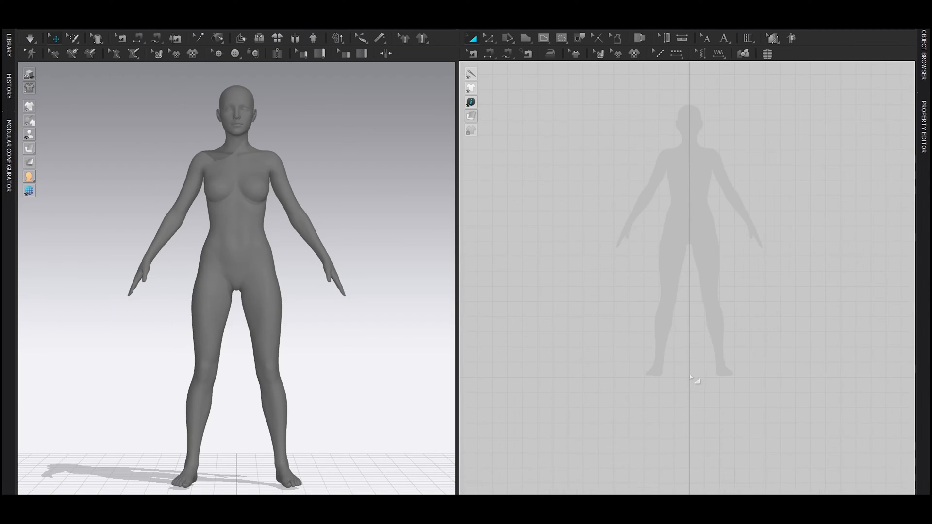
Set the avatar's skin offset to 0 mm.
middle_click_drag(684, 365, 684, 370)
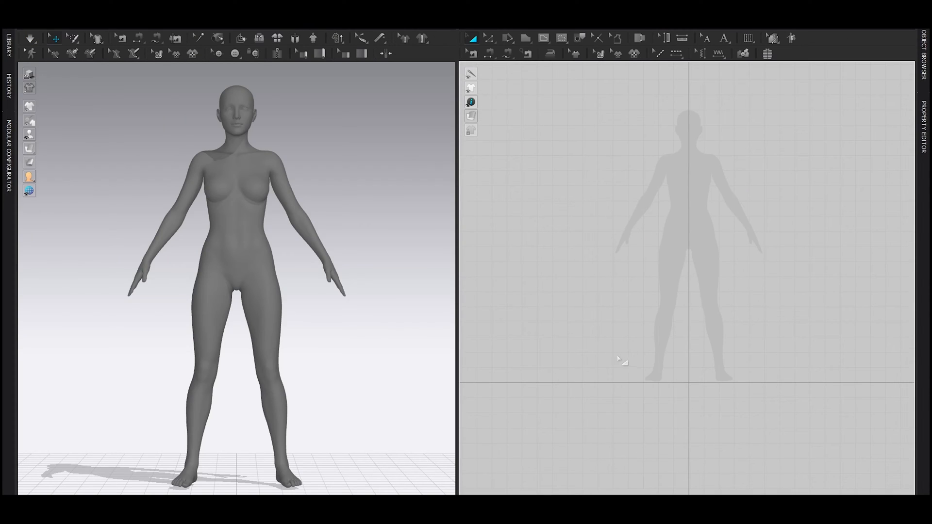
left_click(246, 252)
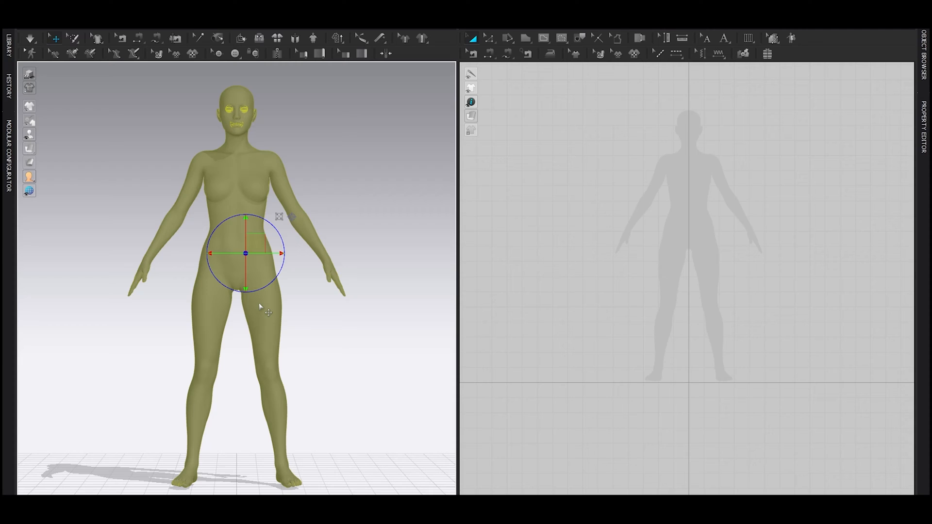
key("F4")
double_click(510, 134)
type("0")
key("Return")
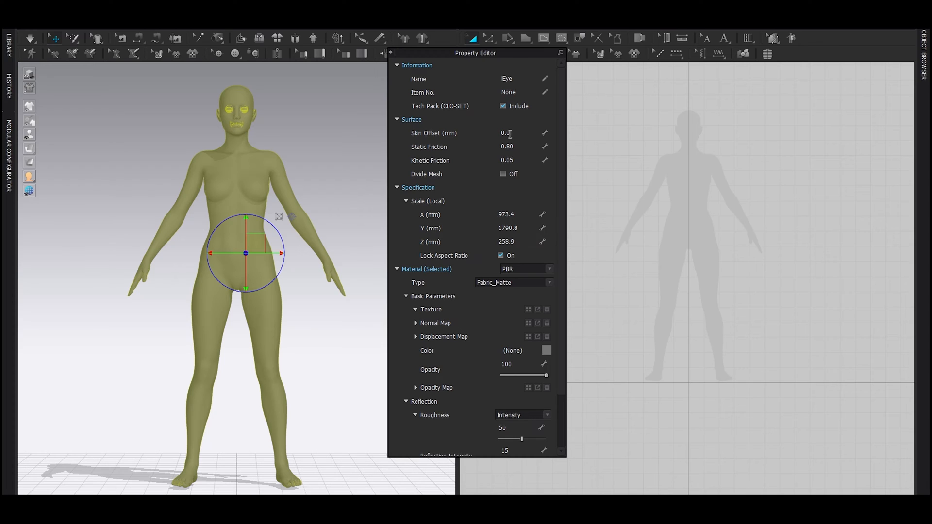
key("F4")
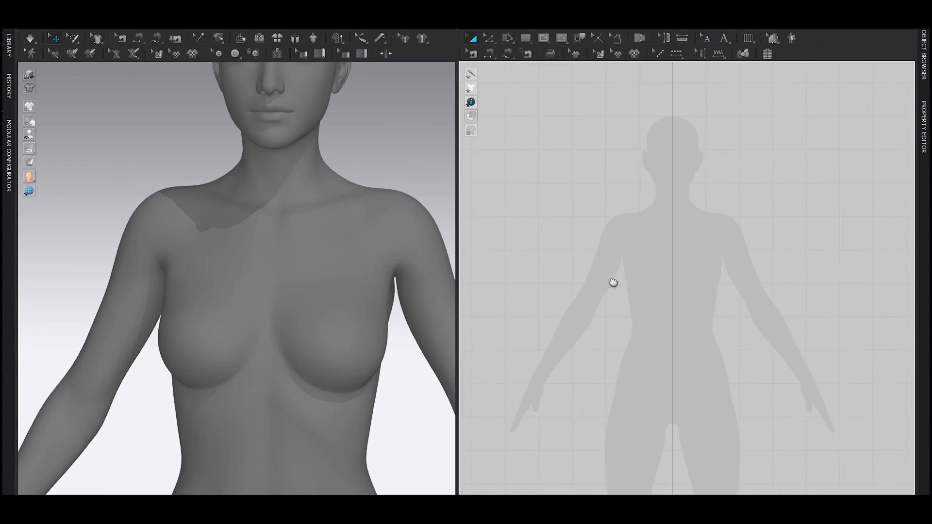
Draw a rectangular pattern over the avatar's right torso half and add two points along its upper edge.
key("h")
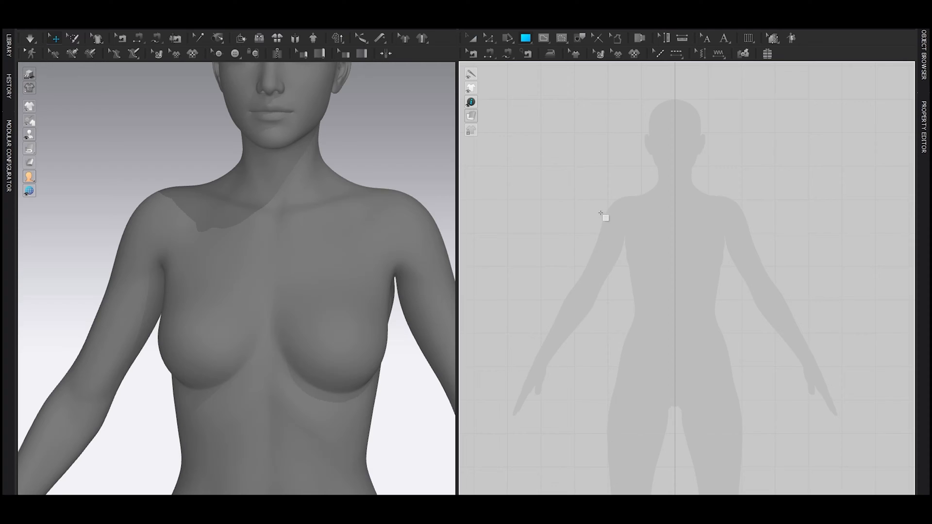
left_click_drag(594, 186, 669, 340)
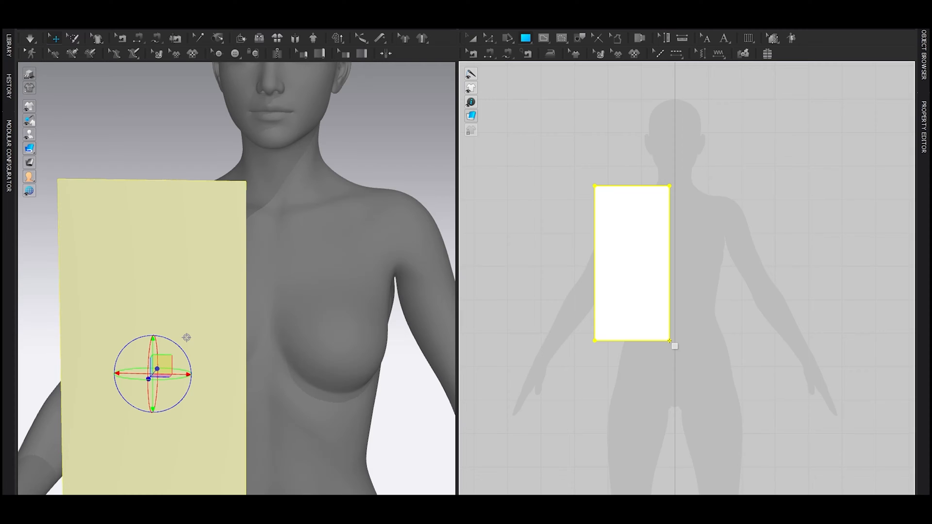
key("x")
left_click(648, 185)
left_click(612, 186)
Lower the rectangle's two upper corners to open the neckline and armhole, bringing the armhole corner down further.
scroll(626, 179, "up", 5)
key("z")
left_click_drag(530, 179, 556, 225)
left_click_drag(720, 199, 713, 282, "shift")
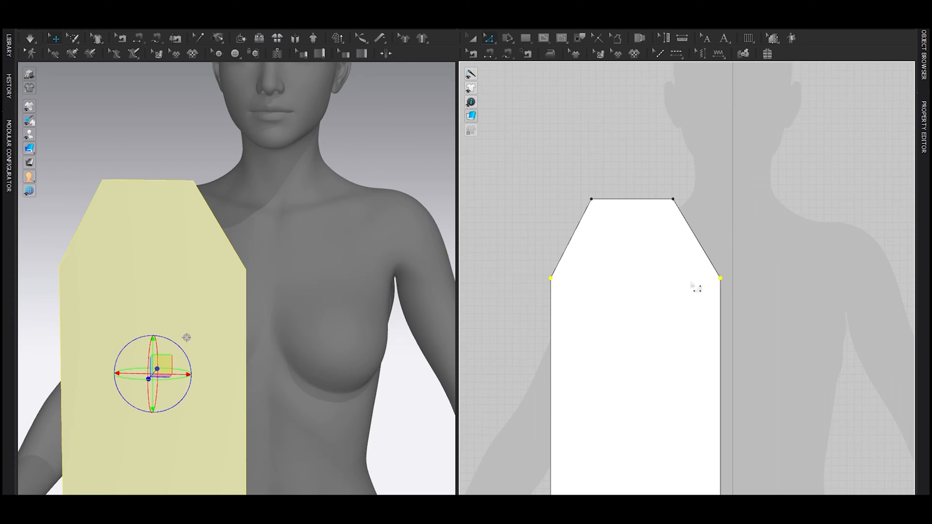
middle_click_drag(590, 323, 608, 294)
left_click(555, 251)
left_click_drag(567, 248, 574, 397, "shift")
Bend the slanted neckline edge into a rounded scoop curve.
scroll(574, 396, "down", 4)
scroll(653, 356, "up", 5)
key("c")
left_click_drag(685, 226, 685, 255)
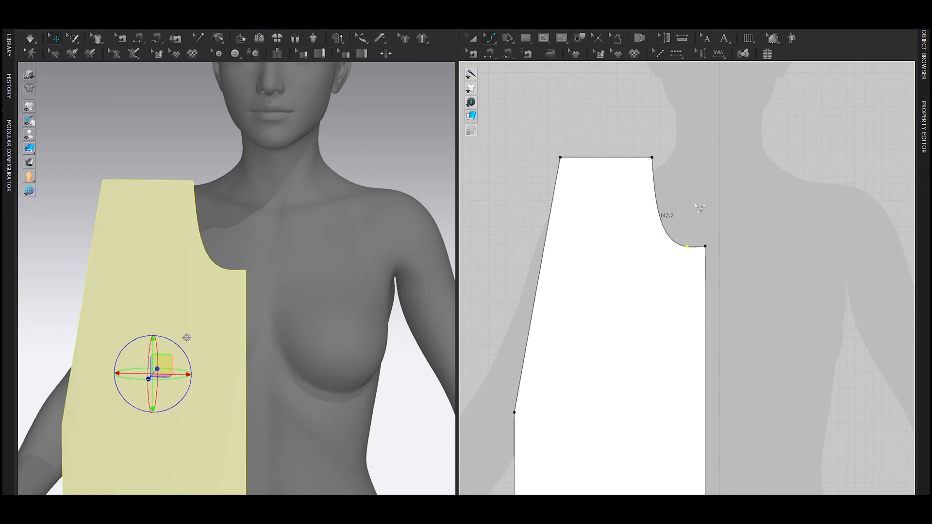
Curve the armhole edge inward and lower the outer shoulder point to slope the shoulder line.
middle_click_drag(595, 330, 624, 286)
left_click_drag(560, 276, 569, 305)
left_click_drag(590, 115, 590, 141)
Move the front pattern up slightly and shorten it by raising its hem edge.
key("a")
left_click_drag(653, 250, 657, 225)
middle_click_drag(503, 275, 530, 266)
key("z")
left_click_drag(573, 337, 573, 292)
Copy the front pattern and paste the duplicate beside it for the back piece.
scroll(630, 258, "down", 4)
key("a")
left_click(635, 289)
scroll(327, 272, "down", 3)
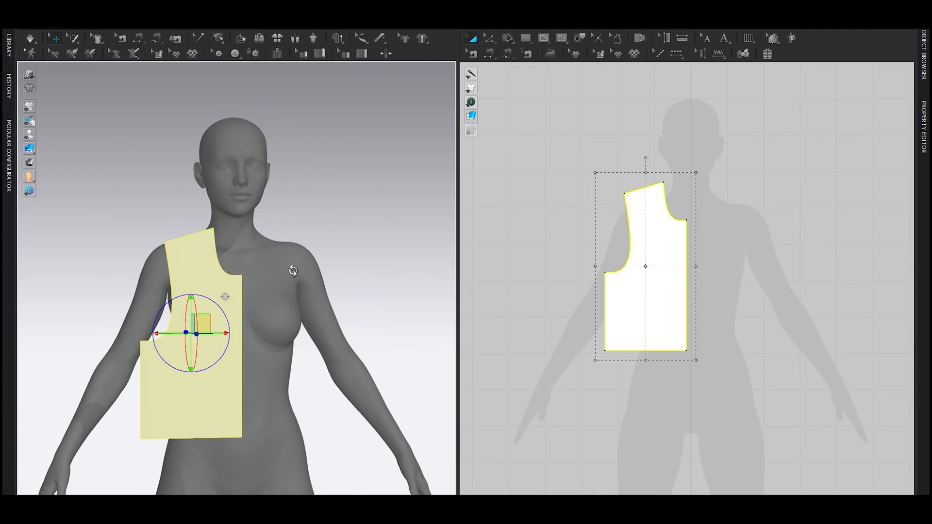
middle_click_drag(609, 290, 635, 291)
key("ctrl+c")
key("ctrl+v")
left_click(573, 279)
Position the copied pattern behind the avatar's back in the 3D view.
scroll(207, 279, "down", 4)
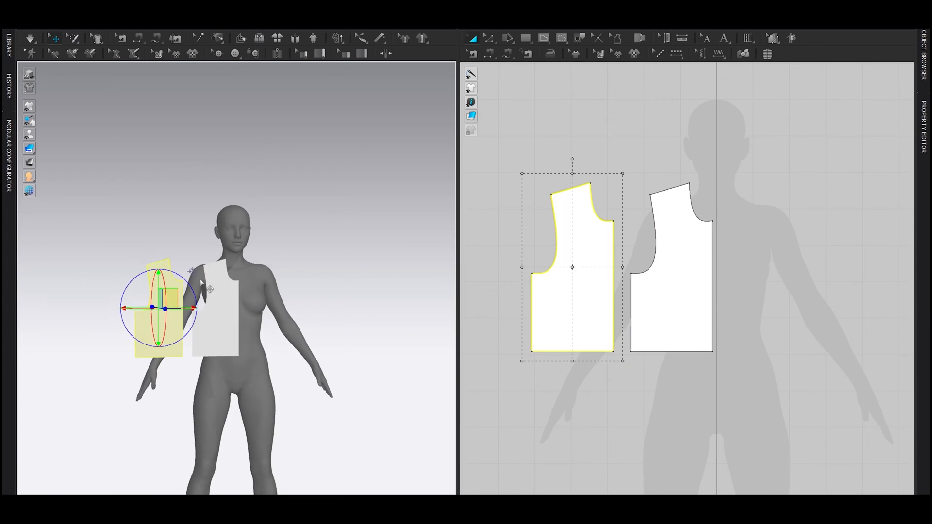
right_click_drag(207, 279, 264, 342)
middle_click_drag(257, 340, 274, 296)
right_click_drag(273, 296, 251, 360)
left_click_drag(251, 337, 137, 268)
right_click_drag(151, 315, 245, 248)
scroll(234, 331, "up", 3)
middle_click_drag(170, 381, 323, 263)
left_click_drag(236, 338, 235, 269)
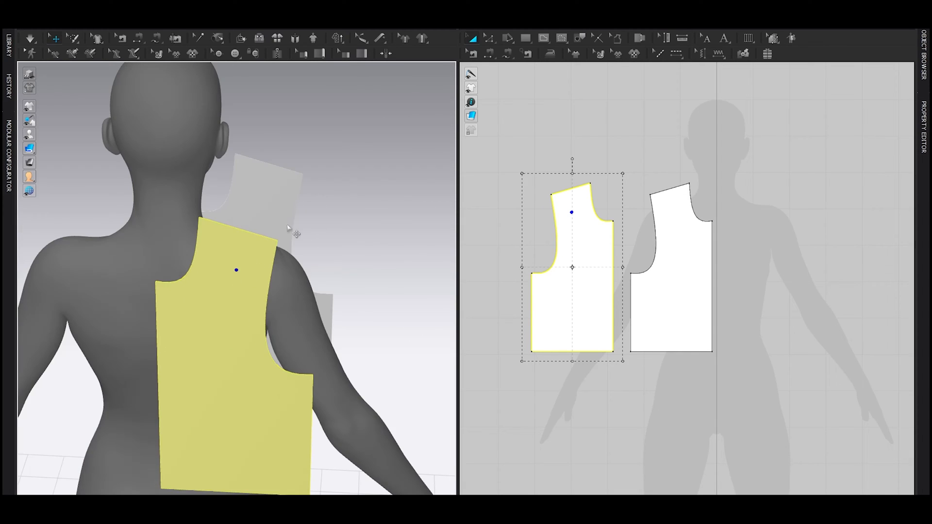
right_click_drag(288, 220, 244, 296)
left_click_drag(264, 288, 268, 284)
scroll(238, 289, "down", 1)
left_click(153, 268)
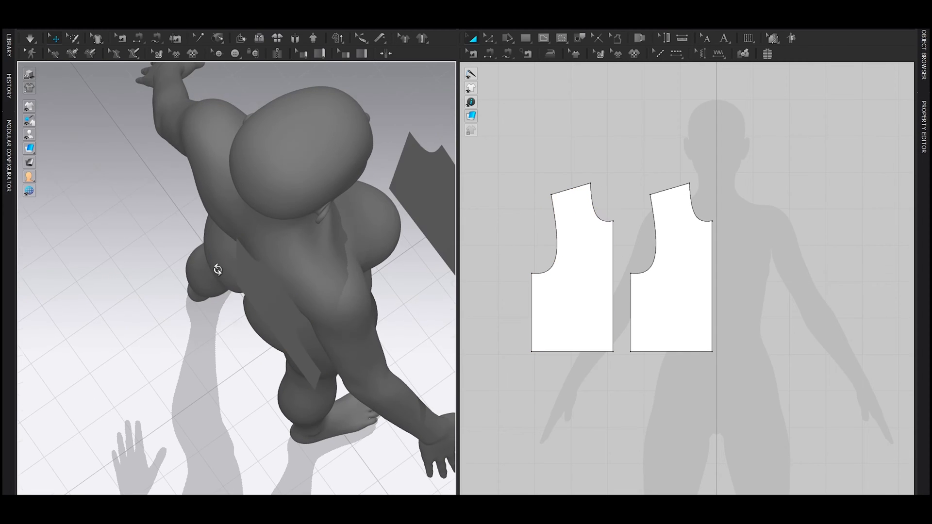
Flip the normal of the back pattern so that its outer face points away from the avatar.
right_click_drag(216, 273, 284, 249)
middle_click_drag(323, 87, 300, 206)
left_click(299, 205)
middle_click_drag(307, 299, 292, 359)
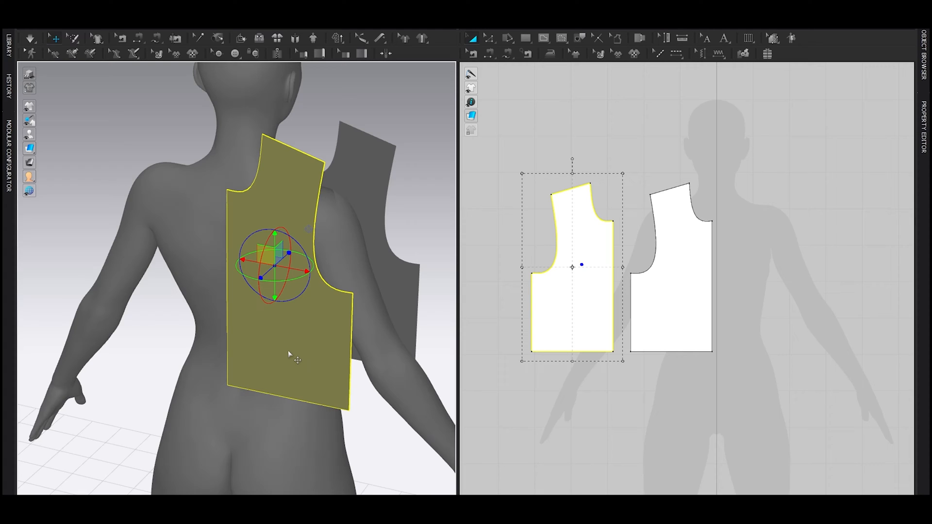
right_click(287, 296)
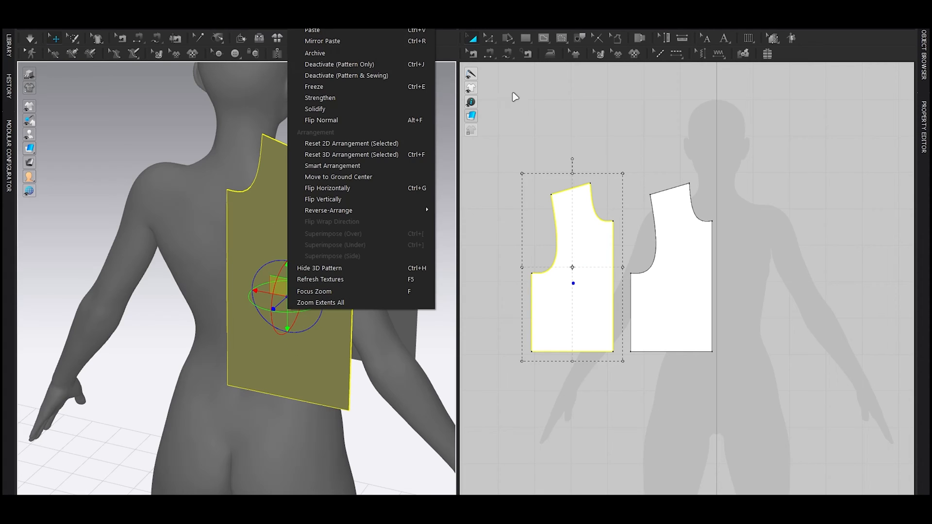
left_click(355, 120)
left_click(336, 111)
Change the garment's surface display style in the 3D view.
right_click_drag(338, 260, 241, 261)
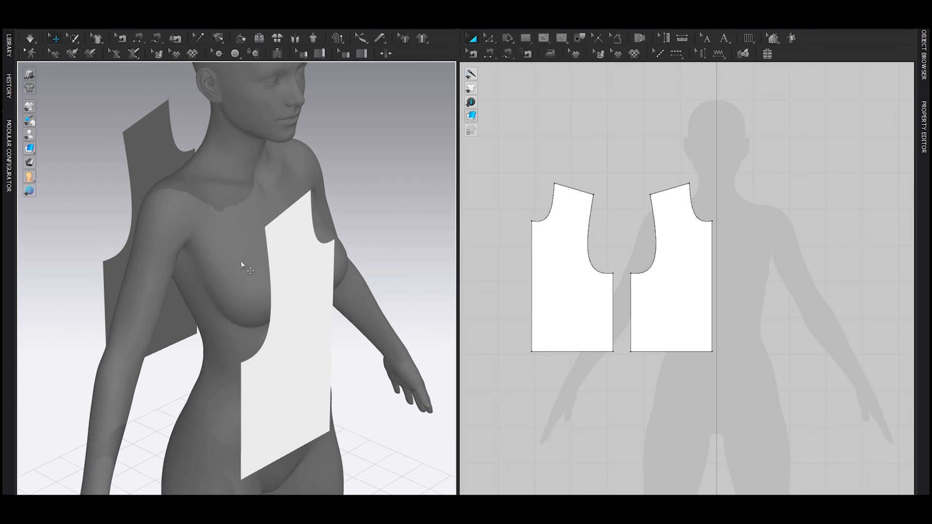
mouse_move(51, 151)
left_click(51, 150)
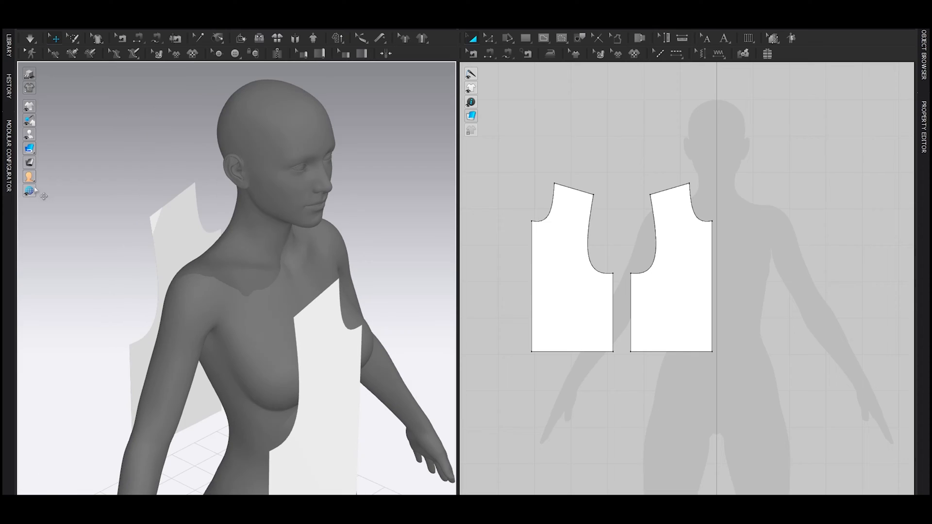
mouse_move(33, 108)
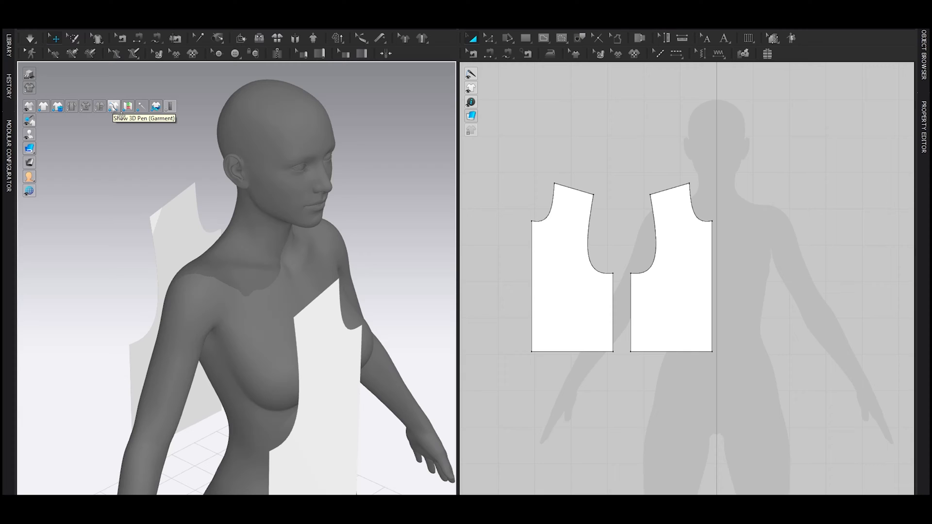
Adjust the position of the front pattern in front of the avatar's chest.
right_click_drag(199, 369, 352, 356)
left_click(355, 341)
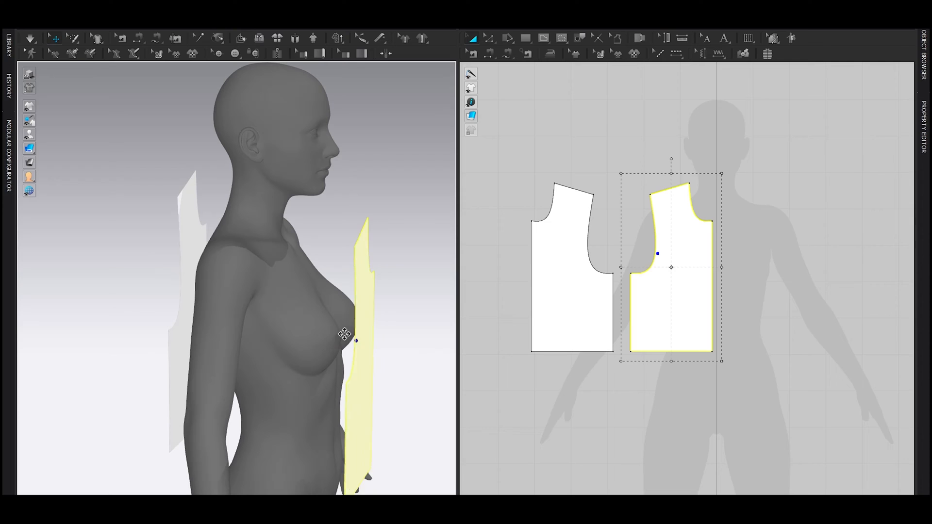
left_click_drag(346, 335, 341, 333)
Duplicate the front and back patterns together as a symmetric pair for the other half of the body.
right_click_drag(279, 351, 398, 427)
left_click(258, 400)
scroll(558, 288, "down", 3)
left_click(631, 272, "shift")
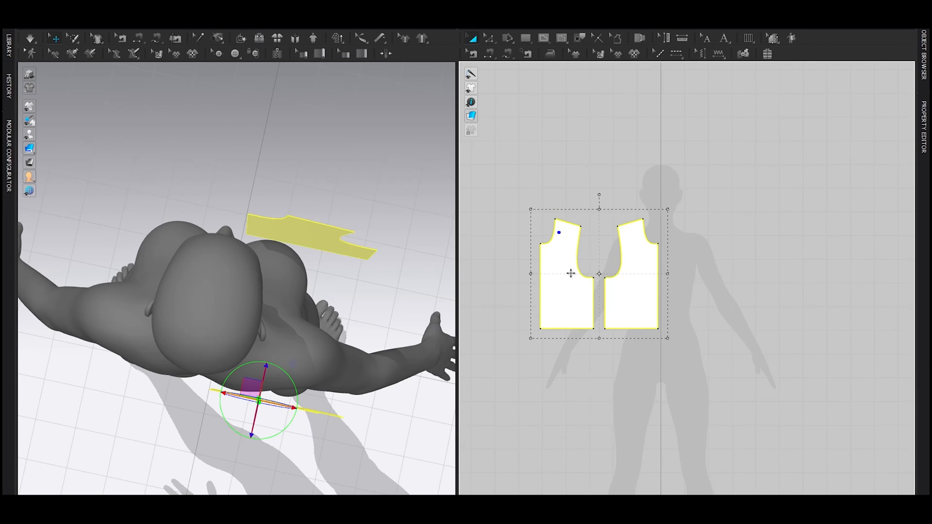
key("ctrl+d")
left_click(726, 275)
Sew the center front edges, the center back edges and the front and back shoulder edges together.
right_click_drag(291, 251, 316, 151)
key("n")
left_click(668, 257)
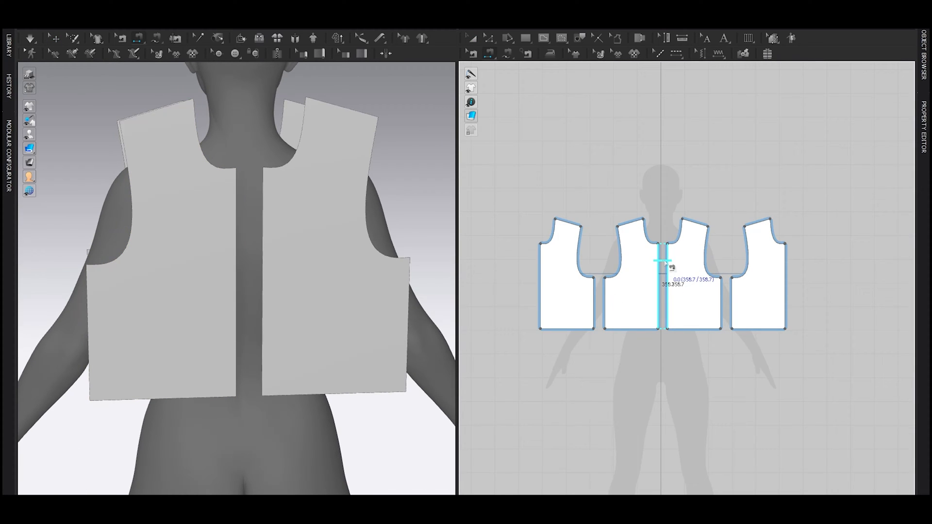
left_click(666, 263)
left_click(540, 263)
left_click(785, 278)
left_click(568, 222)
left_click(626, 225)
Simulate the sewn pieces onto the avatar and pull the garment into place around the shoulders.
key("a")
right_click_drag(299, 174, 245, 179)
scroll(350, 170, "down", 4)
key("q")
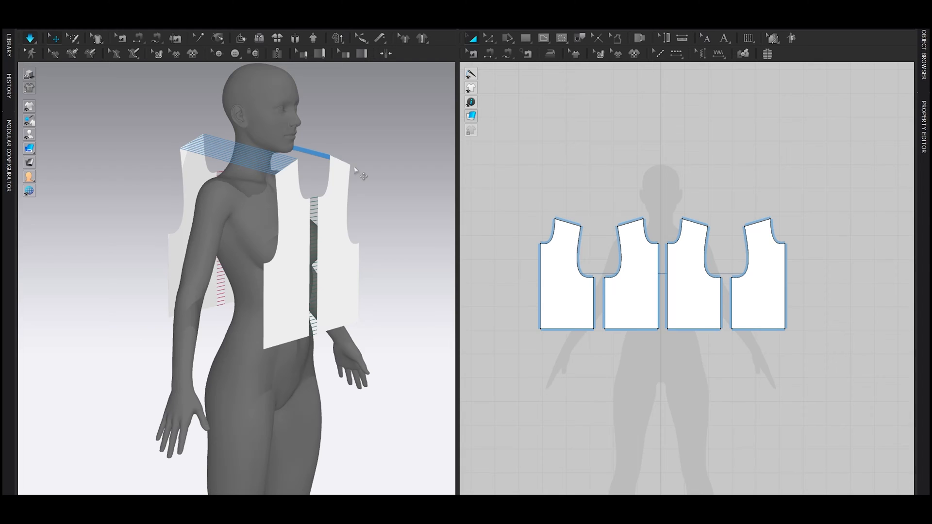
key("space")
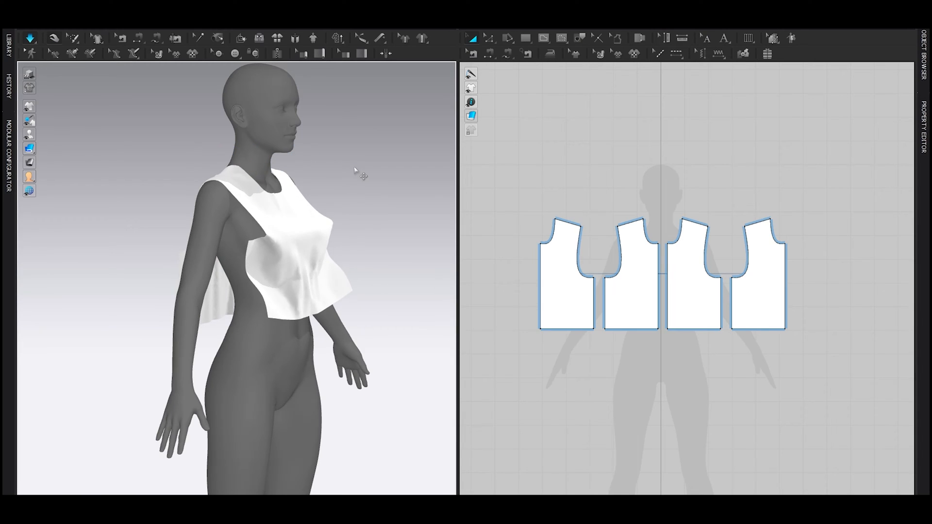
right_click_drag(343, 243, 371, 287)
left_click_drag(250, 184, 277, 187)
right_click_drag(311, 291, 281, 252)
scroll(302, 287, "up", 5)
key("space")
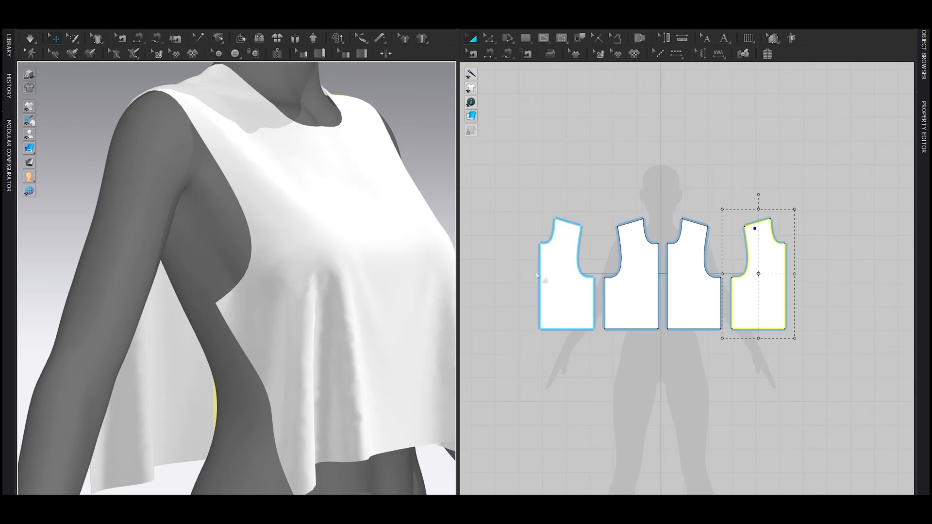
Sew the side edges of the front and back pieces together.
key("n")
left_click(595, 296)
left_click(604, 299)
key("q")
middle_click_drag(316, 321, 297, 243)
Simulate the garment so the new side seams close around the torso.
key("space")
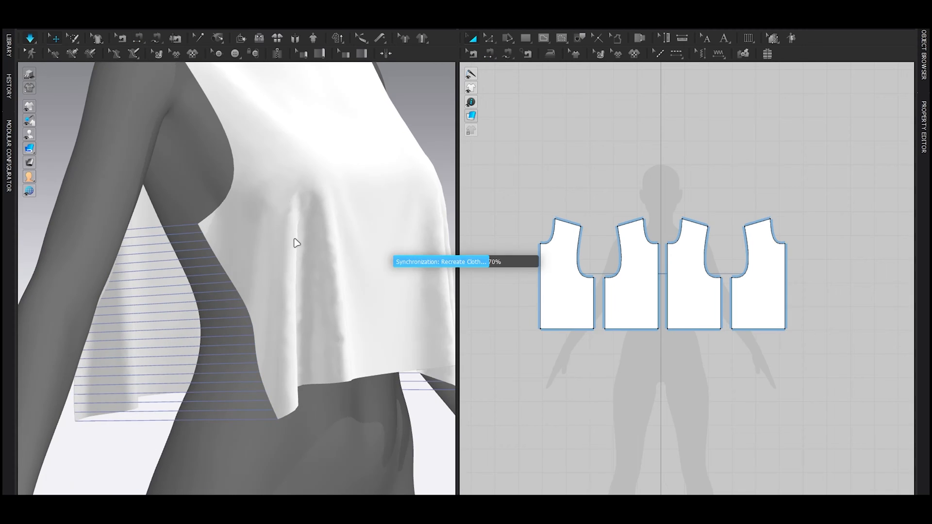
scroll(353, 242, "down", 5)
right_click_drag(354, 242, 277, 246)
key("space")
Scale all four pattern pieces together to make them slightly narrower.
left_click(277, 245)
left_click_drag(653, 381, 823, 398)
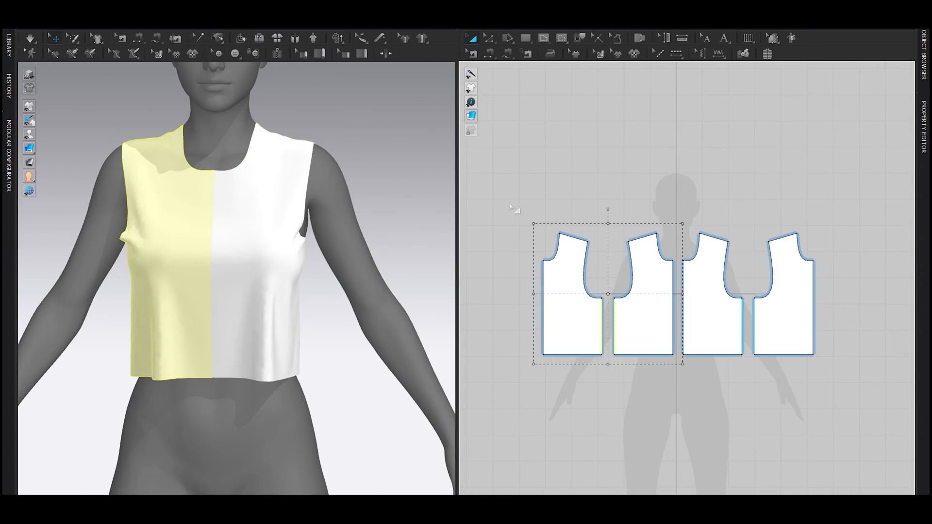
left_click_drag(824, 293, 808, 293)
scroll(378, 318, "up", 2)
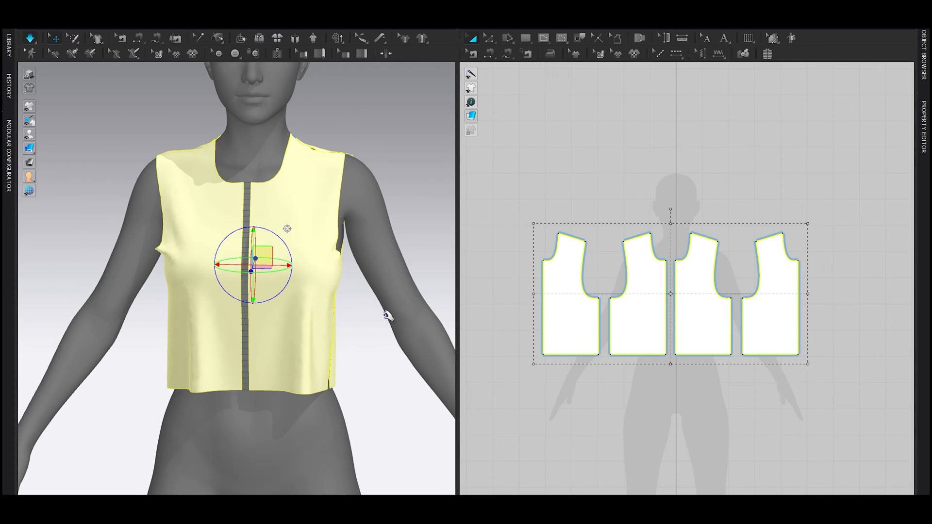
Resimulate the narrowed top and adjust its drape on the avatar.
key("space")
left_click_drag(291, 247, 359, 249)
right_click_drag(358, 264, 389, 292)
key("space")
left_click(427, 296)
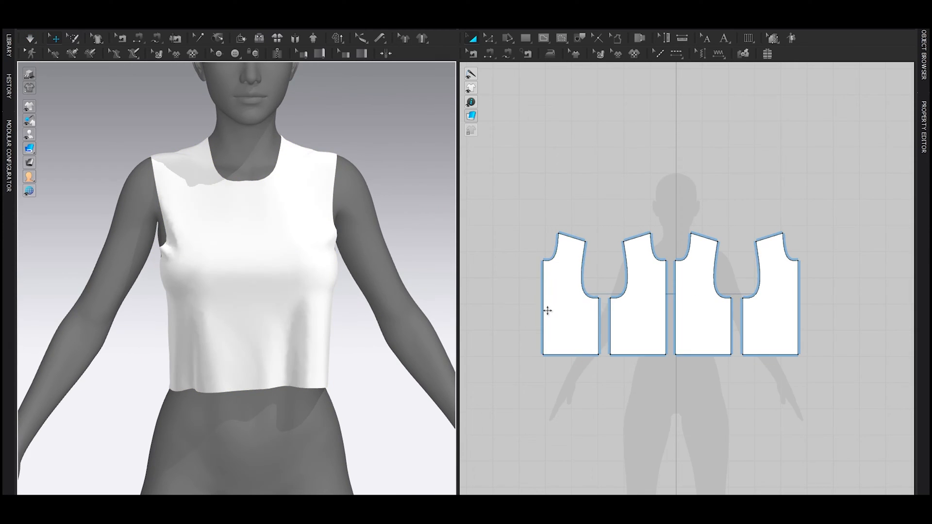
Shorten the front and back pieces by raising their hem edges together, and resimulate the top.
middle_click_drag(535, 347, 576, 329)
scroll(585, 337, "up", 3)
key("z")
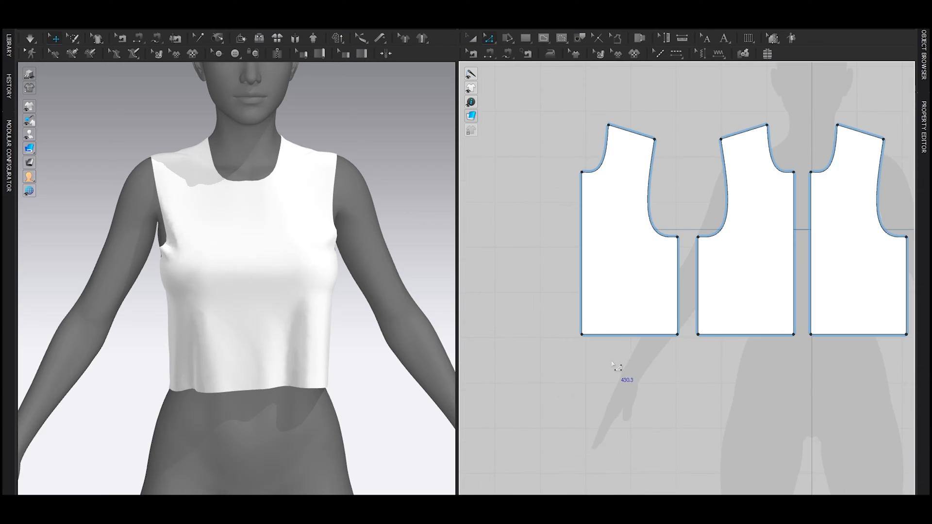
left_click(636, 335)
left_click_drag(707, 335, 708, 306, "shift")
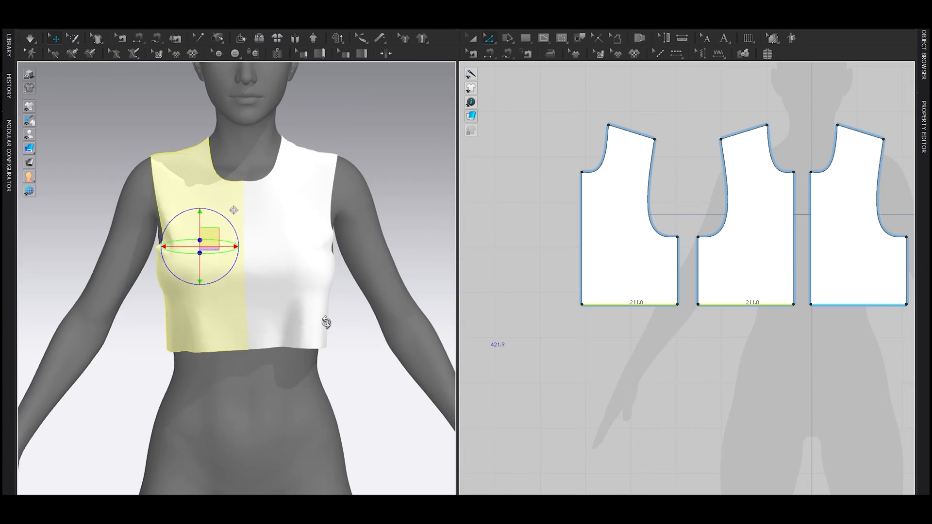
right_click_drag(327, 322, 318, 344)
key("space")
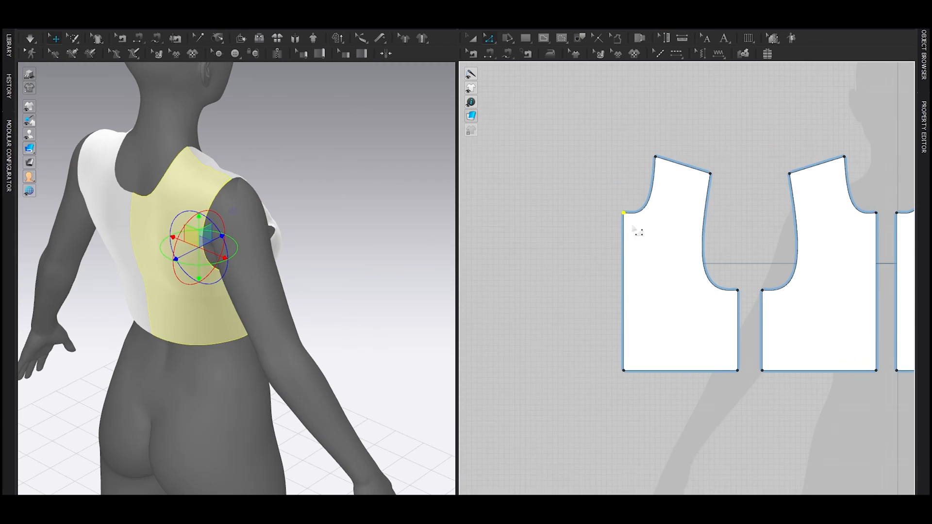
Raise the back piece's center neck point and reshape the back neckline into a shallow curve.
scroll(617, 302, "up", 3)
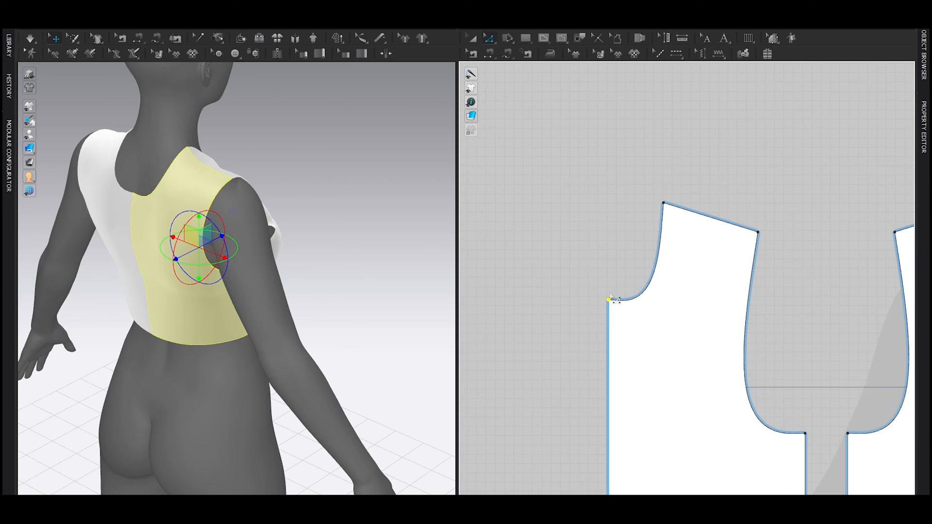
left_click_drag(609, 301, 614, 239)
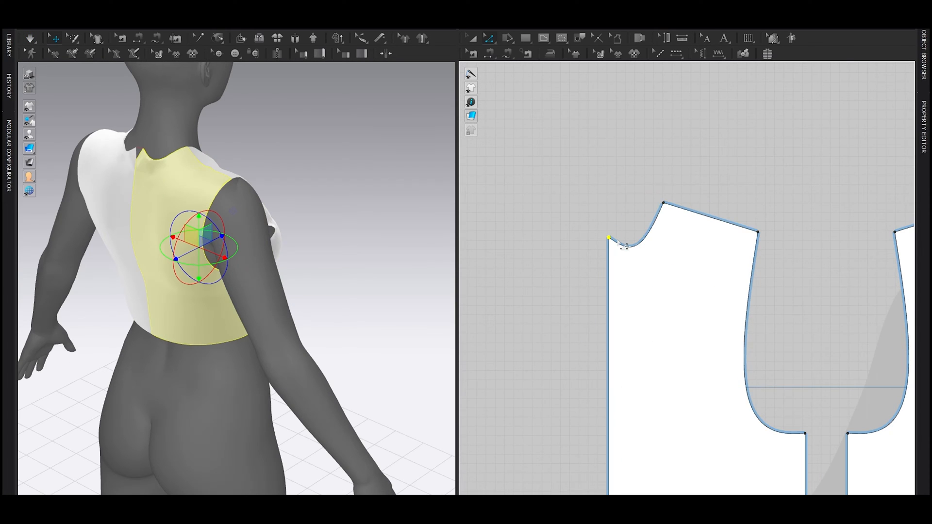
scroll(618, 238, "up", 3)
middle_click_drag(635, 208, 622, 231)
key("c")
left_click_drag(618, 273, 593, 242)
key("z")
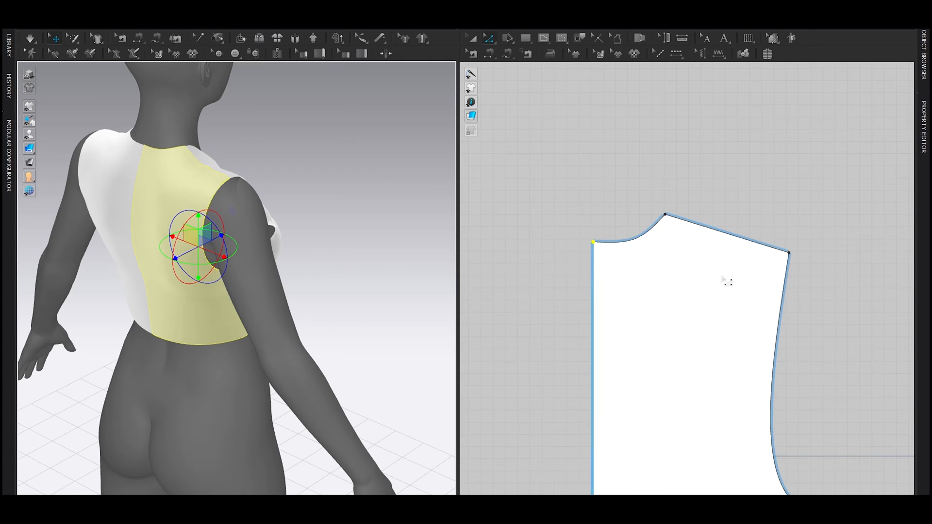
Merge the front and back pieces along their side seam and hide the avatar in the 3D view.
scroll(722, 274, "down", 7)
key("a")
middle_click_drag(749, 290, 691, 281)
scroll(692, 281, "down", 1)
right_click_drag(296, 239, 262, 216)
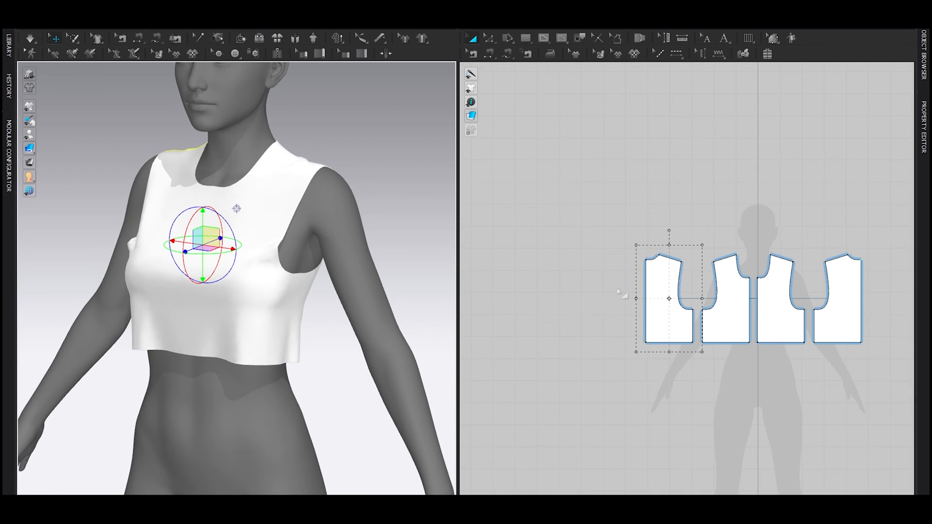
scroll(591, 274, "up", 8)
key("z")
middle_click_drag(732, 277, 713, 321)
right_click_drag(397, 286, 344, 229)
key("shift+a")
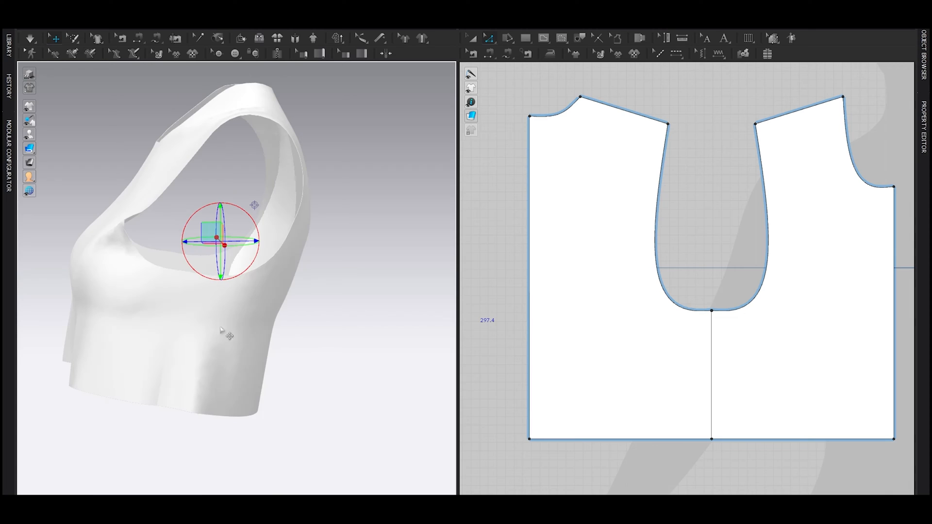
Raise the underarm point of the merged piece, fine-tune its height, and resimulate the top on the visible avatar.
scroll(721, 324, "up", 3)
left_click_drag(697, 274, 712, 218)
key("shift+a")
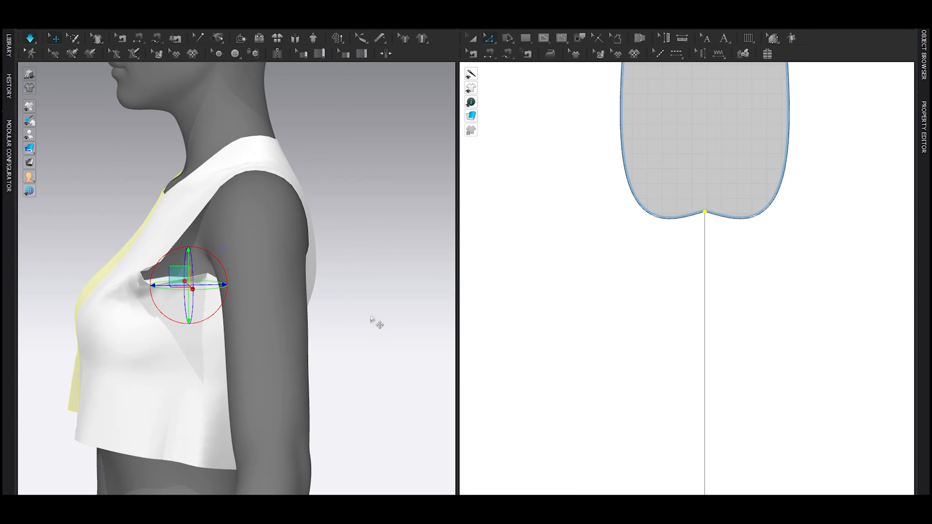
right_click_drag(374, 322, 322, 322)
key("space")
left_click_drag(705, 213, 701, 271)
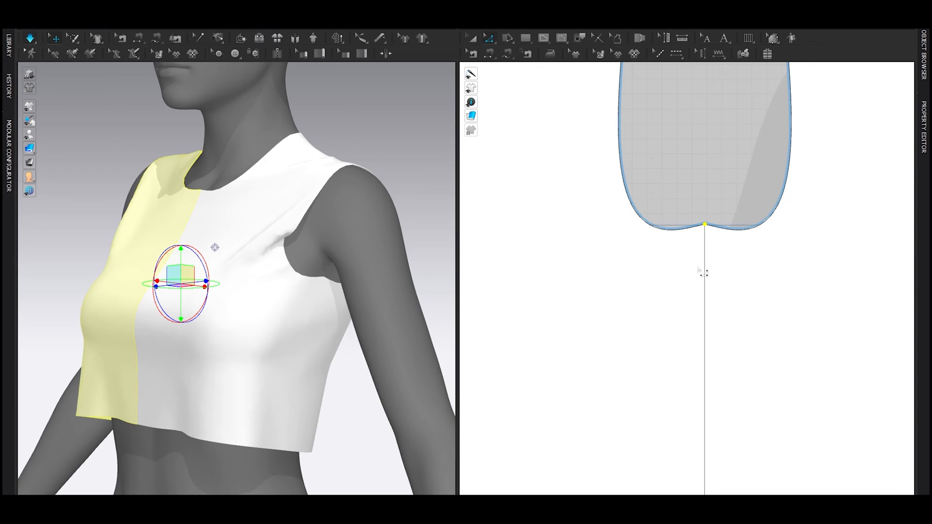
key("space")
Smooth the armhole's bottom curve by moving the curve points on both sides close to the underarm point, and resimulate.
left_click(684, 242)
middle_click_drag(683, 243, 666, 320)
scroll(663, 264, "up", 3)
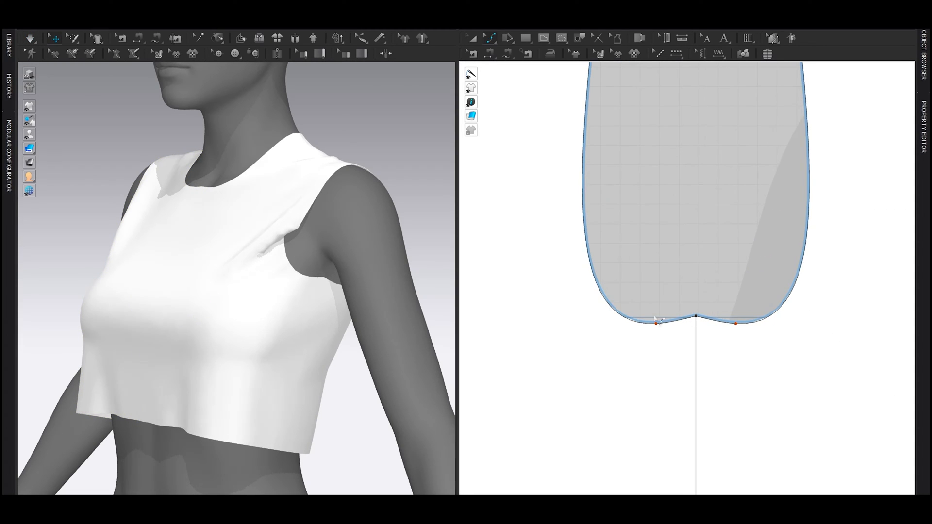
scroll(661, 326, "down", 2)
left_click(488, 37)
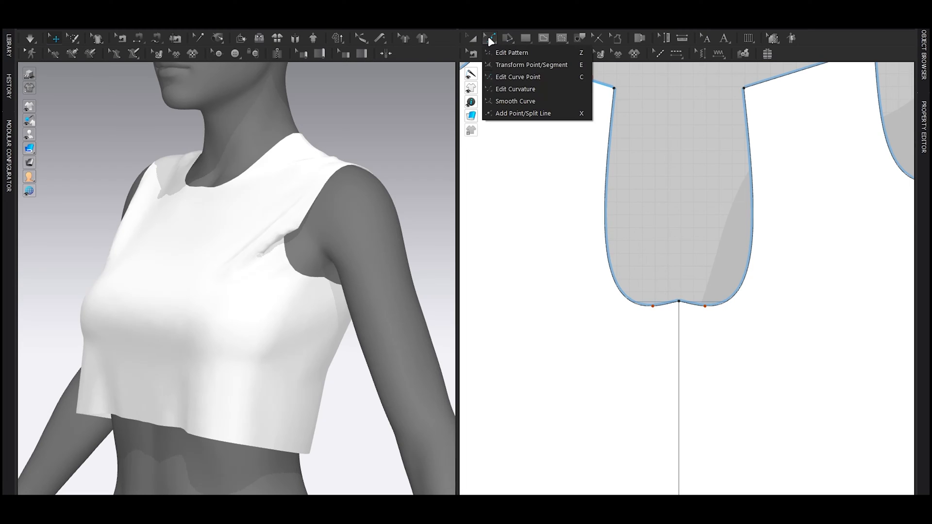
left_click(518, 77)
scroll(669, 287, "up", 4)
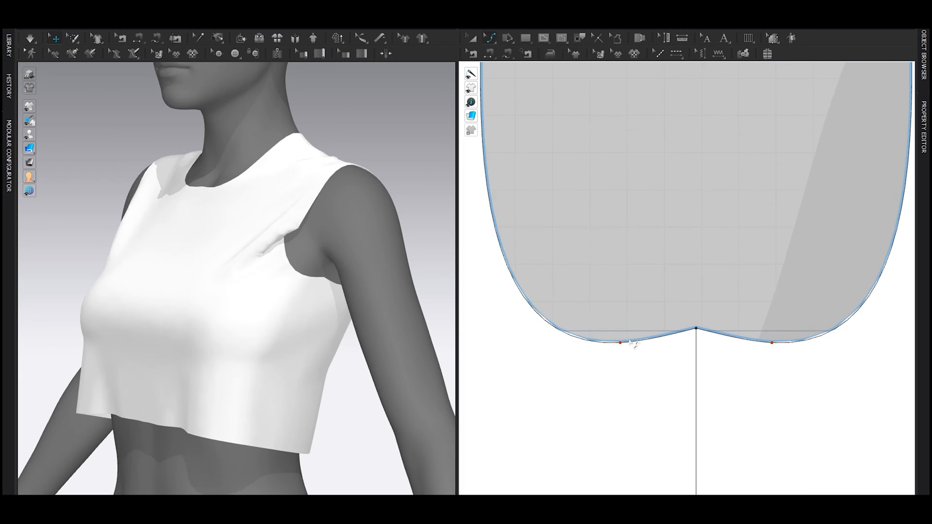
left_click_drag(621, 345, 692, 334)
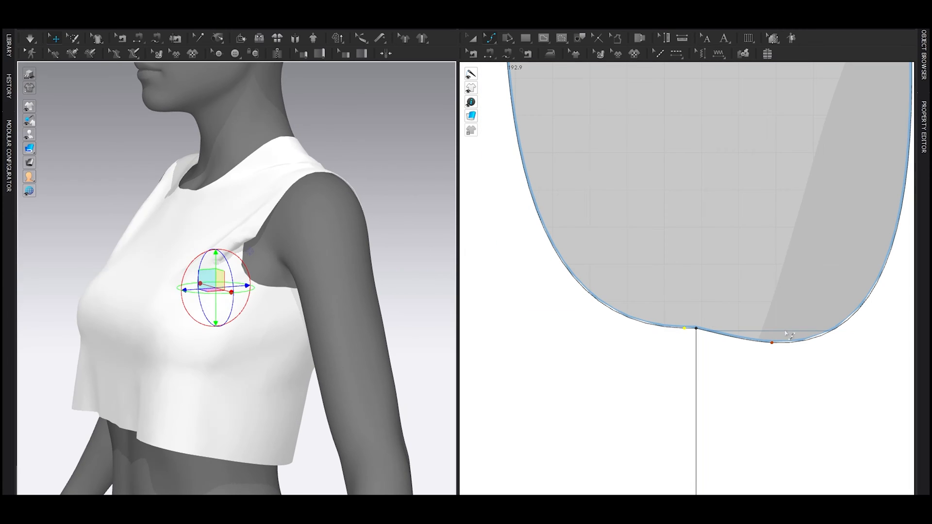
left_click_drag(772, 342, 713, 331)
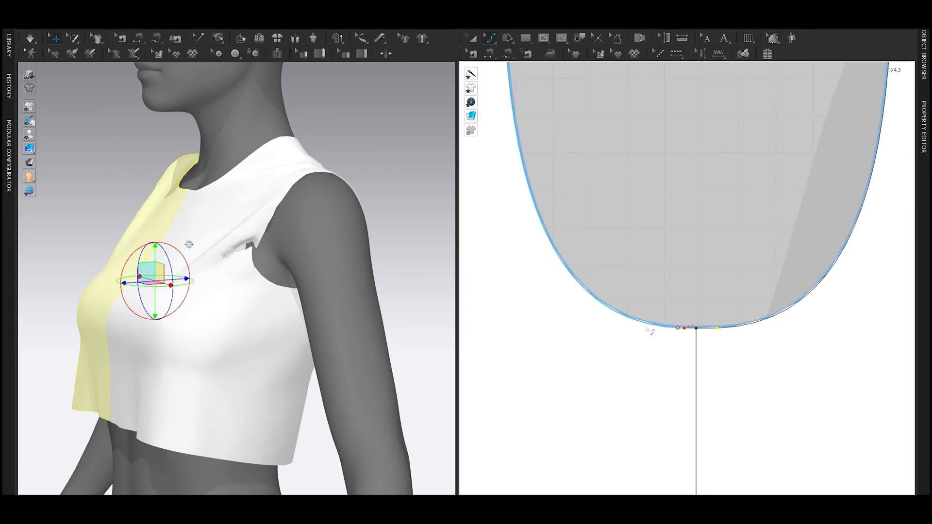
key("space")
left_click(208, 343)
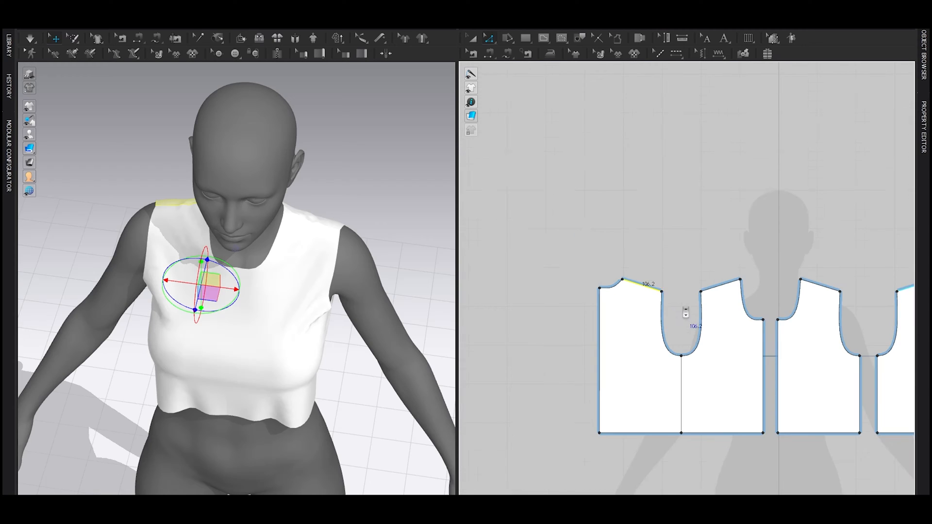
Match up the back and front pieces along their shoulder edges.
scroll(684, 311, "up", 5)
left_click(742, 269, "shift")
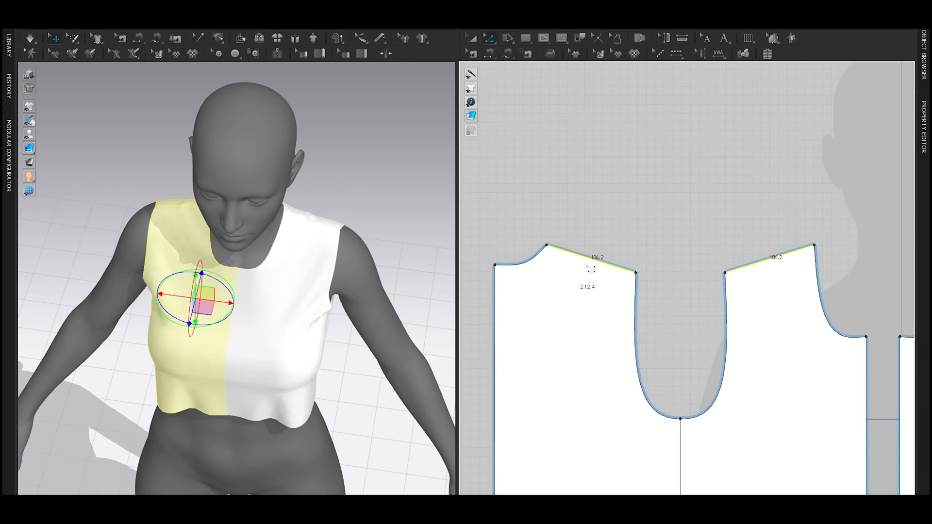
right_click(760, 268)
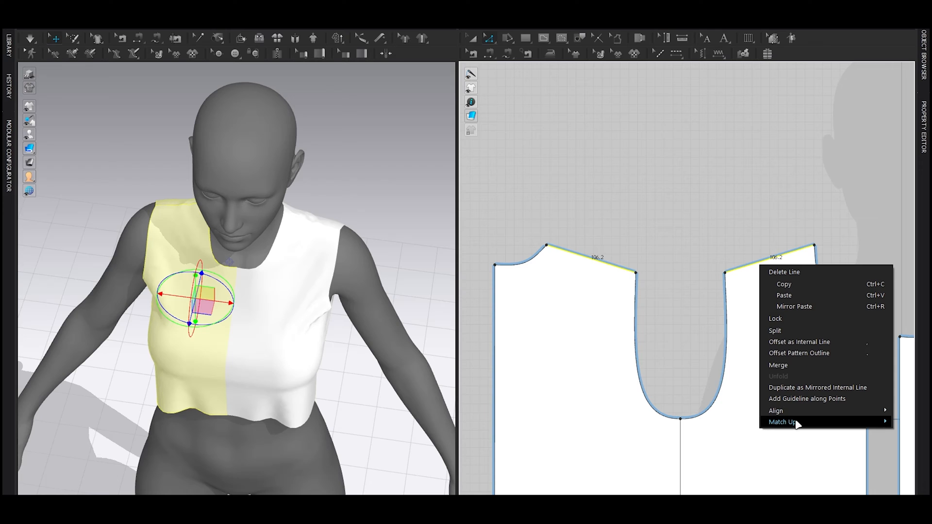
left_click(723, 425)
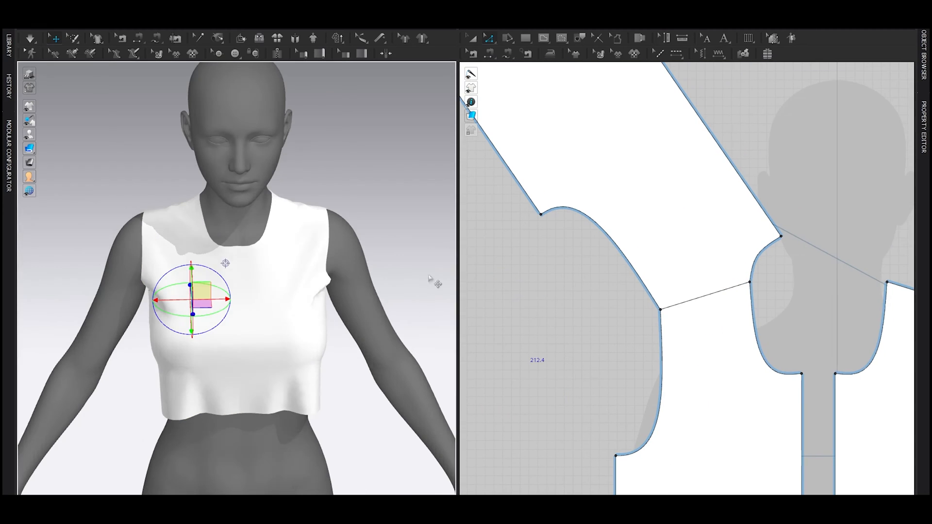
Extend the shoulder tip slightly outward, widen the neckline by moving the shoulder's neck point toward the armhole, and resimulate.
left_click_drag(660, 310, 652, 312)
left_click(804, 283)
left_click(750, 282)
left_click_drag(749, 283, 720, 292)
scroll(325, 294, "up", 5)
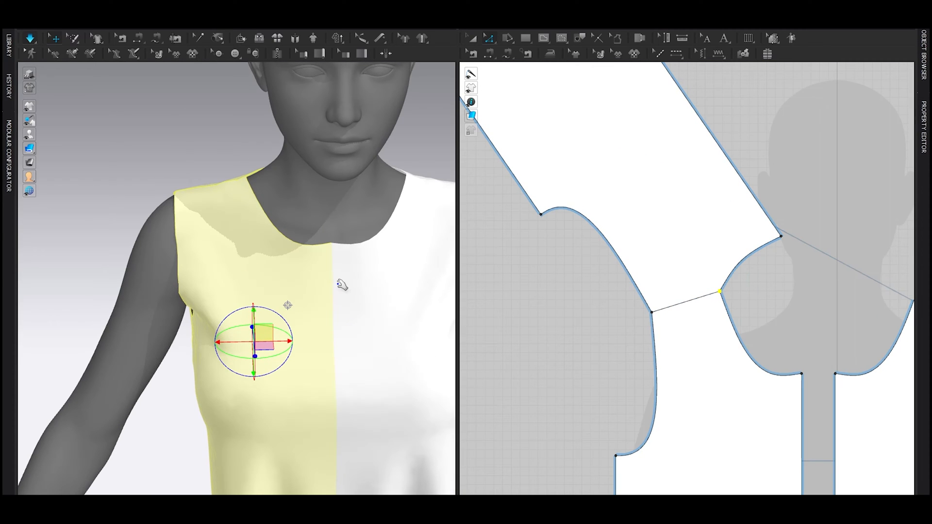
right_click_drag(275, 266, 291, 321)
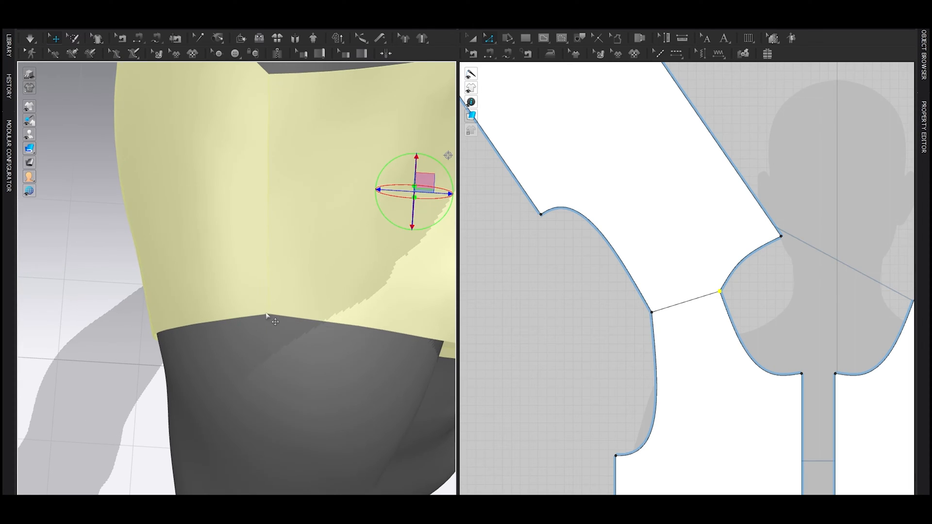
Smooth the armhole across the shoulder seam by adding and shaping a curve point on each side of the shoulder tip.
key("v")
scroll(679, 350, "up", 3)
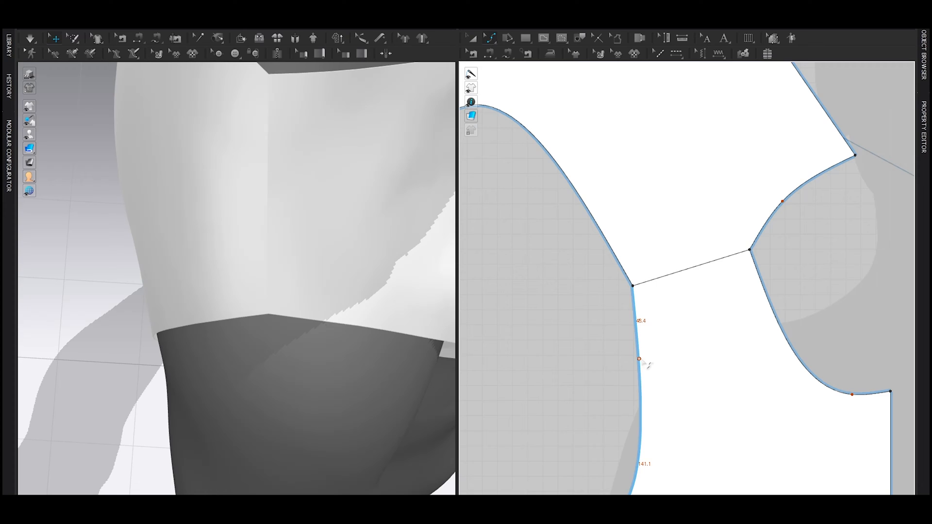
left_click_drag(639, 359, 648, 363)
left_click(489, 37)
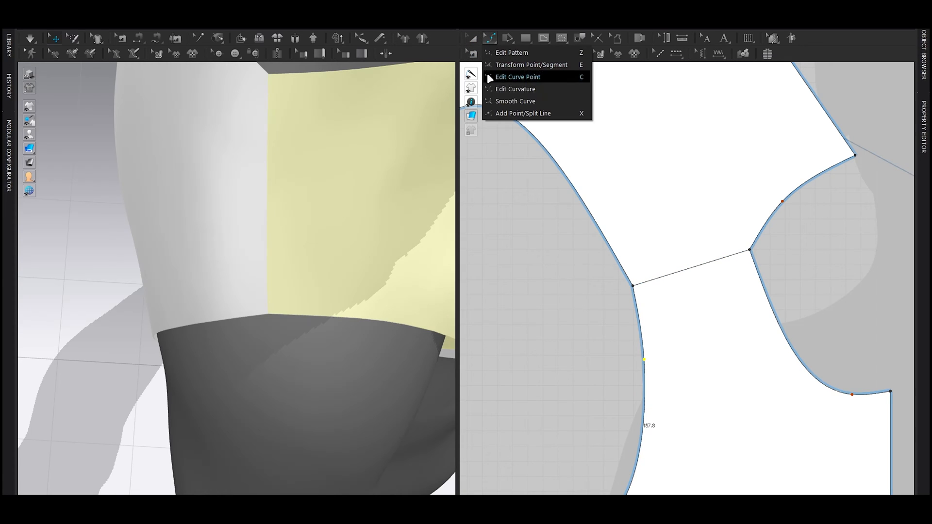
left_click(515, 77)
left_click(611, 243)
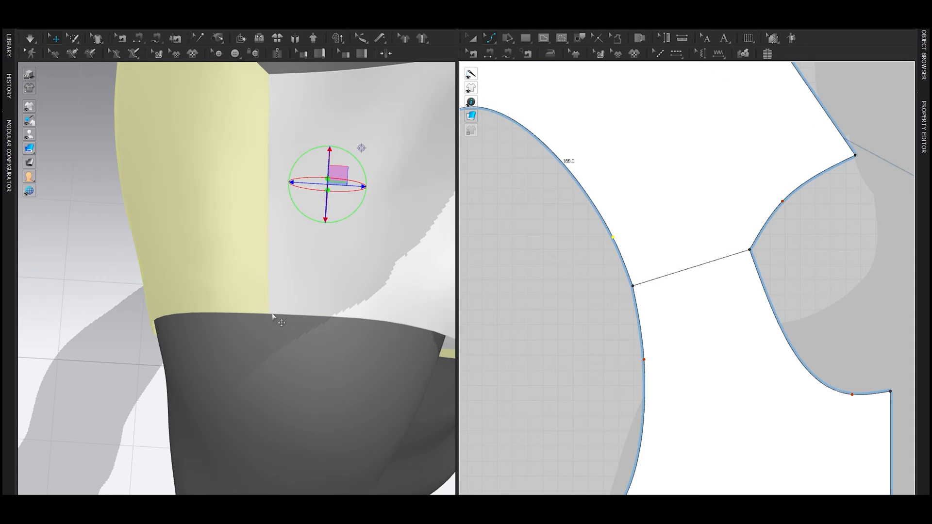
Match up the back and front pieces along their side edges and move the center back edge inward.
scroll(619, 235, "up", 3)
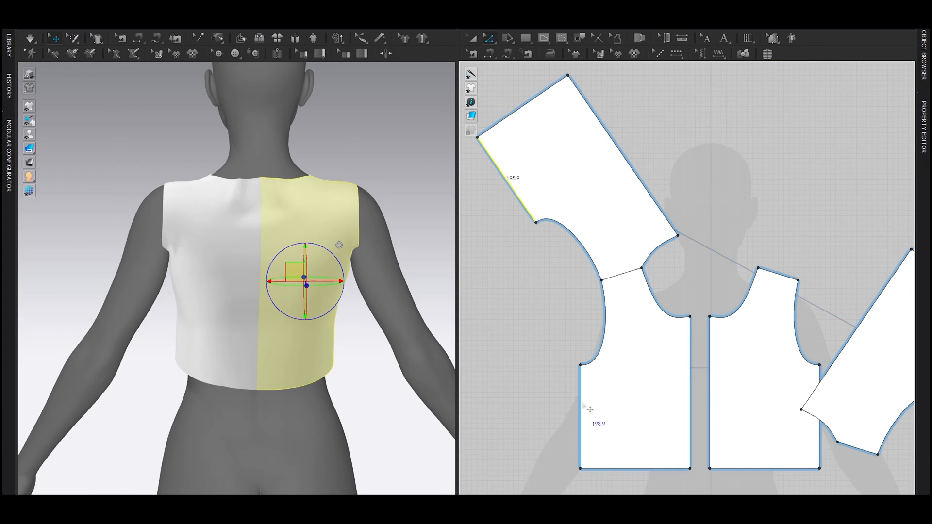
left_click(584, 403, "shift")
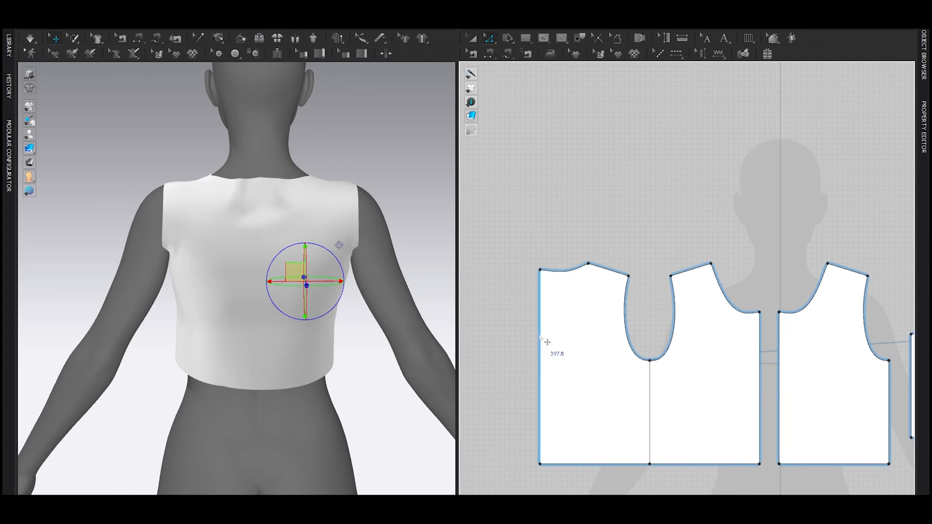
left_click_drag(541, 339, 553, 340)
Lower the center back neck point slightly and resimulate the top to close the center back gap.
scroll(482, 276, "up", 5)
left_click_drag(686, 340, 670, 310)
left_click(632, 215)
left_click_drag(671, 261, 671, 276)
left_click(657, 281)
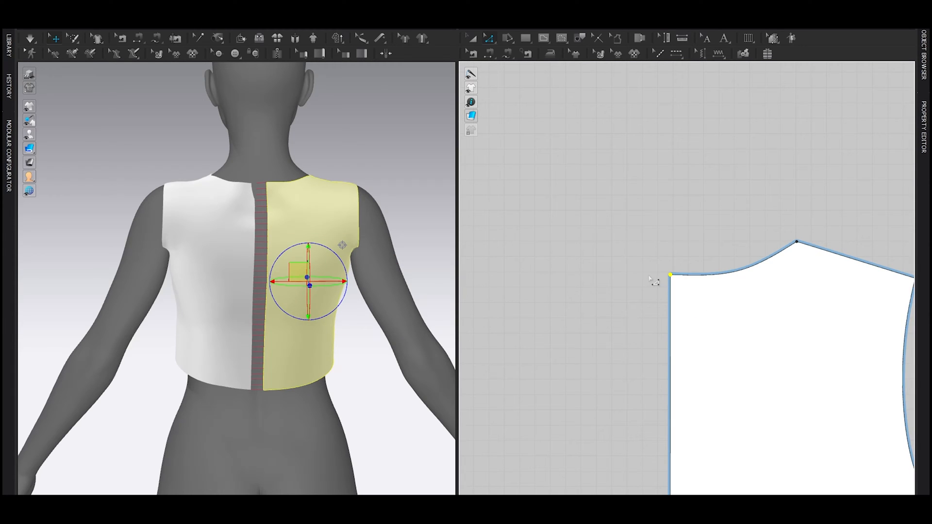
key("space")
key("space")
right_click_drag(333, 259, 195, 291)
scroll(695, 342, "down", 3)
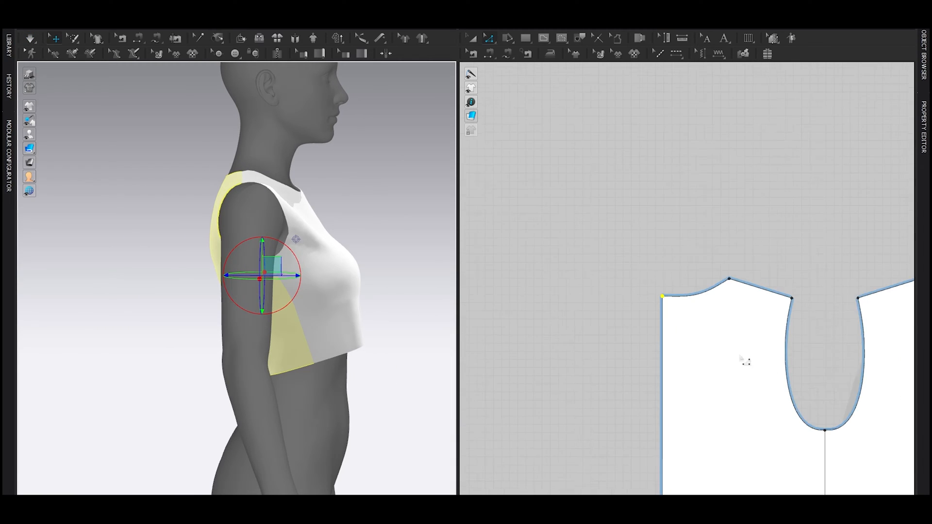
Deepen the armhole by lowering the underarm point about 13 mm and resimulate the top.
middle_click_drag(856, 437, 660, 386)
scroll(632, 388, "up", 3)
left_click_drag(617, 370, 622, 392)
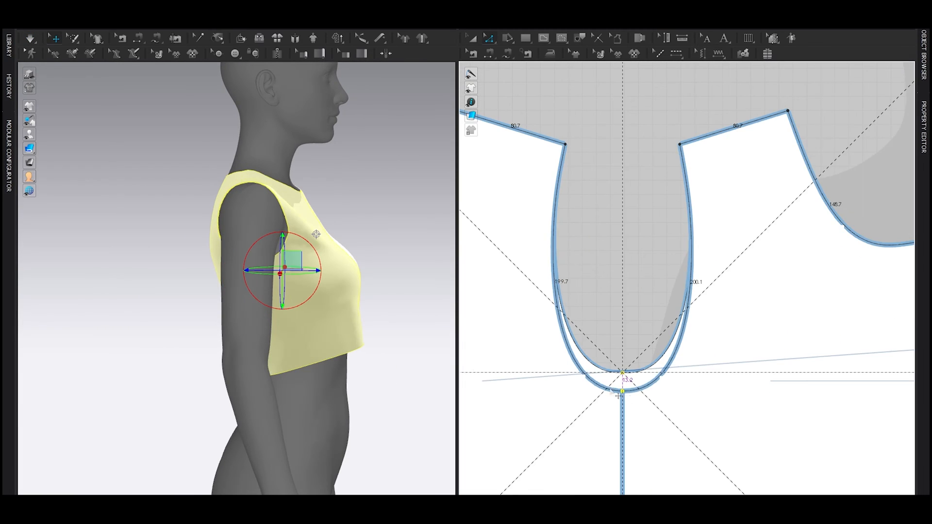
middle_click_drag(341, 370, 331, 335)
key("space")
key("space")
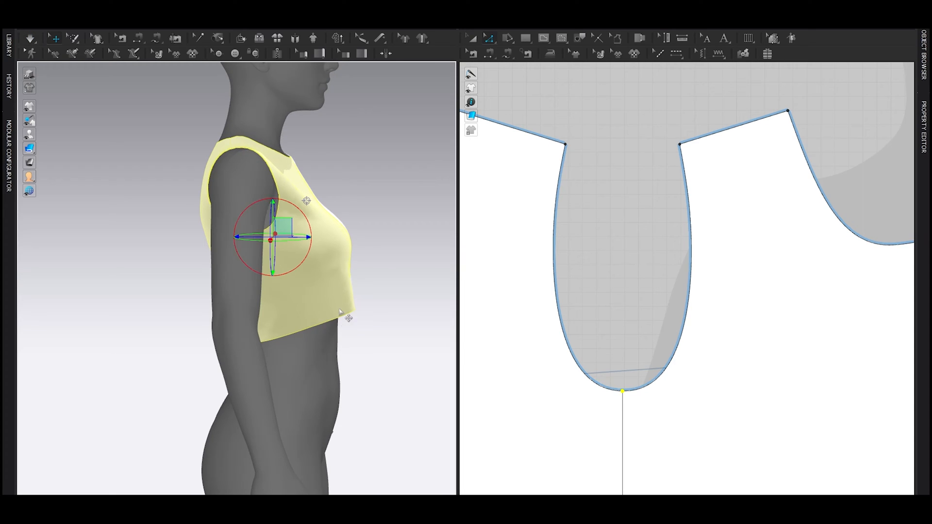
Hide the avatar and flatten the armhole curve beside the underarm point by shaping its curve point.
key("shift+a")
scroll(364, 272, "up", 2)
scroll(591, 352, "up", 4)
left_click(623, 423)
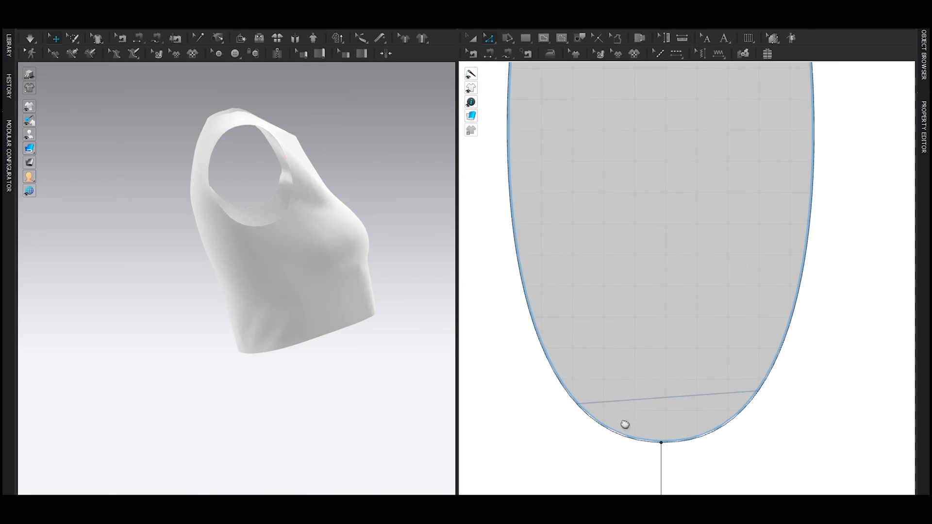
middle_click_drag(624, 425, 653, 353)
key("v")
left_click_drag(690, 375, 647, 369)
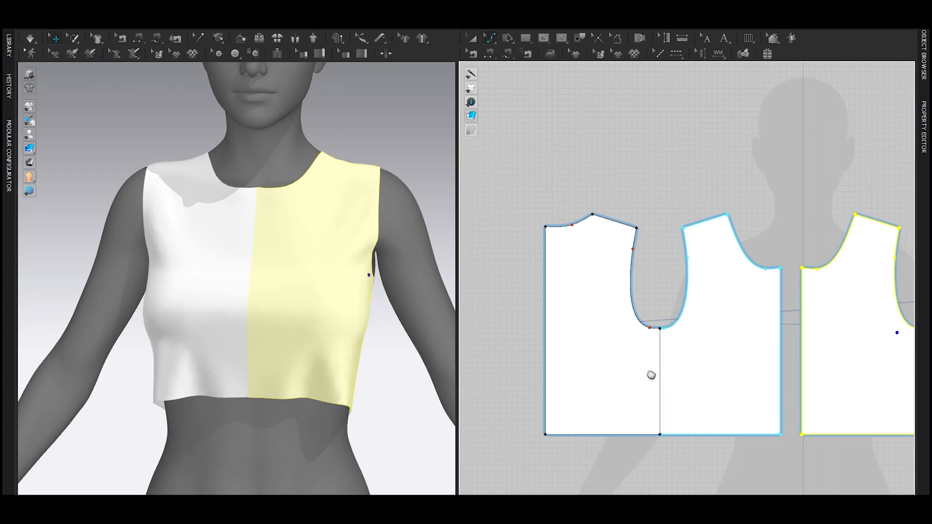
Slant the side line by moving its hem end toward the back in two adjustments, and resimulate the top.
scroll(651, 374, "up", 3)
left_click(661, 399)
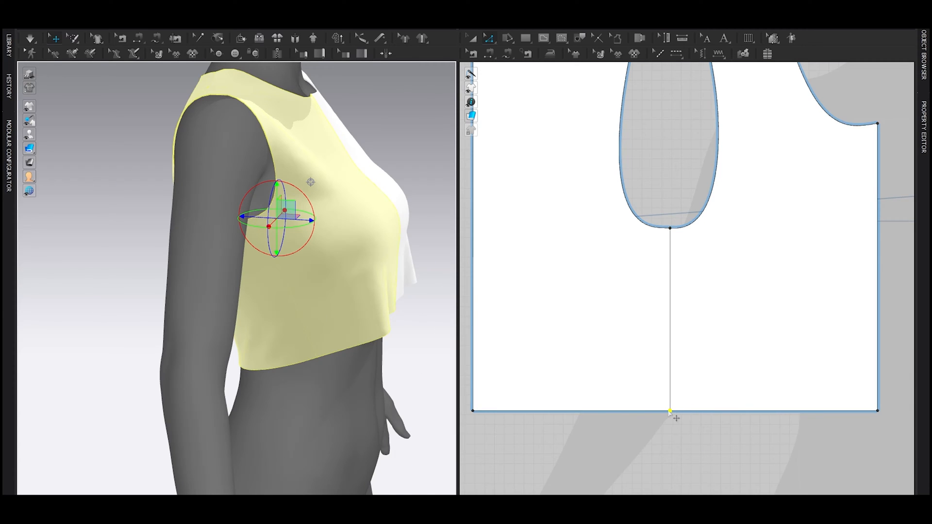
left_click_drag(670, 412, 642, 411)
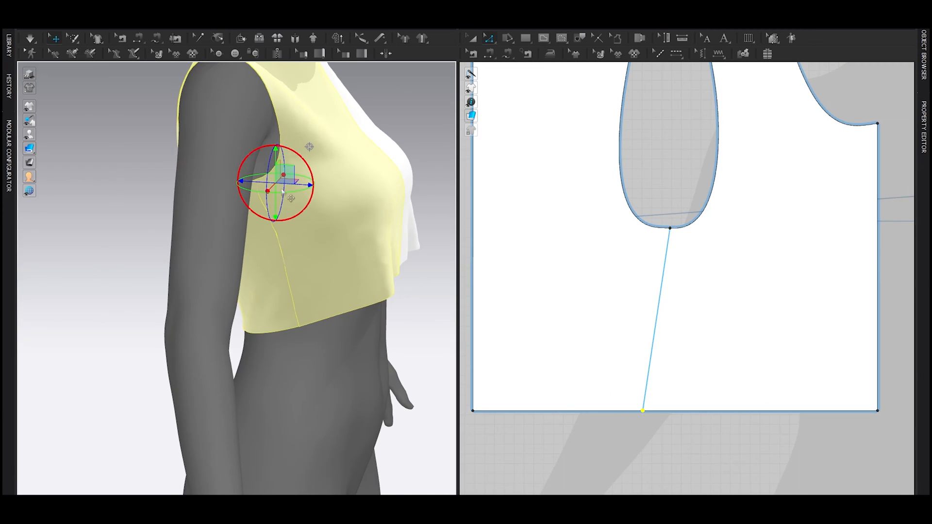
key("space")
key("space")
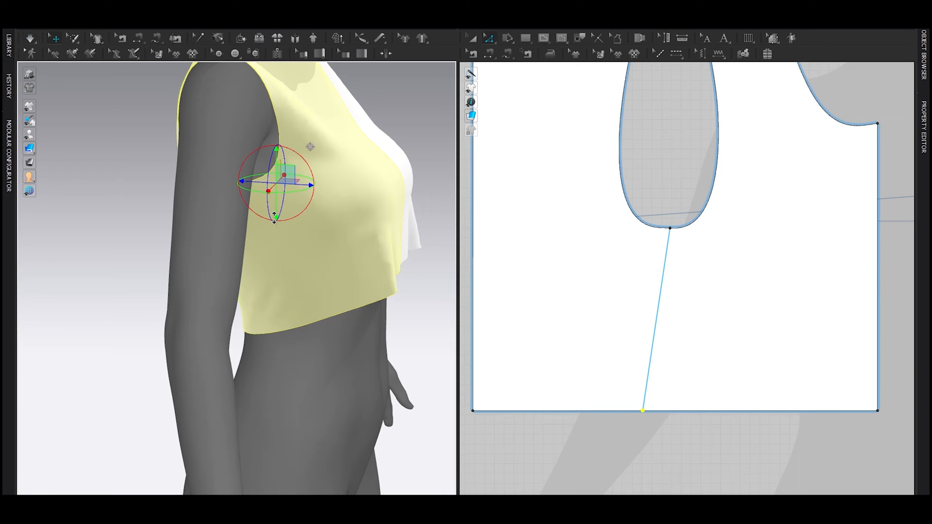
left_click_drag(643, 411, 635, 411)
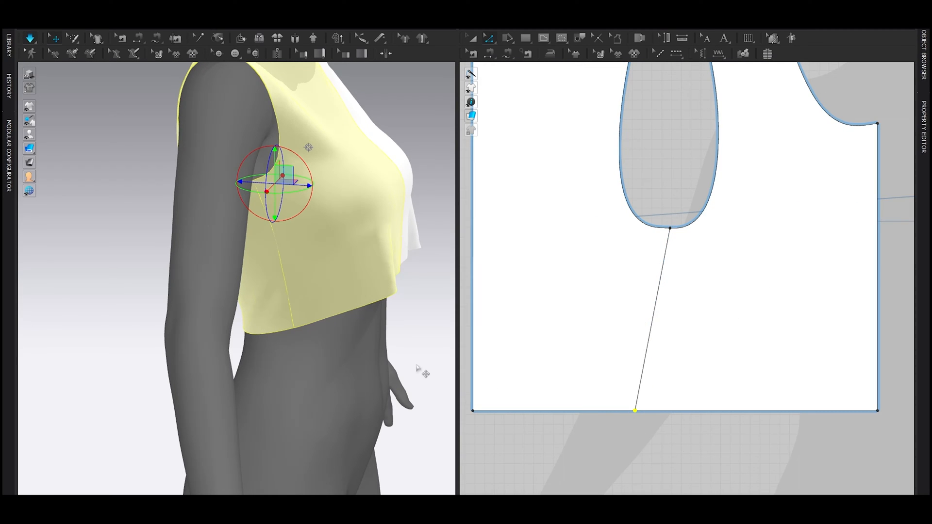
key("space")
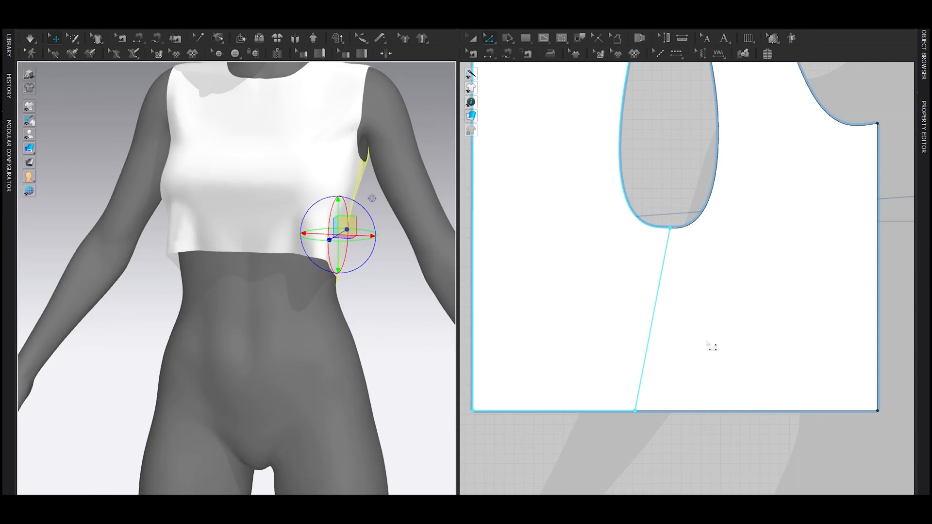
Separate the back piece from the front piece along the slanted side line.
scroll(716, 346, "down", 5)
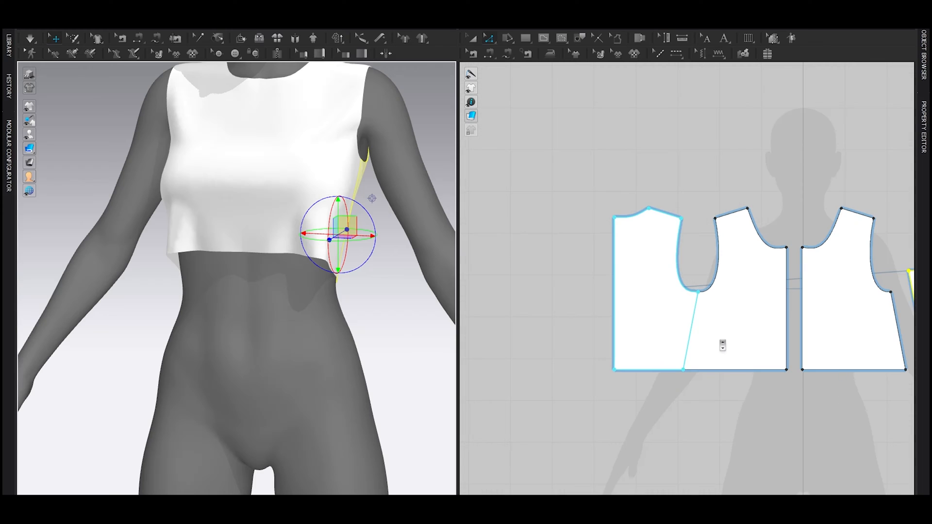
left_click(682, 352)
middle_click_drag(681, 353, 613, 340)
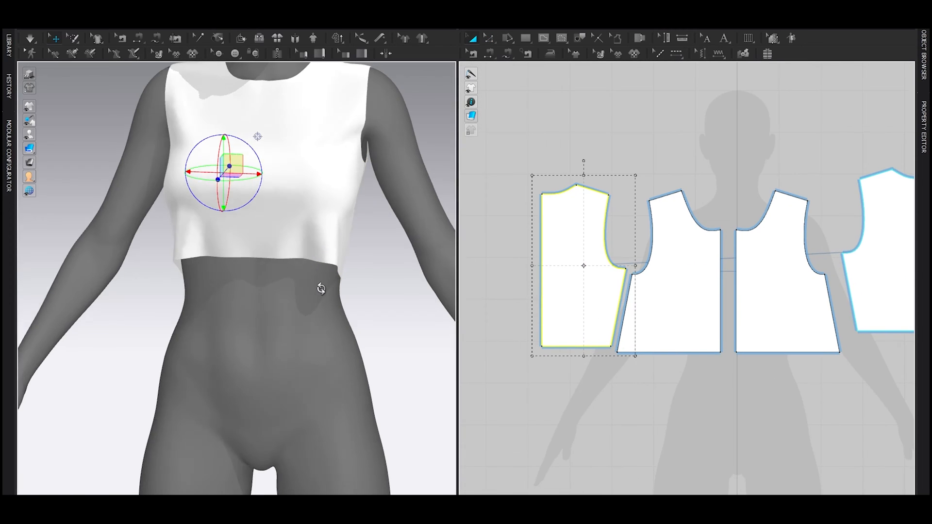
Slope the hem by raising the center back corner and lowering the center front corner, and resimulate the top.
right_click_drag(306, 287, 322, 277)
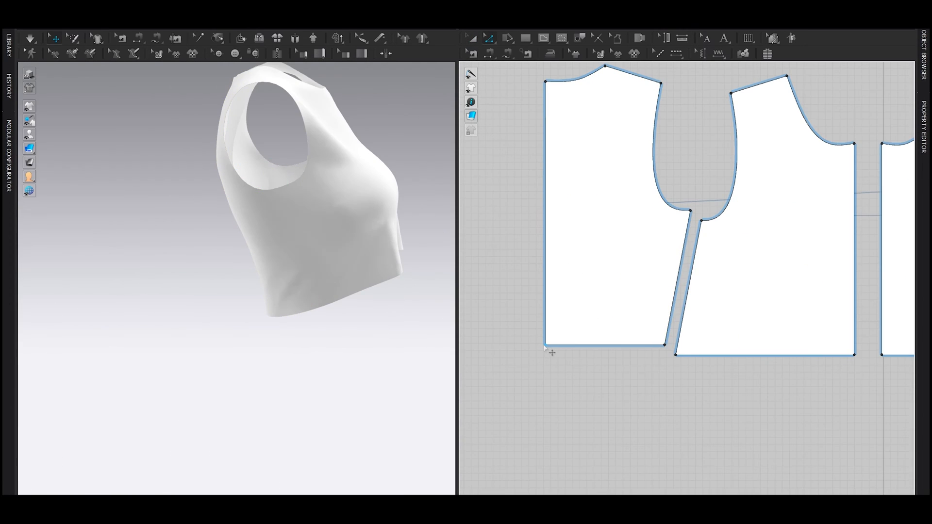
left_click_drag(544, 346, 545, 324)
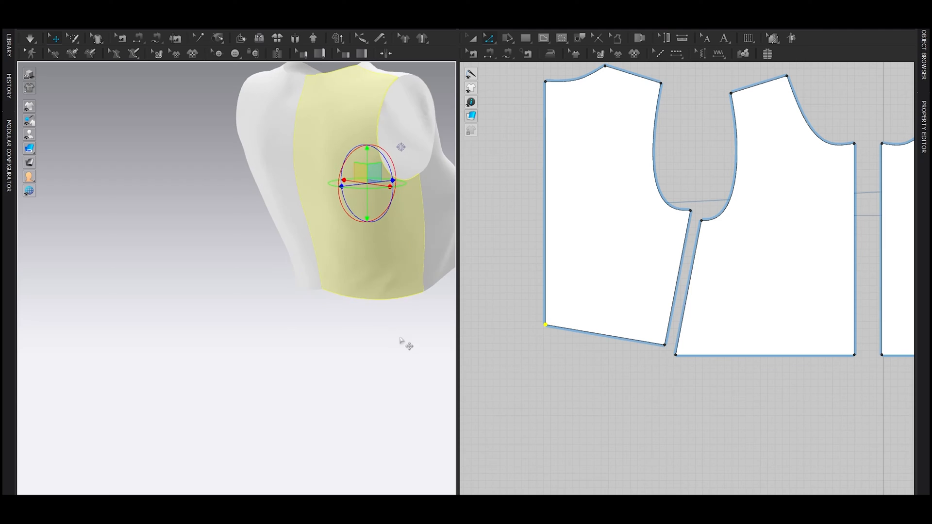
right_click_drag(400, 340, 357, 312)
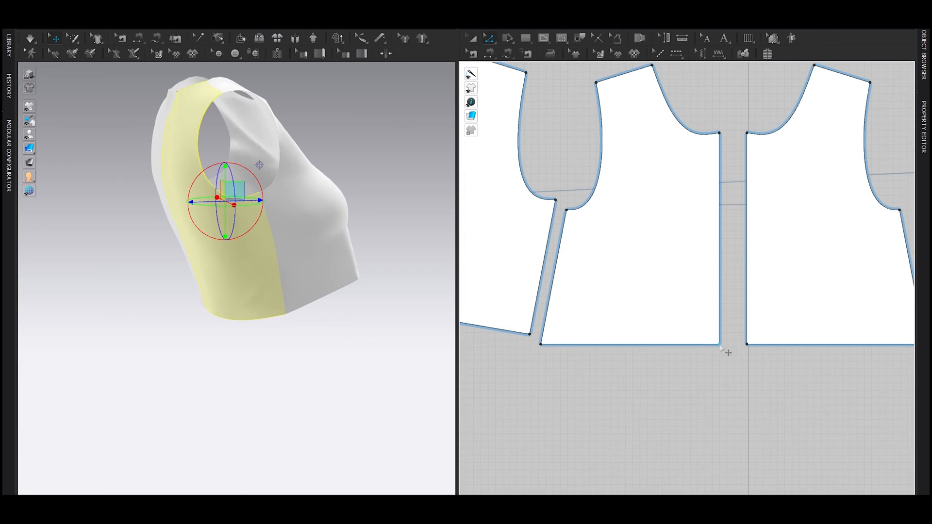
left_click_drag(720, 346, 719, 360)
right_click_drag(374, 298, 388, 321)
key("space")
key("space")
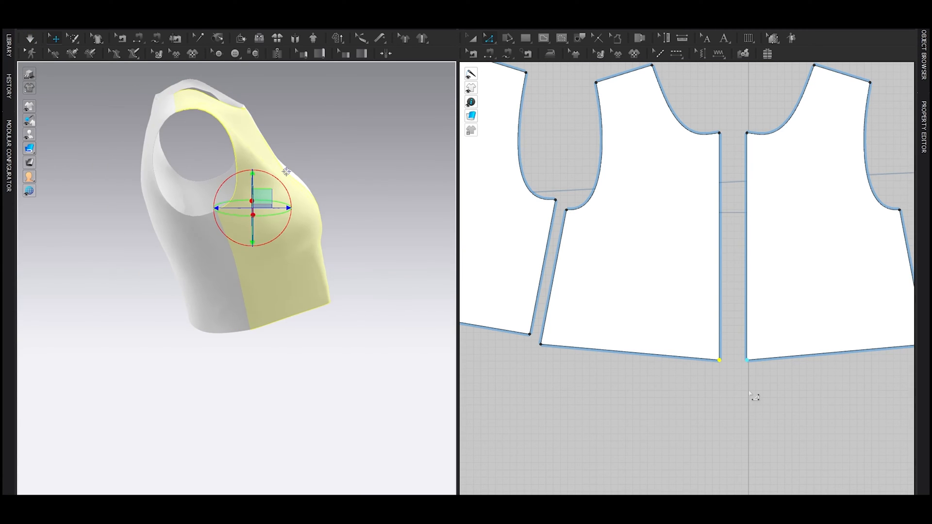
Lower the center front hem corner further, show the avatar and resimulate the top.
left_click_drag(720, 363, 712, 388)
right_click_drag(383, 354, 268, 339)
key("shift+a")
key("space")
key("space")
left_click_drag(513, 334, 517, 326)
left_click(304, 326)
Curve the straight front hem slightly downward near the center front.
scroll(693, 343, "up", 5)
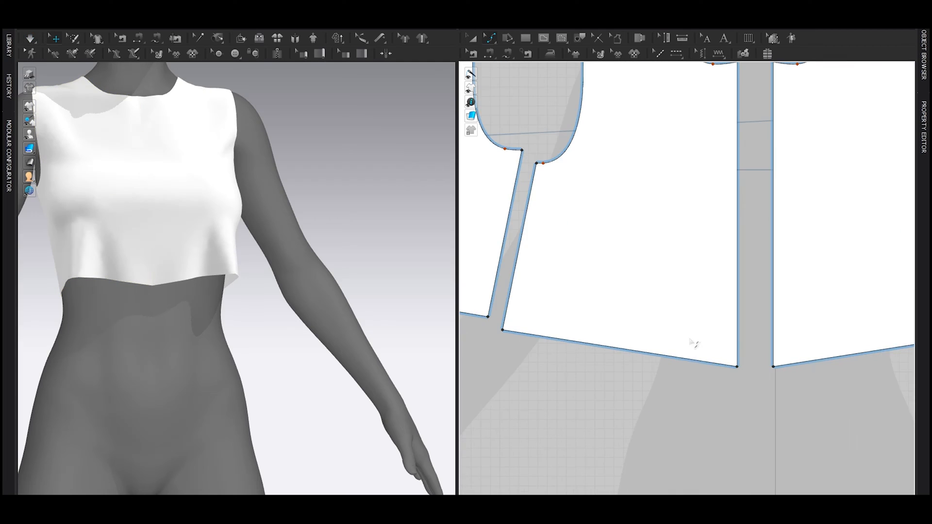
left_click_drag(683, 368, 680, 371)
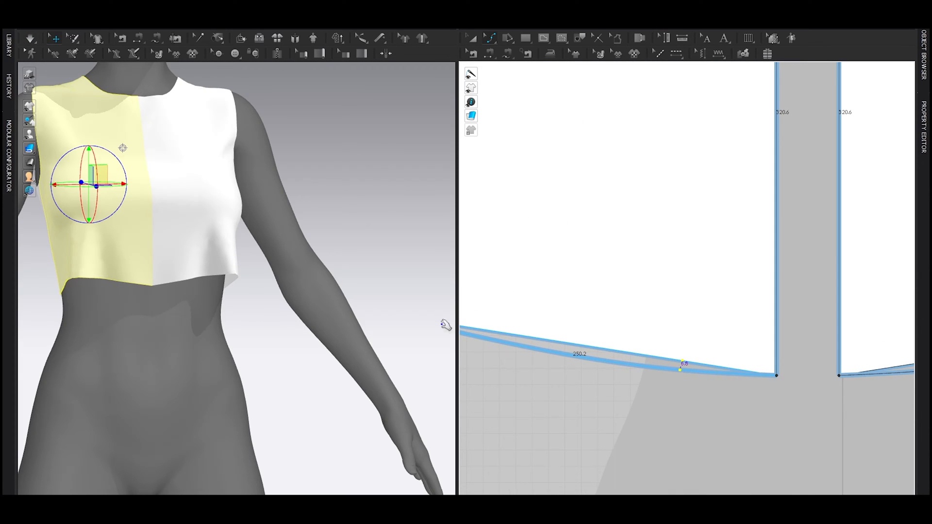
right_click_drag(136, 297, 243, 316)
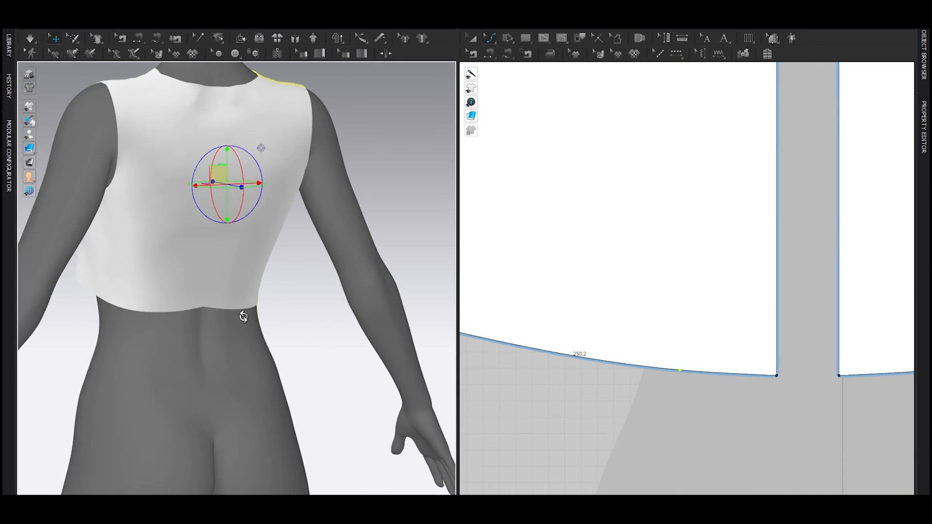
Curve the back hem slightly upward near the center back corner and resimulate the top.
scroll(220, 318, "up", 4)
scroll(543, 357, "down", 4)
middle_click_drag(517, 370, 675, 365)
scroll(542, 312, "up", 5)
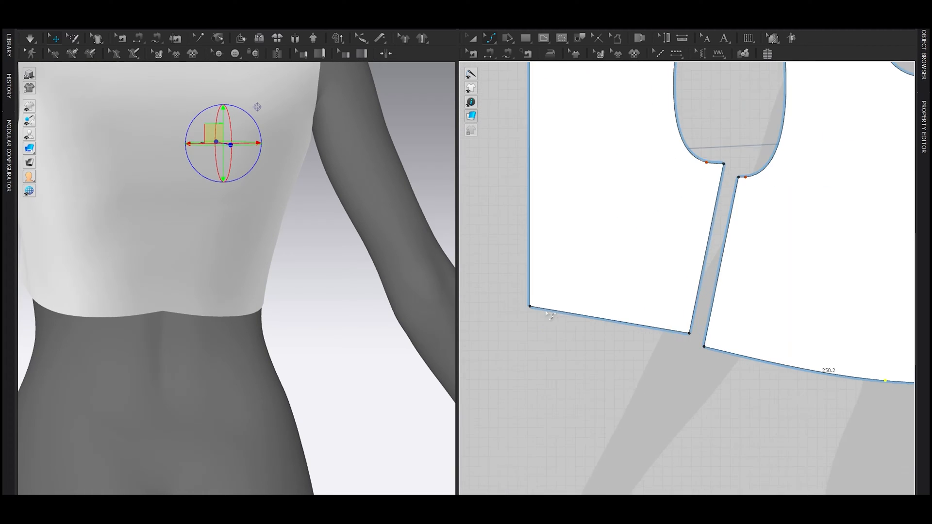
left_click_drag(569, 315, 572, 309)
key("shift+a")
right_click_drag(258, 307, 174, 306)
scroll(204, 304, "down", 4)
key("shift+a")
scroll(288, 292, "down", 3)
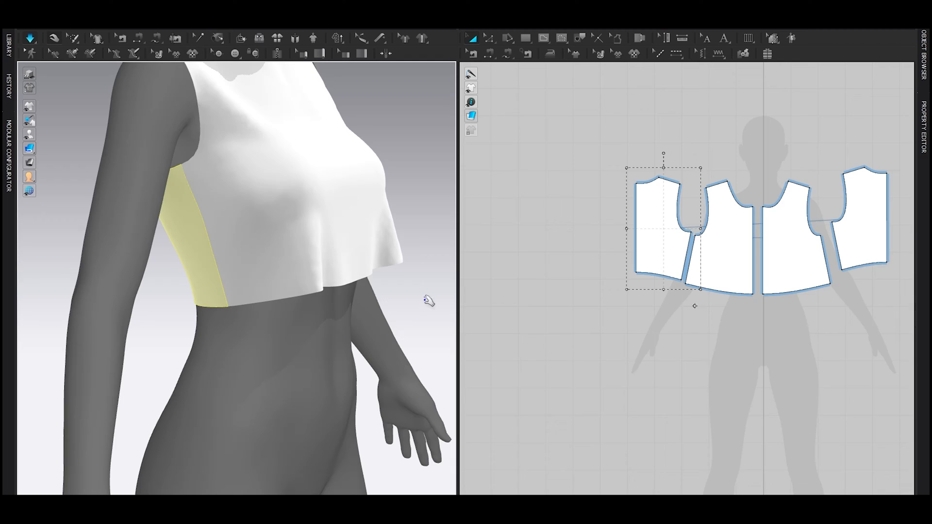
Rotate the back piece and the front piece so that their slanted side lines stand vertical.
scroll(705, 204, "up", 5)
left_click(705, 204)
middle_click_drag(704, 204, 661, 316)
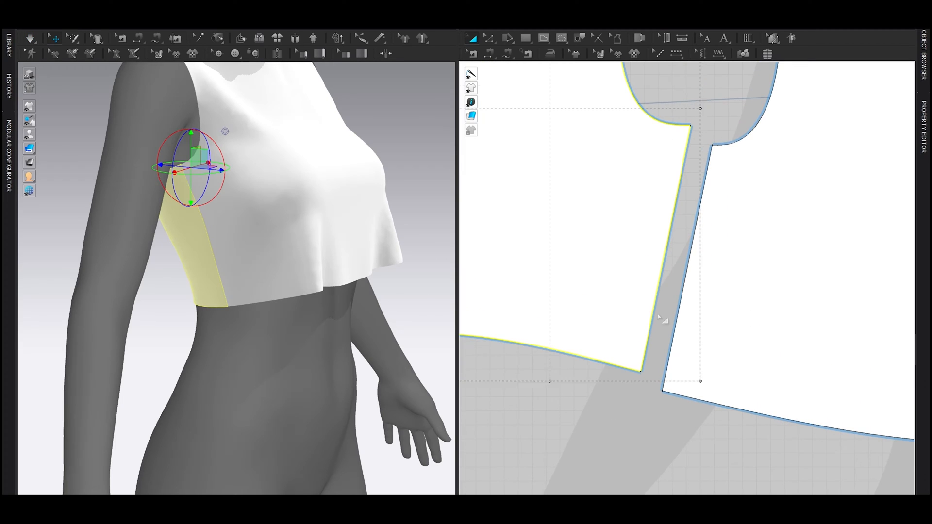
right_click(647, 244)
mouse_move(665, 352)
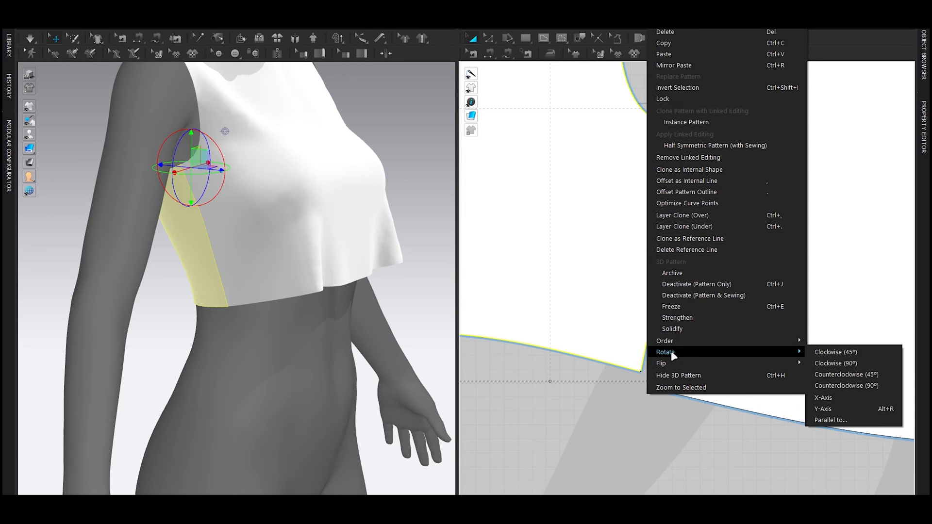
left_click(824, 409)
left_click(663, 272)
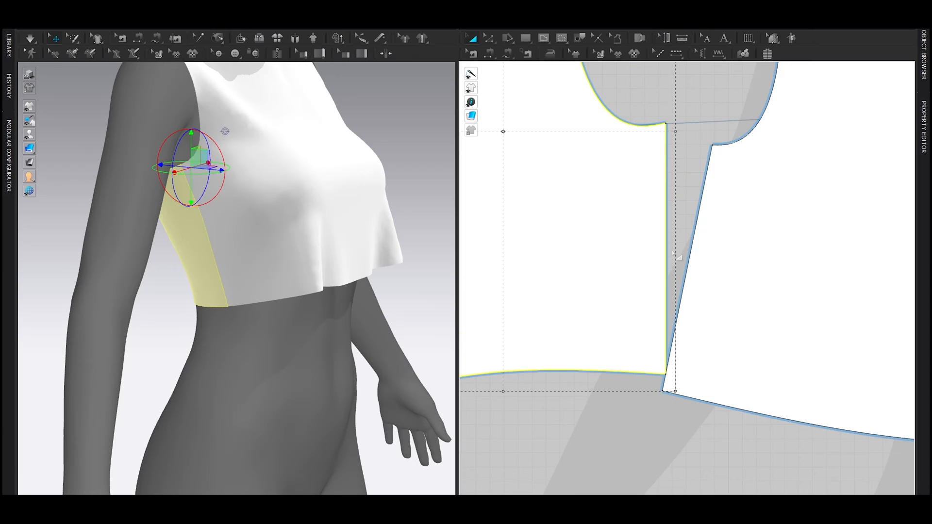
left_click(699, 213)
left_click(700, 218)
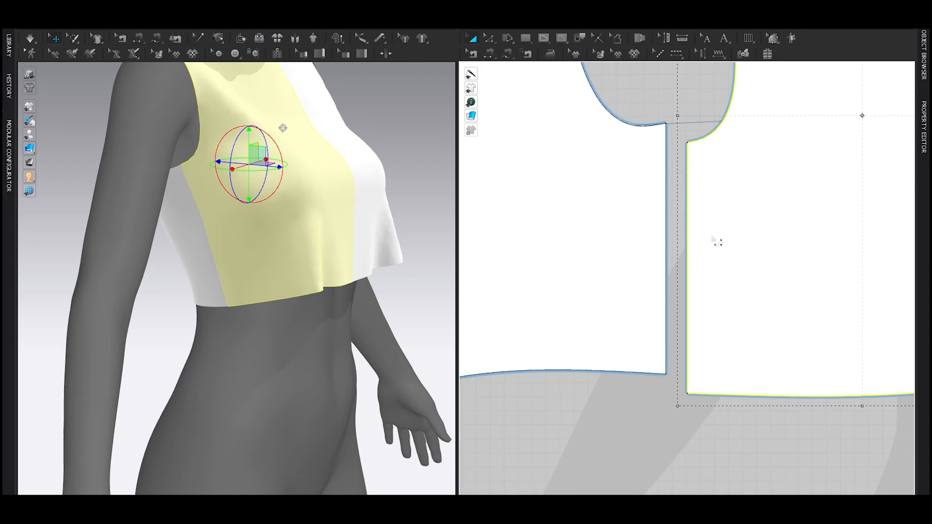
Align the back and front pieces along their side lines, leaving a small gap between them.
left_click(665, 241)
left_click(687, 249, "shift")
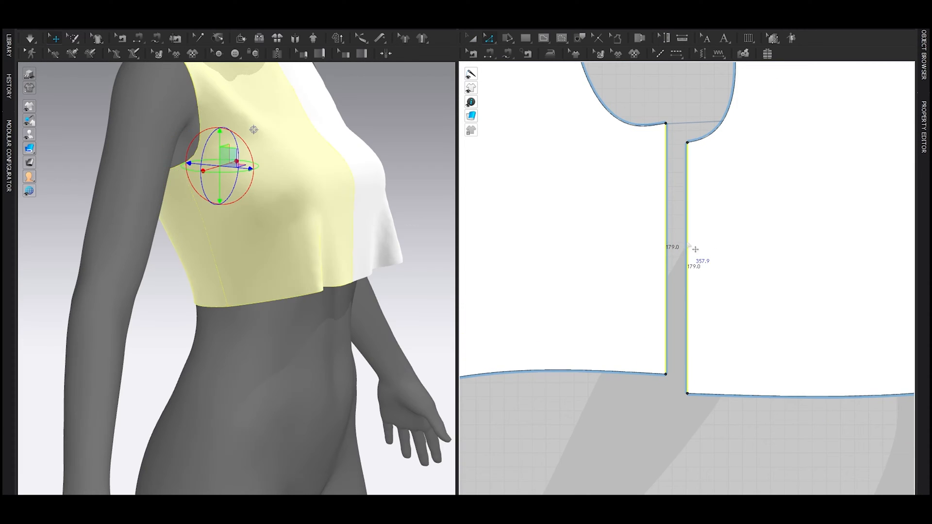
right_click(687, 242)
mouse_move(717, 399)
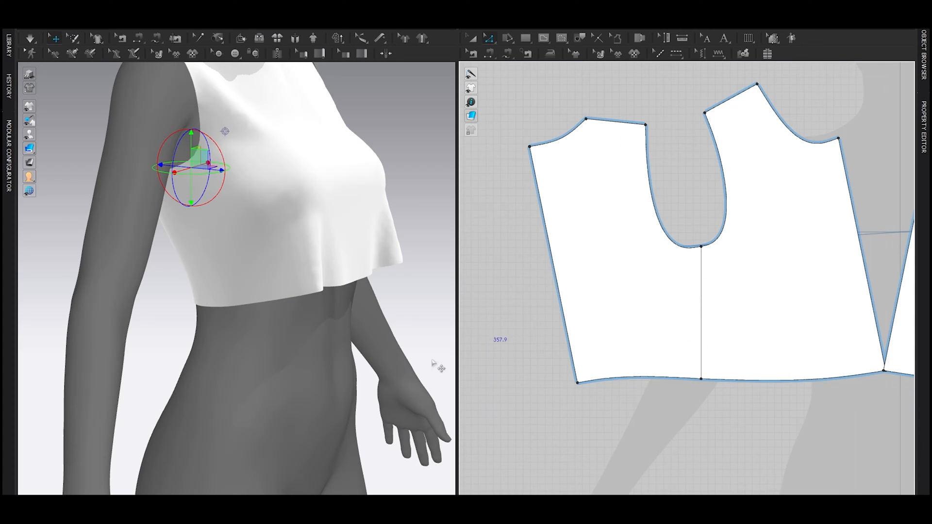
left_click_drag(657, 338, 639, 339, "shift")
Taper the side seam by moving the hem ends of both side lines apart evenly, and resimulate the top.
key("z")
left_click_drag(676, 363, 703, 382)
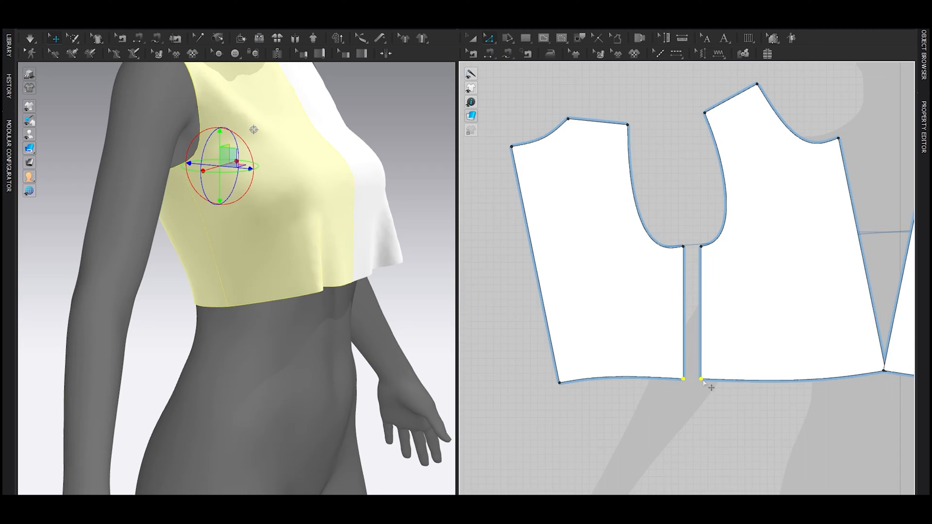
scroll(702, 381, "up", 3)
left_click(490, 39)
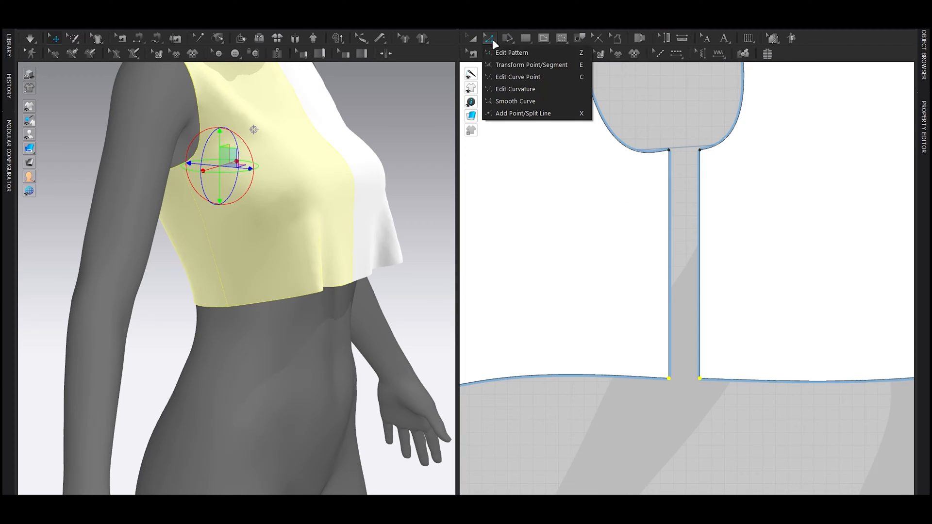
left_click(530, 65)
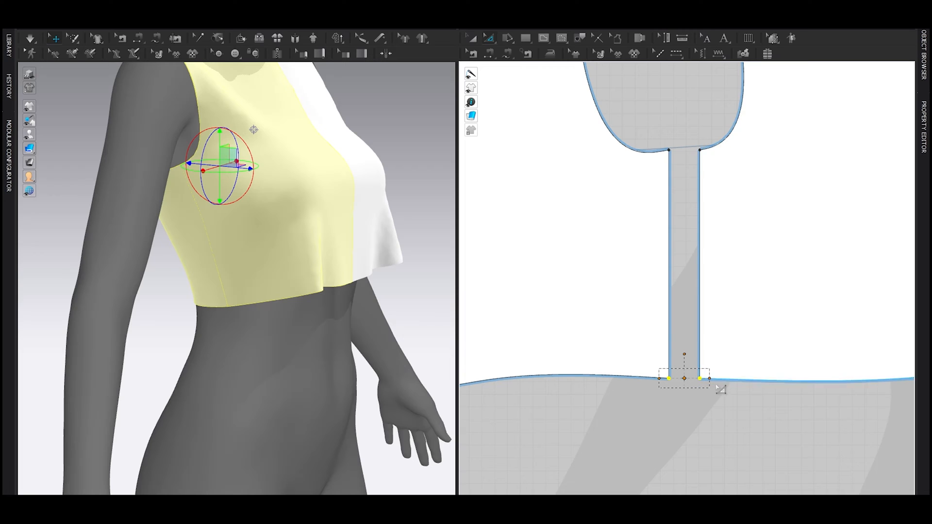
left_click_drag(709, 379, 763, 418)
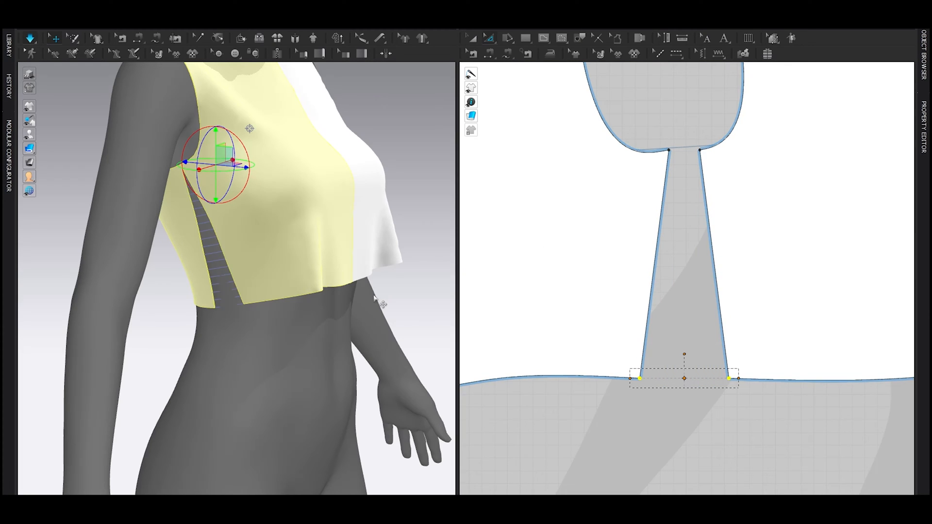
key("space")
key("space")
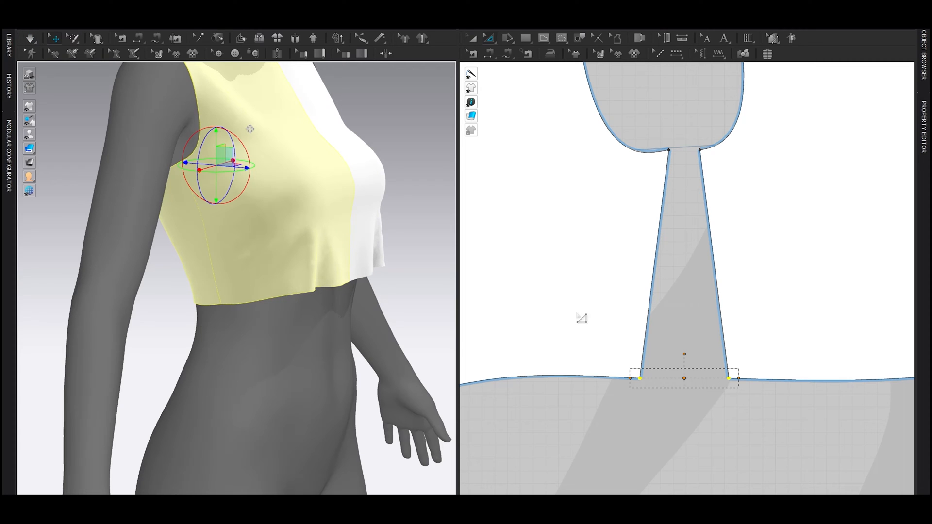
Move the hem ends of both side lines a little farther apart, resimulate and inspect the top without the avatar.
left_click_drag(738, 378, 754, 378)
key("space")
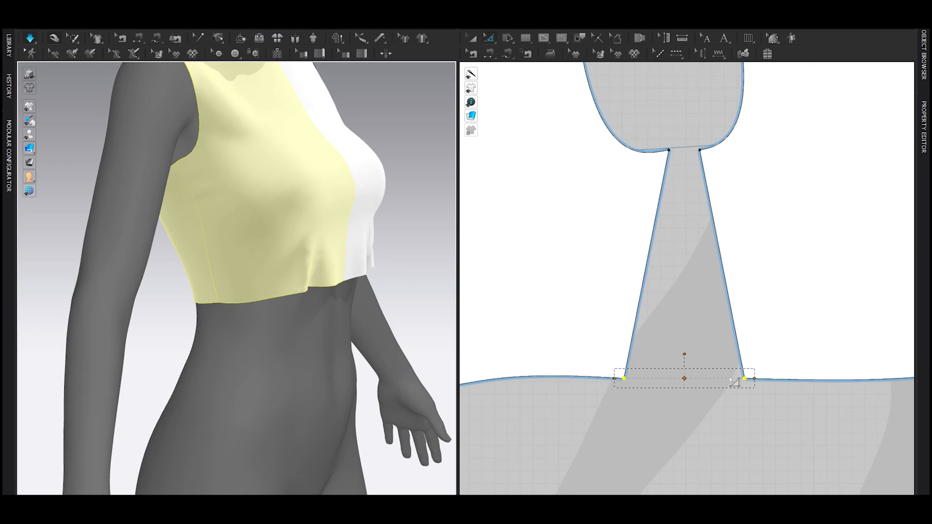
key("space")
right_click_drag(370, 326, 282, 316)
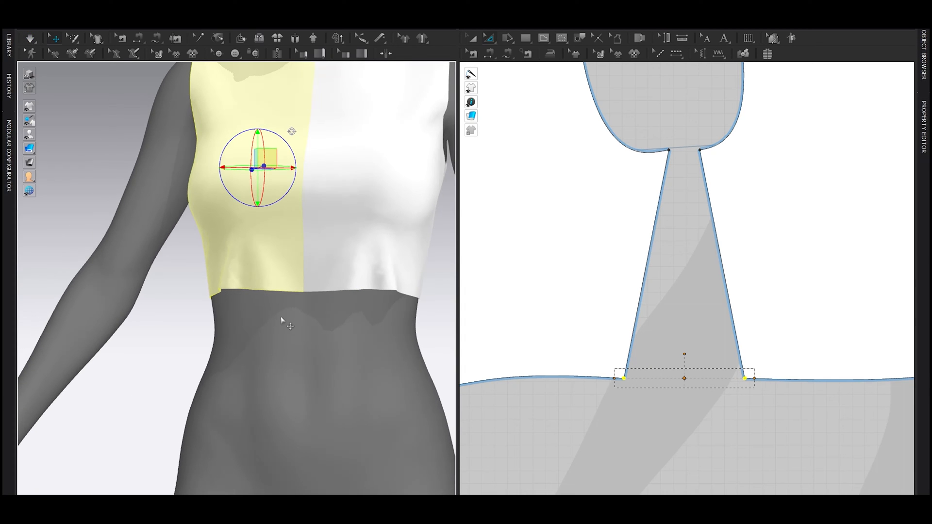
mouse_move(342, 313)
right_mouse_down()
mouse_move(288, 313)
mouse_move(333, 343)
mouse_move(320, 343)
right_mouse_up()
scroll(289, 311, "down", 4)
key("shift+a")
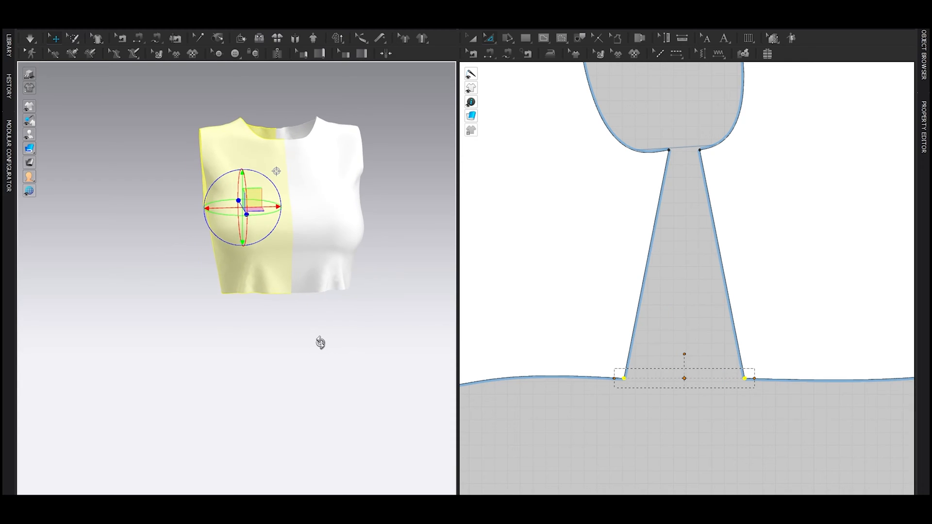
Turn the back and front pieces upright with vertical center lines, and show the avatar again.
scroll(599, 320, "down", 5)
key("a")
left_click(584, 300)
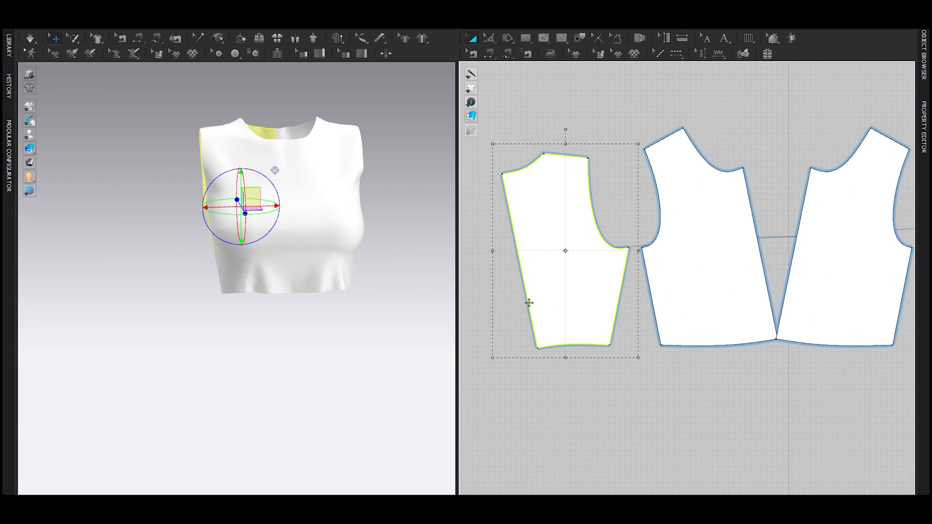
left_click(528, 304)
left_click_drag(545, 299, 551, 287)
left_click(697, 286)
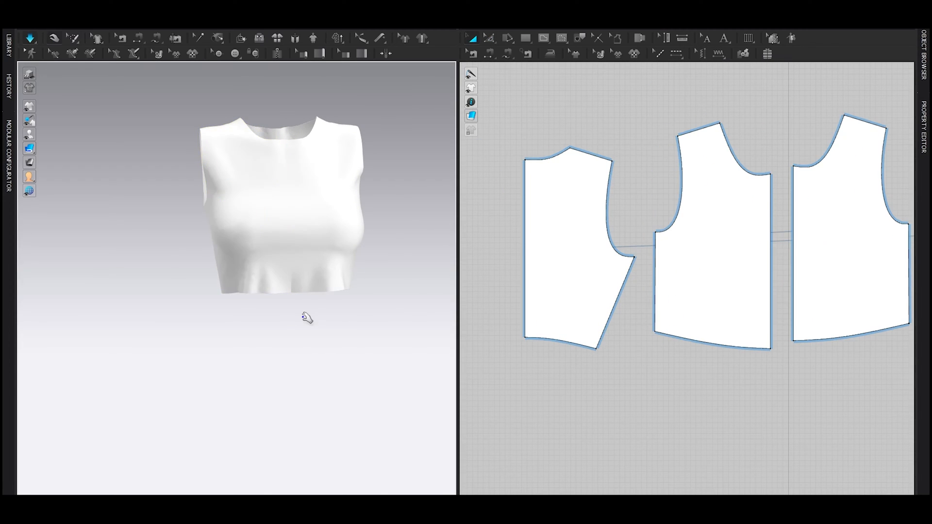
key("shift+a")
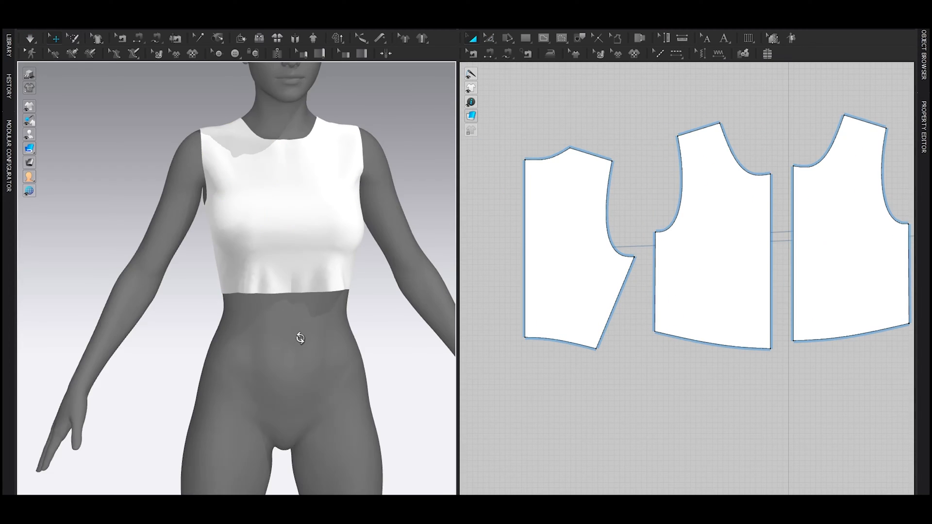
Raise the back hem's curve point near the center back slightly and resimulate the top.
right_click_drag(308, 338, 255, 334)
scroll(276, 280, "up", 3)
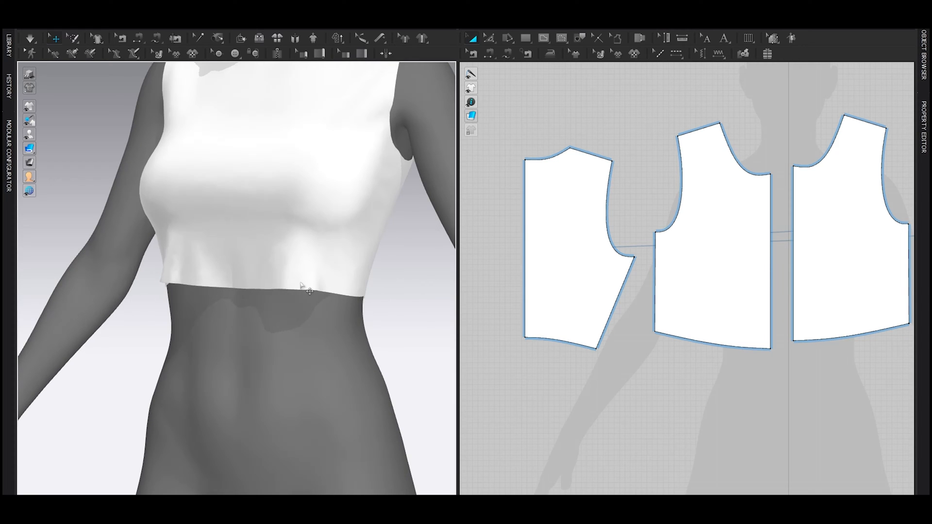
right_click_drag(309, 290, 432, 326)
scroll(549, 353, "up", 5)
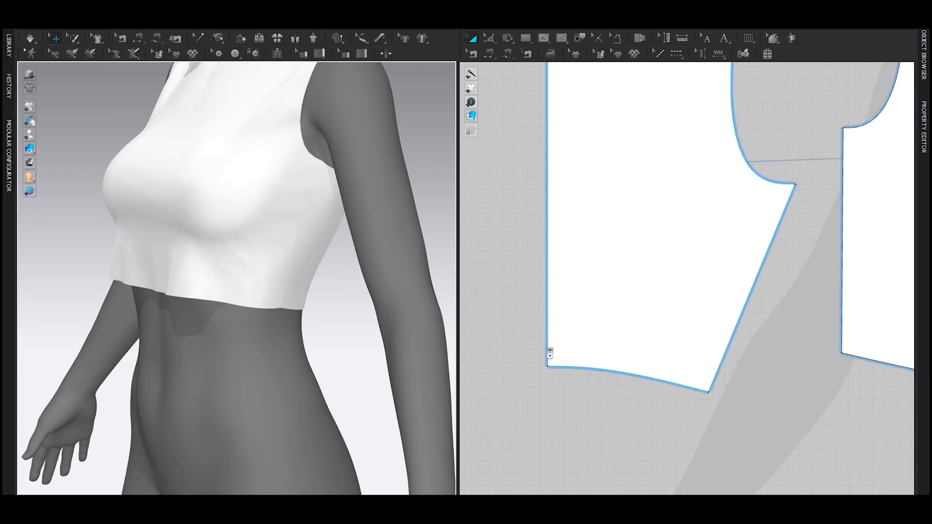
scroll(550, 353, "up", 2)
key("z")
left_click(548, 367)
right_click_drag(375, 343, 239, 319)
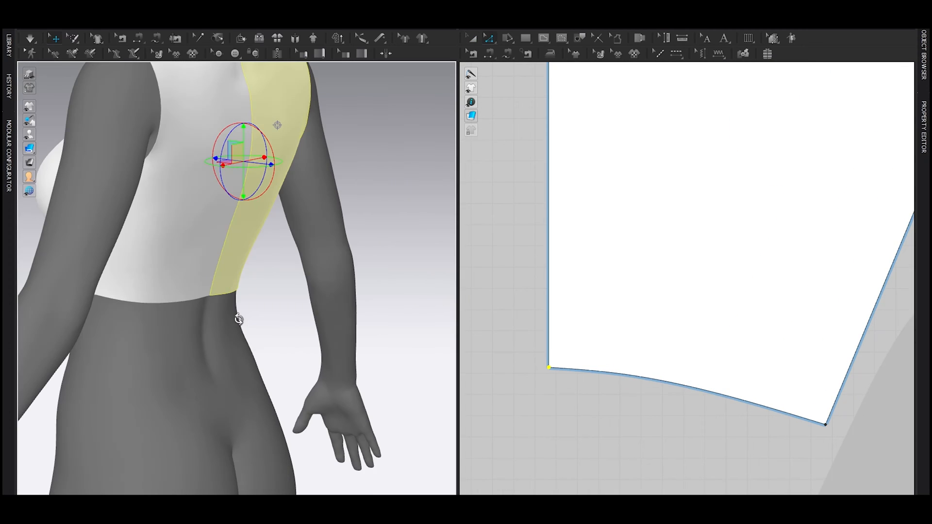
scroll(583, 368, "up", 3)
key("v")
left_click_drag(628, 376, 628, 371)
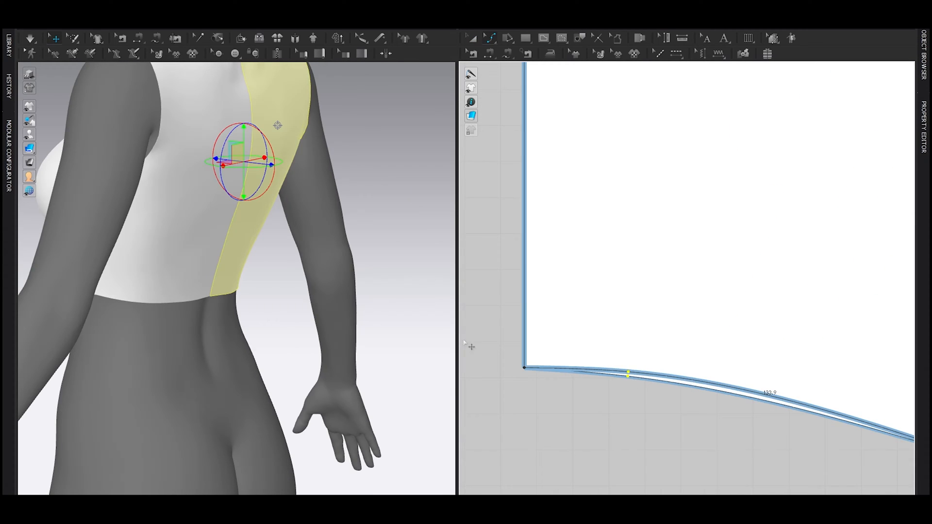
right_click_drag(291, 319, 186, 301)
key("space")
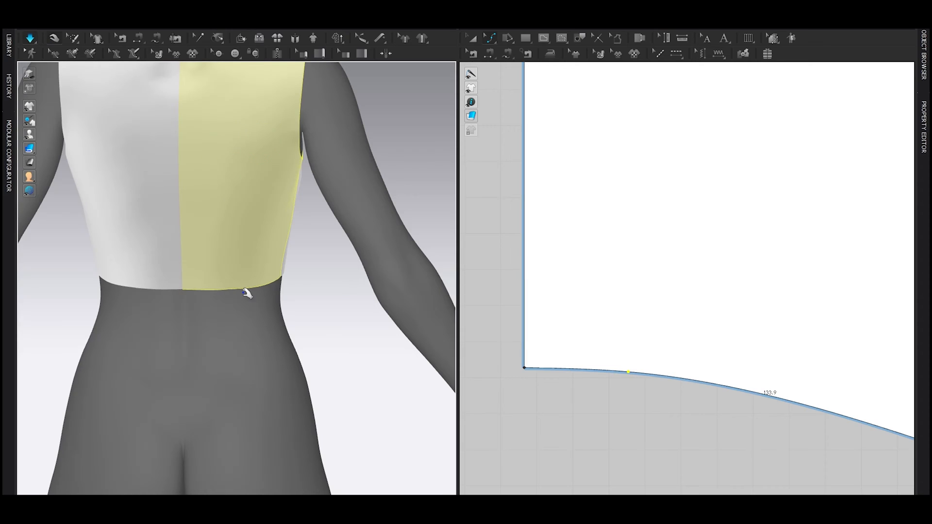
key("space")
Hide the avatar, raise the front hem's curve slightly beside the side seam, and resimulate the top.
key("shift+a")
right_click_drag(291, 318, 246, 339)
scroll(252, 301, "up", 3)
left_click(282, 274)
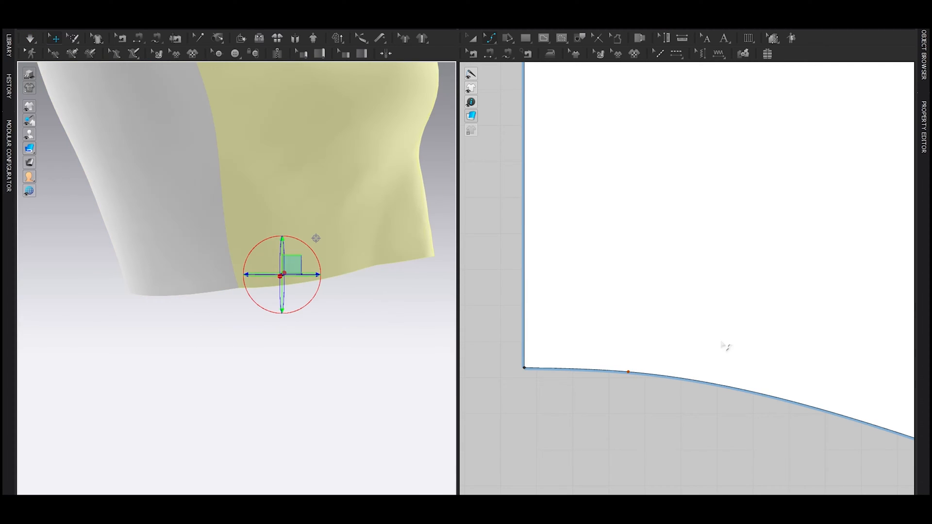
scroll(767, 361, "down", 5)
scroll(707, 291, "up", 6)
left_click(718, 310)
left_click_drag(721, 289, 721, 282)
key("space")
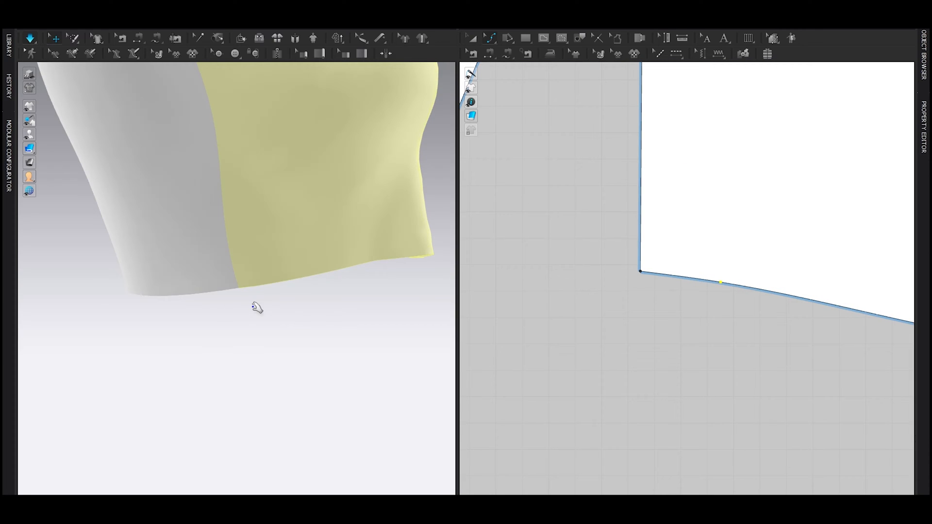
right_click_drag(350, 306, 290, 315)
key("space")
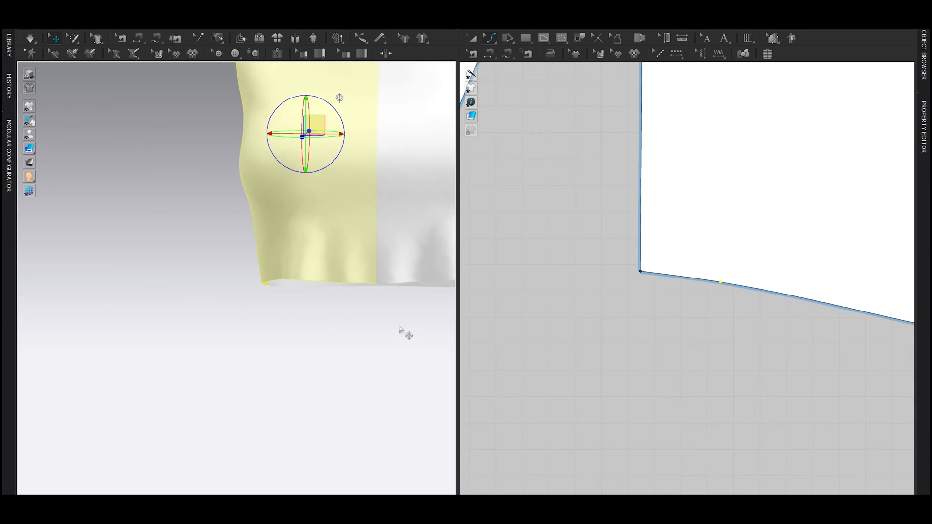
Raise the center front hem corner slightly, reshape the adjoining hem curve, and resimulate and view the top from the front.
middle_click_drag(399, 330, 347, 329)
scroll(757, 286, "down", 8)
middle_click_drag(871, 308, 699, 320)
scroll(735, 319, "up", 6)
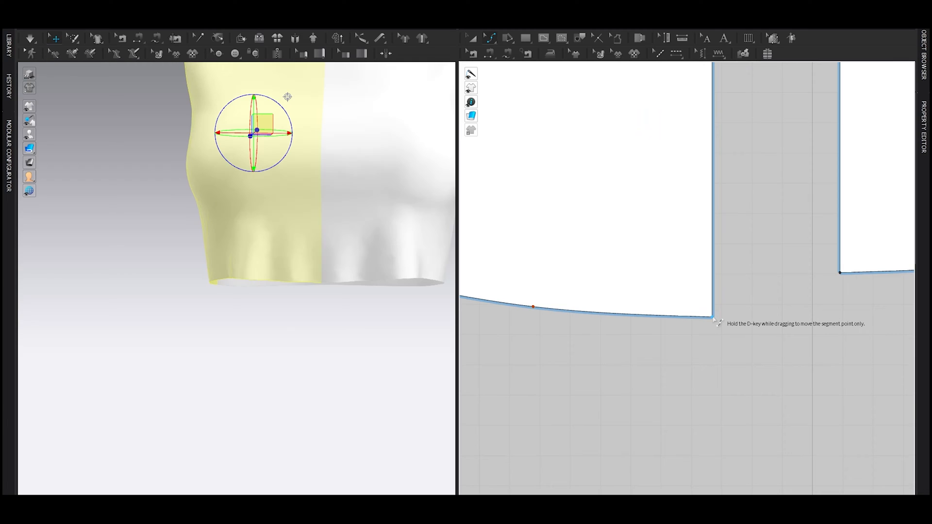
key("z")
left_click_drag(711, 318, 712, 313, "shift")
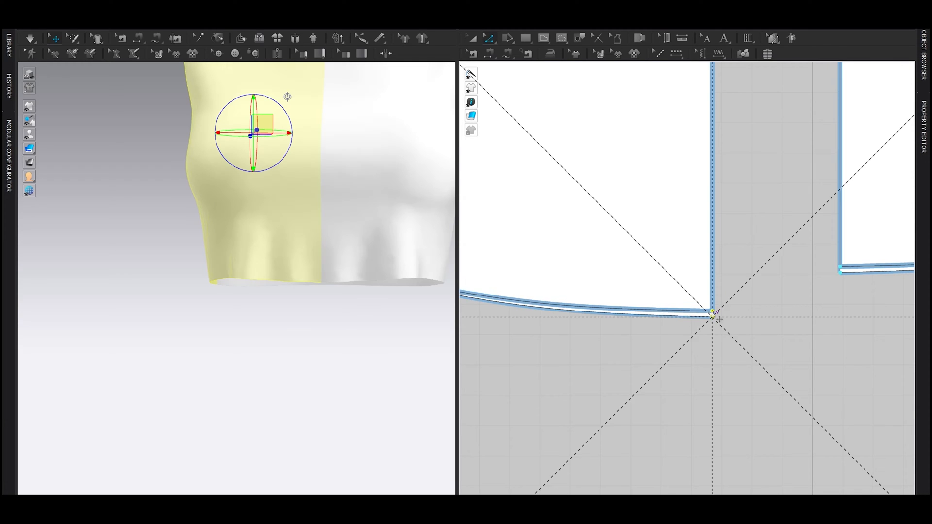
left_click(536, 305)
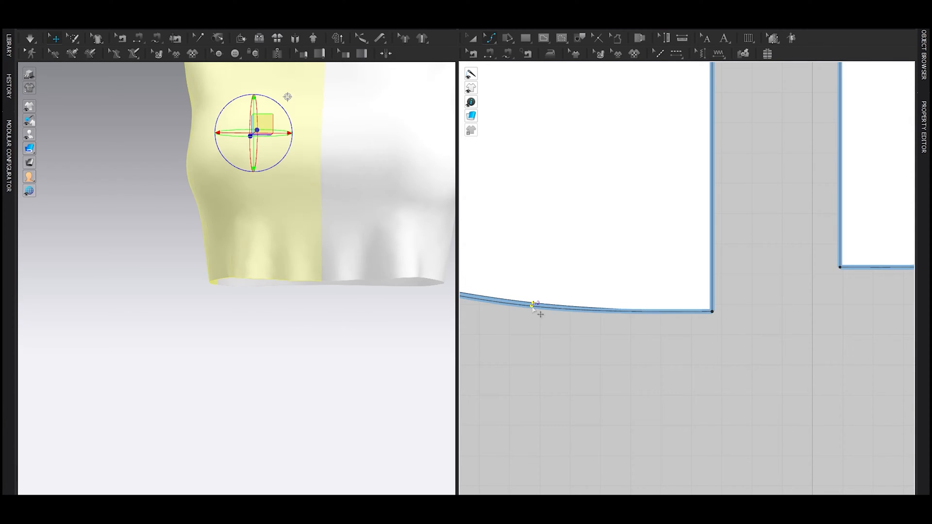
key("space")
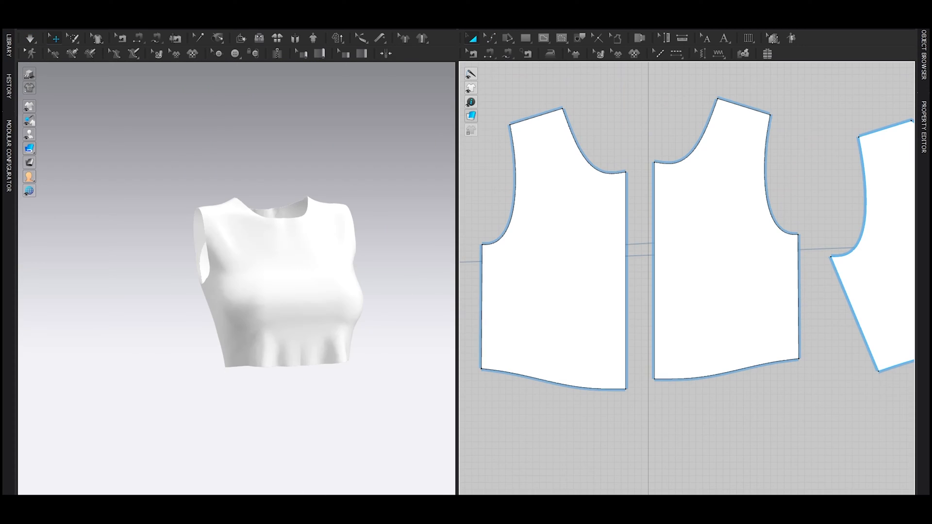
key("2")
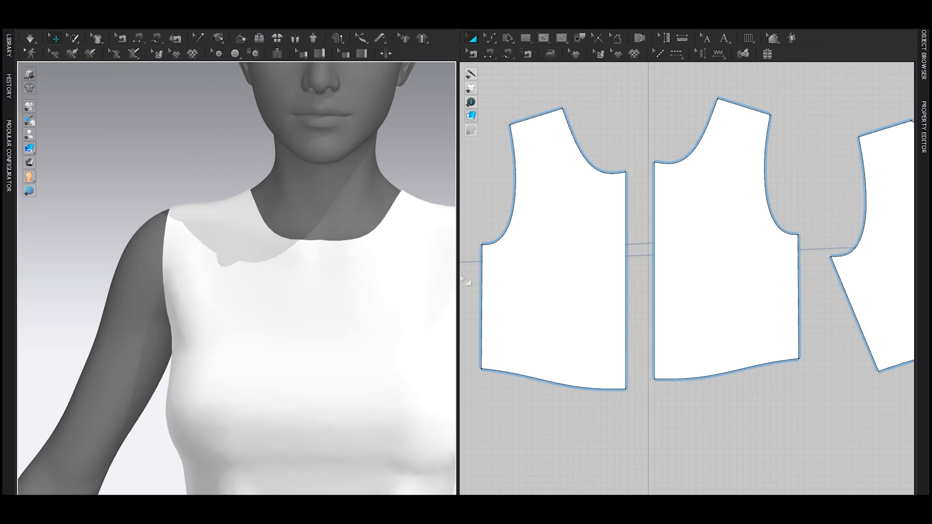
Lower the center front neck corner slightly, smooth the adjoining curve, and round out the front neckline below the shoulder.
scroll(662, 238, "down", 2)
scroll(636, 245, "up", 6)
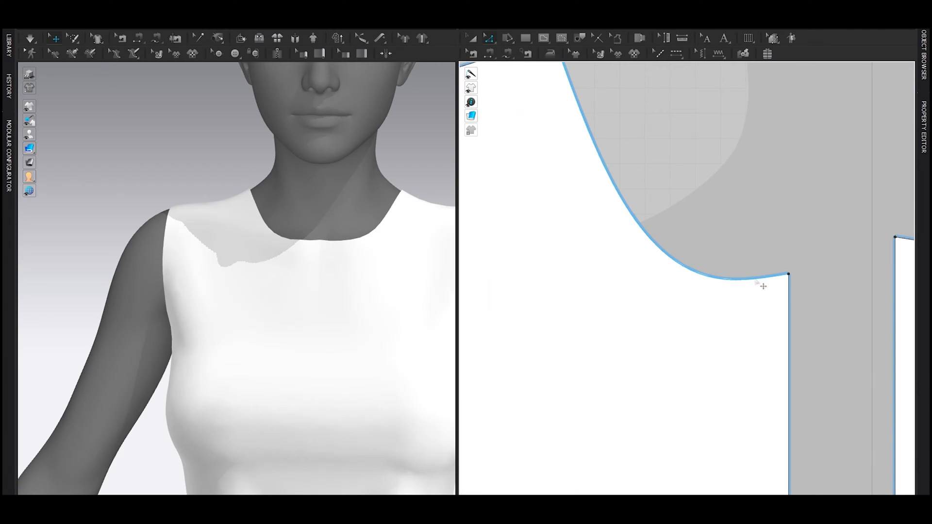
left_click_drag(788, 275, 788, 291, "shift")
key("c")
left_click_drag(724, 294, 722, 289)
middle_click_drag(614, 144, 631, 233)
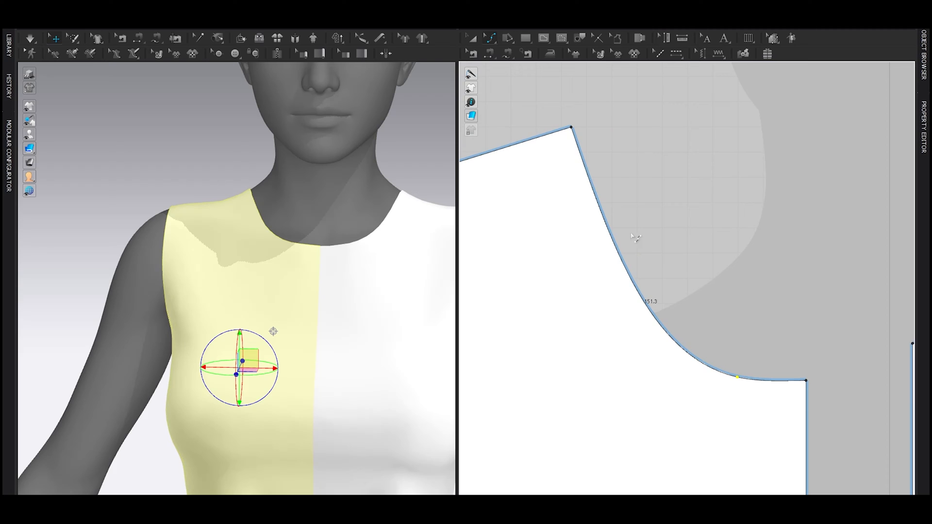
left_click_drag(613, 242, 602, 255)
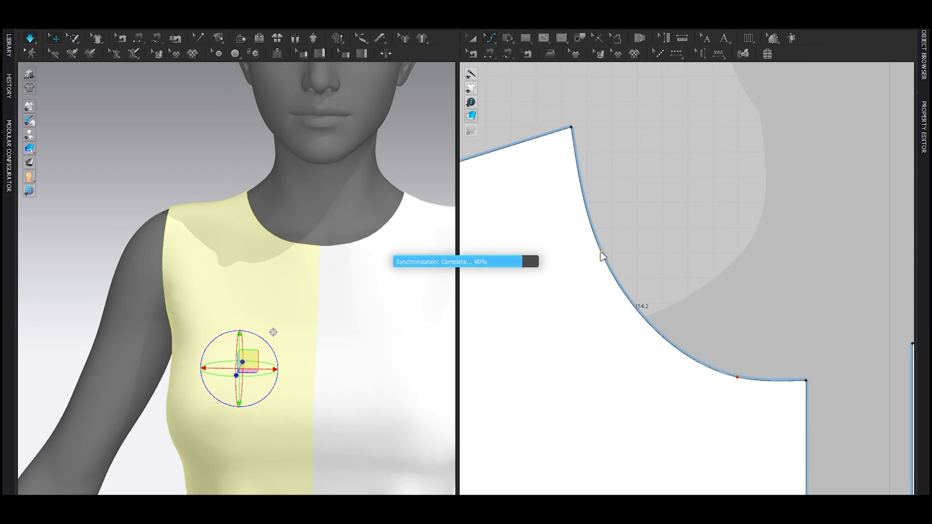
Check the top from behind and move the back piece up beside the front piece's side seam.
scroll(207, 220, "down", 5)
right_click_drag(208, 224, 377, 294)
scroll(390, 277, "up", 1)
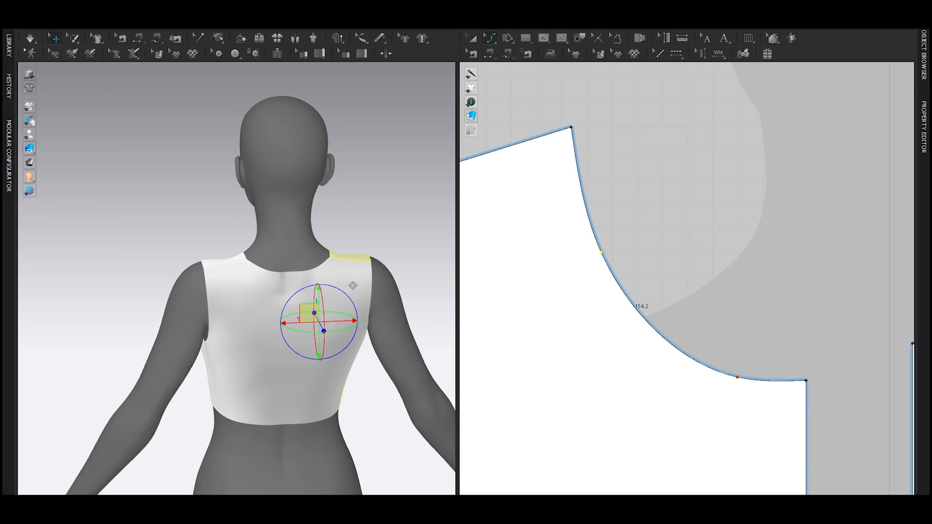
scroll(631, 272, "down", 5)
middle_click_drag(631, 271, 849, 233)
key("a")
left_click(558, 312)
scroll(580, 322, "down", 3)
middle_click_drag(580, 326, 597, 318)
left_click_drag(577, 314, 596, 299)
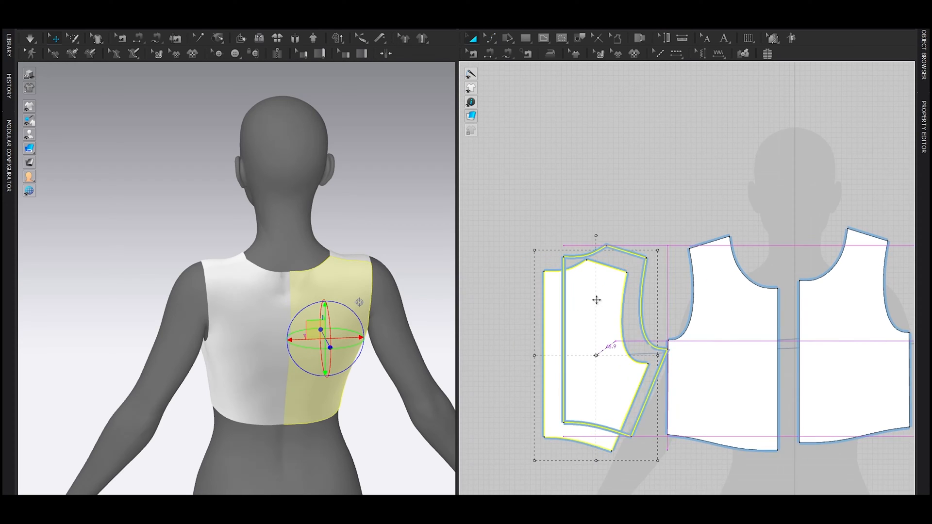
Shift the back piece's center back edge slightly inward and inspect the shoulder seam from above.
scroll(518, 285, "up", 3)
key("z")
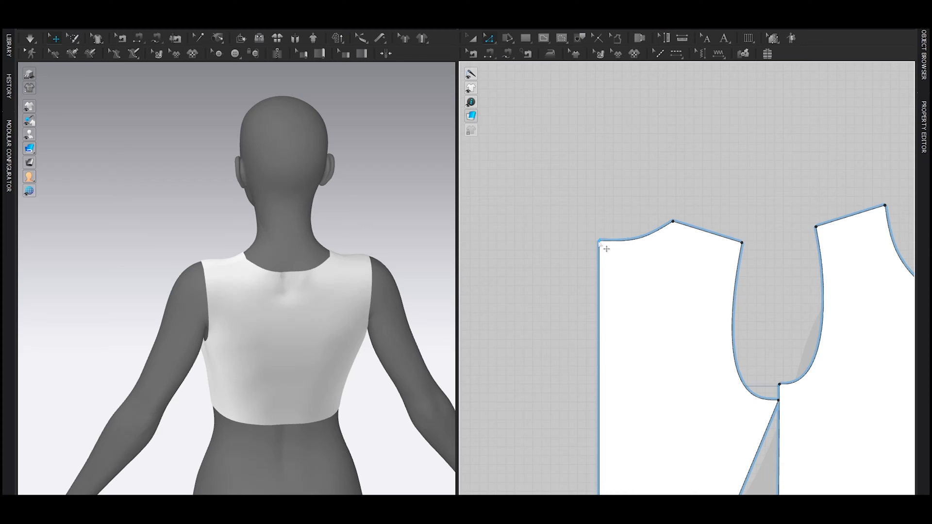
scroll(554, 297, "up", 3)
left_click_drag(633, 269, 637, 270)
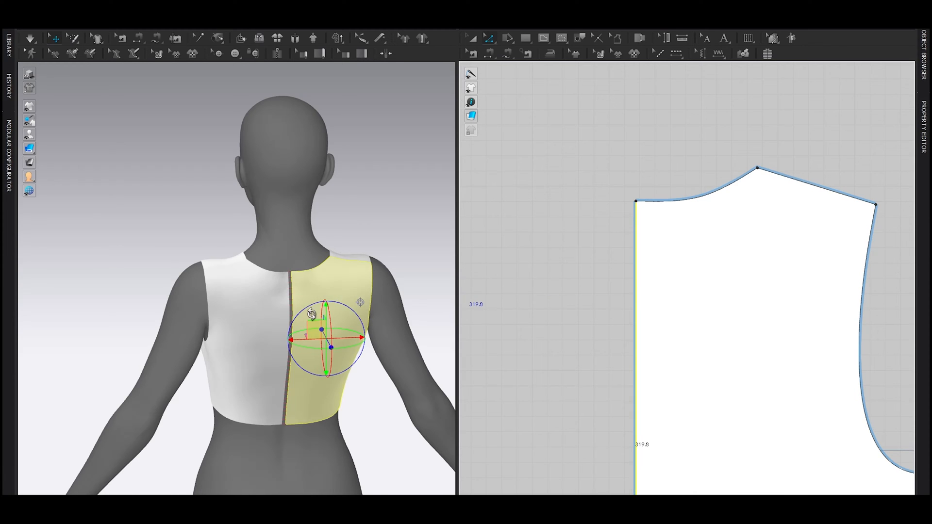
scroll(266, 291, "up", 3)
right_click_drag(266, 291, 276, 319)
left_click(239, 300)
right_click_drag(295, 351, 335, 362)
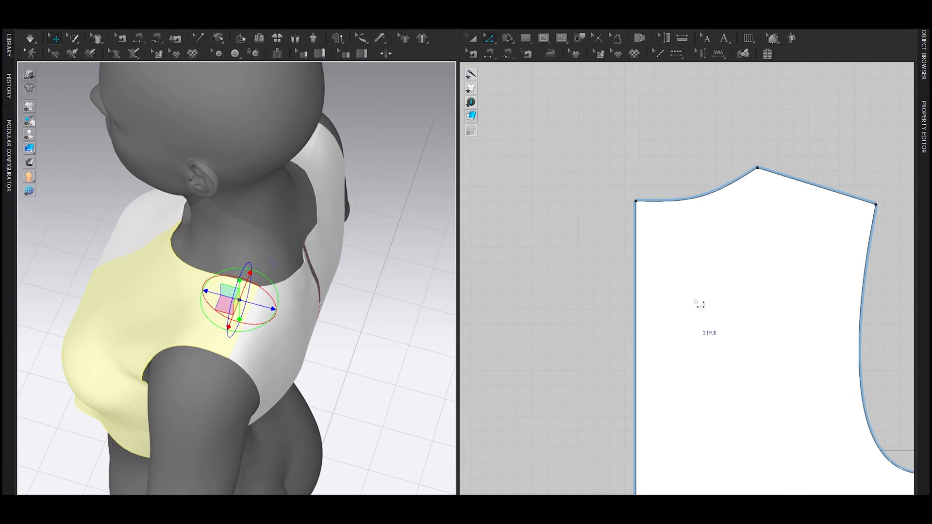
Join the back and front pieces at the shoulder, shift the shoulder seam slightly toward the front, and resimulate the top.
scroll(699, 305, "down", 3)
scroll(628, 295, "up", 2)
left_click(624, 289)
scroll(791, 269, "up", 5)
left_click(707, 270)
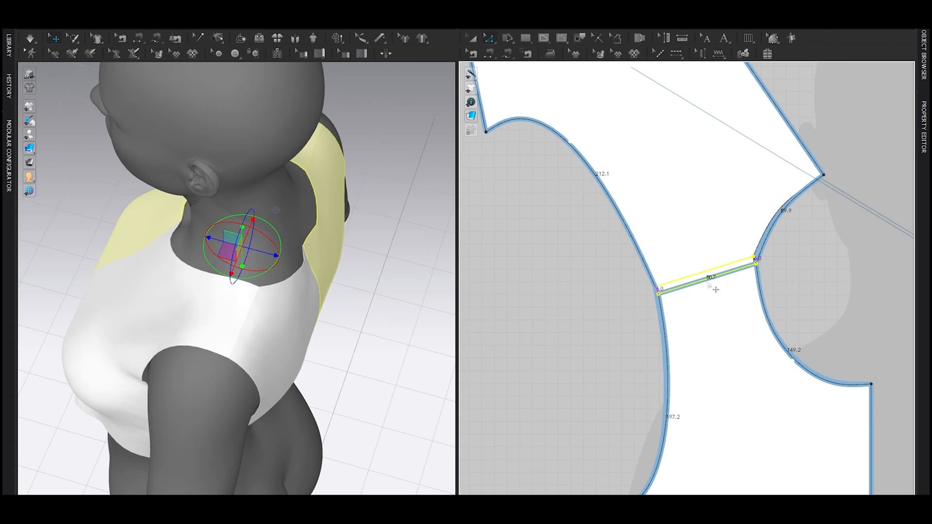
left_click_drag(697, 284, 701, 297)
key("space")
right_click_drag(243, 310, 246, 354)
left_click(177, 307)
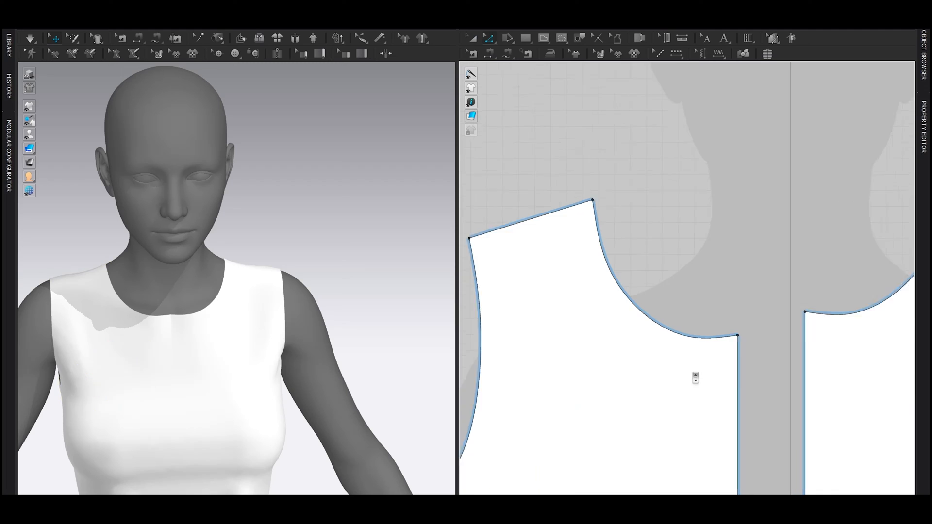
Raise the front neckline's curve point near the center front slightly, resimulate, and check the neckline.
scroll(695, 378, "up", 2)
key("v")
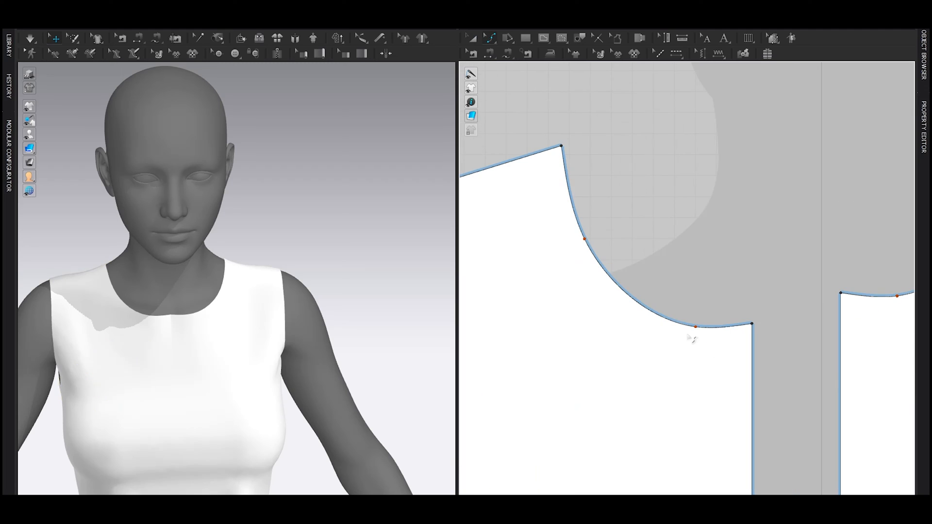
left_click_drag(694, 327, 696, 320)
scroll(187, 333, "up", 3)
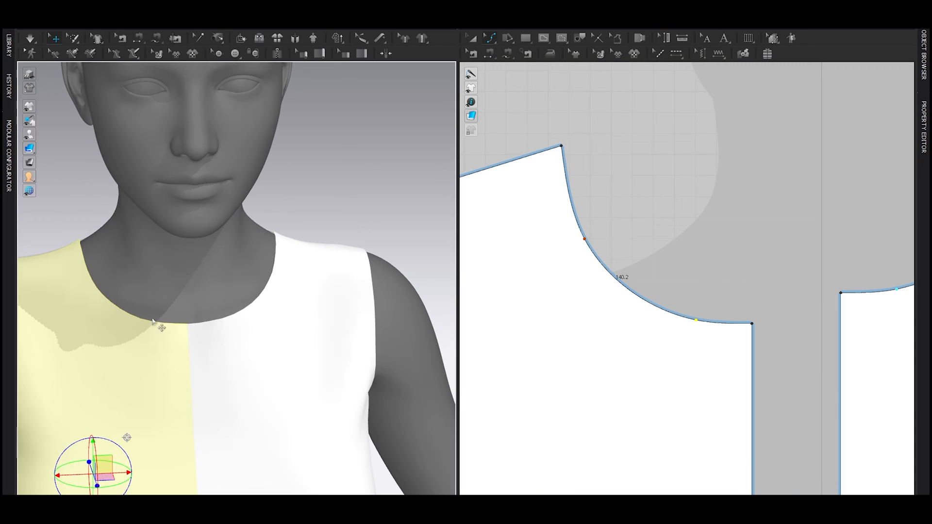
key("space")
left_click(218, 319)
scroll(279, 254, "down", 5)
right_click_drag(279, 254, 254, 314)
scroll(254, 314, "up", 5)
key("space")
Move the center back edge a little further inward and resimulate the top.
scroll(575, 305, "down", 8)
middle_click_drag(560, 329, 768, 291)
scroll(768, 292, "up", 3)
key("a")
key("z")
left_click_drag(538, 304, 542, 307)
right_click_drag(271, 271, 296, 330)
key("space")
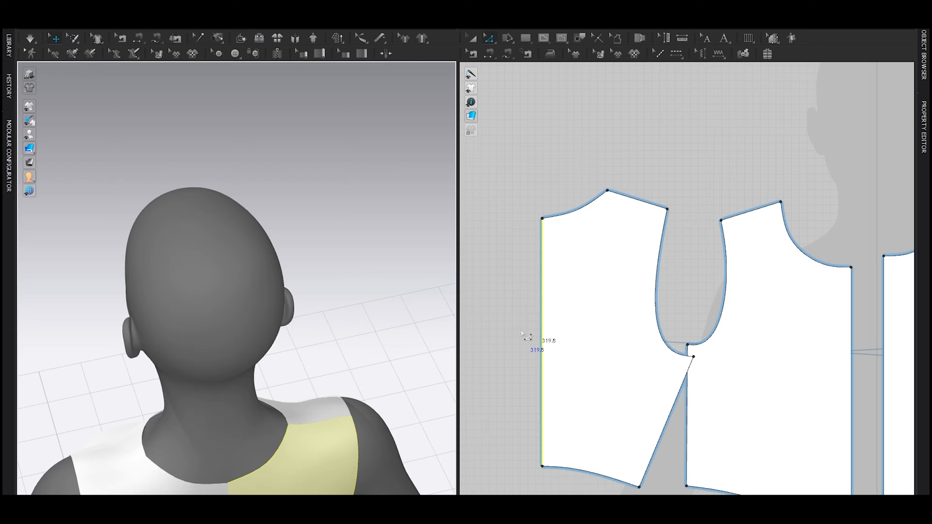
Raise the center back neck corner to flatten the back neckline.
scroll(277, 368, "down", 3)
right_click_drag(278, 368, 253, 333)
scroll(253, 333, "up", 3)
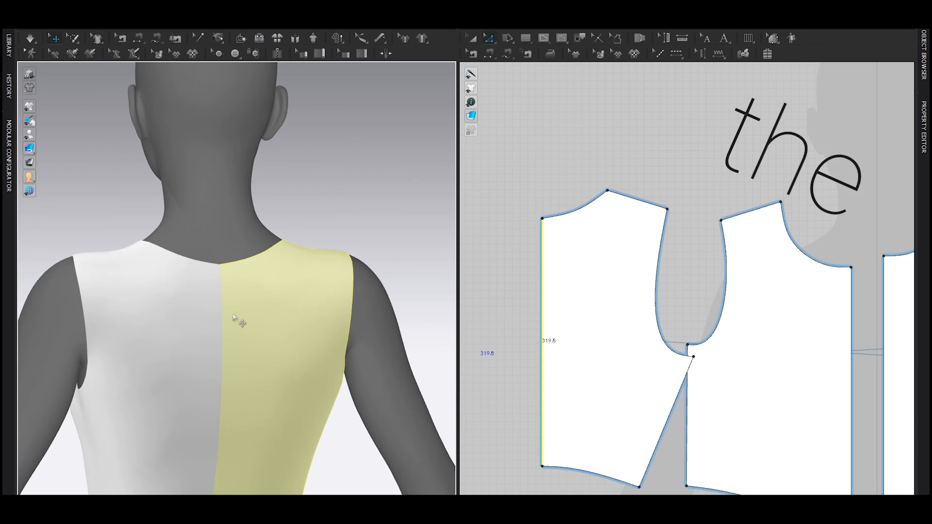
scroll(530, 234, "up", 4)
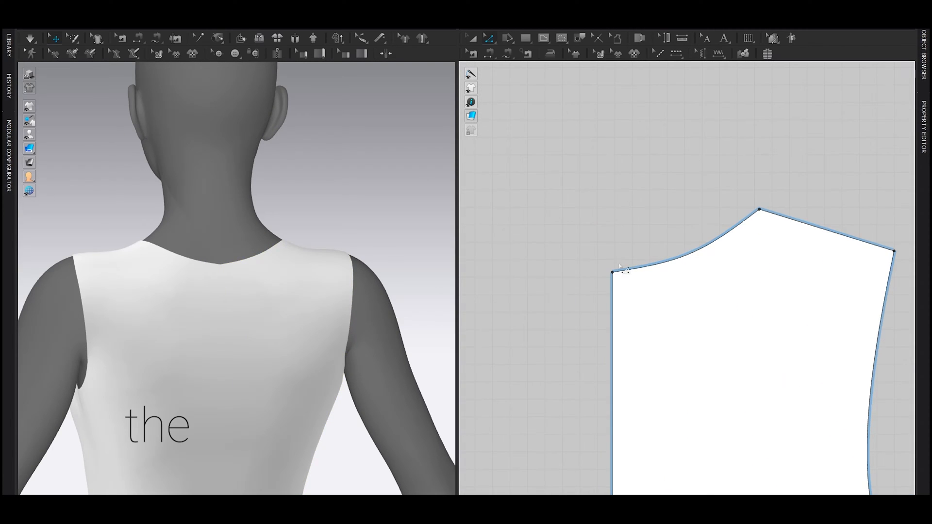
left_click_drag(613, 273, 612, 231)
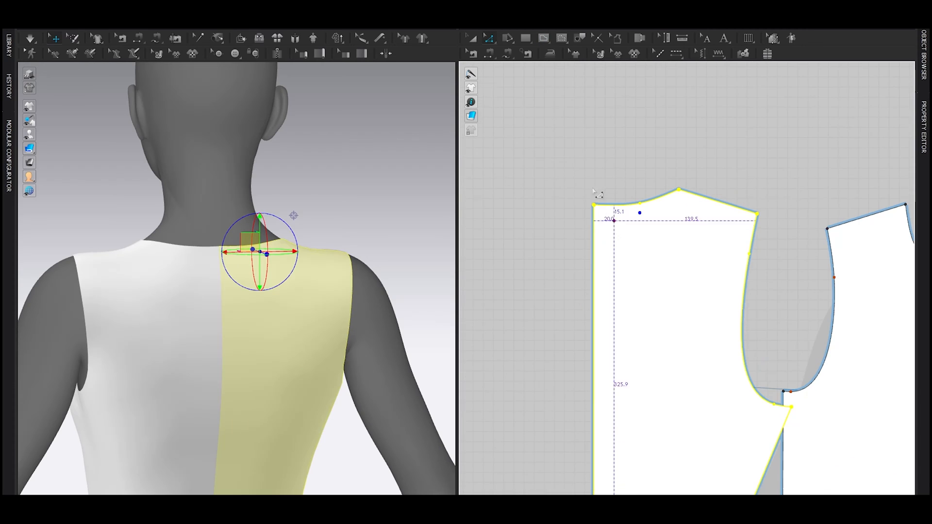
left_click(596, 193)
Lower the center back neck corner in stages to below armhole level, forming a deep V, and resimulate the top.
left_click_drag(593, 205, 593, 294)
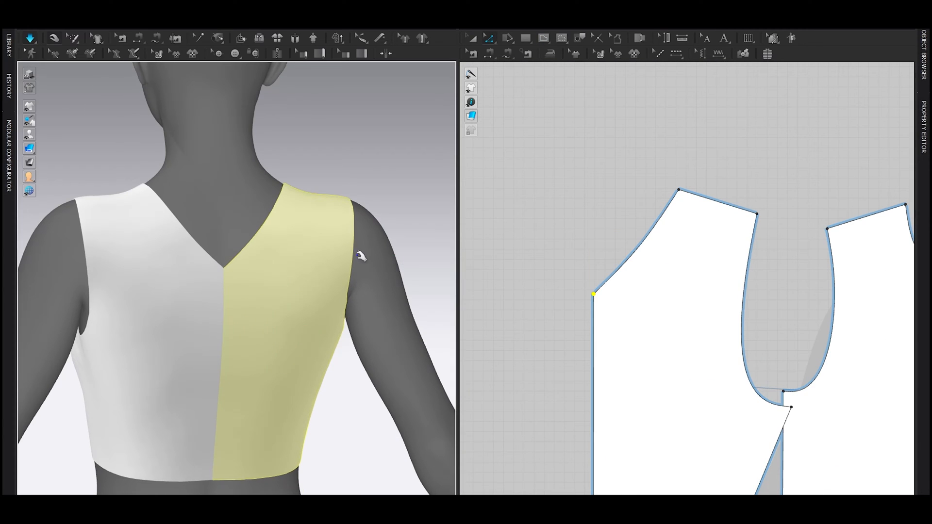
left_click_drag(593, 293, 593, 362)
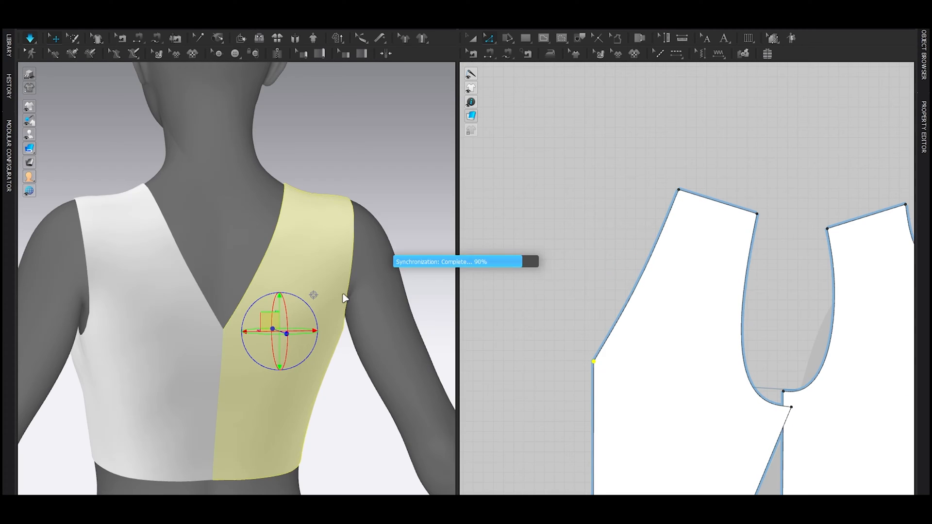
key("space")
key("space")
middle_click_drag(591, 372, 598, 290)
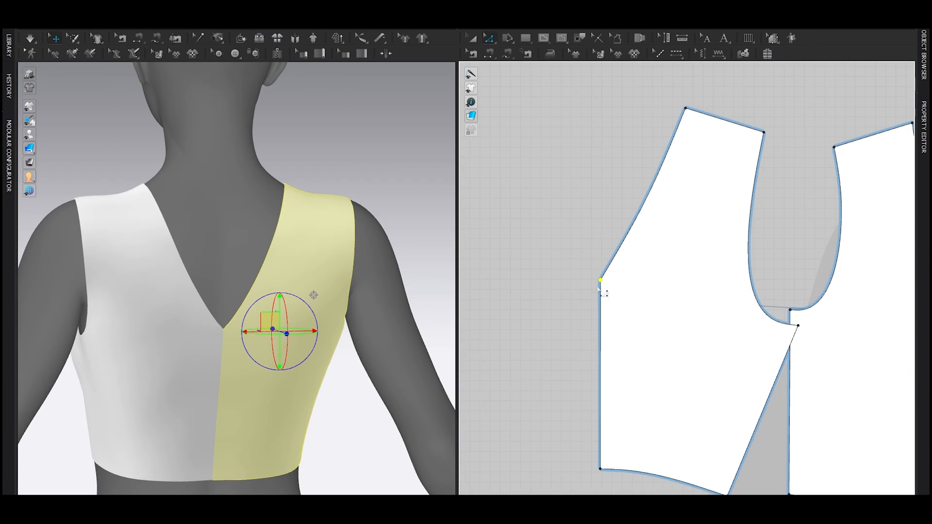
left_click_drag(601, 283, 626, 329)
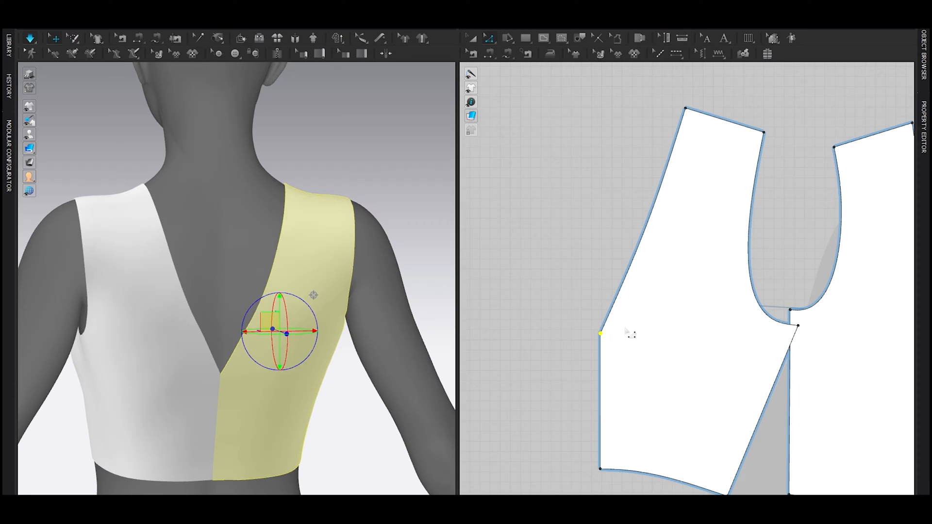
key("space")
key("space")
Bend the straight lower part of the back neckline into the piece to form a deep rounded scoop.
right_click_drag(255, 282, 240, 280)
left_click(660, 204)
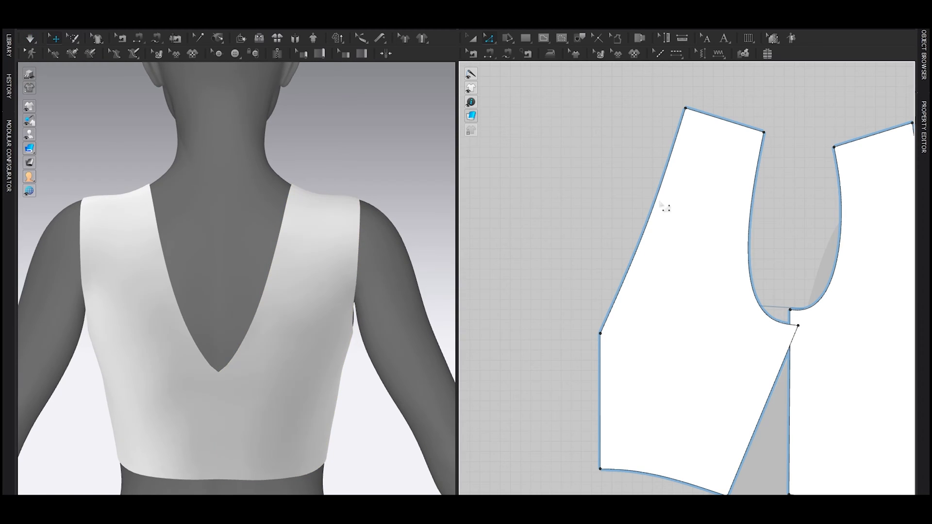
left_click_drag(655, 232, 656, 266)
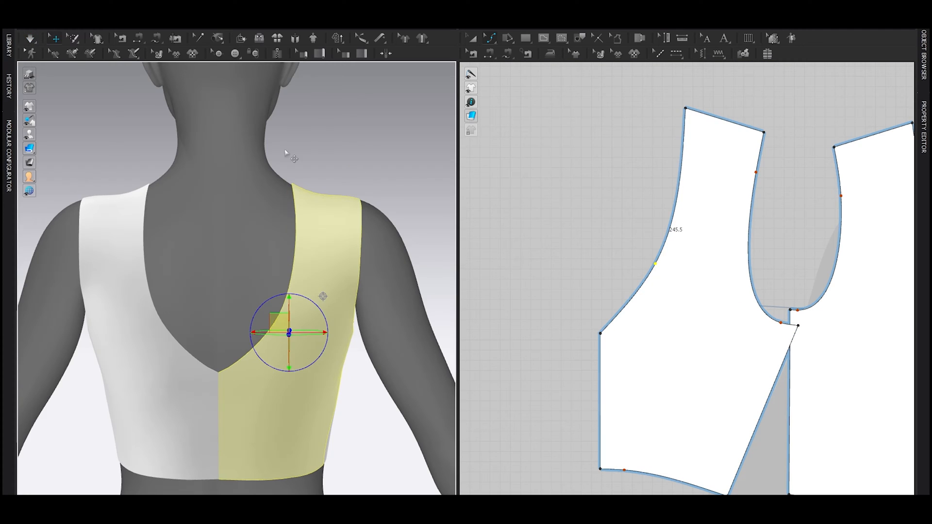
Widen the back strap with a neckline curve point below the shoulder and ease the lower curve point toward the center back.
right_click_drag(291, 152, 252, 211)
scroll(347, 190, "up", 5)
middle_click_drag(346, 190, 289, 260)
middle_click_drag(319, 130, 287, 218)
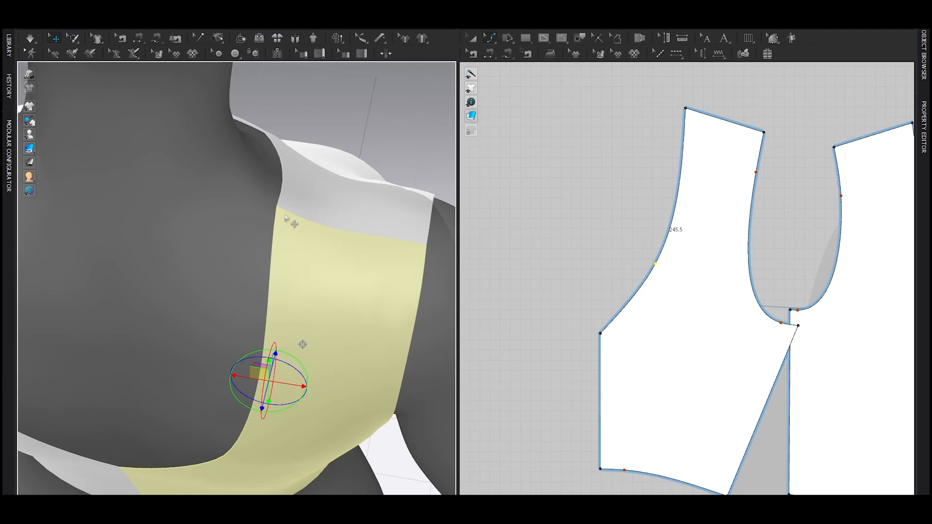
scroll(634, 173, "up", 3)
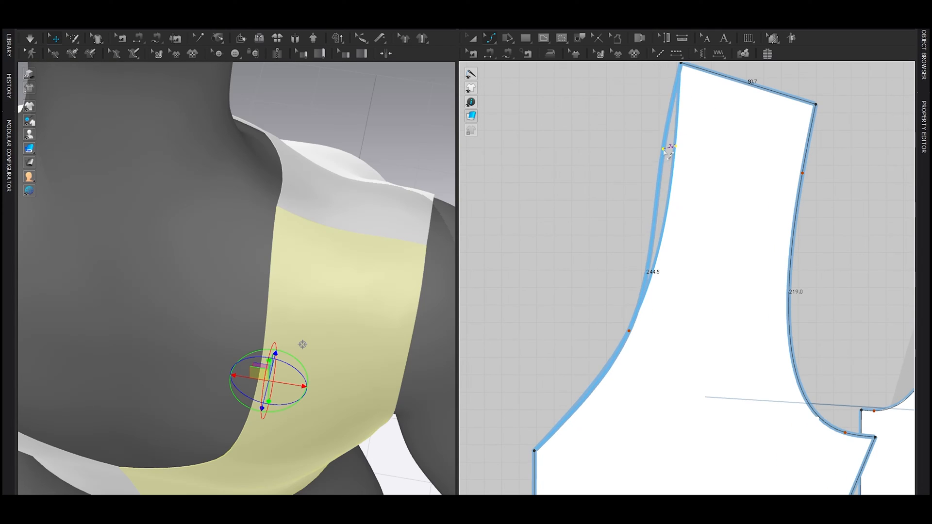
scroll(658, 198, "down", 2)
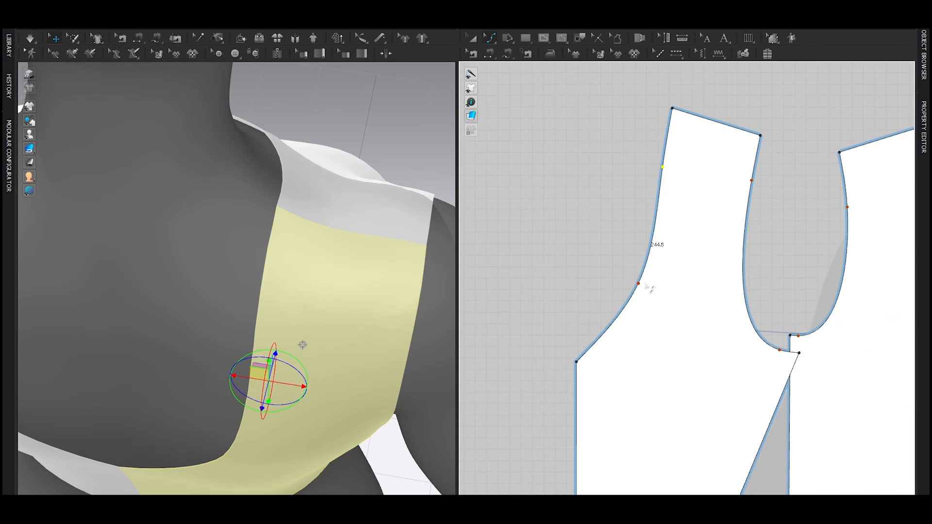
left_click_drag(638, 283, 626, 285)
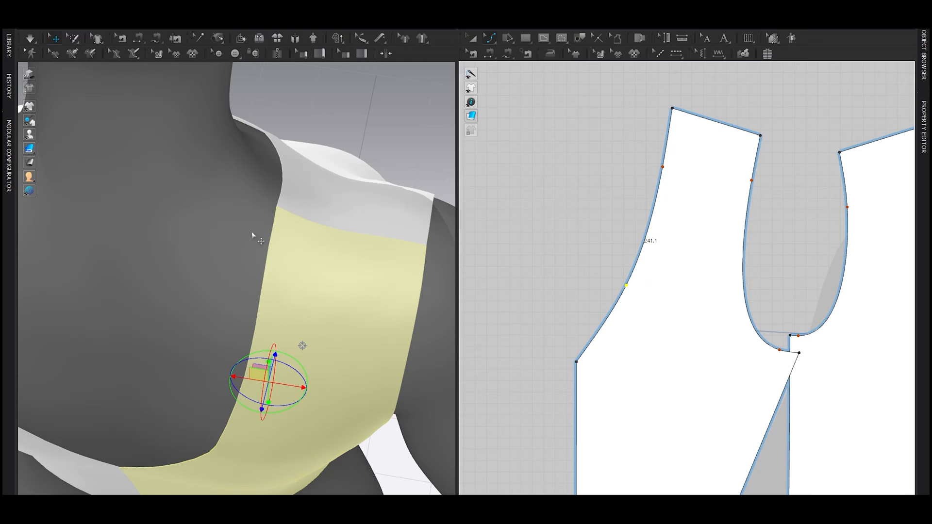
left_click(281, 217)
right_click_drag(312, 219, 285, 289)
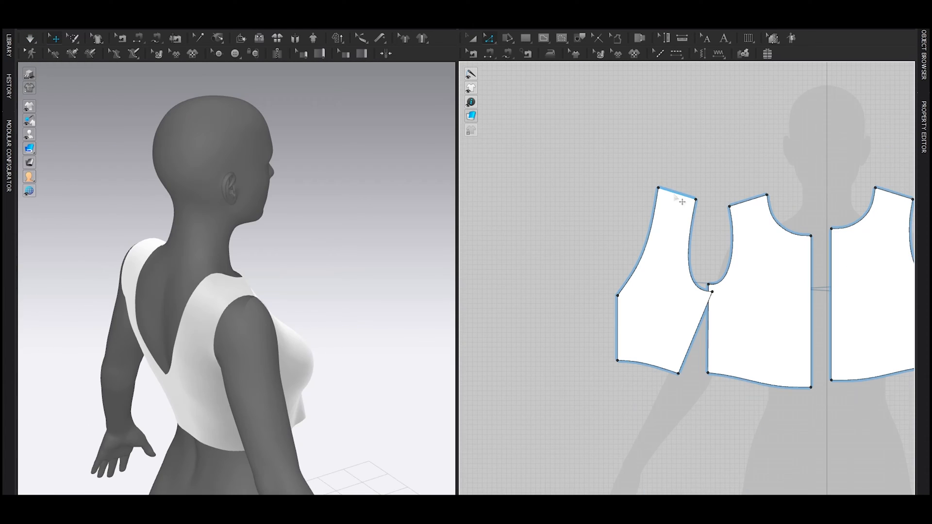
Join the back and front pieces along their shoulder edges.
left_click(675, 195)
left_click(740, 205, "shift")
key("alt+m")
scroll(739, 203, "up", 3)
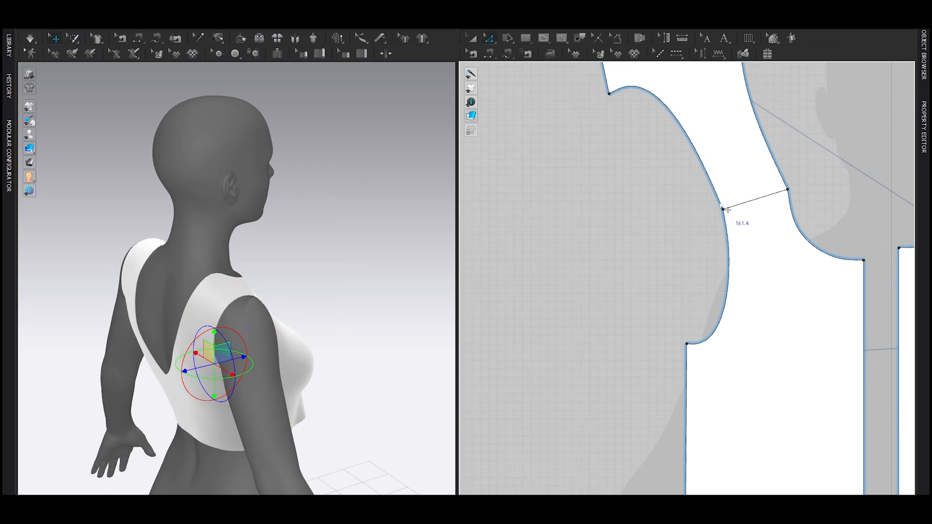
Narrow the shoulder strap by moving the neck end of the shoulder seam toward the armhole, and inspect the back.
scroll(209, 238, "up", 4)
right_click_drag(325, 237, 223, 280)
left_click(187, 315)
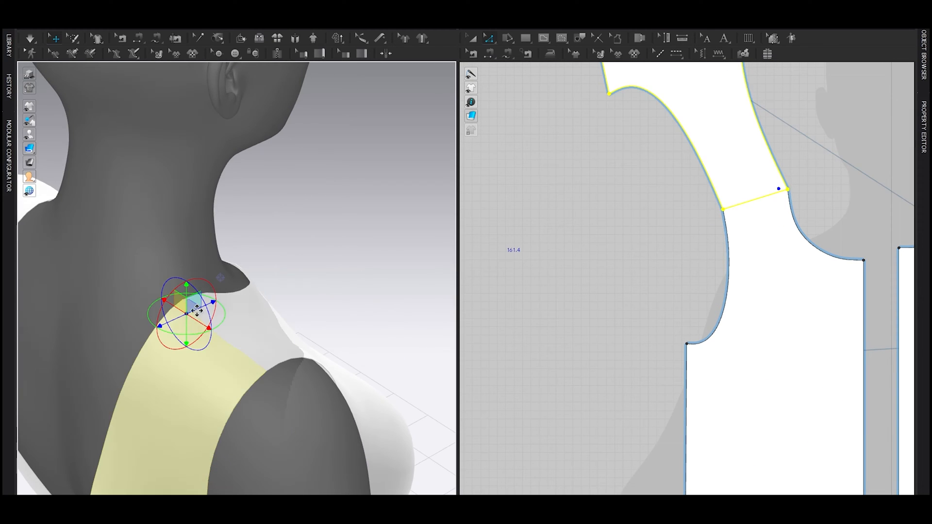
scroll(807, 182, "up", 3)
left_click_drag(802, 194, 761, 197)
right_click_drag(248, 313, 341, 237)
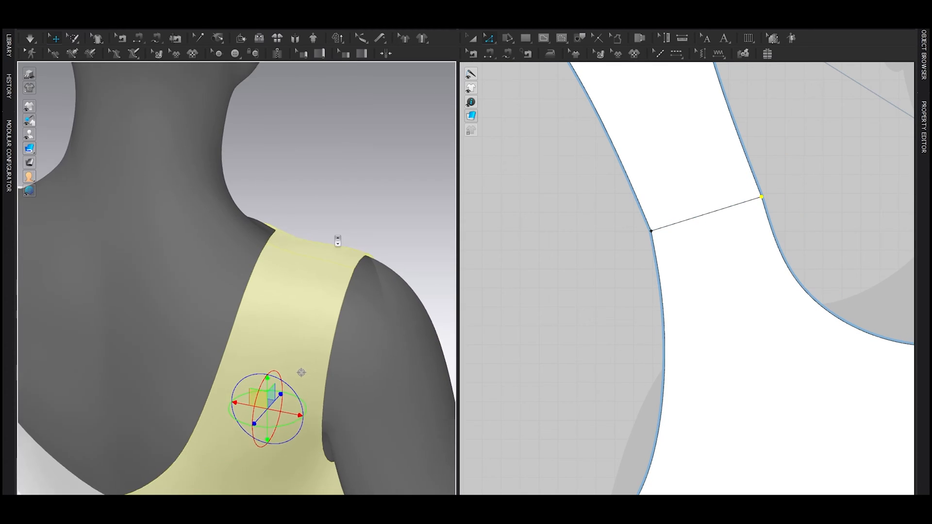
scroll(352, 223, "down", 3)
scroll(262, 224, "down", 3)
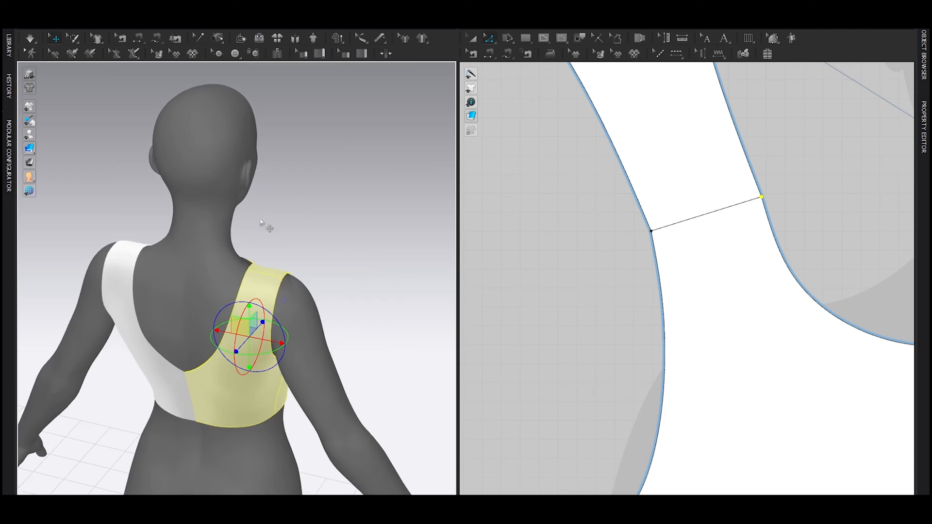
Move the shoulder seam's neck point slightly further toward the armhole and resimulate the top in front view.
right_click_drag(262, 224, 289, 181)
left_click_drag(762, 199, 751, 202)
right_click_drag(339, 235, 223, 239)
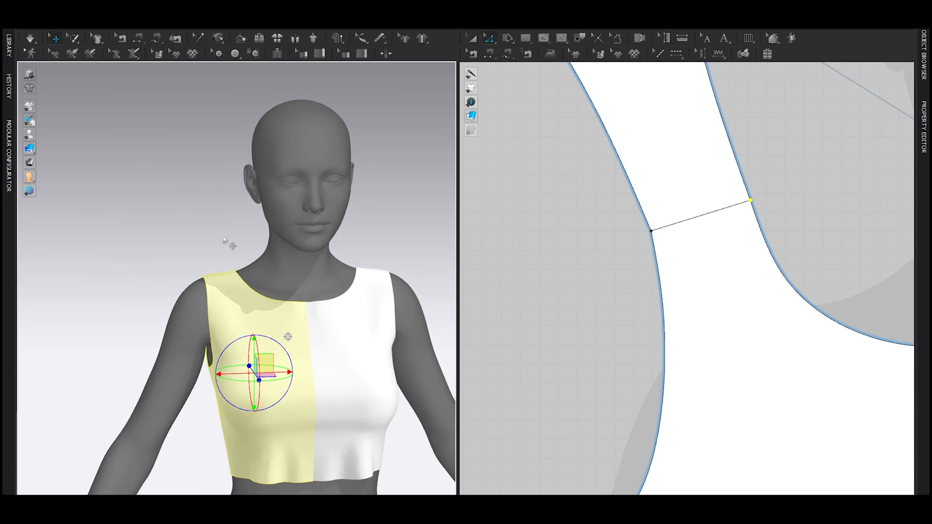
key("q")
key("space")
Trim the strap marginally more at the shoulder seam's neck point, resimulate, and view the top from behind.
scroll(737, 301, "down", 5)
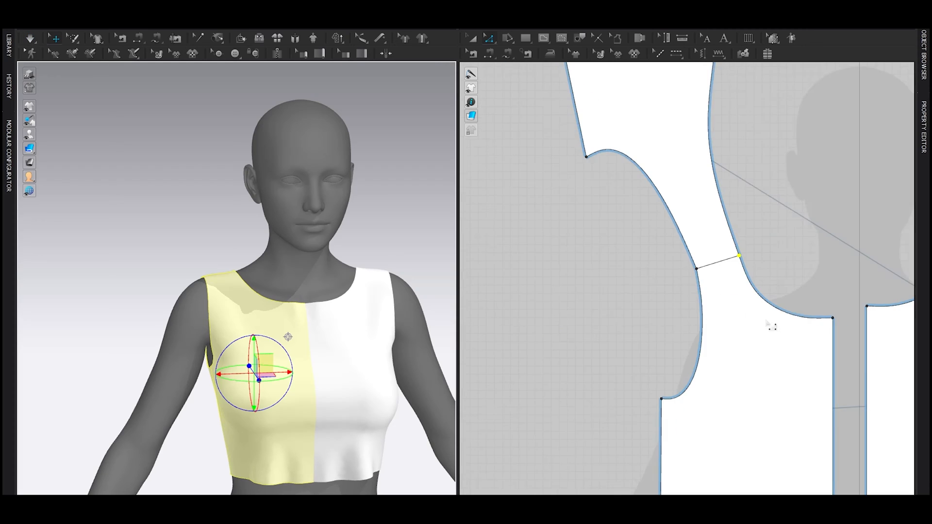
scroll(852, 344, "up", 3)
middle_click_drag(852, 344, 728, 266)
left_click_drag(711, 262, 707, 262)
key("space")
key("space")
right_click_drag(140, 290, 329, 262)
left_click(328, 262)
Join the back piece to the front piece along their side seam edges.
scroll(634, 312, "down", 5)
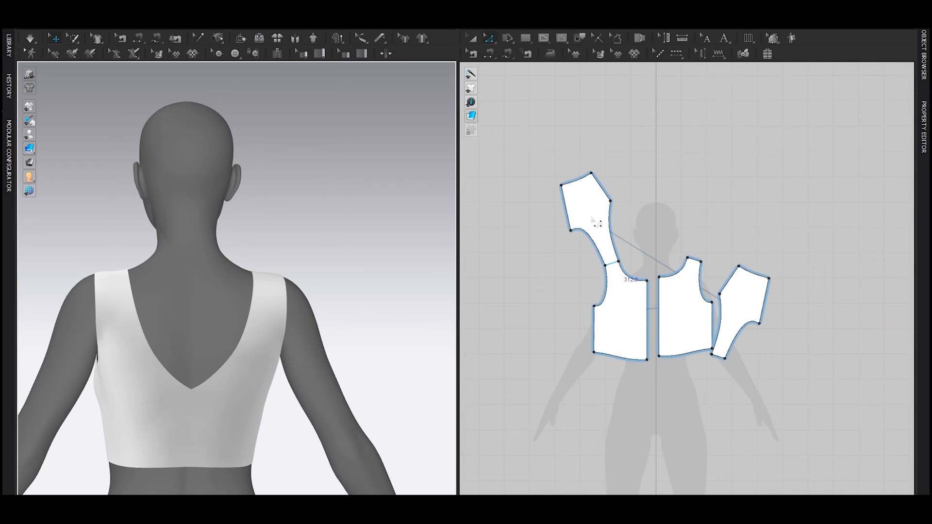
left_click(566, 218)
left_click(594, 318, "shift")
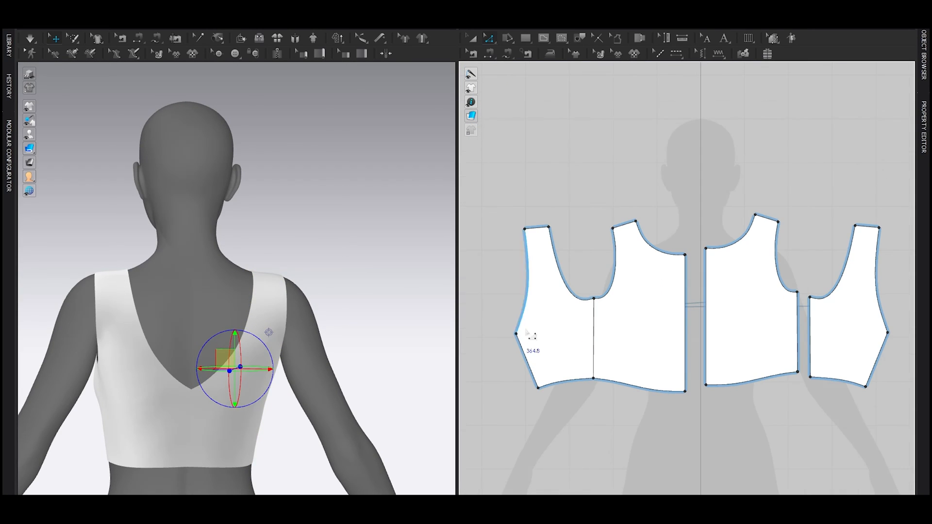
Position the separated back piece beside the front piece, rotated so its center back edge stands vertical.
key("a")
left_click(547, 321)
left_click(524, 352)
left_click_drag(552, 349, 527, 324)
middle_click_drag(490, 280, 557, 284)
left_click(557, 285)
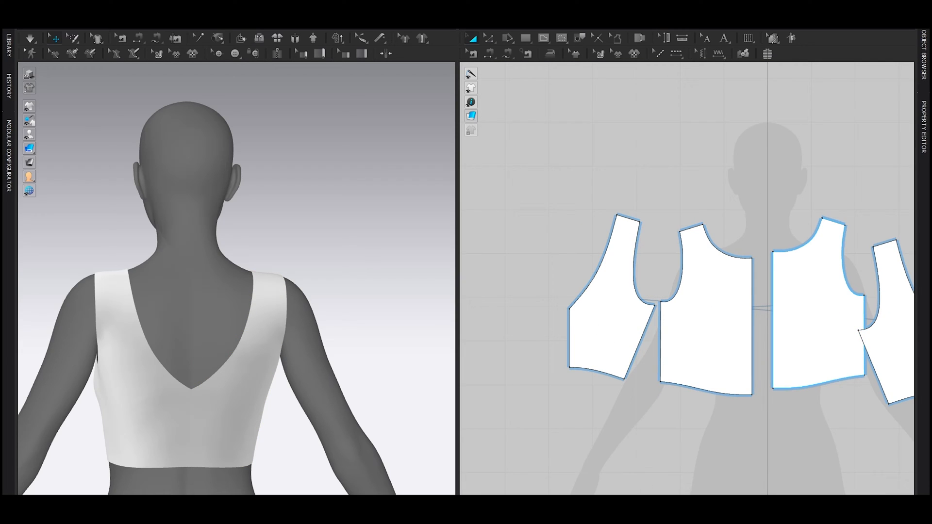
scroll(648, 282, "up", 3)
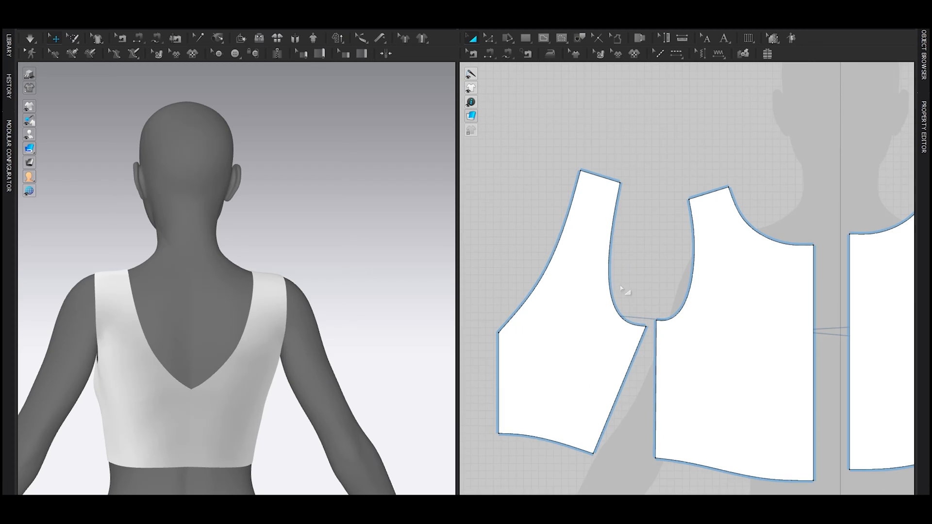
Resimulate the top with the repositioned back piece and check the open back from behind.
left_click(537, 287)
left_click(501, 270)
key("z")
mouse_move(236, 291)
right_mouse_down()
mouse_move(233, 349)
mouse_move(123, 345)
mouse_move(237, 324)
mouse_move(236, 302)
right_mouse_up()
scroll(560, 305, "down", 4)
scroll(560, 305, "up", 2)
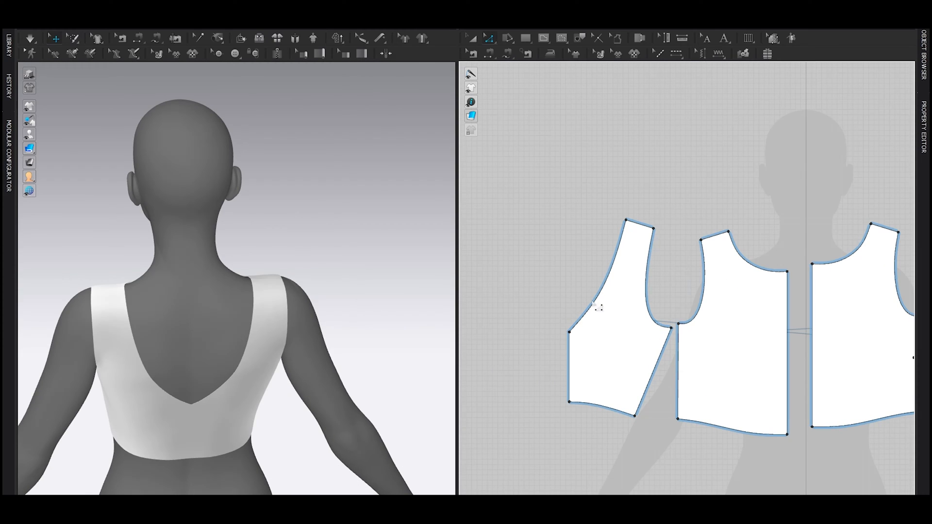
Try offsetting the back and front neckline edges inward by 8 mm as internal lines, and undo the offset.
left_click(593, 303)
right_click(753, 263)
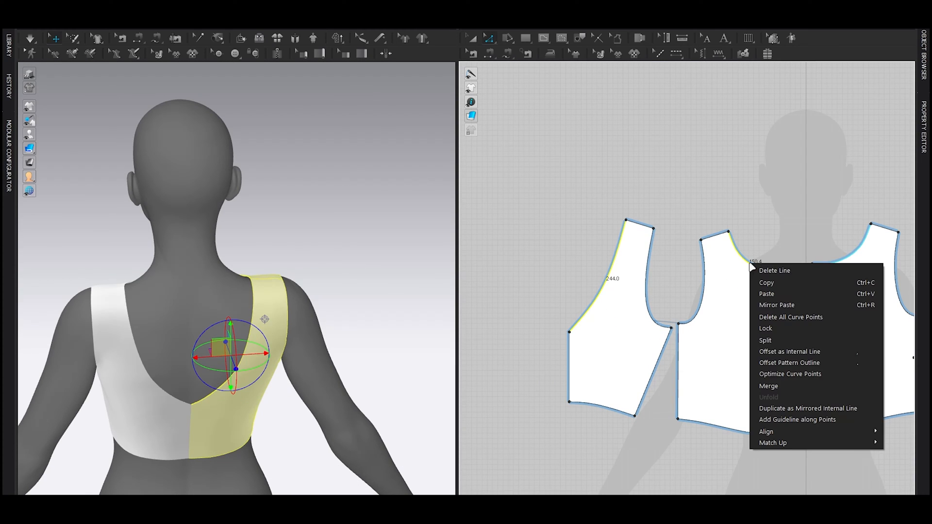
left_click(787, 356)
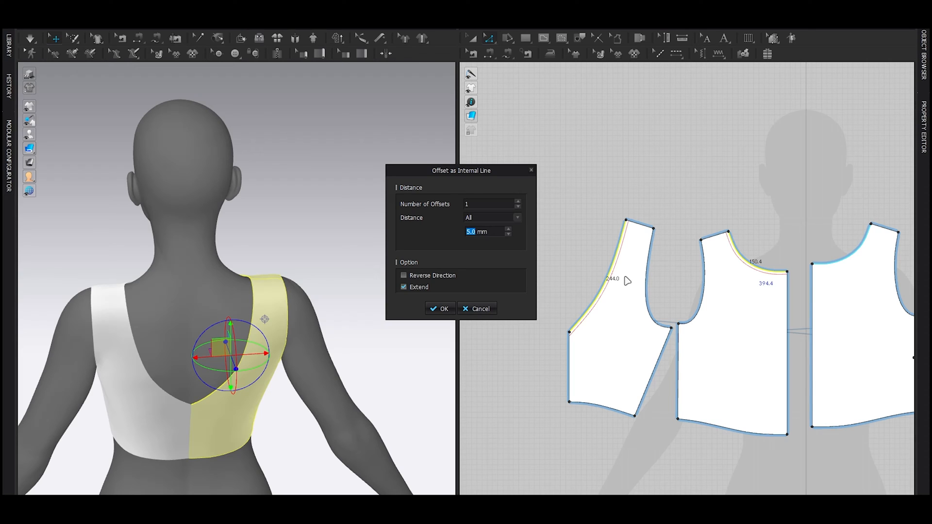
type("8")
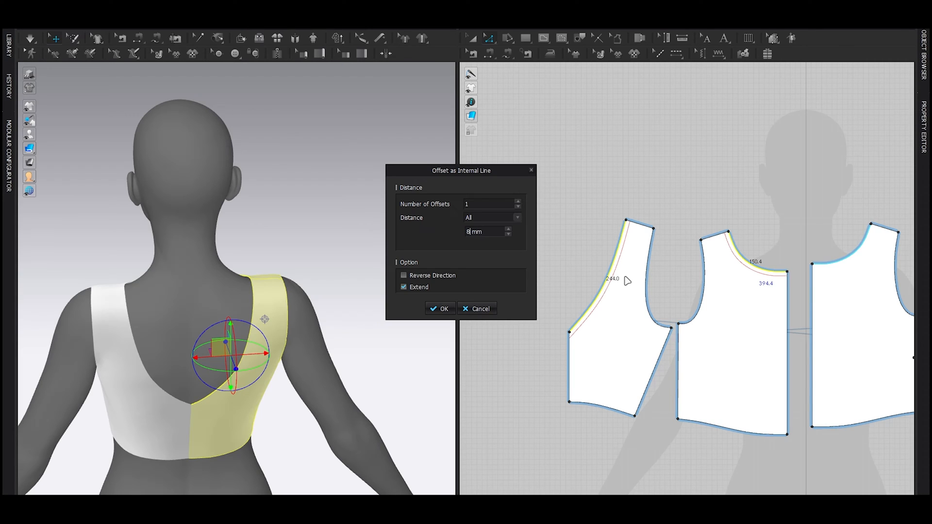
left_click(443, 308)
right_click_drag(291, 274, 329, 275)
key("ctrl+z")
Offset the back and front neckline edges inward by 15 mm as internal lines.
key("ctrl+f")
type("15")
left_click(444, 309)
right_click_drag(281, 301, 312, 322)
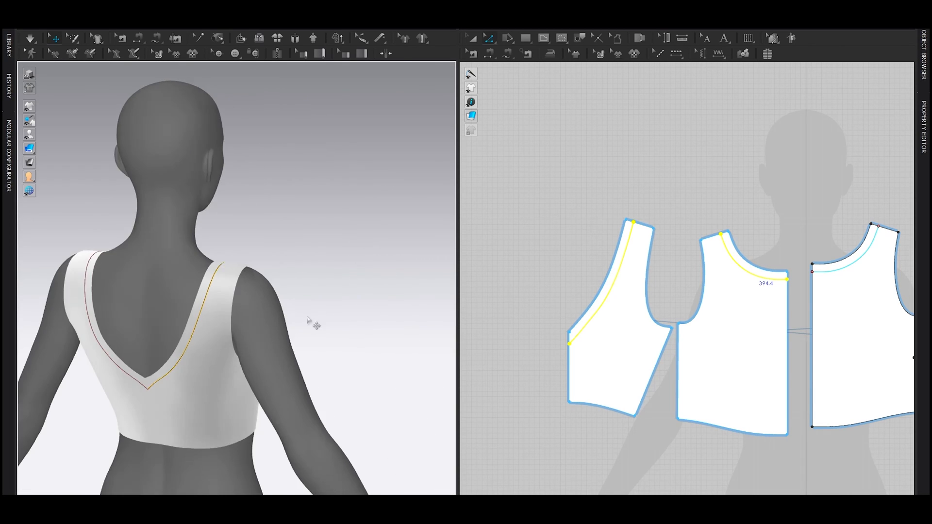
Hide the internal lines on the 3D garment, and copy the back neckline strip out as a separate facing piece beside the back.
scroll(340, 318, "up", 8)
mouse_move(30, 106)
left_click(86, 108)
scroll(636, 262, "down", 1)
left_click_drag(645, 215, 569, 388)
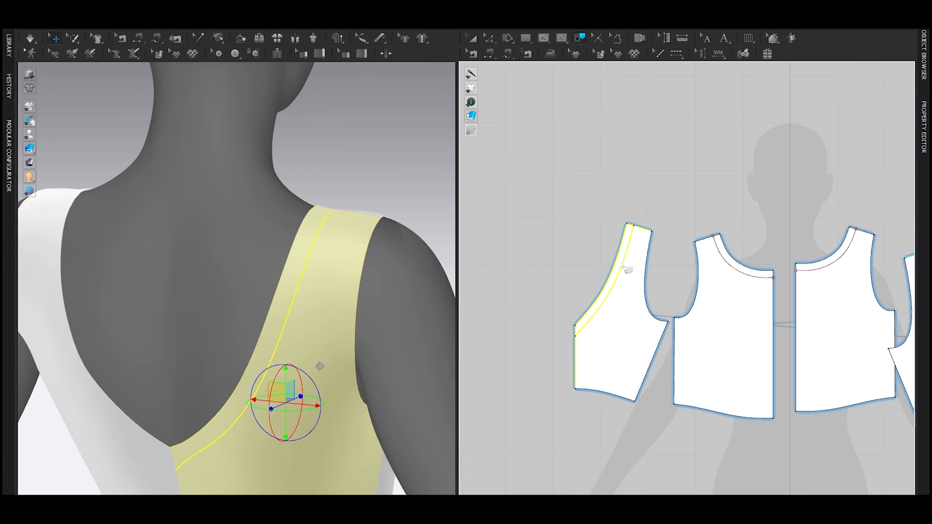
right_click(617, 263)
left_click(653, 277)
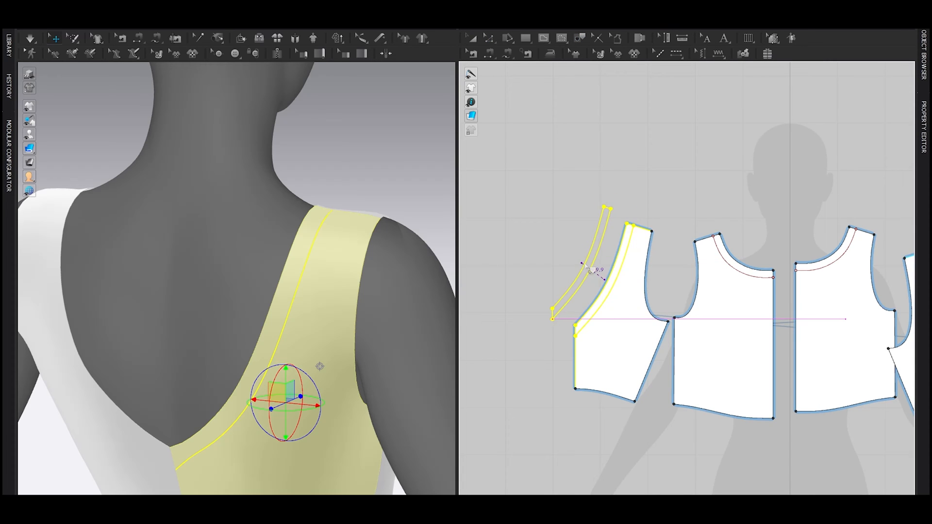
left_click(599, 266)
Copy the front neckline strip and place it above the front piece as a separate facing.
left_click_drag(624, 118, 712, 237)
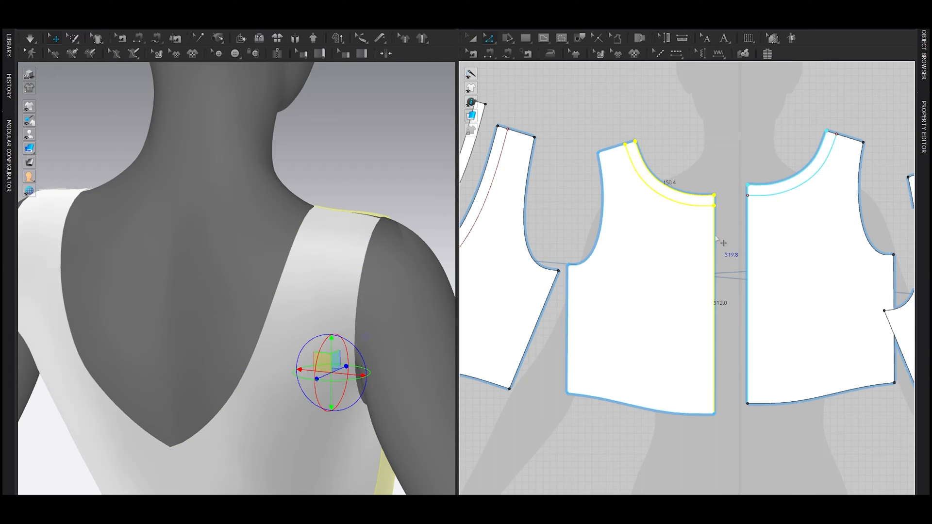
key("ctrl+c")
key("ctrl+v")
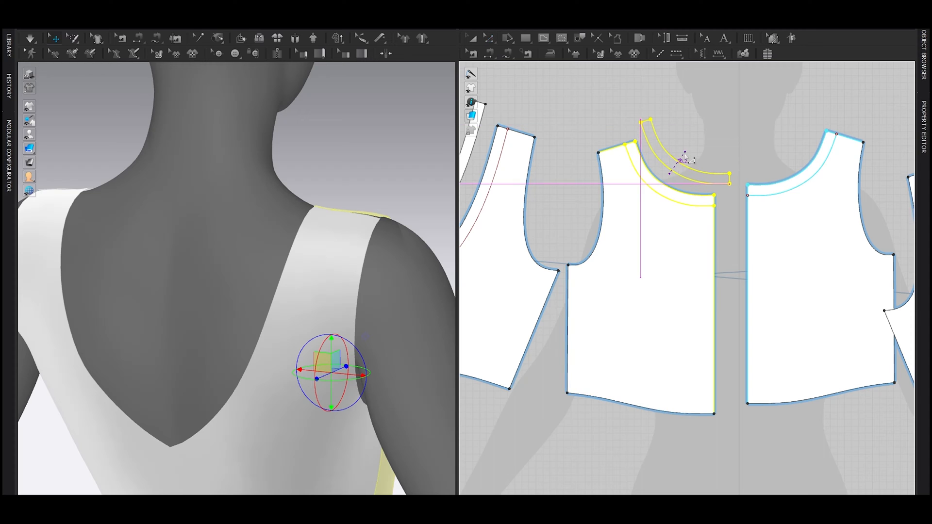
left_click(684, 156)
Sew the back facing's two long edges to the back piece's offset line and neckline edge.
scroll(696, 165, "down", 5)
middle_click_drag(678, 192, 785, 248)
scroll(702, 249, "up", 3)
key("n")
left_click(685, 191)
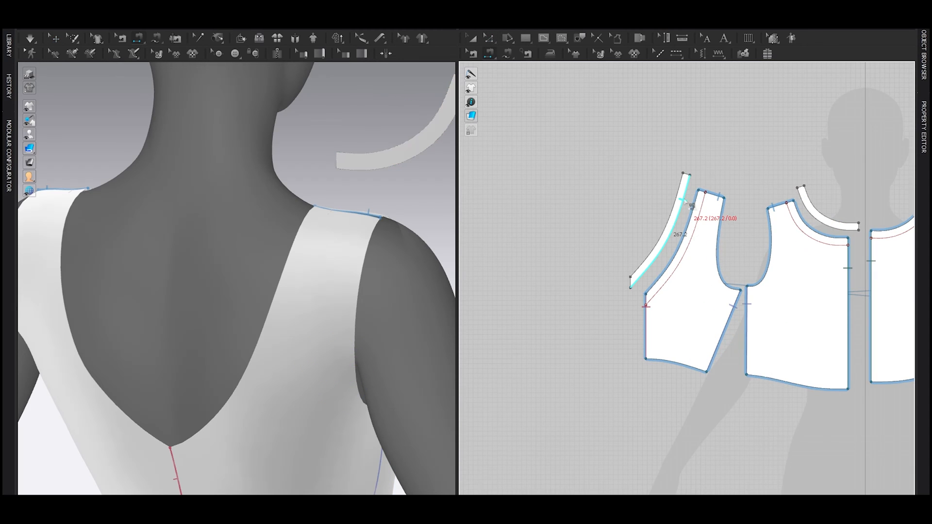
left_click(702, 206)
scroll(701, 206, "up", 3)
left_click(693, 204)
left_click(674, 188)
Sew the front facing's two long edges to the front piece's offset line and neckline edge.
middle_click_drag(811, 226, 700, 253)
left_click(709, 248)
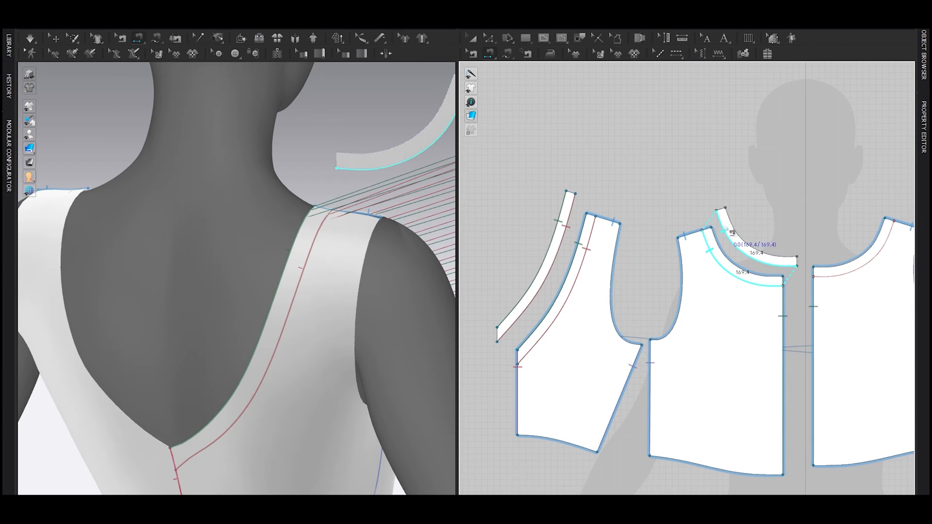
left_click(723, 230)
left_click(733, 226)
left_click(728, 257)
Superimpose the front and back facings on the garment, trying the Over placement before setting them to Under.
scroll(730, 254, "down", 3)
key("a")
left_click(734, 245)
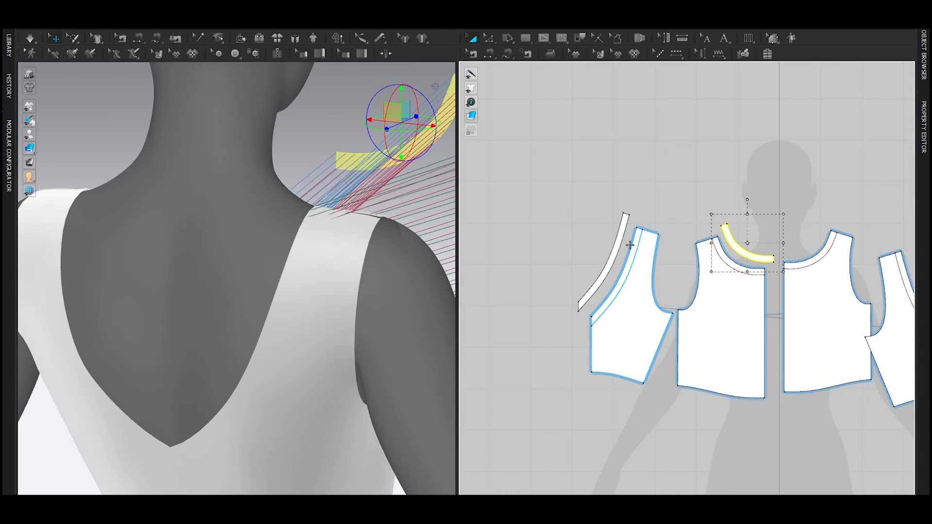
left_click(619, 239, "shift")
scroll(386, 223, "down", 4)
right_click_drag(386, 224, 311, 235)
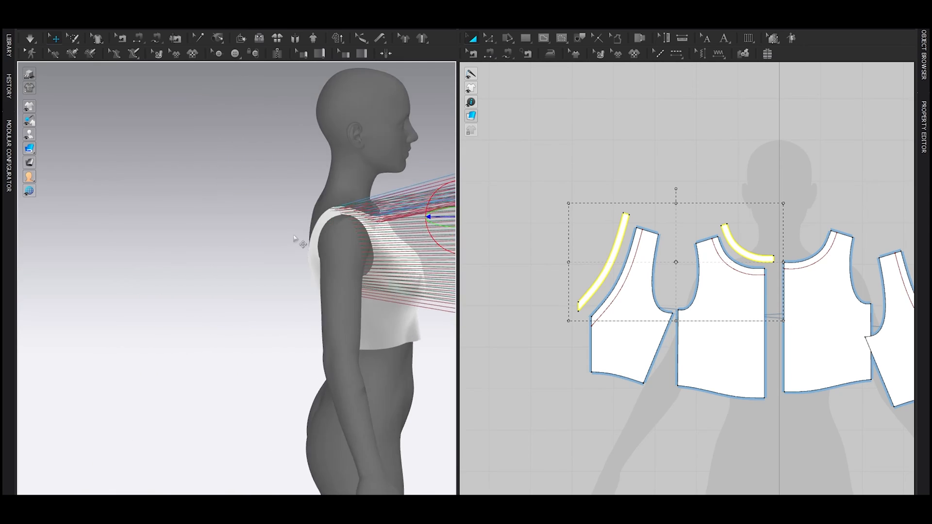
scroll(359, 250, "down", 2)
middle_click_drag(362, 252, 257, 287)
right_click(298, 268)
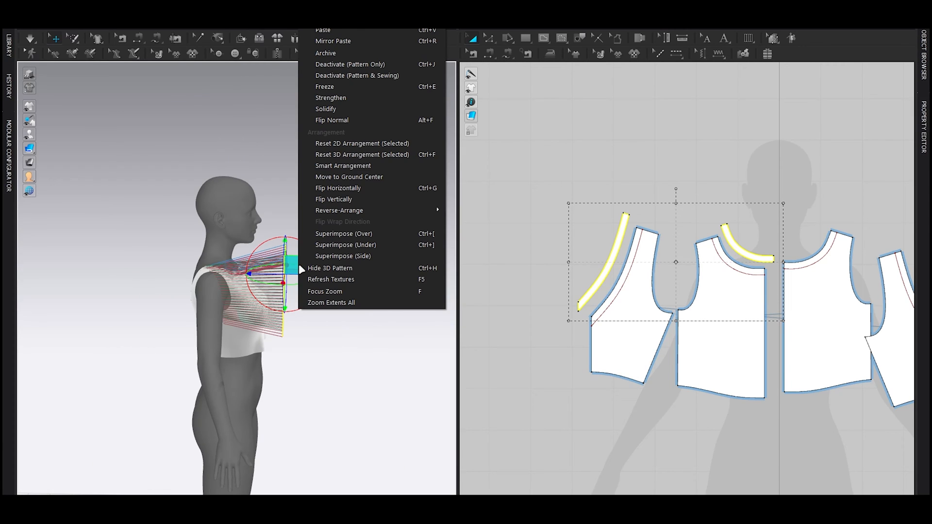
left_click(348, 234)
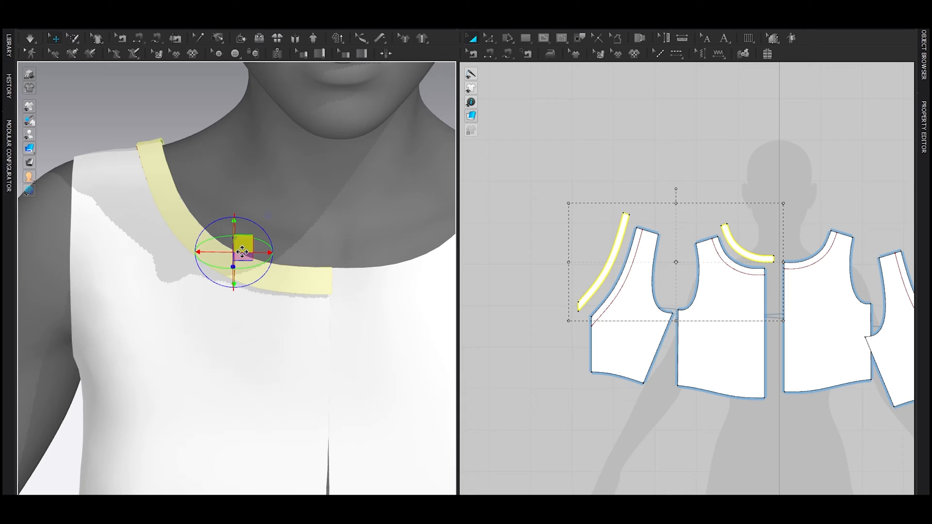
right_click(242, 251)
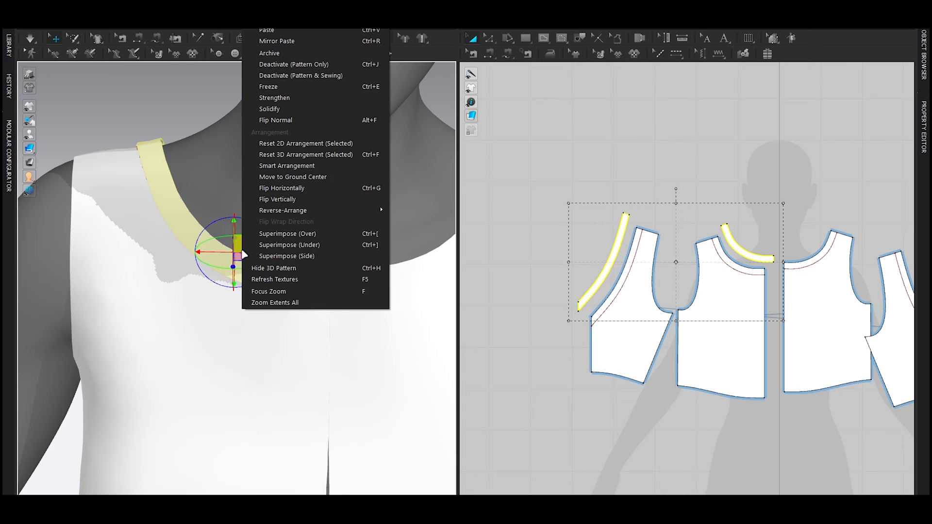
left_click(280, 251)
Create symmetric copies of both facings for the other half of the top and superimpose them under the garment.
scroll(768, 316, "down", 5)
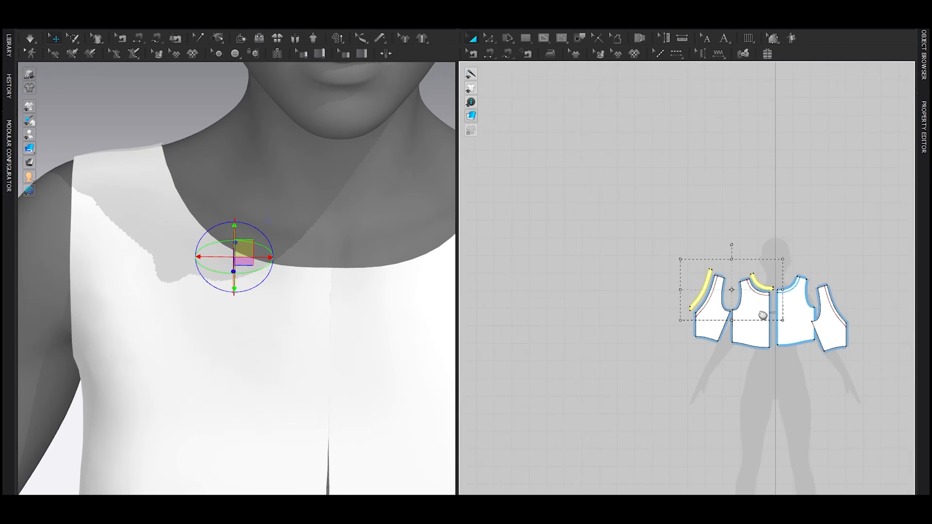
middle_click_drag(763, 316, 604, 312)
scroll(606, 308, "up", 3)
key("ctrl+d")
left_click(680, 274)
middle_click_drag(348, 294, 235, 316)
right_click(359, 227)
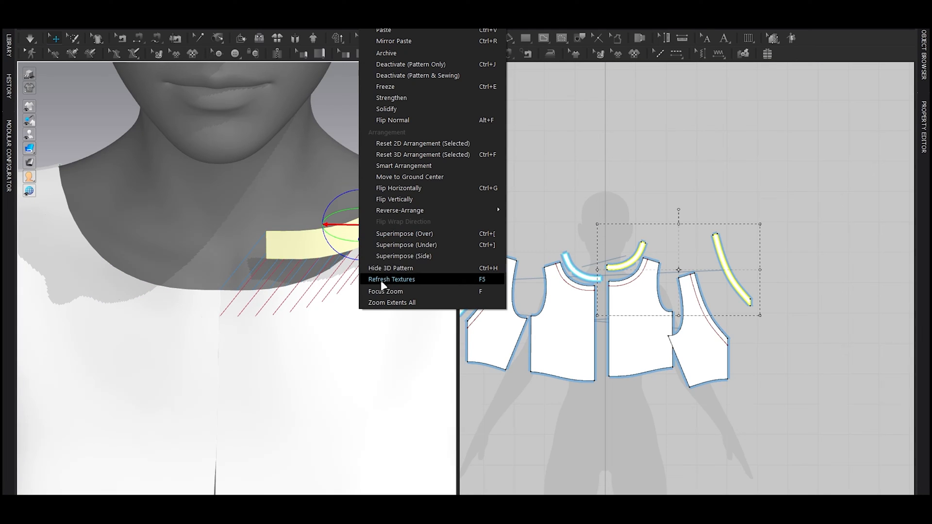
left_click(400, 242)
Set the particle distance of all the neckline facings to 4 mm and change their additional collision thickness.
scroll(528, 257, "up", 2)
scroll(537, 271, "up", 2)
middle_click_drag(565, 279, 718, 292)
left_click(744, 265, "shift")
left_click(614, 259, "shift")
key("F4")
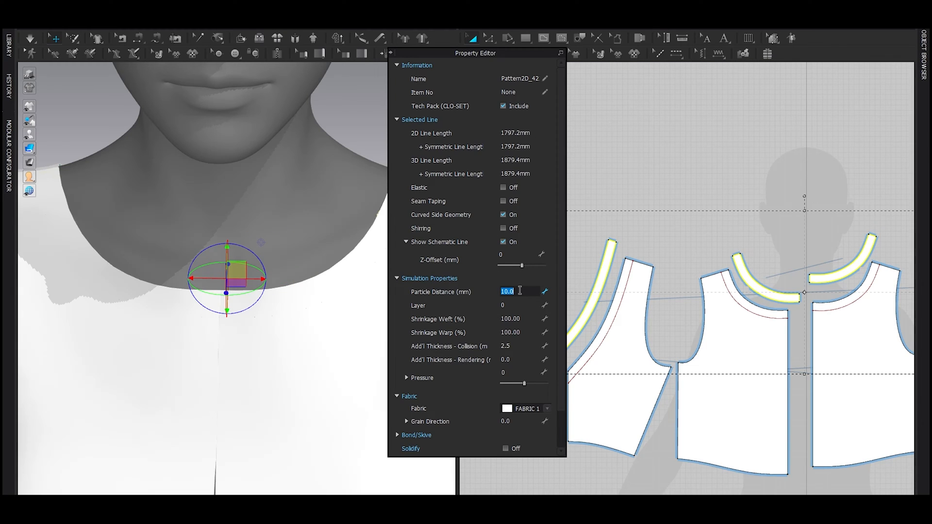
key("Return")
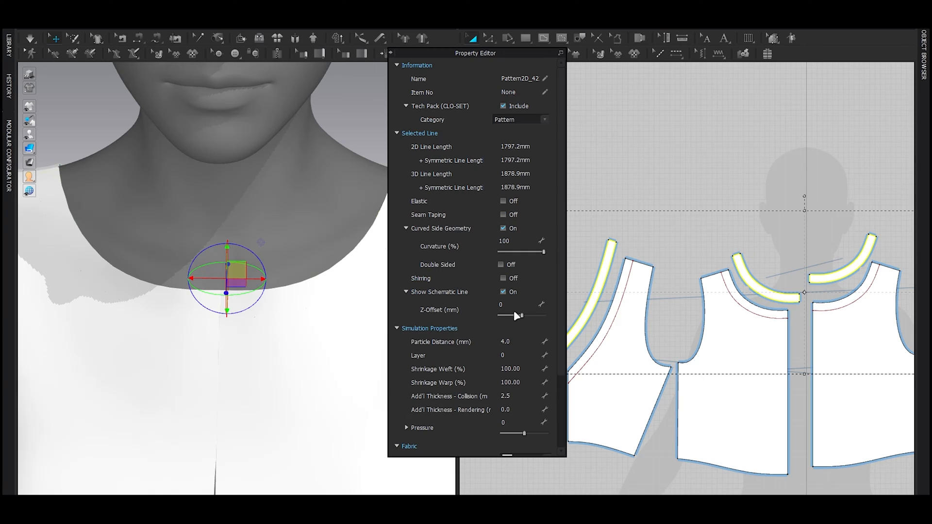
scroll(514, 350, "down", 1)
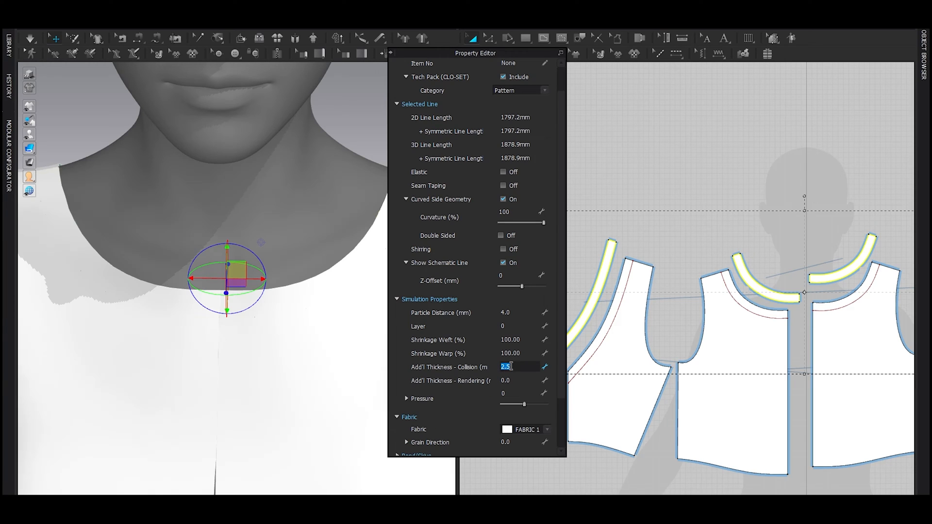
key("Return")
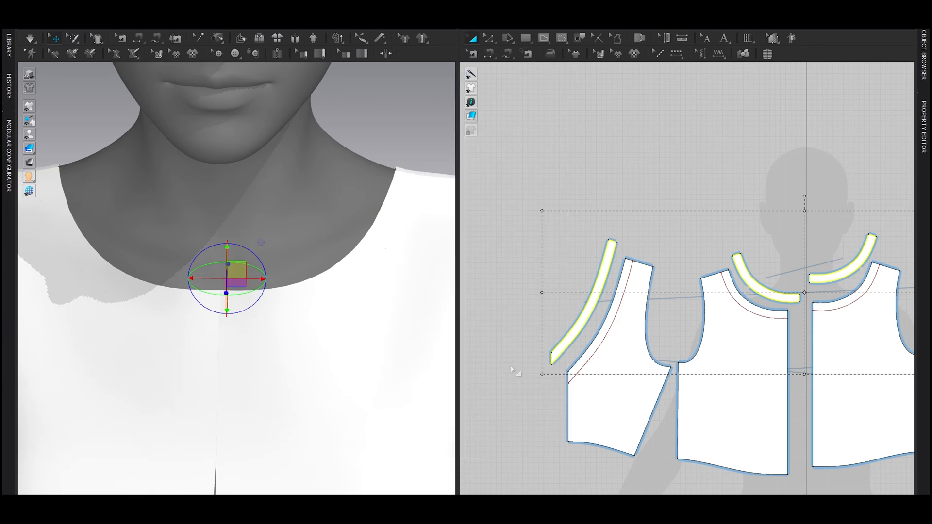
Sew the back facing's shoulder end to the front facing's shoulder end.
scroll(698, 267, "down", 4)
scroll(670, 249, "up", 2)
left_click(667, 230)
scroll(661, 260, "up", 3)
key("n")
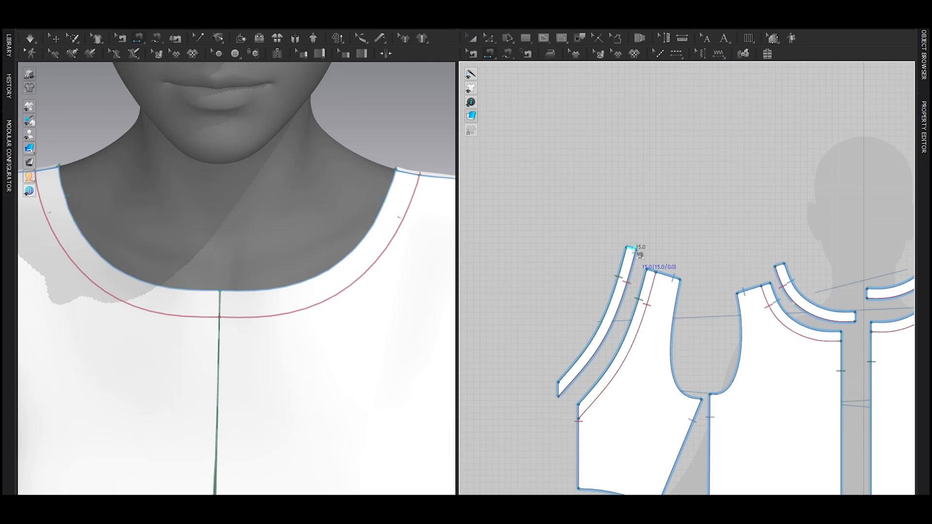
left_click(636, 252)
left_click(779, 266)
Sew the two front facings together at center front and the two back facings together at center back.
scroll(779, 266, "down", 3)
scroll(707, 313, "up", 4)
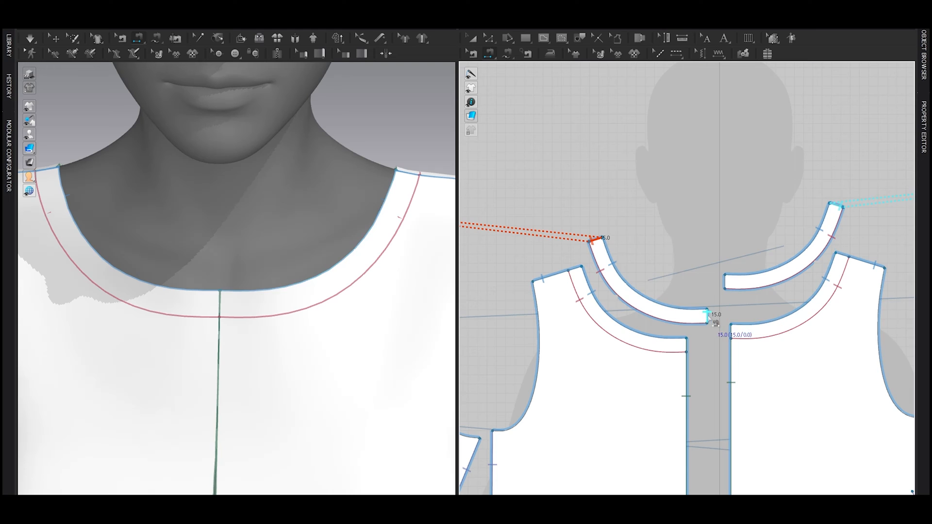
left_click(726, 282)
scroll(725, 281, "down", 3)
middle_click_drag(898, 301, 743, 355)
scroll(776, 357, "up", 3)
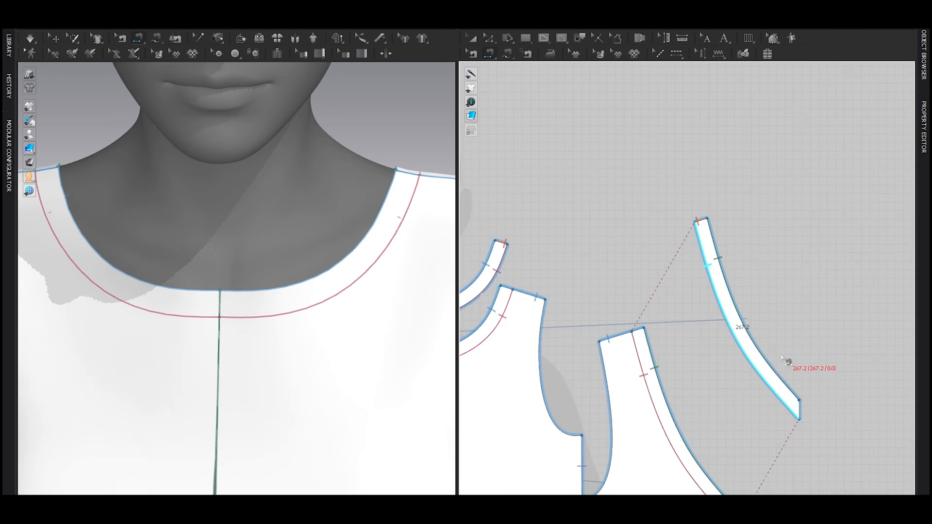
left_click(801, 411)
Simulate the top in front view with the sewn neckline facings underneath.
scroll(799, 401, "down", 3)
scroll(785, 404, "down", 3)
scroll(634, 381, "up", 5)
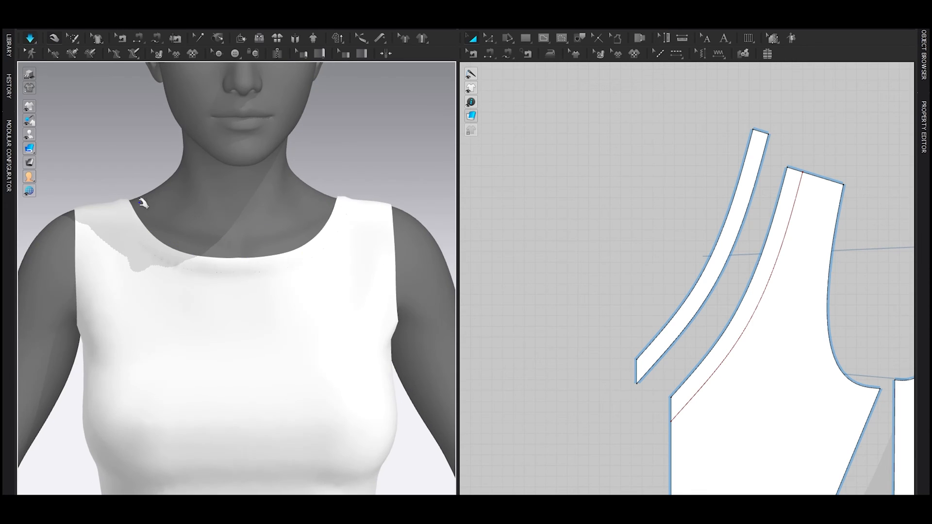
scroll(678, 258, "down", 3)
scroll(629, 290, "up", 2)
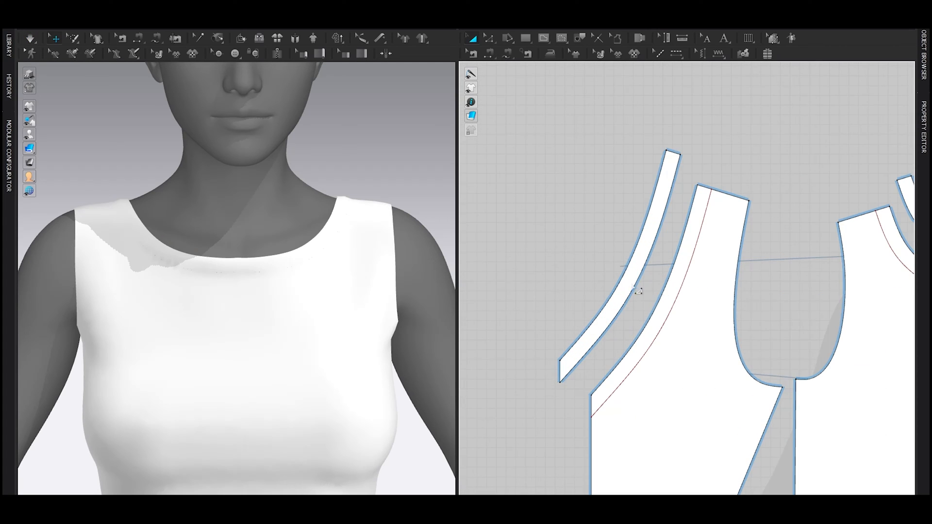
Offset the facings' outer edges and matching front and back neckline lines by 2 mm as internal lines, with reverse direction off.
left_click(633, 291)
left_click(669, 314, "shift")
scroll(675, 312, "down", 3)
middle_click_drag(812, 297, 711, 296)
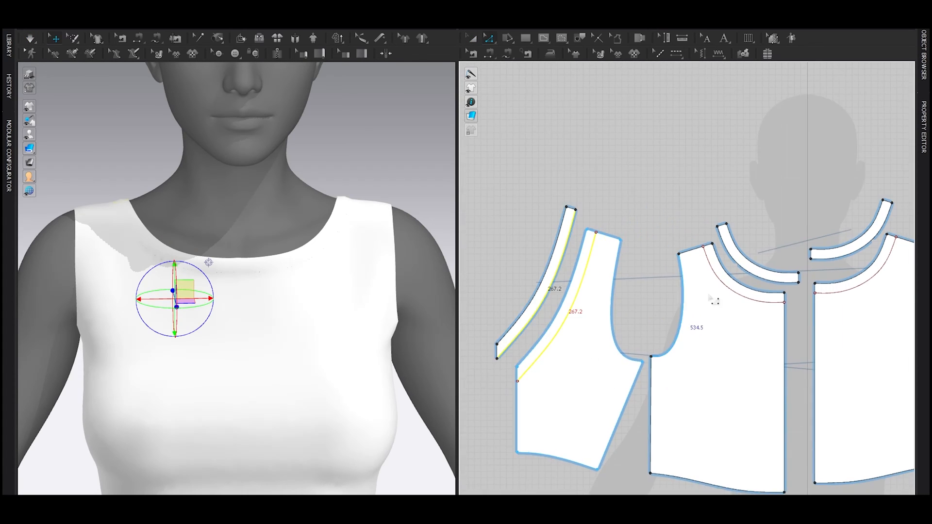
scroll(713, 286, "up", 2)
left_click(752, 273)
scroll(748, 272, "down", 3)
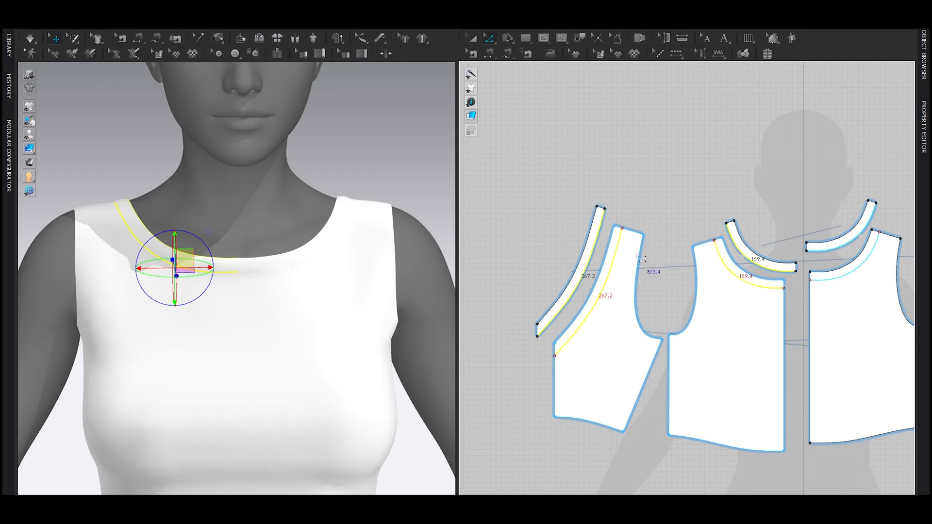
right_click(614, 287)
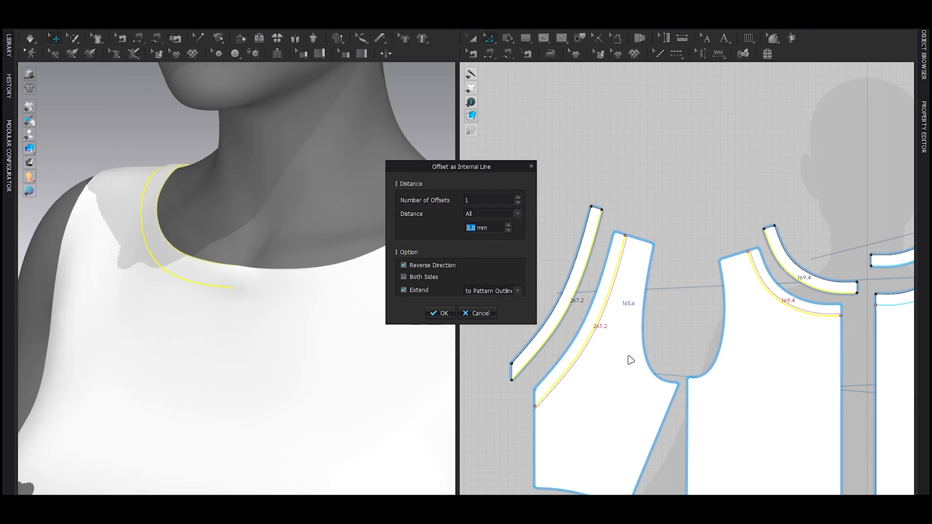
left_click(403, 265)
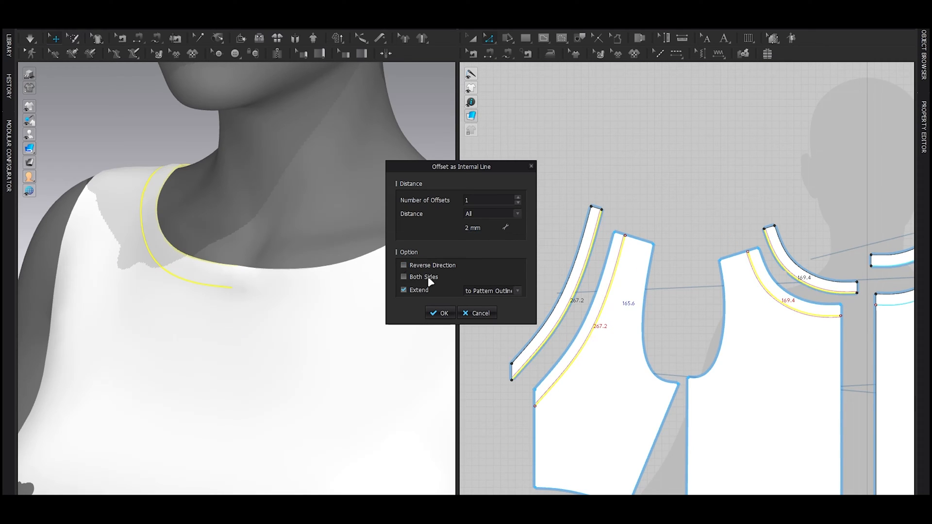
left_click(439, 313)
scroll(643, 322, "up", 2)
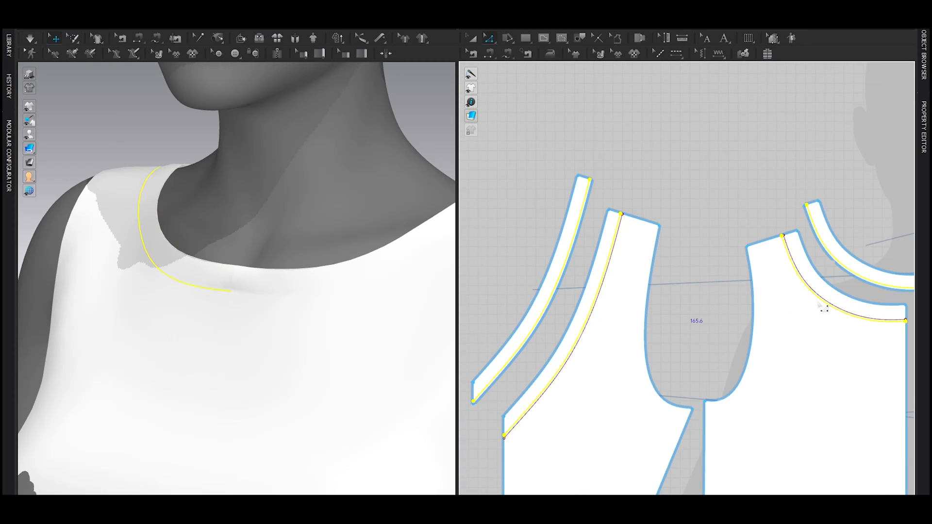
middle_click_drag(818, 306, 612, 337)
scroll(572, 323, "up", 5)
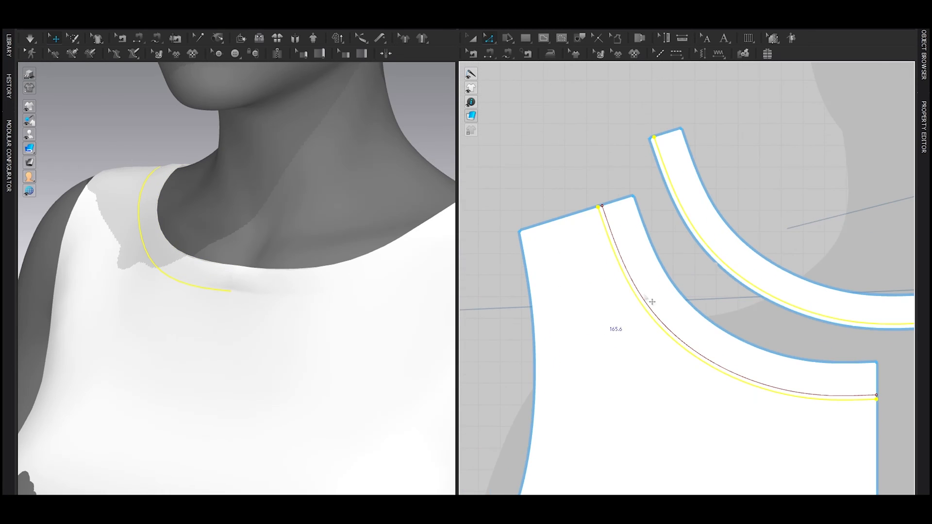
Replace the misplaced offset line on the front bodice with a 2 mm internal-line offset of its neckline line in the reverse direction.
left_click(619, 246)
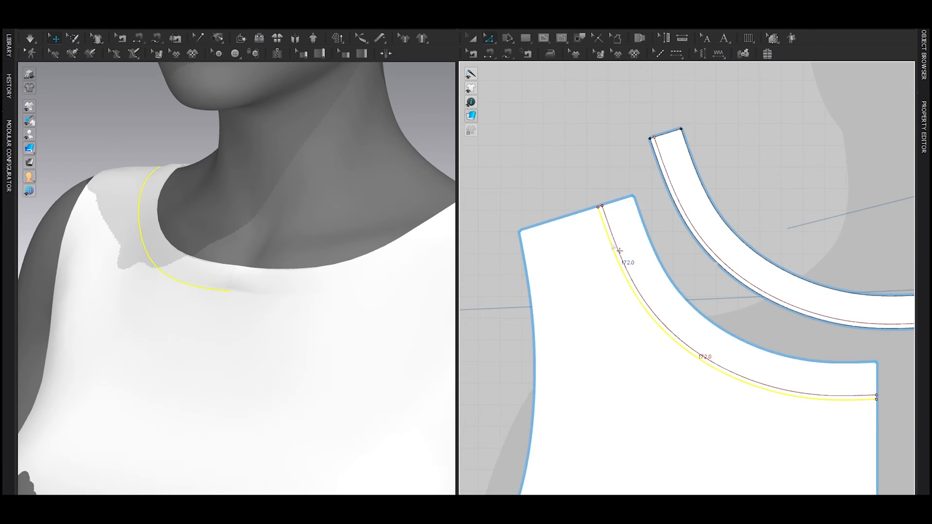
key("Delete")
left_click(617, 247)
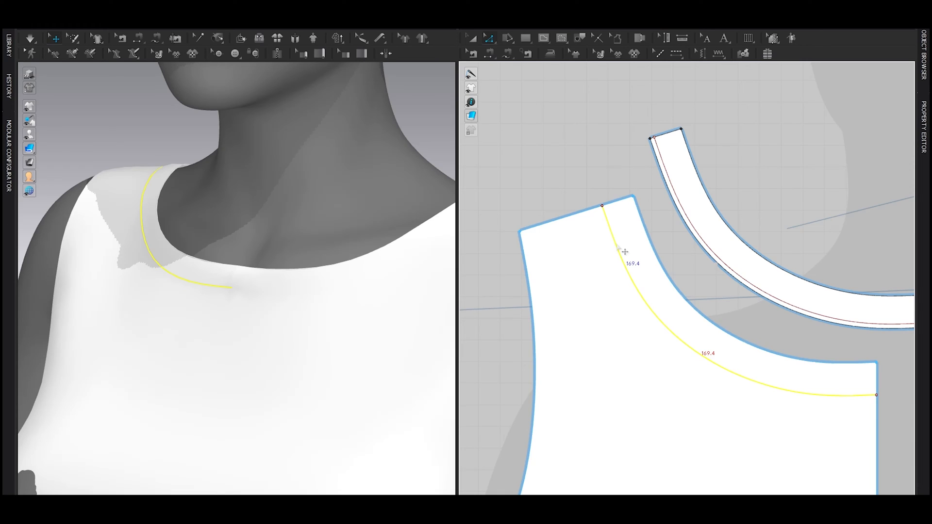
key("ctrl+f")
left_click(404, 265)
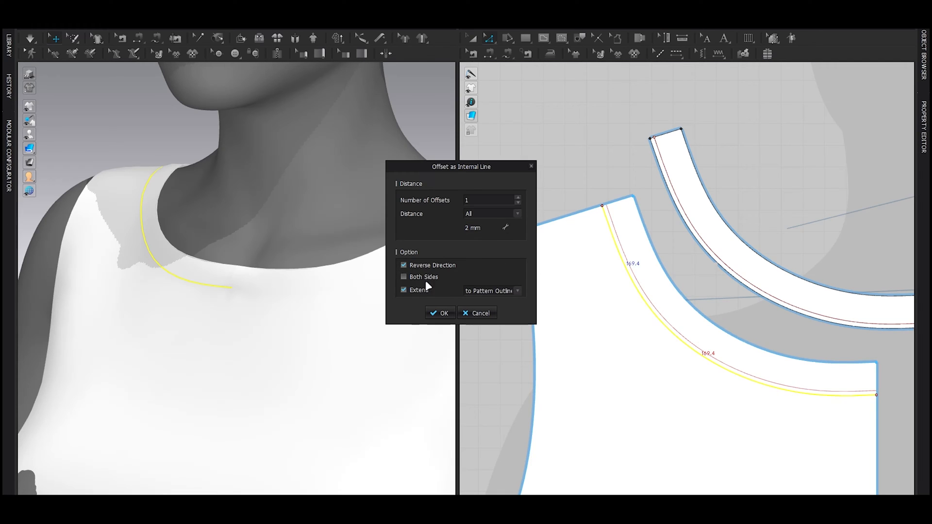
left_click(442, 311)
Sew the front bodice's new offset neckline line to the matching internal line on the front facing.
left_click(623, 237)
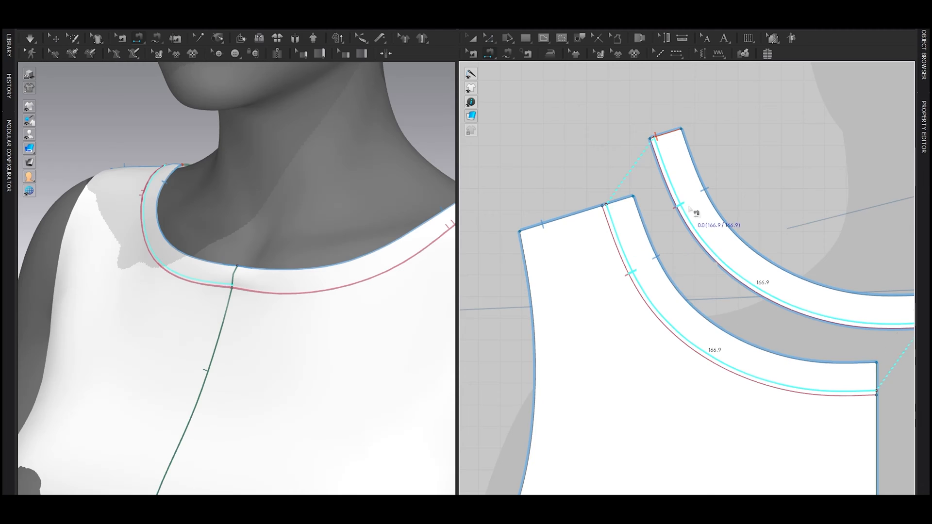
left_click(686, 208)
scroll(686, 211, "down", 3)
middle_click_drag(686, 212, 808, 215)
left_click(553, 251)
left_click(512, 230)
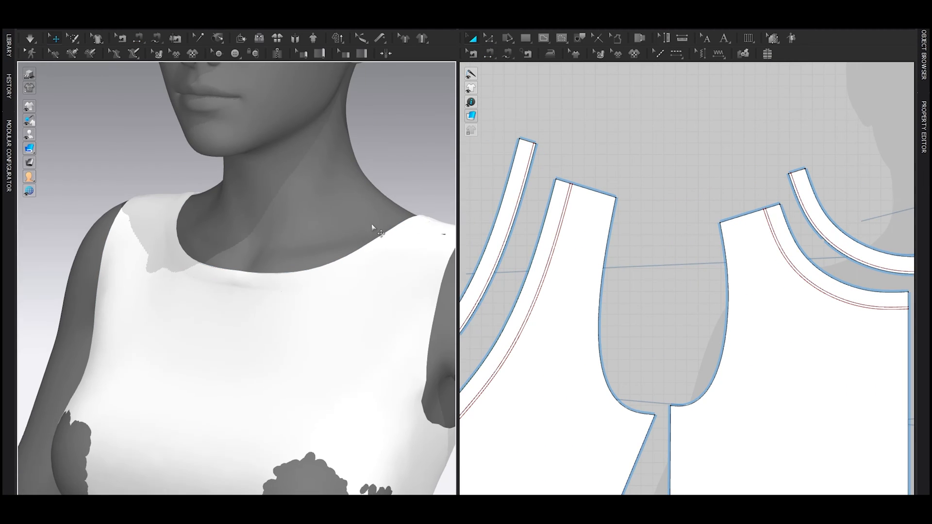
Simulate the top with the second row of facing seams, viewing the whole garment from the front.
key("space")
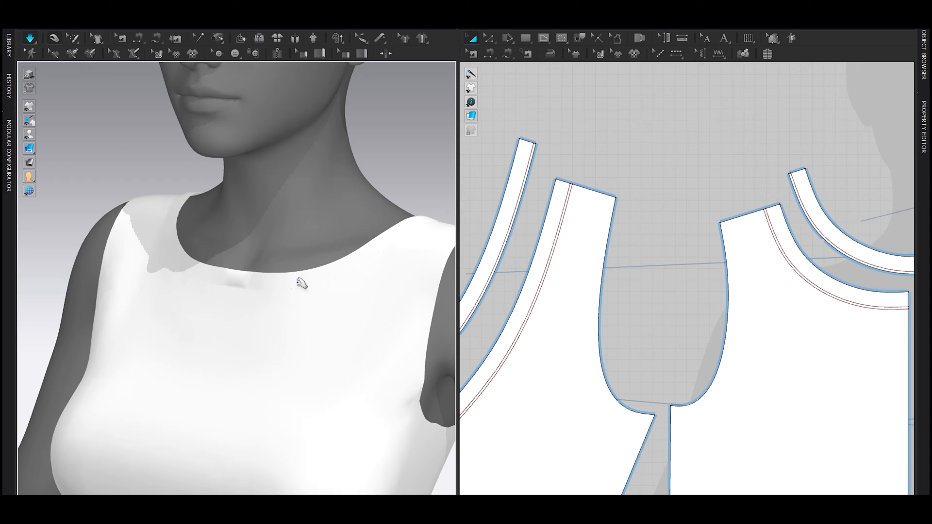
scroll(318, 254, "down", 6)
key("space")
mouse_move(251, 262)
right_mouse_down()
mouse_move(289, 281)
mouse_move(302, 262)
mouse_move(247, 268)
right_mouse_up()
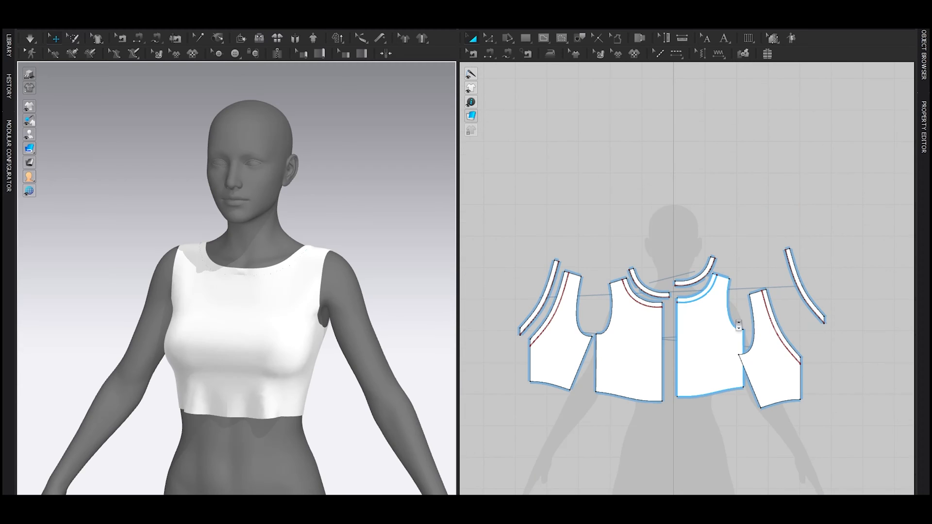
Move the back pattern and its facing clear of the front pattern's side seam in the 2D pattern window.
left_click(775, 360)
left_click_drag(810, 296, 826, 282, "shift")
left_click(699, 200)
middle_click_drag(753, 298, 678, 315)
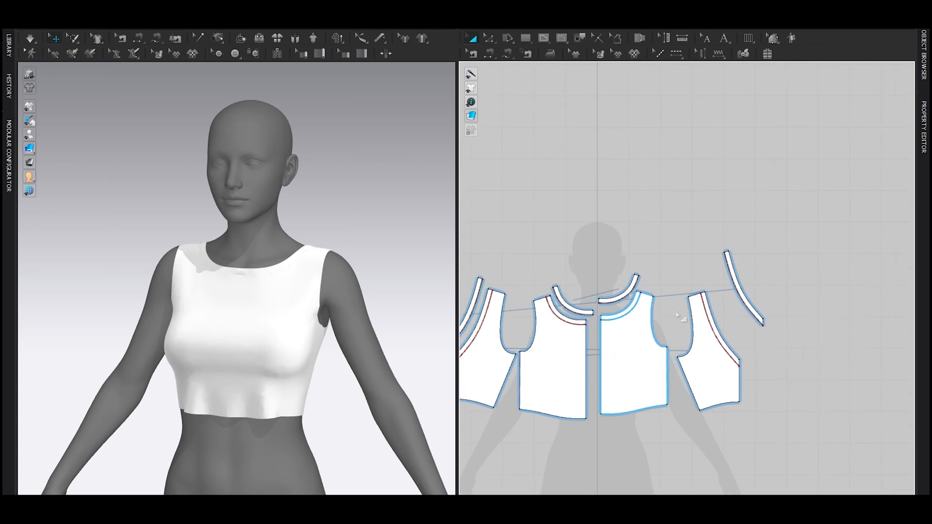
Rotate the back pattern and line up its side seam against the front pattern's side seam.
scroll(677, 315, "up", 3)
left_click(703, 364)
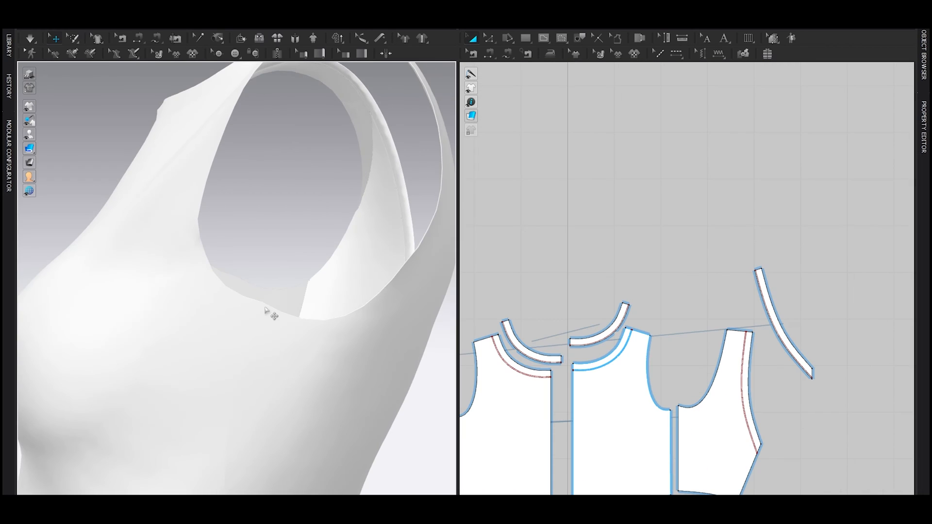
scroll(652, 408, "up", 2)
key("z")
left_click(685, 446)
scroll(694, 437, "up", 5)
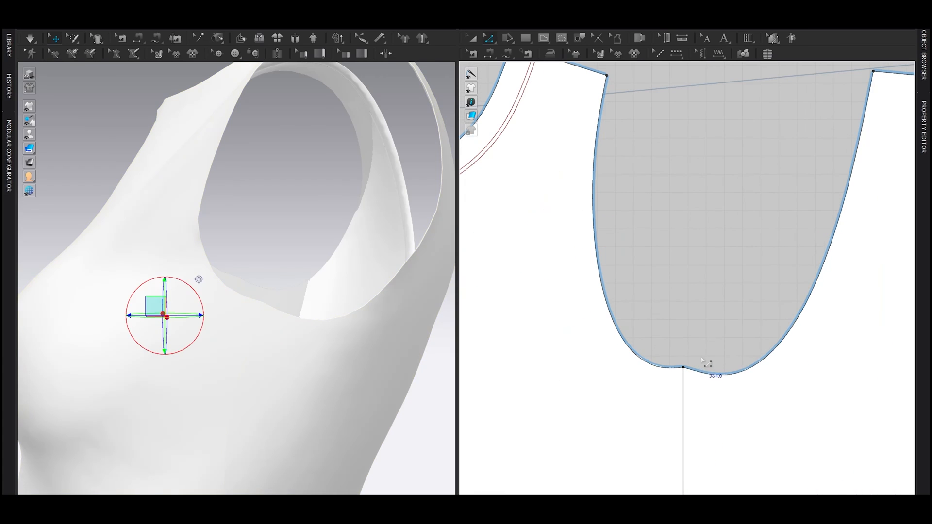
Adjust the back and front armhole curves near the underarm so they flow smoothly across the side seam.
key("c")
left_click_drag(714, 375, 716, 367)
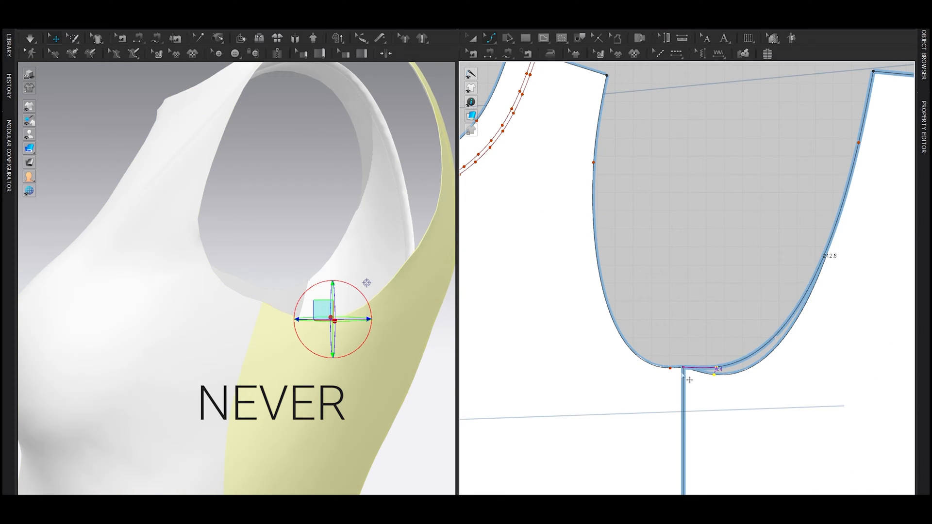
scroll(666, 369, "up", 3)
scroll(675, 365, "up", 4)
left_click(680, 366)
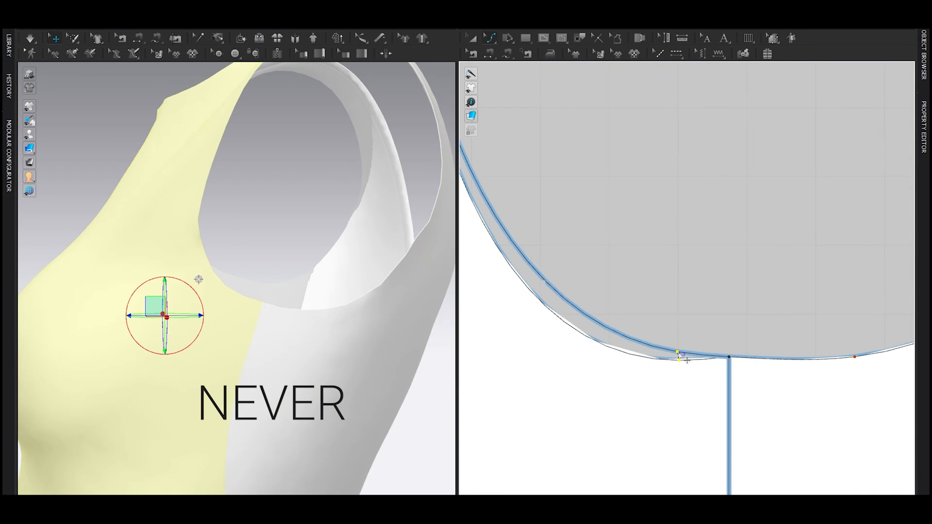
Simulate the top with the smoothed armholes and view it from the side.
key("space")
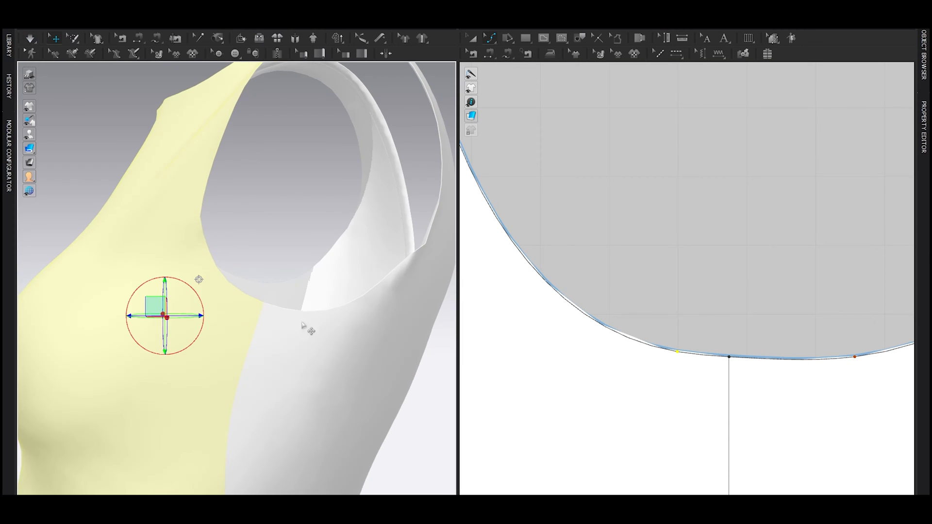
scroll(308, 318, "down", 4)
key("shift+a")
right_click_drag(299, 331, 315, 346)
scroll(639, 304, "down", 4)
scroll(636, 308, "down", 10)
Draw a rectangular sleeve pattern above the front and back patterns.
key("a")
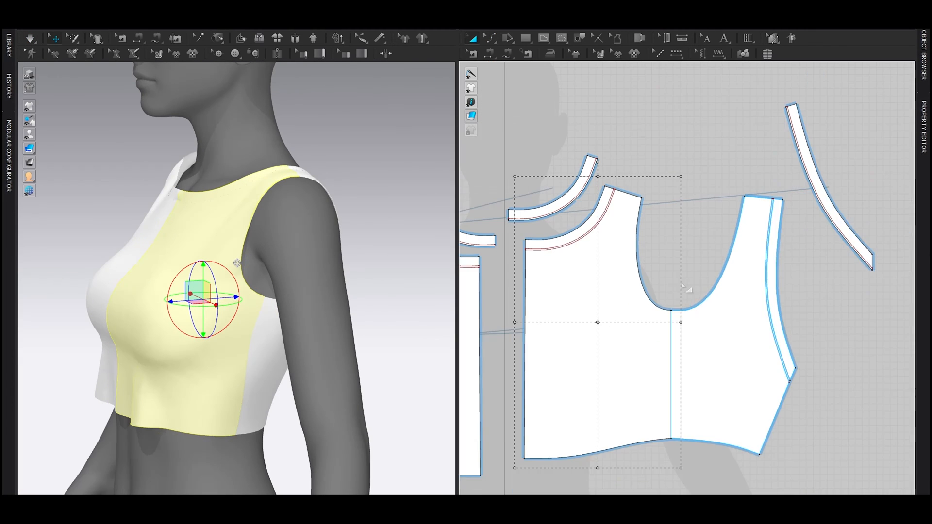
left_click(648, 259)
key("s")
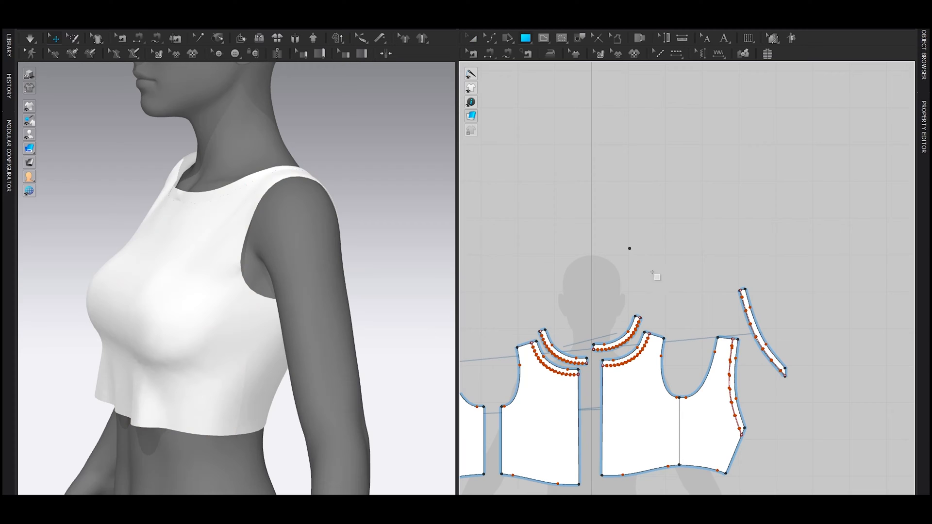
left_click_drag(696, 282, 699, 281)
scroll(679, 277, "up", 2)
Shape the rectangle's upper edge into a curved sleeve cap.
key("z")
left_click_drag(664, 243, 669, 243)
right_click(668, 243)
left_click(697, 323)
scroll(696, 324, "up", 3)
mouse_move(606, 225)
left_mouse_down()
mouse_move(608, 232)
mouse_move(618, 214)
left_mouse_up()
left_click_drag(731, 226, 704, 204)
scroll(703, 203, "down", 3)
Reposition the sleeve pattern and raise its hem edge to shorten the side edges to about 70 mm.
key("a")
left_click(694, 246)
left_click_drag(692, 254, 696, 287)
key("z")
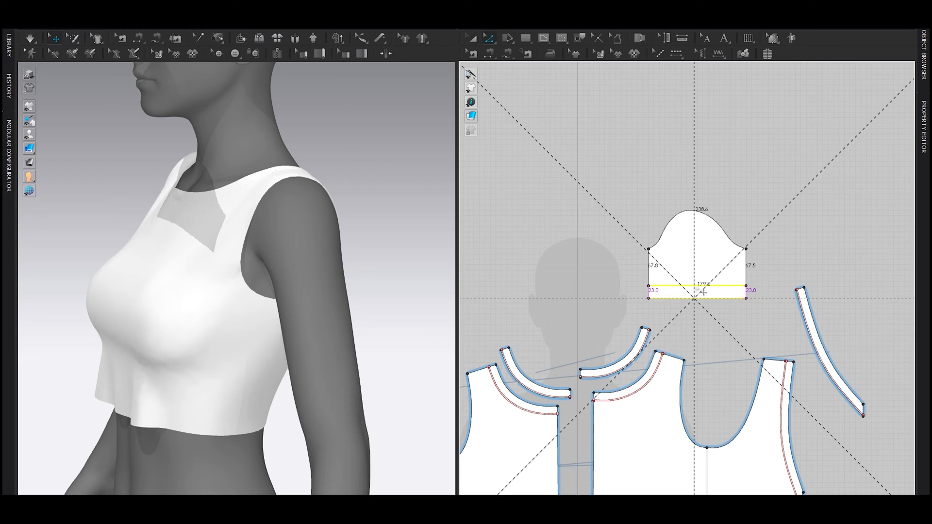
key("a")
scroll(680, 208, "up", 8)
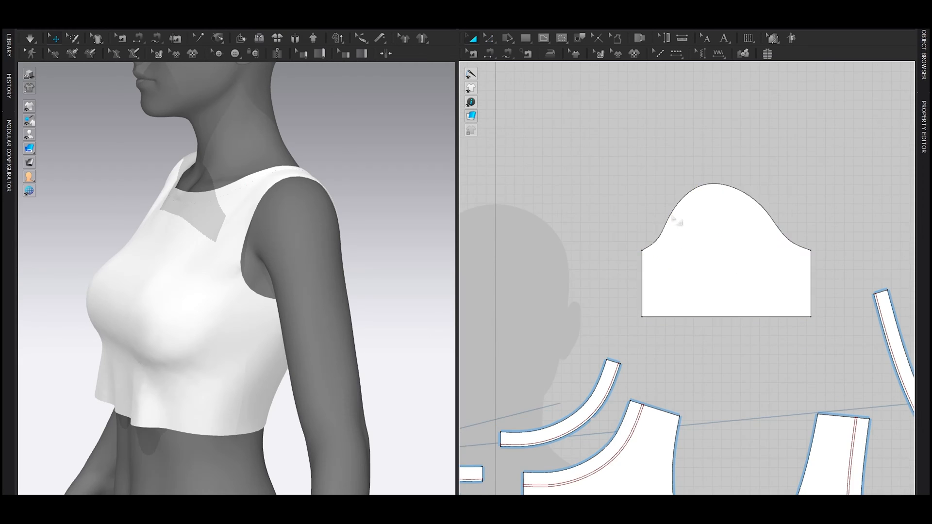
scroll(633, 243, "down", 4)
key("m")
left_click(610, 246)
scroll(669, 191, "down", 3)
middle_click_drag(727, 293, 657, 242)
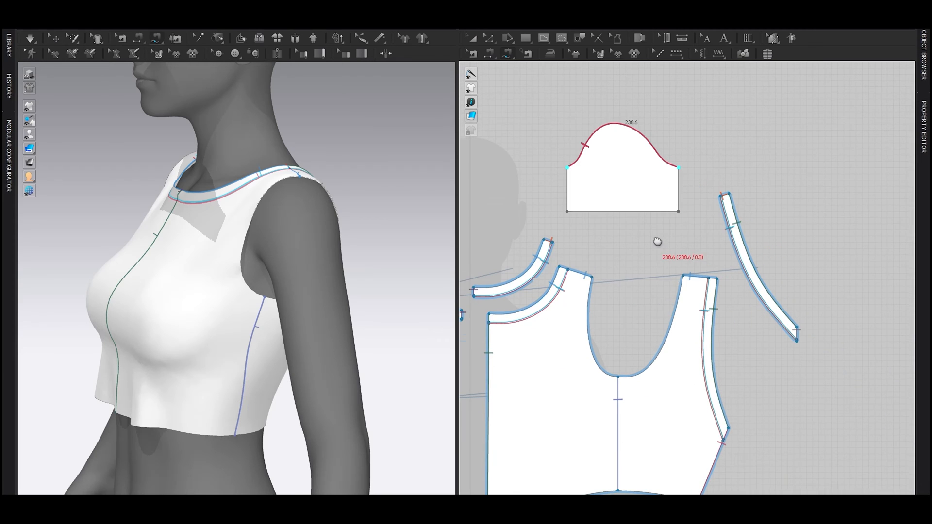
Move the back pattern away from the front, then sew the sleeve cap to both the front and back armholes.
key("a")
left_click_drag(650, 382, 664, 379)
key("m")
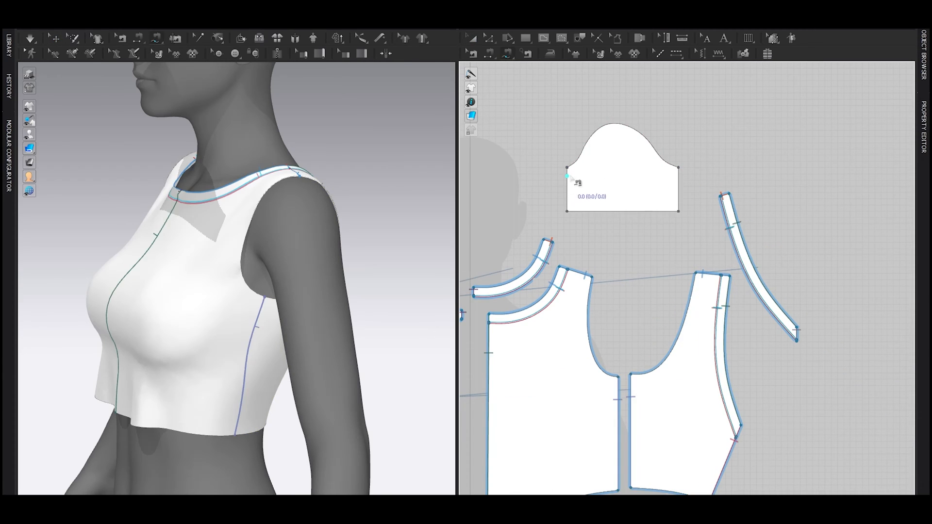
scroll(623, 330, "up", 3)
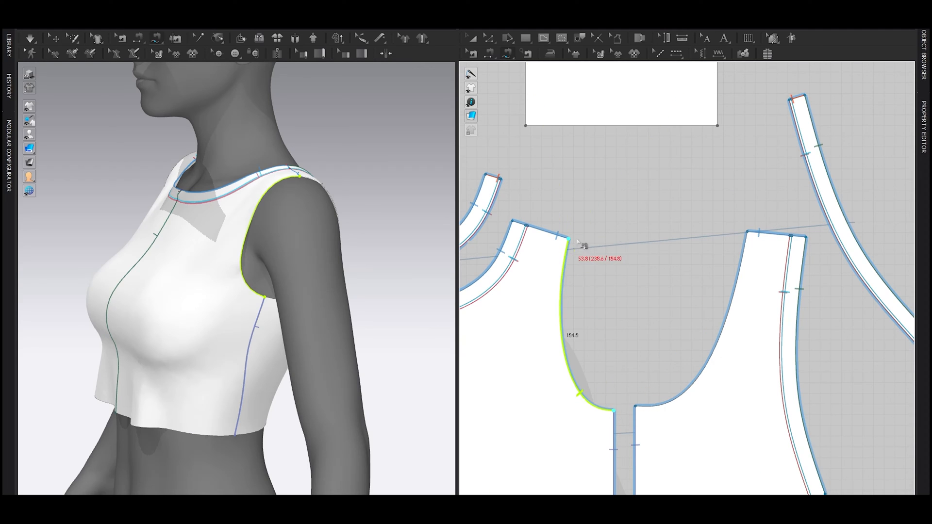
left_click(747, 232)
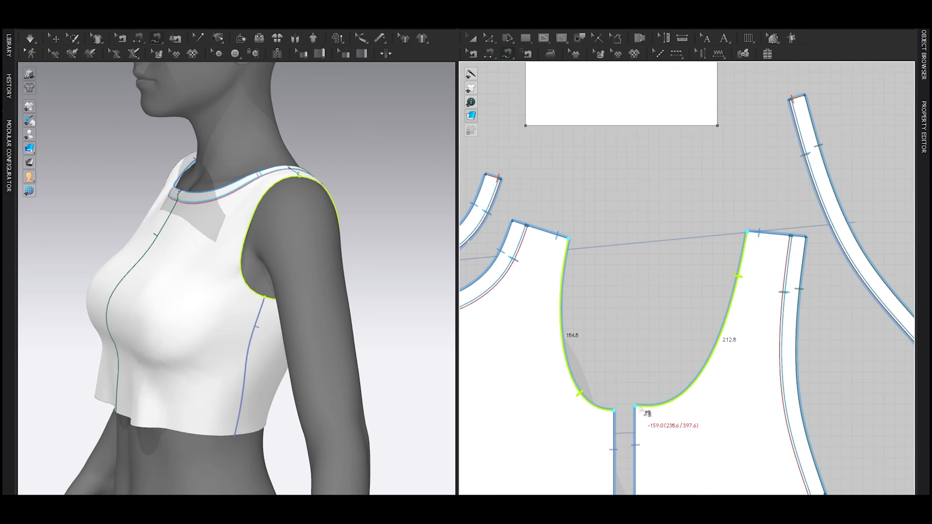
key("Return")
scroll(638, 395, "down", 3)
Scale up the sleeve pattern proportionally, comparing its cap length with the combined armhole length, and undo the last adjustment.
key("a")
left_click(639, 164)
key("b")
key("a")
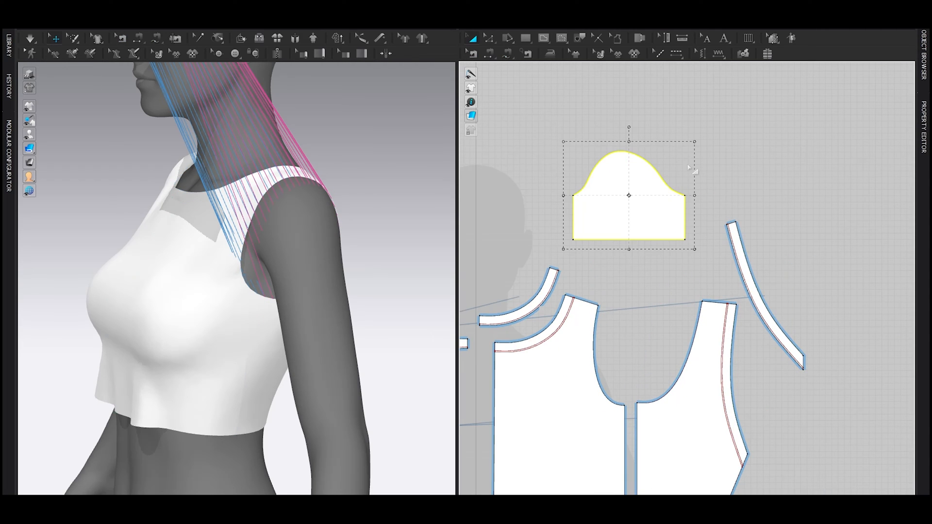
key("b")
left_click_drag(694, 142, 807, 94)
key("a")
key("b")
key("a")
scroll(717, 131, "down", 2)
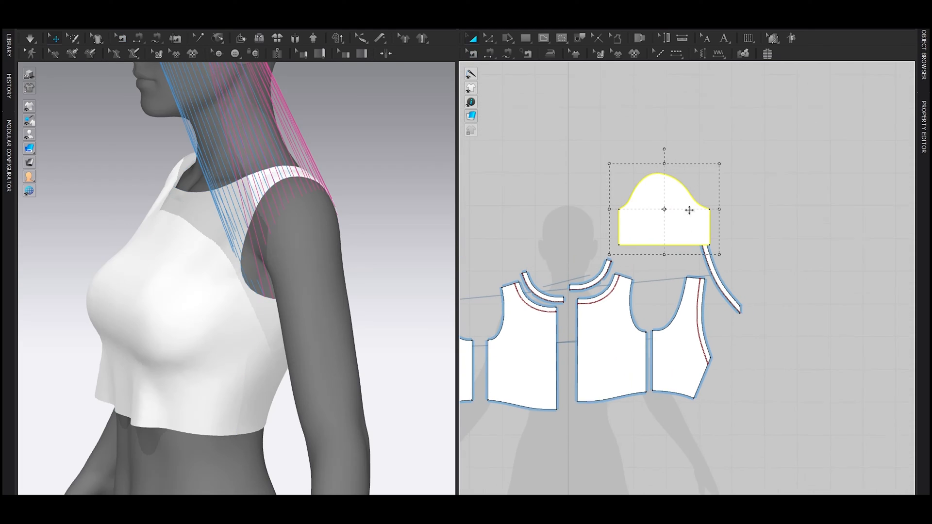
key("b")
key("a")
left_click_drag(736, 153, 739, 153)
key("ctrl+z")
Wrap the sleeve around the avatar's arm using the arrangement point near the elbow.
middle_click_drag(311, 224, 279, 200)
key("shift+f")
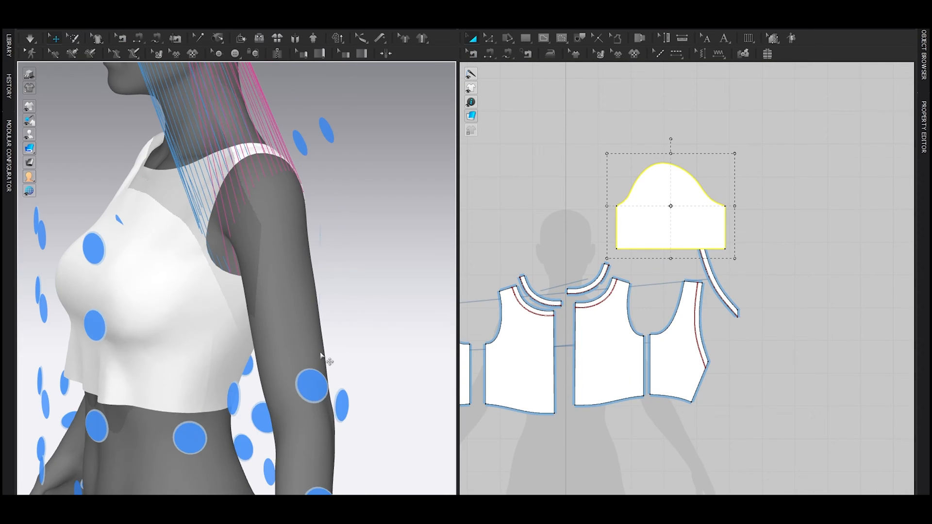
left_click(313, 385)
key("shift+f")
key("3")
left_click(335, 249)
Select all patterns and freeze them, toggling the freeze off and on again.
key("ctrl+a")
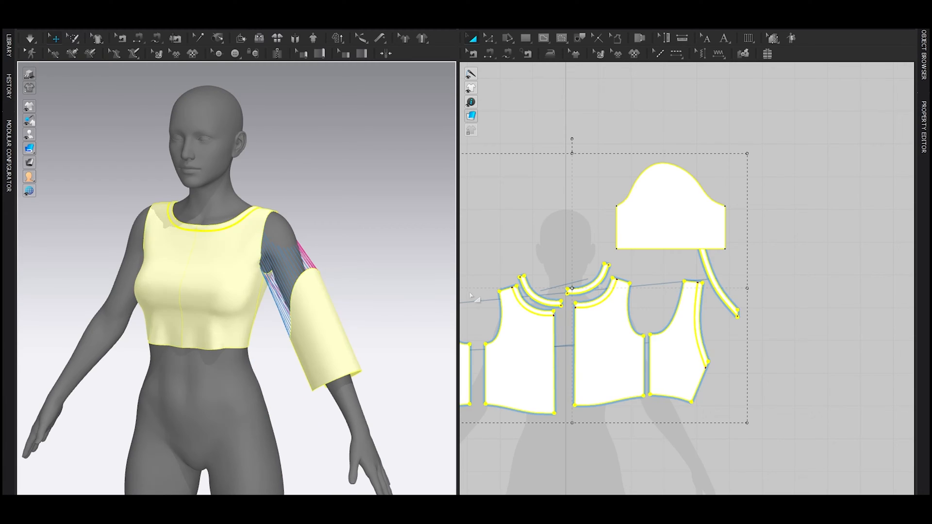
key("ctrl+k")
left_click(357, 231)
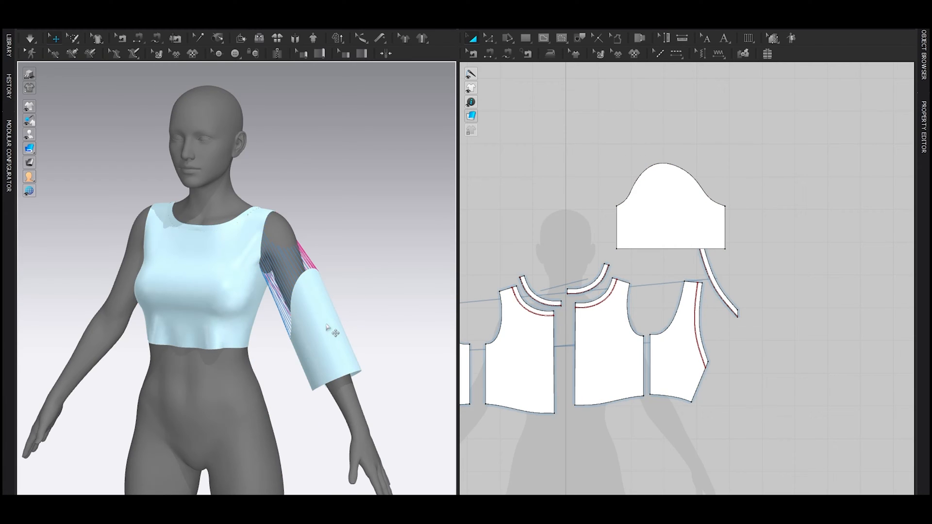
key("ctrl+a")
key("ctrl+k")
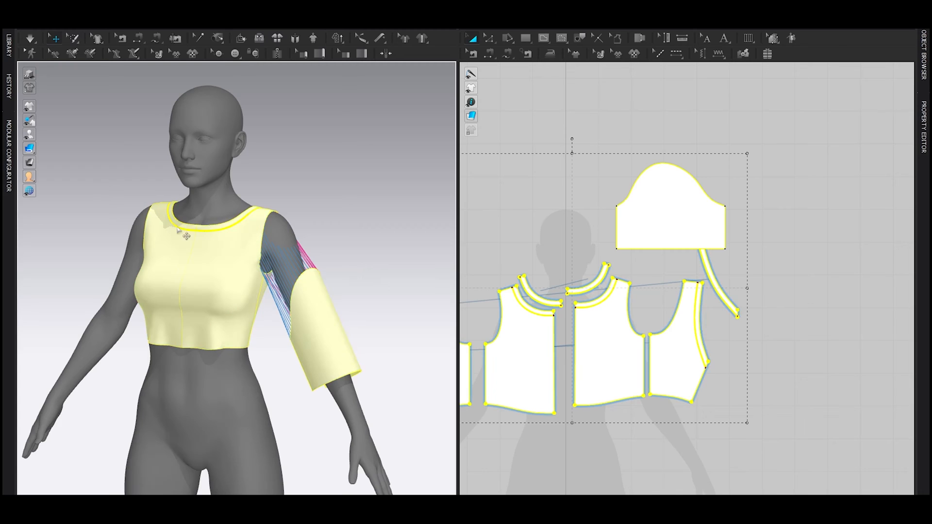
right_click(225, 262)
left_click(254, 88)
left_click(371, 251)
Raise the sleeve to the avatar's shoulder and simulate it against the frozen bodice.
middle_click_drag(351, 323, 318, 307)
left_click(298, 298)
left_click(360, 255)
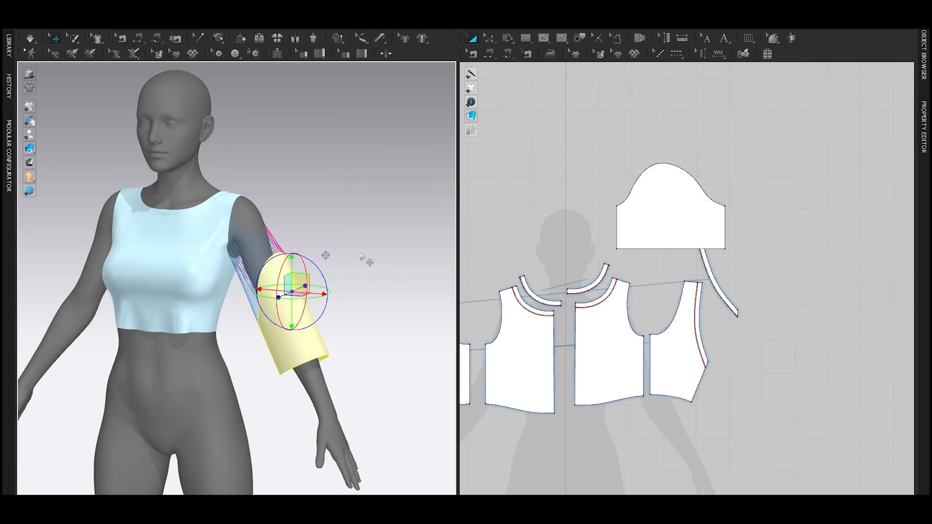
right_click_drag(360, 256, 368, 258)
left_click_drag(293, 314, 270, 261)
key("space")
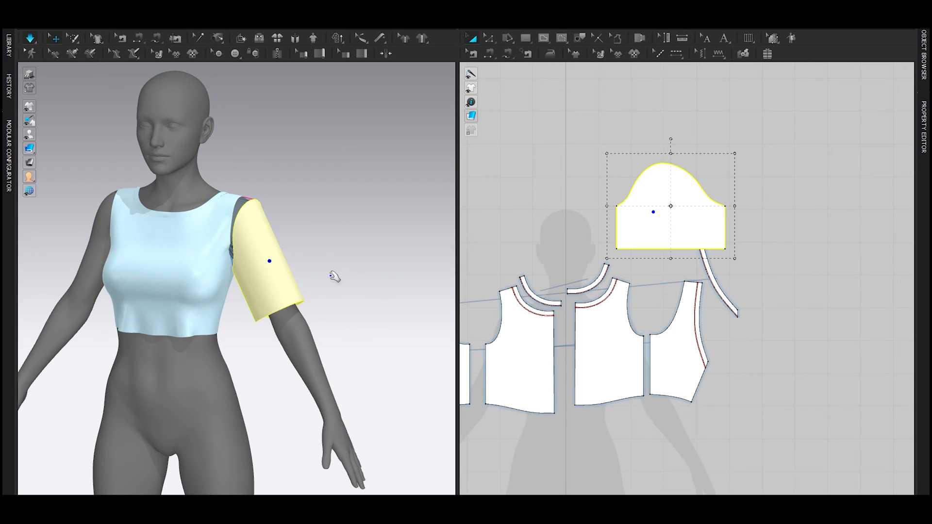
key("space")
Move the sleeve sideways and the back facing down so the two patterns no longer overlap.
left_click_drag(657, 222, 637, 223, "shift")
left_click_drag(716, 276, 737, 327)
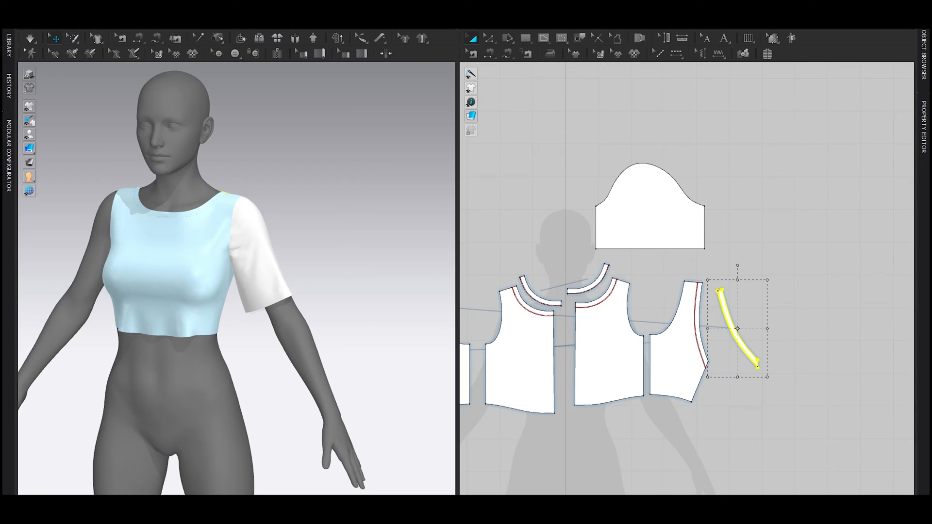
Enlarge the sleeve cap by pulling its front, crown and back curve points outward.
scroll(778, 228, "up", 6)
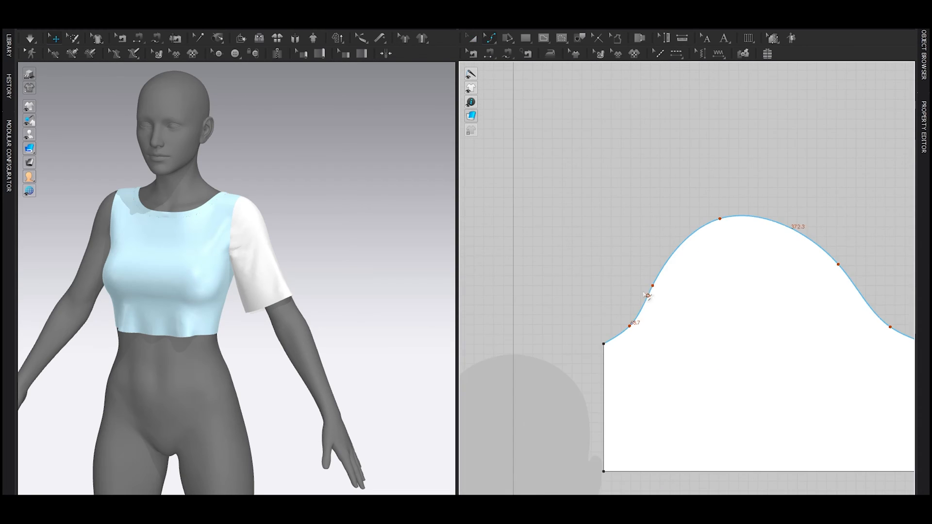
left_click_drag(652, 287, 610, 259)
scroll(641, 264, "down", 2)
middle_click_drag(683, 277, 669, 301)
left_click_drag(690, 251, 689, 216)
left_click_drag(787, 288, 799, 272)
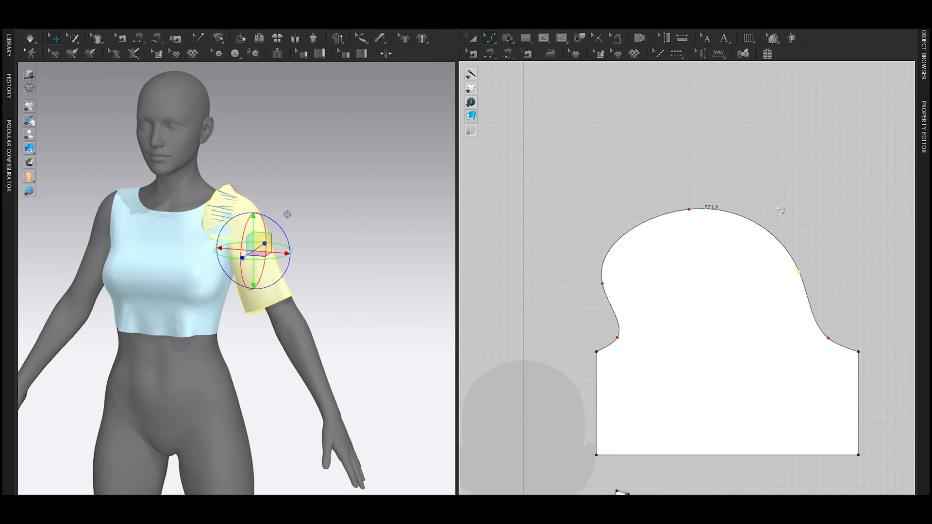
Refine the sleeve cap's underarm curves, raise its crown and widen its back curve, then select the sleeve pattern.
left_click_drag(835, 343, 836, 327)
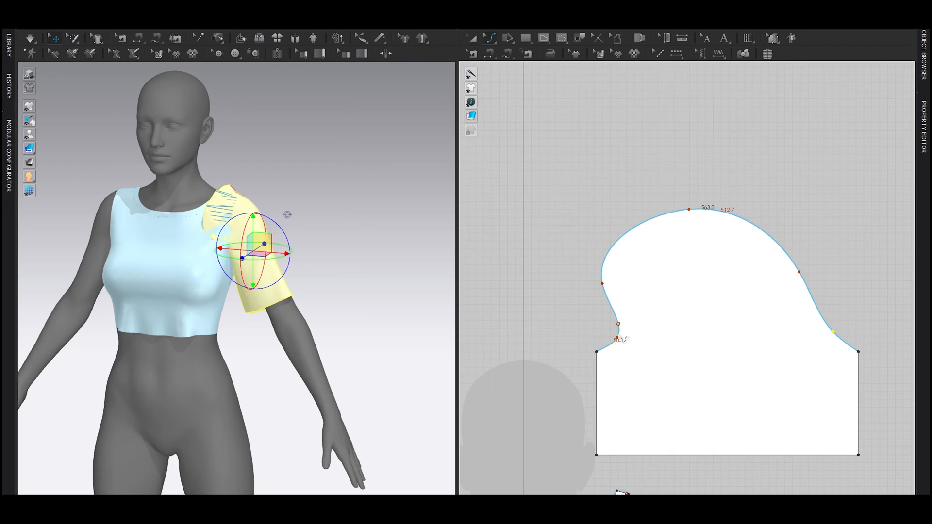
left_click_drag(619, 344, 620, 347)
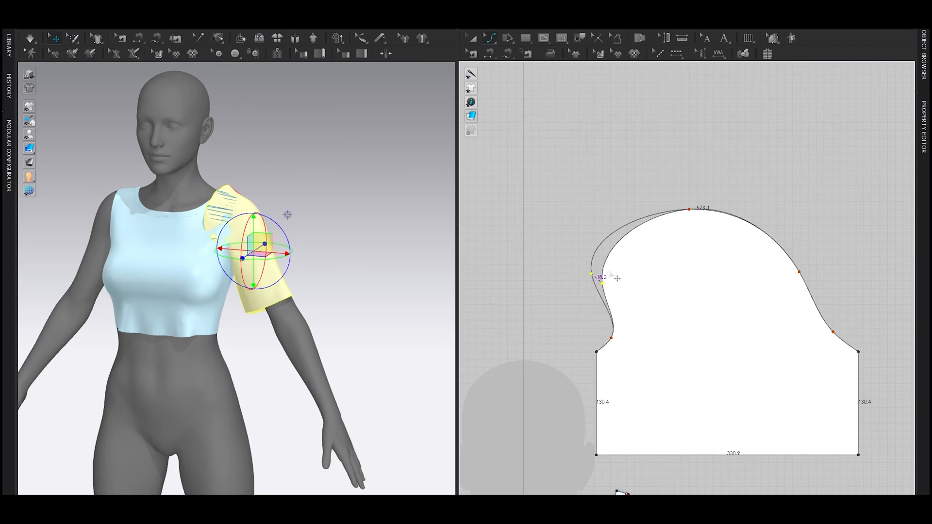
left_click_drag(689, 209, 685, 185)
middle_click_drag(791, 293, 743, 279)
left_click_drag(750, 258, 762, 247)
scroll(761, 276, "down", 3)
scroll(766, 288, "down", 2)
key("a")
left_click(694, 294)
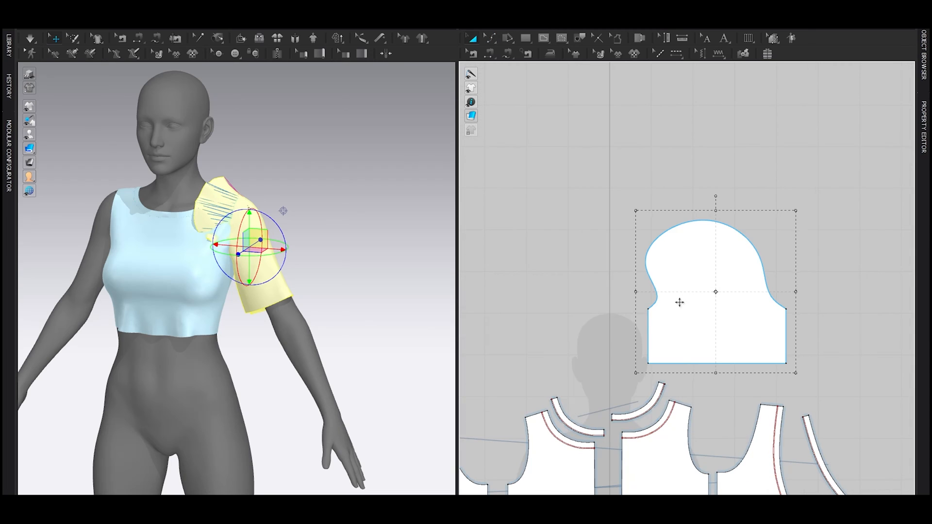
Simulate the reshaped sleeve so its enlarged cap gathers at the shoulder beside the frozen bodice.
right_click_drag(311, 293, 318, 292)
left_click(319, 291)
left_click_drag(275, 281, 285, 293)
key("ctrl+z")
left_click(325, 262)
key("space")
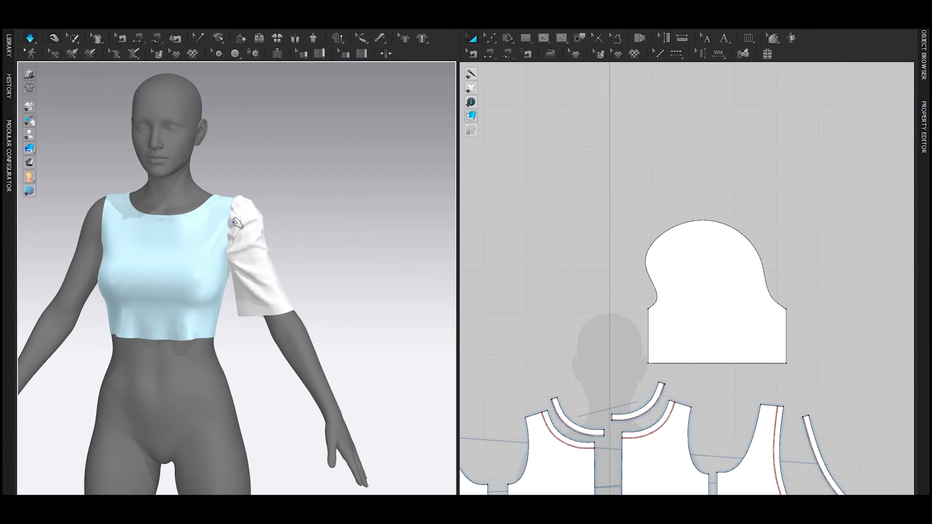
mouse_move(241, 242)
right_mouse_down()
mouse_move(152, 252)
mouse_move(242, 257)
right_mouse_up()
scroll(242, 271, "up", 3)
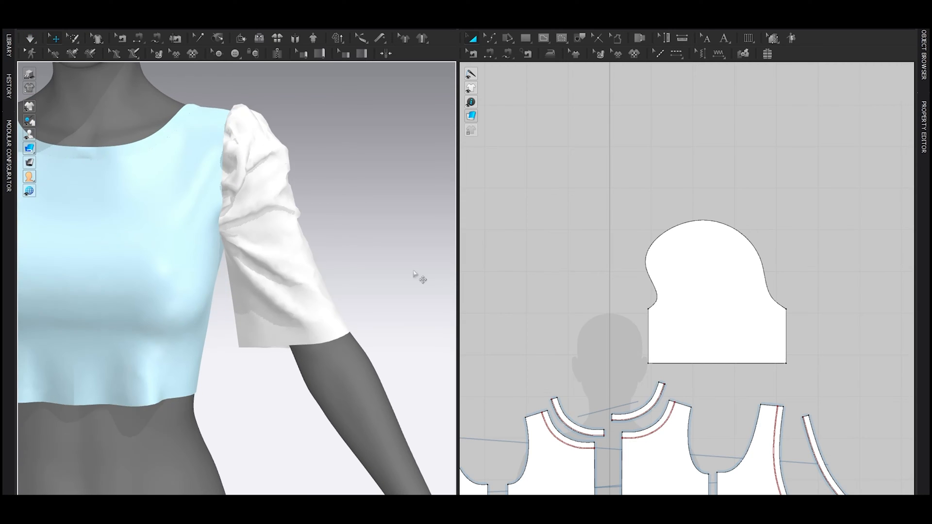
Enlarge the sleeve cap further by pulling its front, crown and back curve points outward, and resimulate the sleeve.
scroll(630, 247, "up", 3)
middle_click_drag(677, 266, 617, 285)
key("z")
left_click_drag(596, 301, 587, 296)
left_click_drag(681, 219, 673, 200)
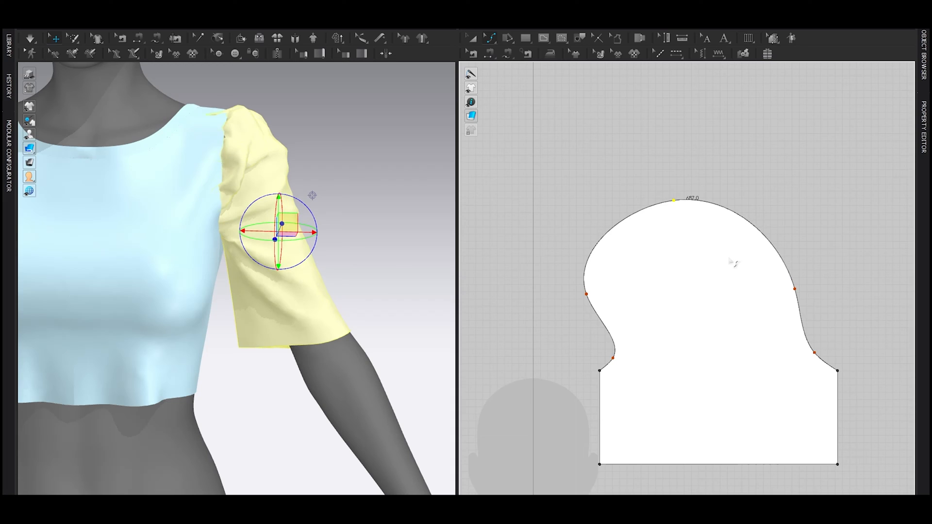
left_click_drag(796, 292, 806, 285)
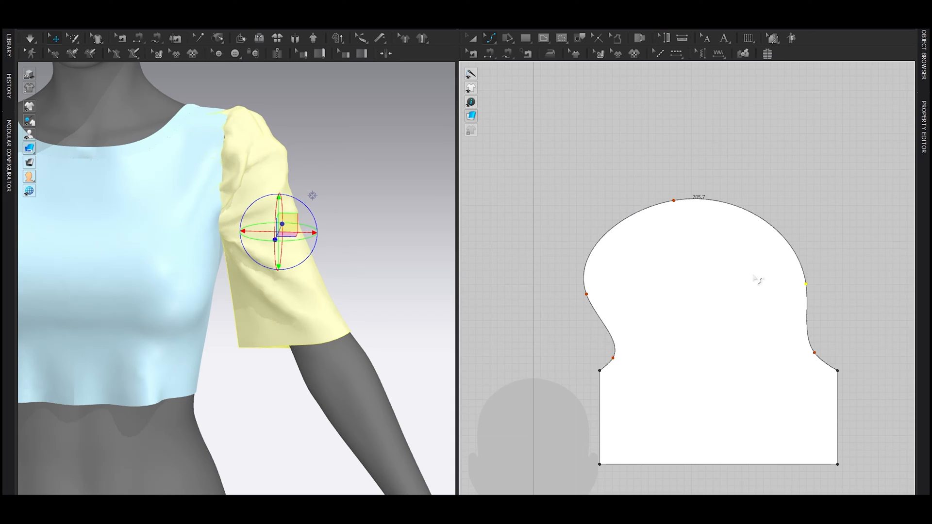
key("space")
left_click(629, 276)
Add more fullness to the cap by extending its front curve slightly, raising the crown and widening the back curve.
scroll(617, 280, "up", 3)
left_click_drag(564, 306, 558, 306)
left_click_drag(716, 145, 715, 128)
scroll(713, 146, "down", 3)
left_click_drag(721, 230, 729, 224)
middle_click_drag(723, 233, 757, 248)
key("space")
scroll(585, 226, "down", 3)
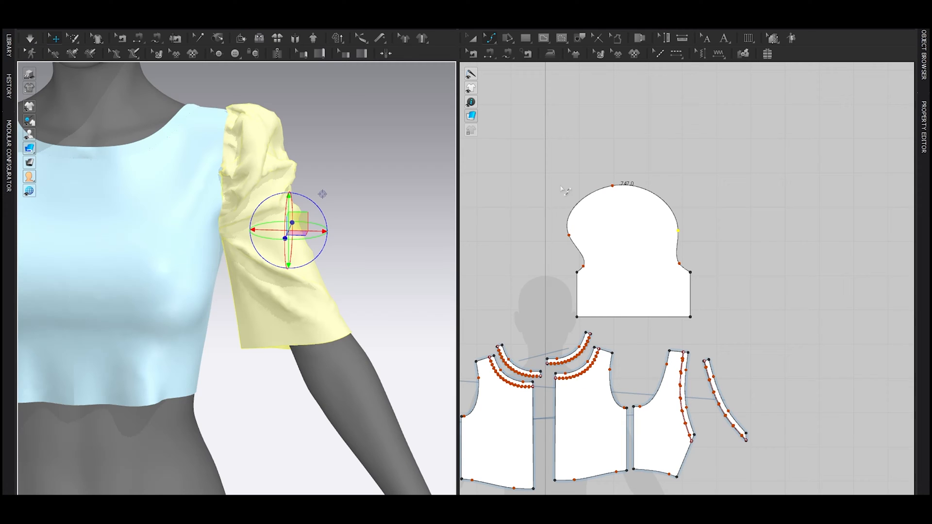
Simulate the fuller sleeve, deselect it and view the top from the front.
key("space")
key("space")
mouse_move(303, 152)
right_mouse_down()
mouse_move(304, 173)
mouse_move(306, 161)
right_mouse_up()
scroll(304, 173, "up", 3)
scroll(304, 173, "down", 3)
middle_click_drag(346, 203, 355, 214)
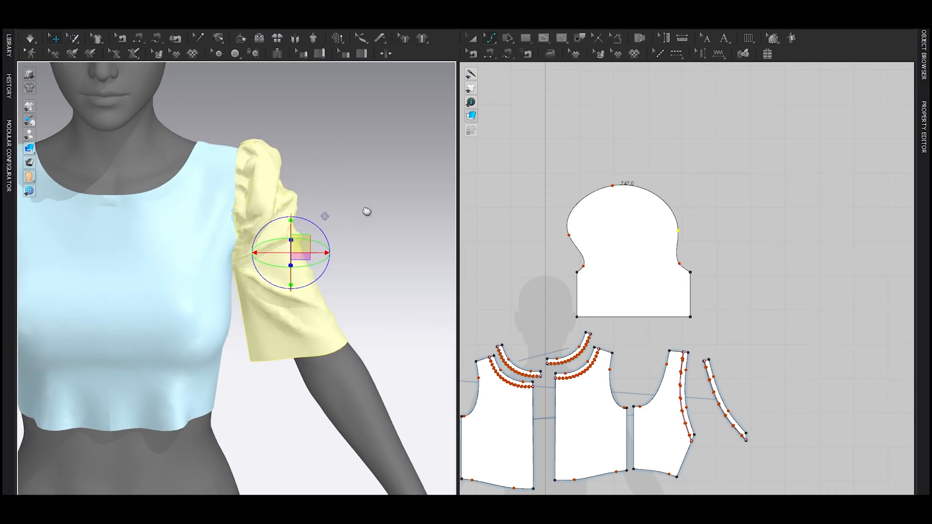
scroll(352, 212, "down", 4)
left_click(334, 206)
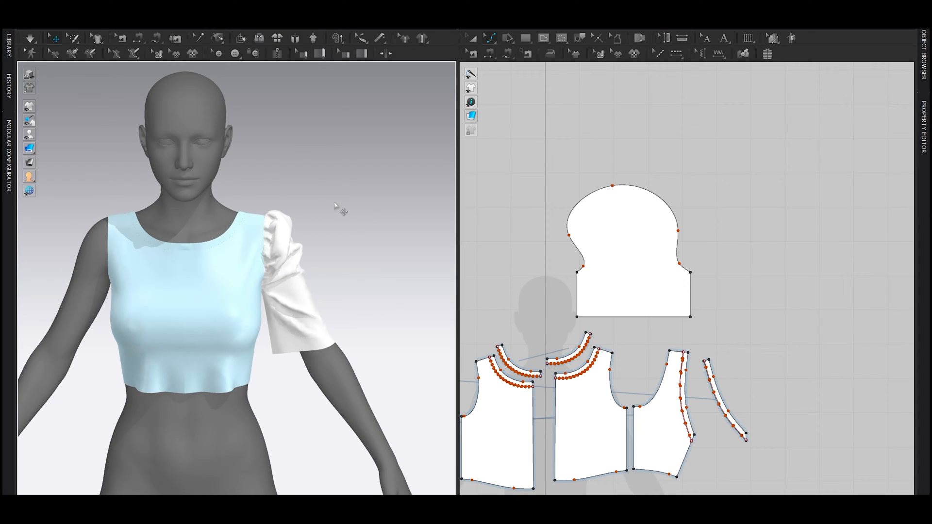
Move the sleeve pattern up, away from the bodice pieces, and show the internal lines on the 3D garment.
key("a")
left_click_drag(645, 274, 651, 237)
left_click(610, 306)
scroll(603, 299, "up", 3)
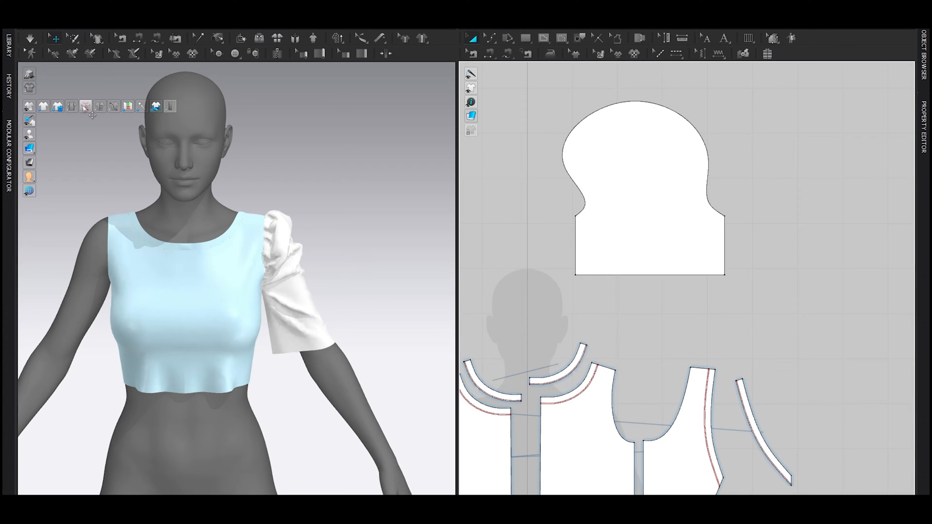
scroll(621, 273, "up", 3)
Offset the sleeve hem as a single internal line 50 mm inside the pattern, with Reverse Direction turned off.
key("z")
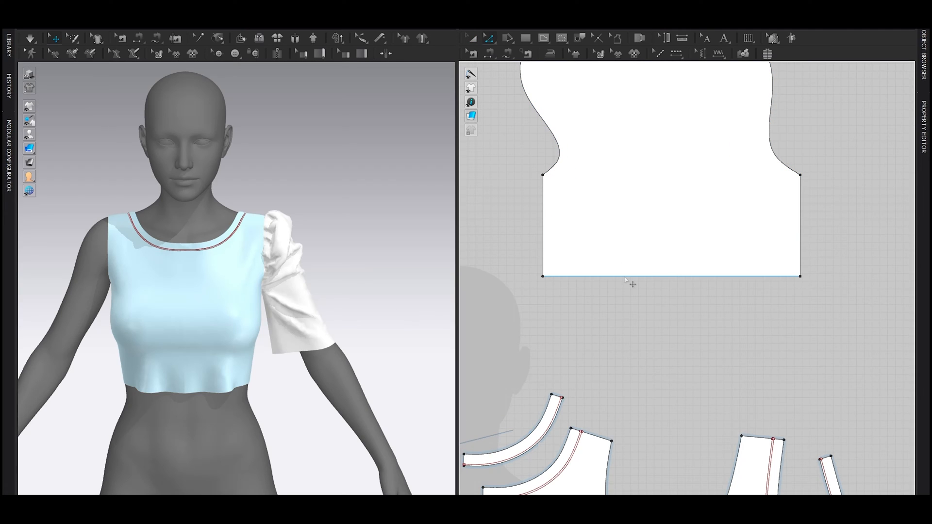
left_click(622, 275)
right_click(625, 276)
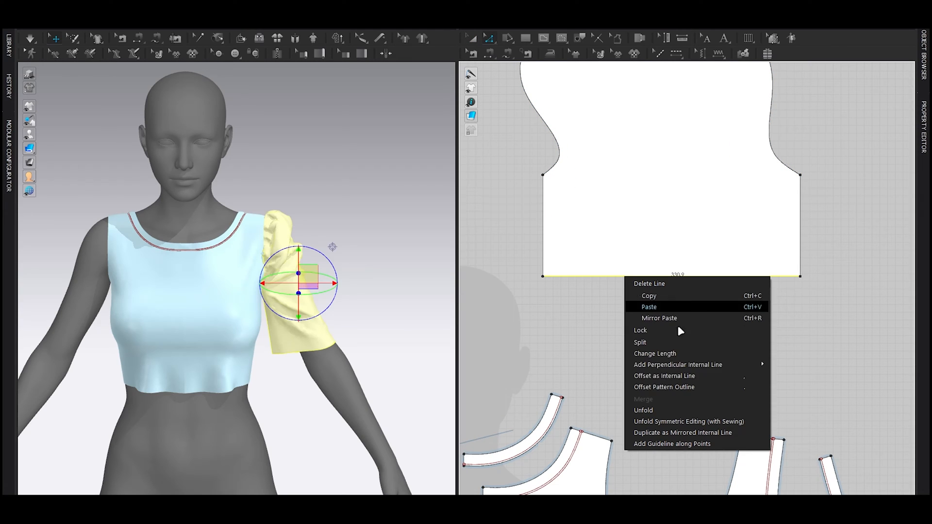
left_click(653, 372)
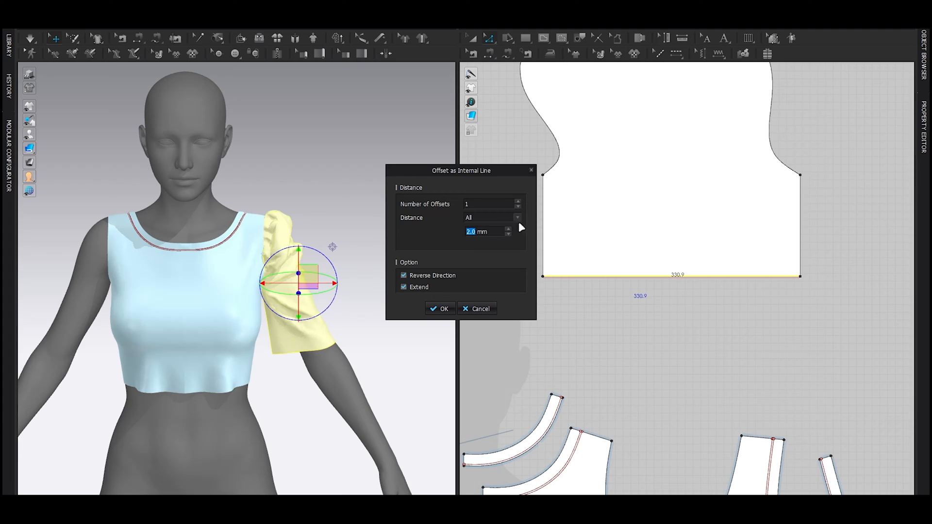
type("50")
left_click(402, 275)
left_click(443, 309)
scroll(593, 281, "up", 2)
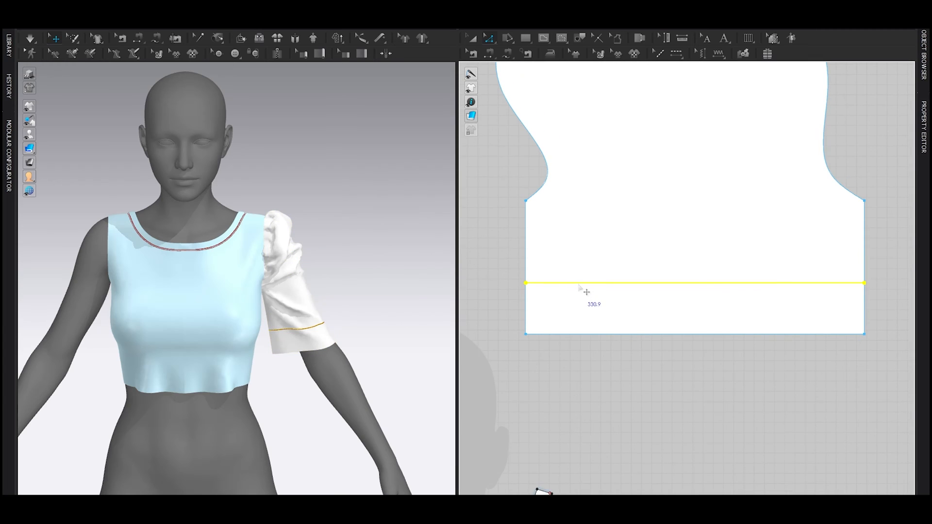
Move the internal line up the sleeve to just below the underarm points.
left_click_drag(564, 242, 565, 241)
scroll(362, 309, "up", 3)
middle_click_drag(362, 309, 310, 299)
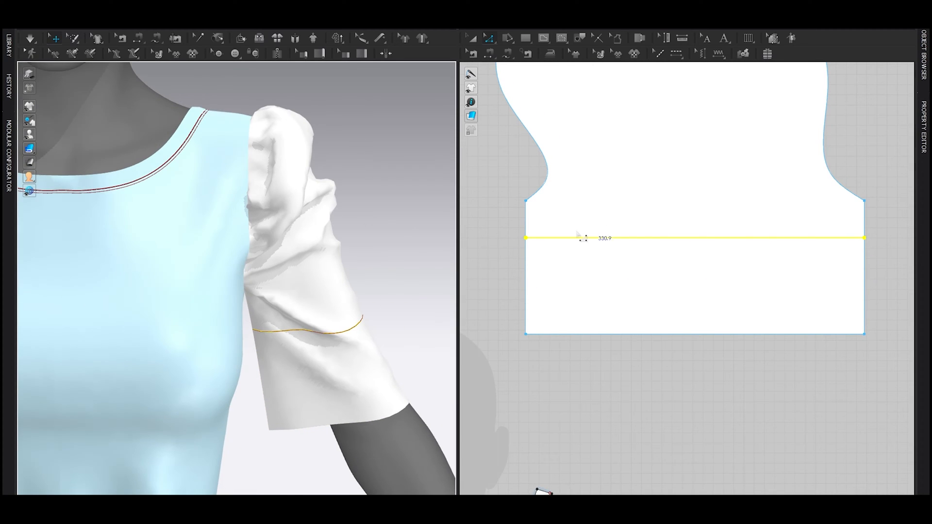
left_click_drag(572, 237, 564, 232)
right_click_drag(358, 277, 340, 293)
scroll(650, 260, "down", 3)
Cut & Sew the sleeve along the internal line and delete the separated lower piece.
right_click(642, 253)
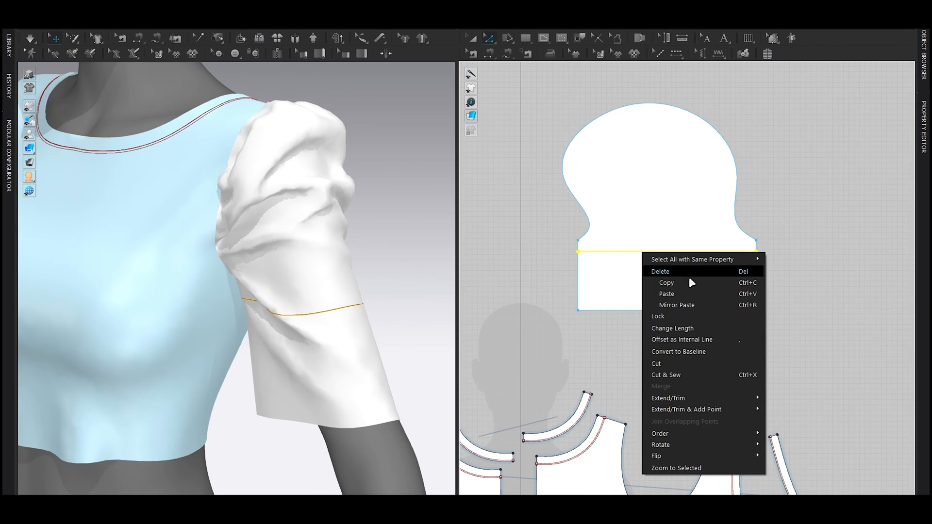
left_click(671, 374)
left_click(651, 296)
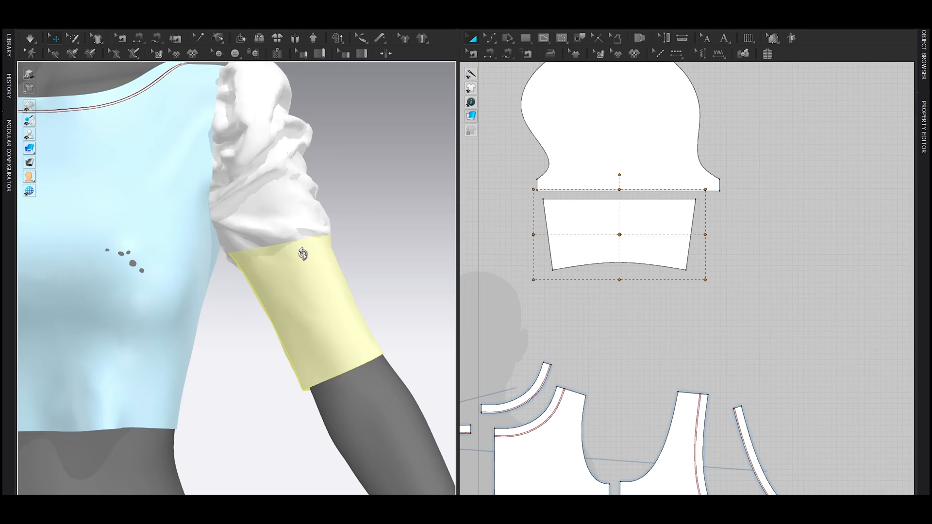
key("Delete")
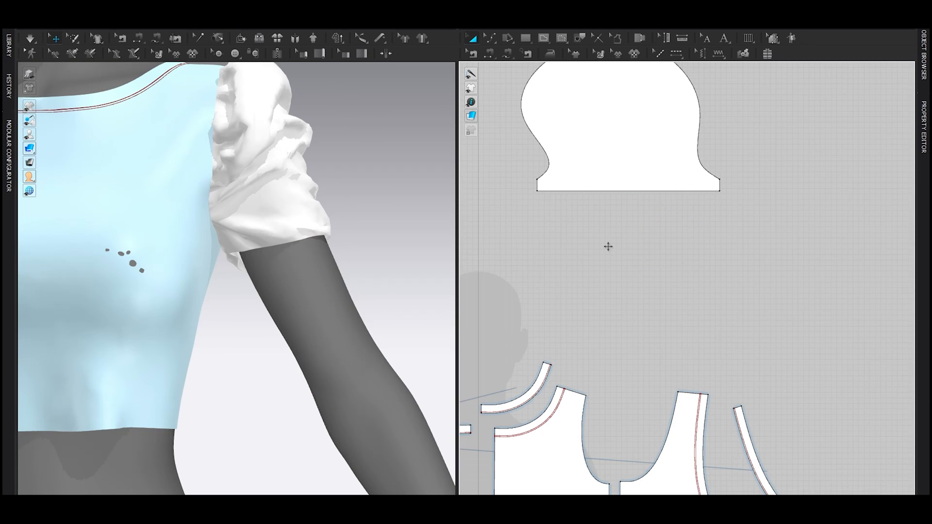
key("space")
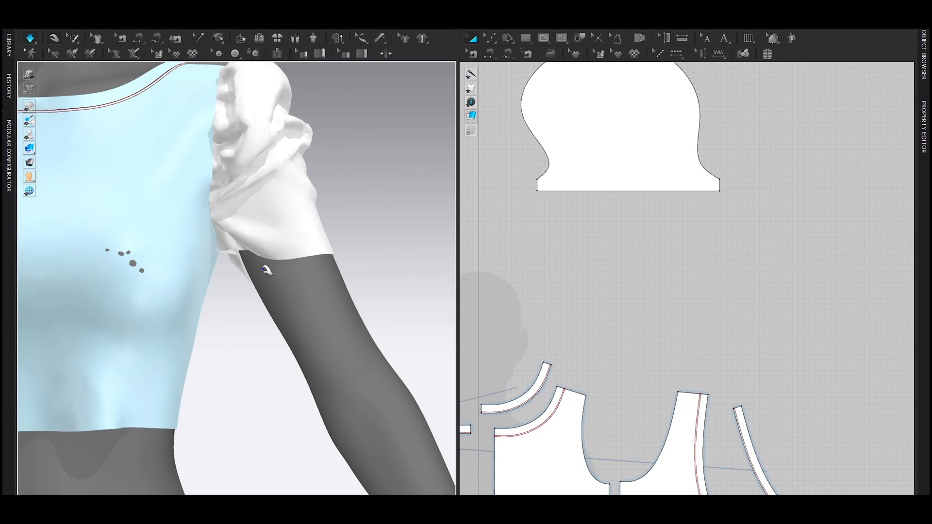
Curve the shortened sleeve's straight hem upward at its middle and start simulating the sleeve.
scroll(613, 215, "up", 3)
key("z")
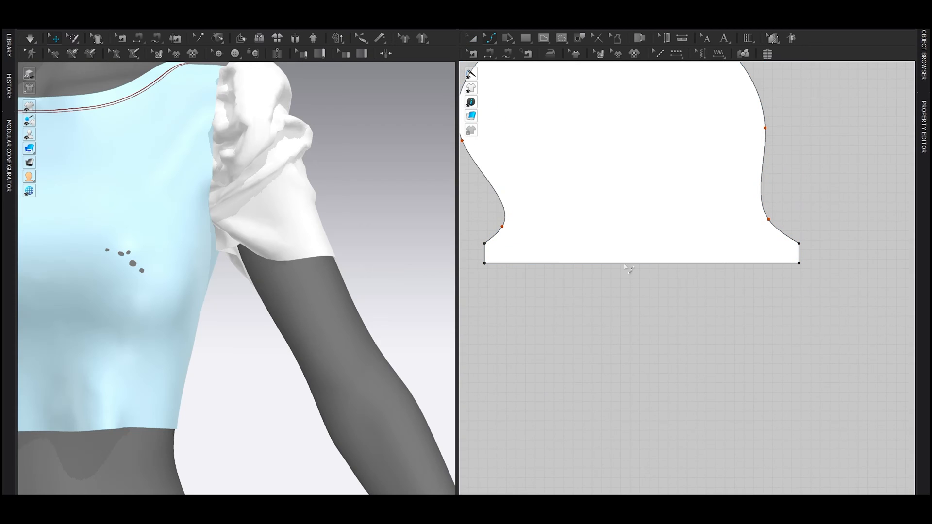
left_click_drag(624, 264, 630, 234)
right_click_drag(306, 290, 267, 294)
key("space")
right_click_drag(285, 262, 349, 257)
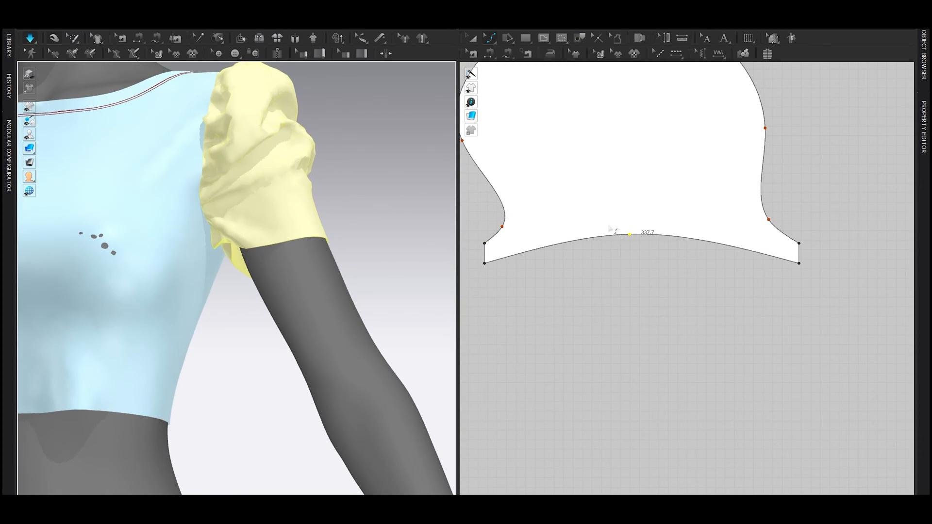
Deepen the hem's arch in two stages by raising its middle curve point, and stop the simulation.
left_click_drag(630, 234, 628, 222)
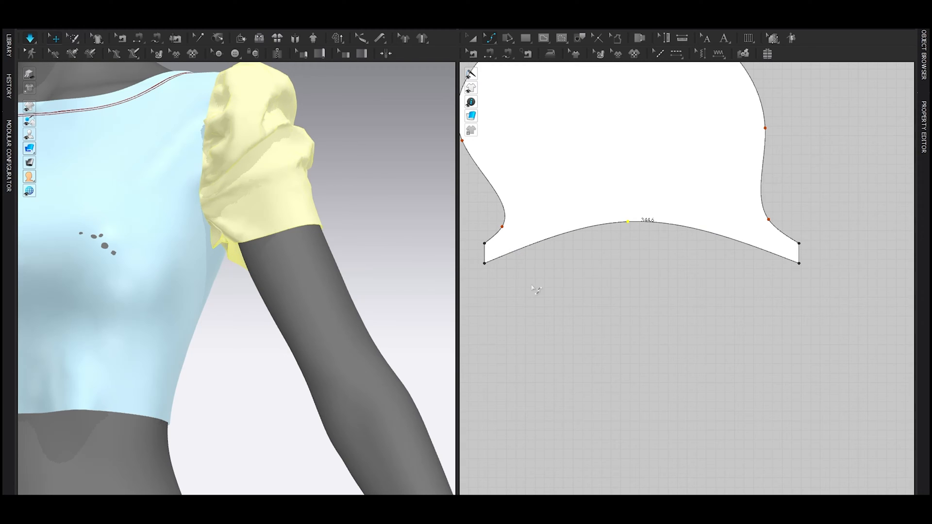
mouse_move(343, 250)
right_mouse_down()
mouse_move(290, 214)
mouse_move(338, 227)
mouse_move(644, 203)
right_mouse_up()
left_click(281, 191)
left_click_drag(629, 222, 627, 210)
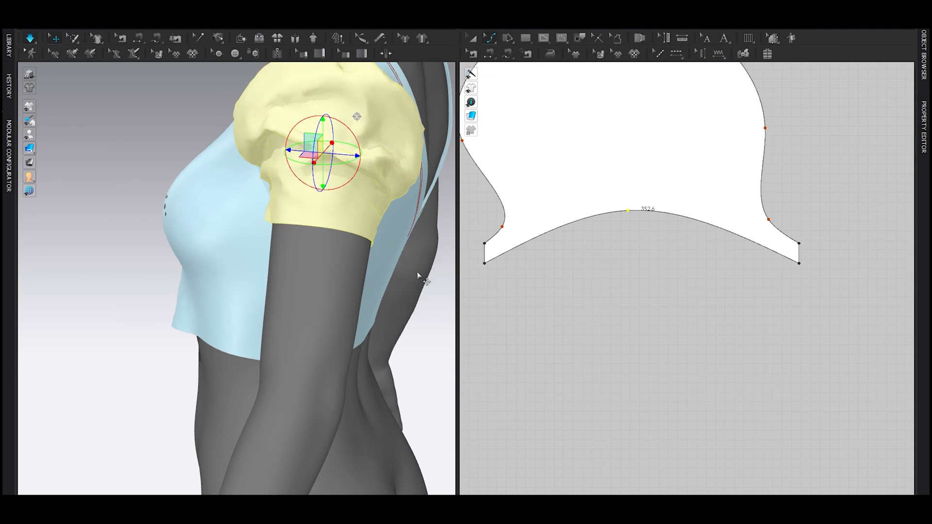
right_click_drag(208, 274, 295, 276)
key("space")
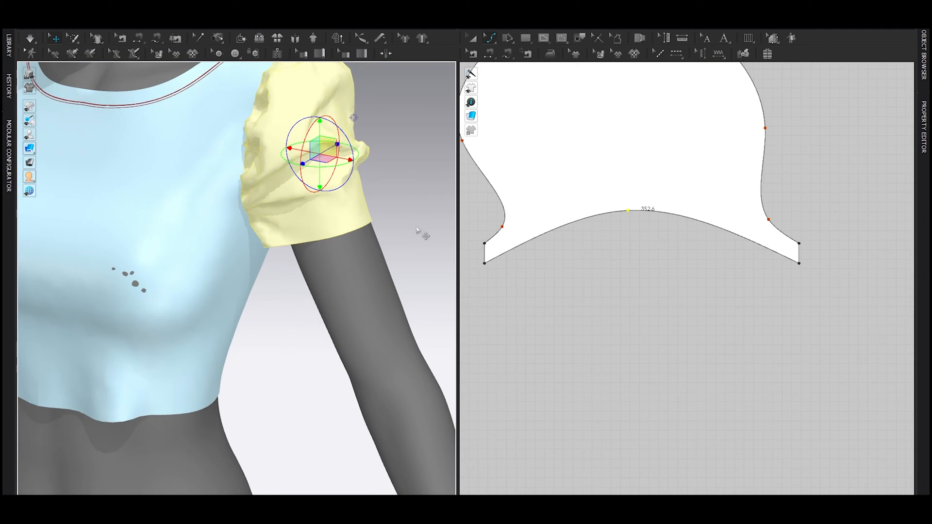
scroll(417, 230, "down", 5)
left_click(360, 260)
scroll(331, 124, "up", 3)
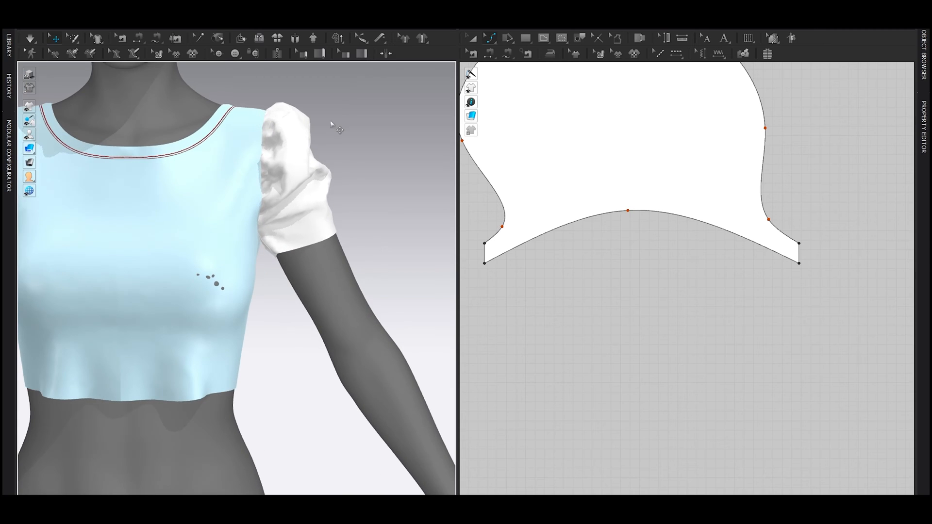
scroll(312, 244, "up", 5)
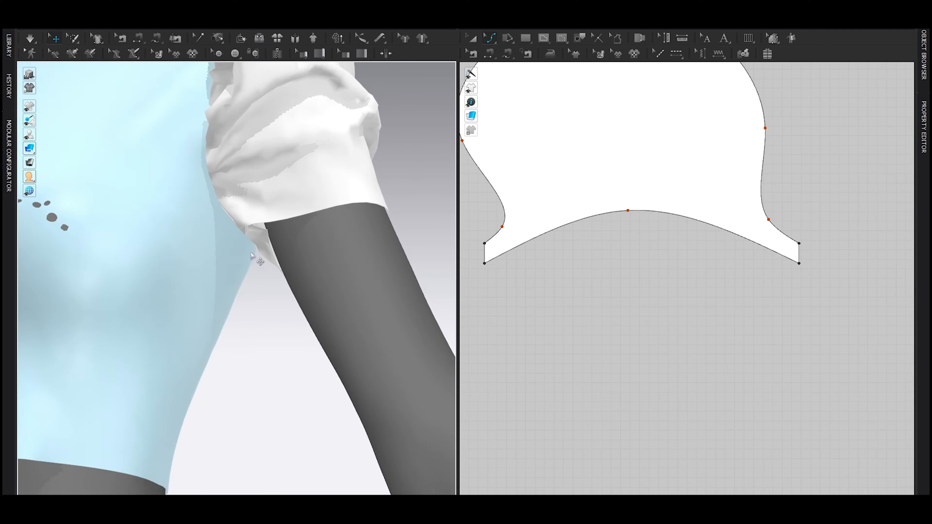
Freeze the sleeve and place a new rectangular pattern centred below its curved hem.
key("shift+a")
scroll(286, 208, "down", 2)
right_click_drag(287, 209, 296, 230)
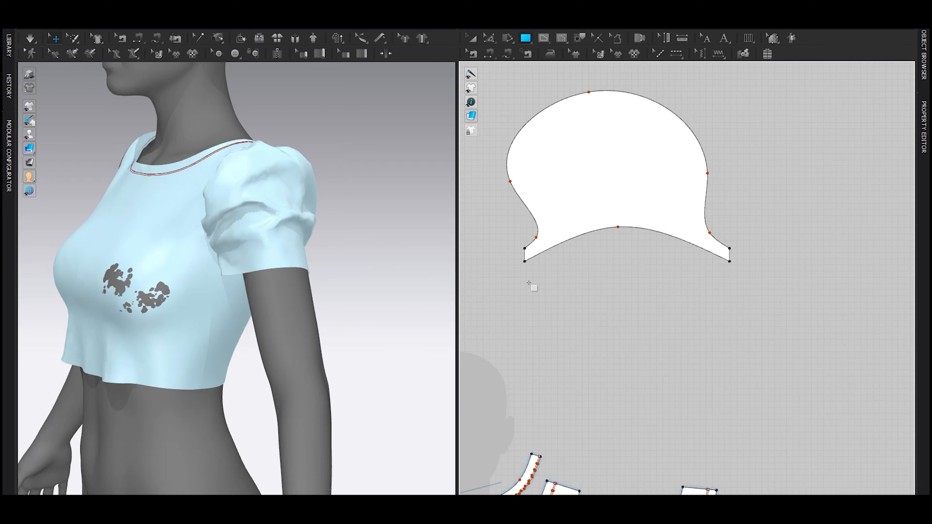
left_click_drag(517, 279, 682, 320)
key("a")
left_click_drag(626, 298, 653, 298)
Arrange the rectangle around the avatar's upper arm using the arrangement points.
right_click_drag(340, 320, 306, 335)
middle_click_drag(306, 335, 312, 310)
key("shift+f")
left_click(265, 330)
key("shift+f")
right_click_drag(243, 317, 337, 320)
middle_click_drag(408, 320, 242, 352)
right_click_drag(287, 329, 316, 328)
Sew the rectangle's upper edge to the sleeve hem and simulate it down onto the arm.
key("n")
left_click(573, 280)
left_click(582, 235)
key("a")
left_click_drag(309, 330, 270, 292)
key("space")
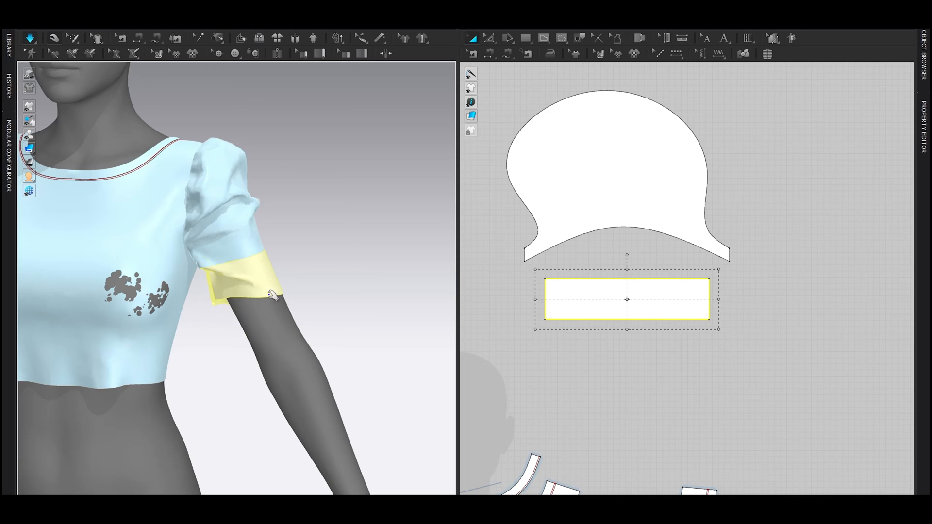
left_click_drag(222, 291, 228, 324)
key("space")
Sew the rectangle's two short sides together to form a tube and simulate it.
key("n")
left_click(546, 294)
left_click(707, 299)
key("a")
key("space")
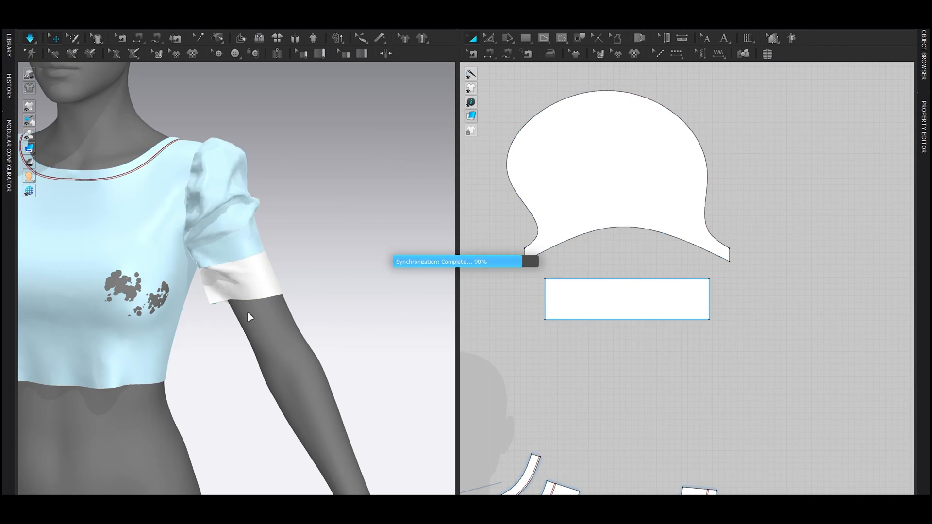
Narrow the lower sleeve rectangle evenly on both sides to about 243 mm and resimulate it around the arm.
scroll(250, 306, "up", 5)
left_click(619, 303)
key("space")
left_click_drag(705, 302, 702, 303)
key("space")
key("space")
left_click(577, 336)
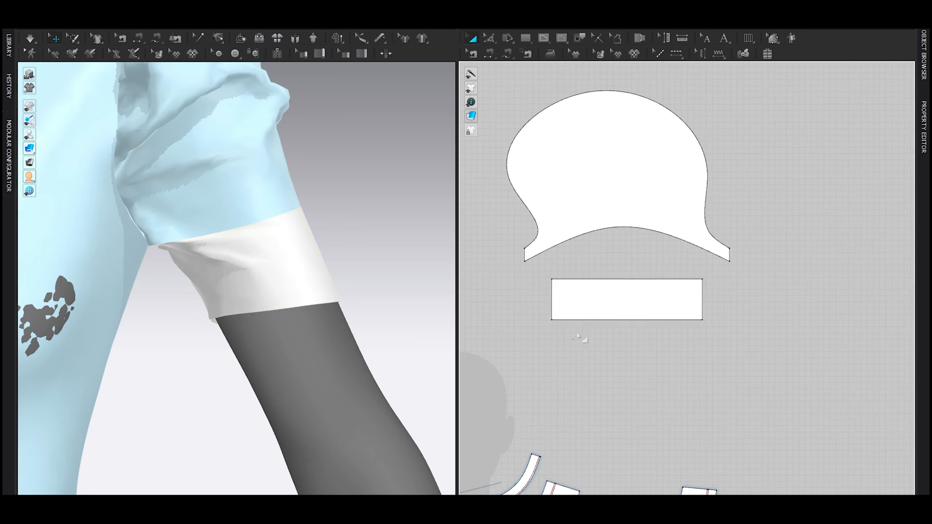
Lengthen the lower sleeve by pulling its bottom edge down in three stages, simulating after each change.
left_click_drag(597, 320, 597, 349)
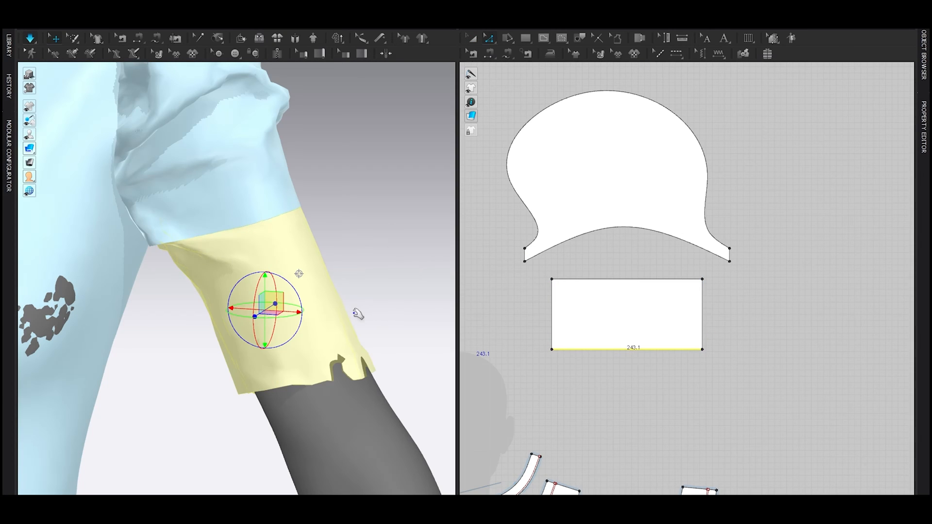
key("space")
scroll(271, 304, "down", 5)
key("space")
left_click_drag(603, 348, 602, 363)
key("space")
key("space")
left_click_drag(613, 363, 639, 376)
key("space")
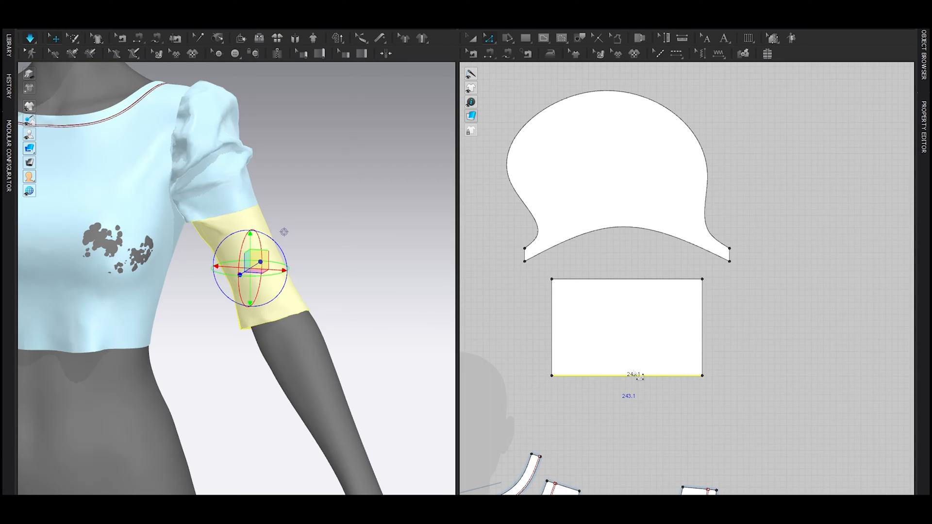
key("space")
Widen the lower sleeve rectangle evenly to about 258 mm and resimulate it.
key("a")
left_click(628, 330)
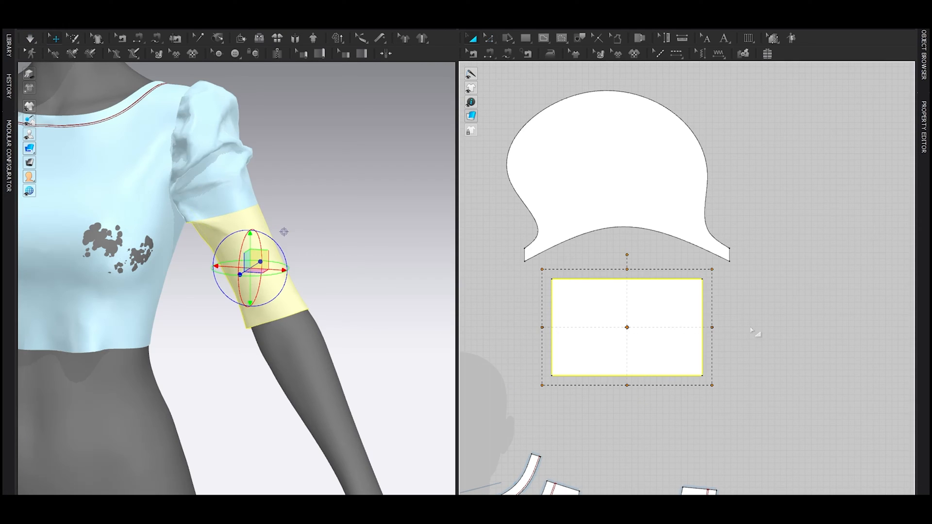
left_click(723, 327)
key("space")
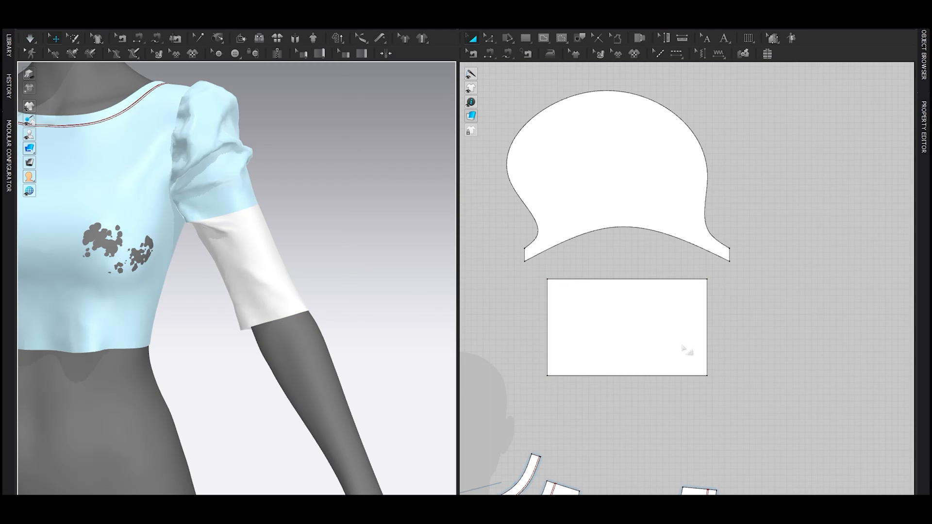
Unfreeze all patterns and simulate the complete top, then examine the lower sleeve from the back and front.
key("ctrl+a")
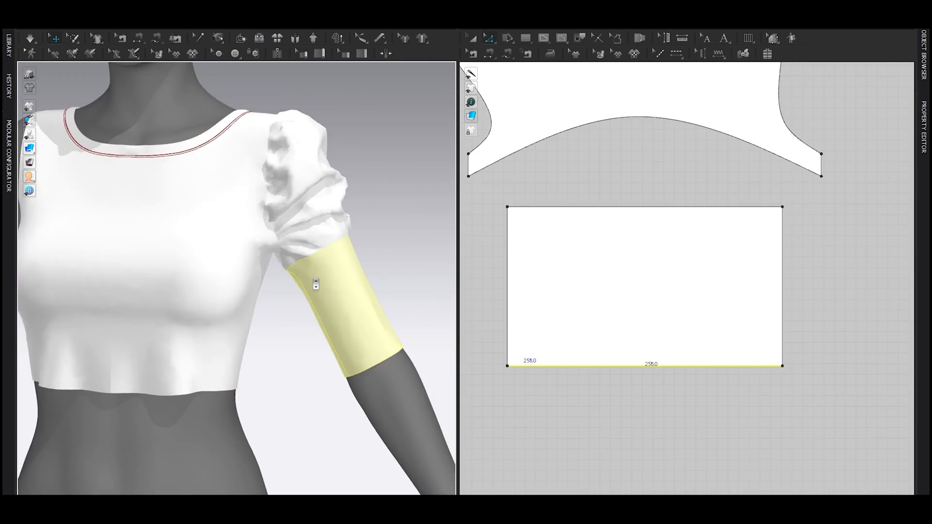
right_click_drag(312, 267, 153, 290)
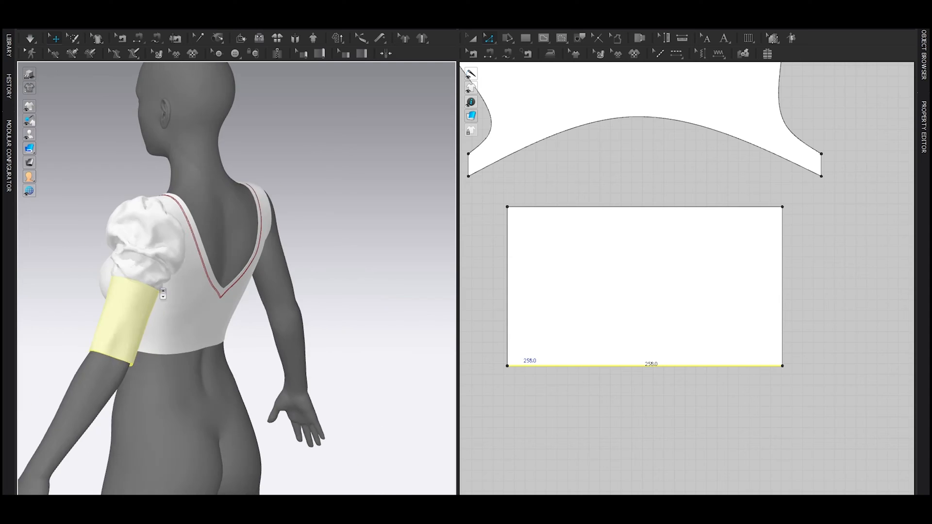
scroll(154, 290, "up", 5)
middle_click_drag(151, 307, 256, 304)
scroll(257, 306, "down", 4)
right_click_drag(233, 311, 207, 305)
scroll(249, 311, "up", 4)
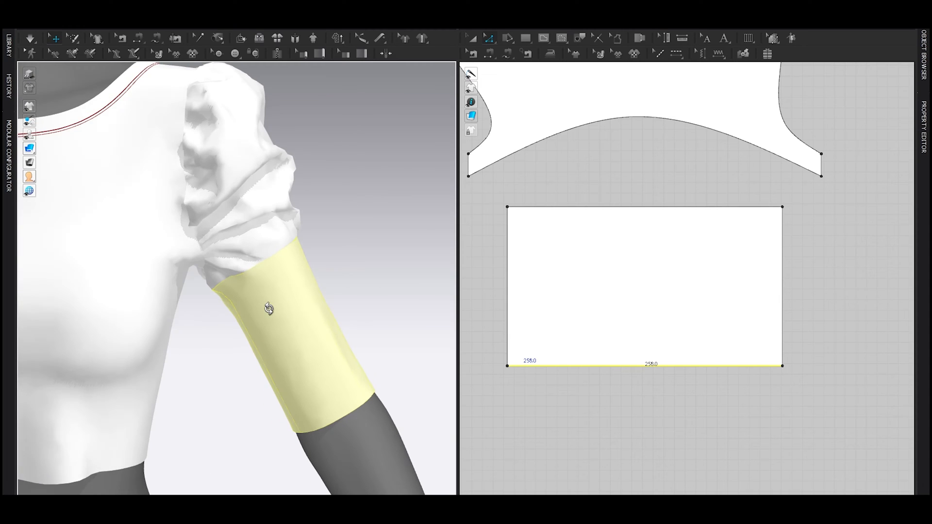
Examine the join between the puff sleeve and the lower sleeve on the arm and in the 2D patterns.
scroll(567, 262, "down", 2)
middle_click_drag(566, 262, 610, 325)
scroll(610, 325, "up", 3)
left_click(539, 214)
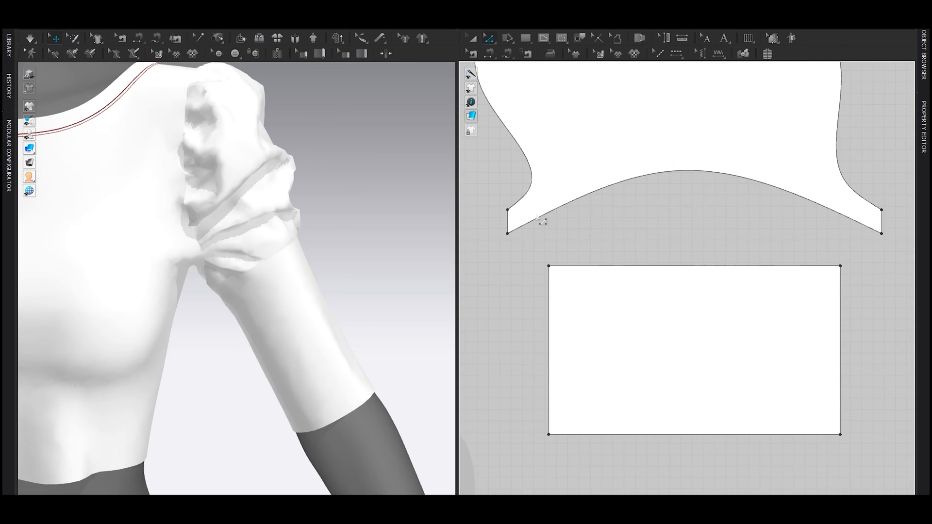
left_click(232, 291)
right_click_drag(335, 303, 287, 265)
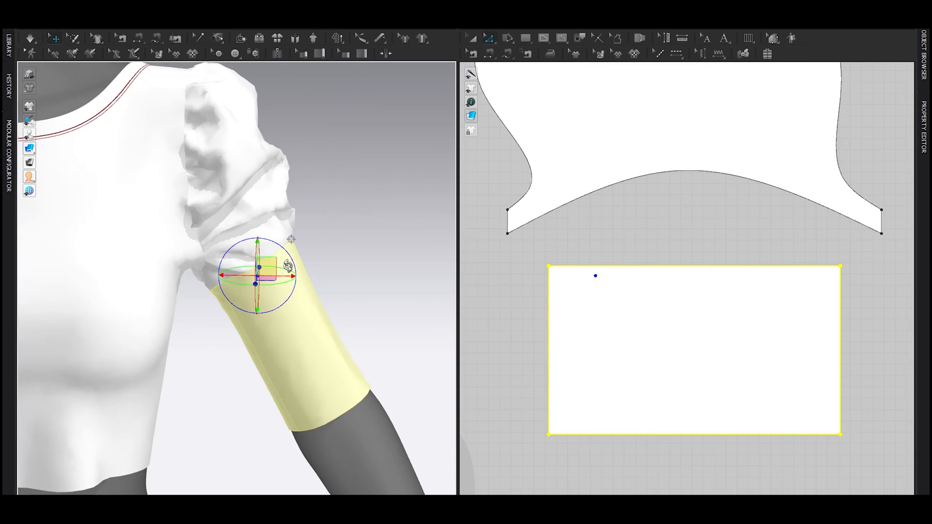
left_click(262, 224)
left_click(629, 228)
scroll(629, 228, "down", 2)
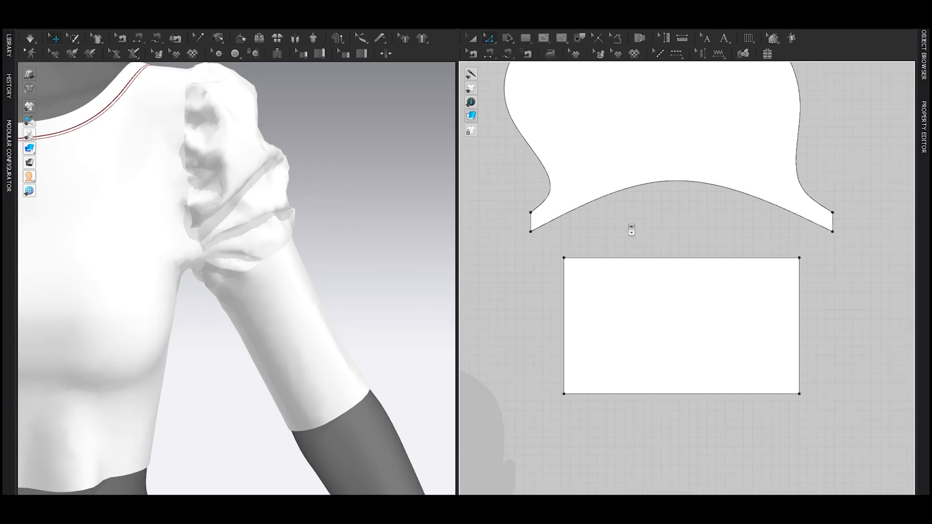
Offset the lower sleeve rectangle's top edge inward as one internal line at 8 mm.
left_click(607, 271)
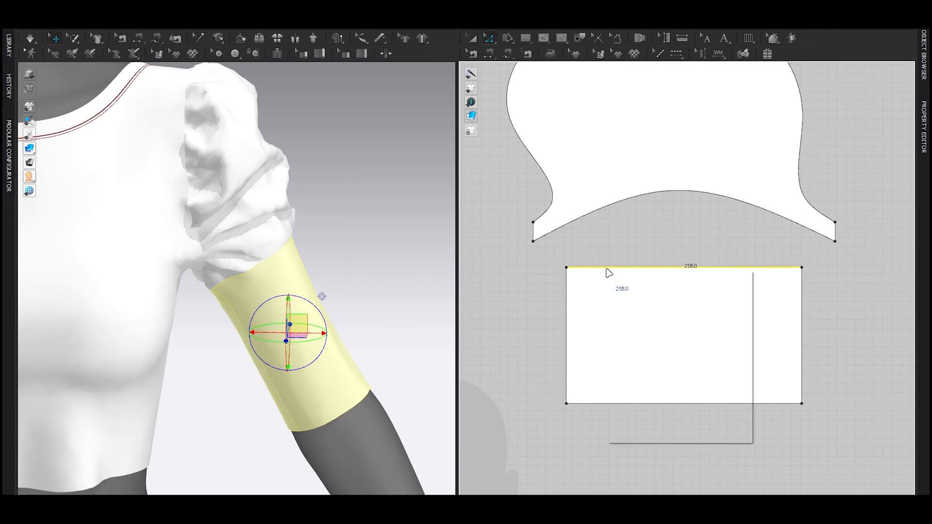
right_click(608, 270)
left_click(642, 367)
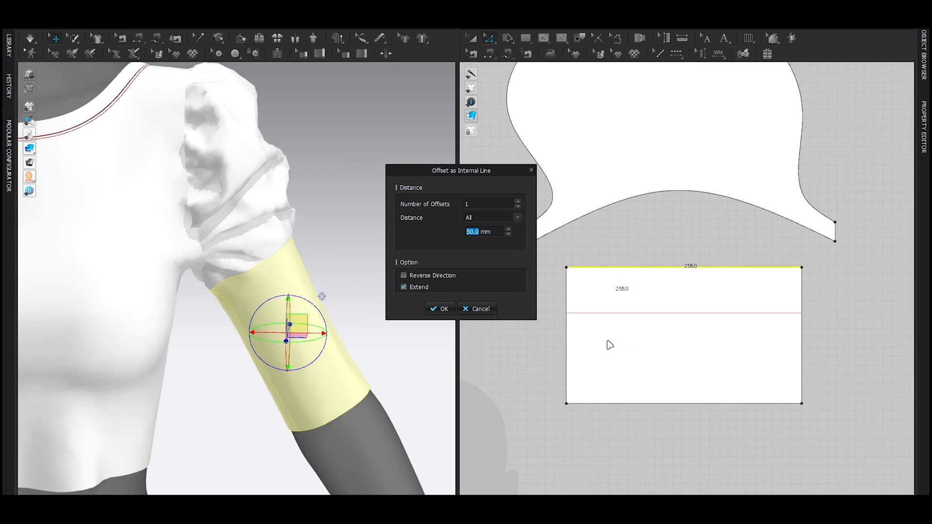
type("10")
key("ctrl+a")
type("8")
left_click(445, 306)
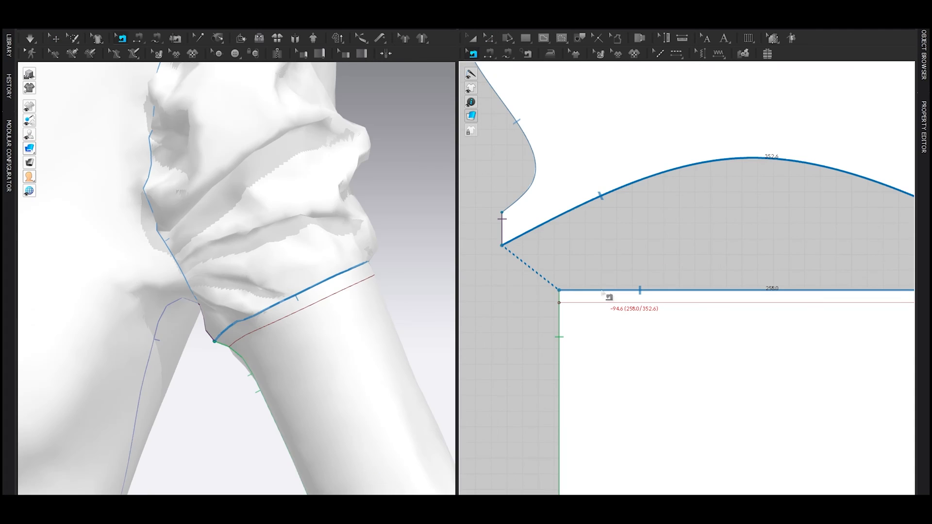
Re-sew the puff sleeve's curved hem to the new internal line instead of the lower sleeve's top edge.
left_click(602, 291)
scroll(602, 294, "down", 2)
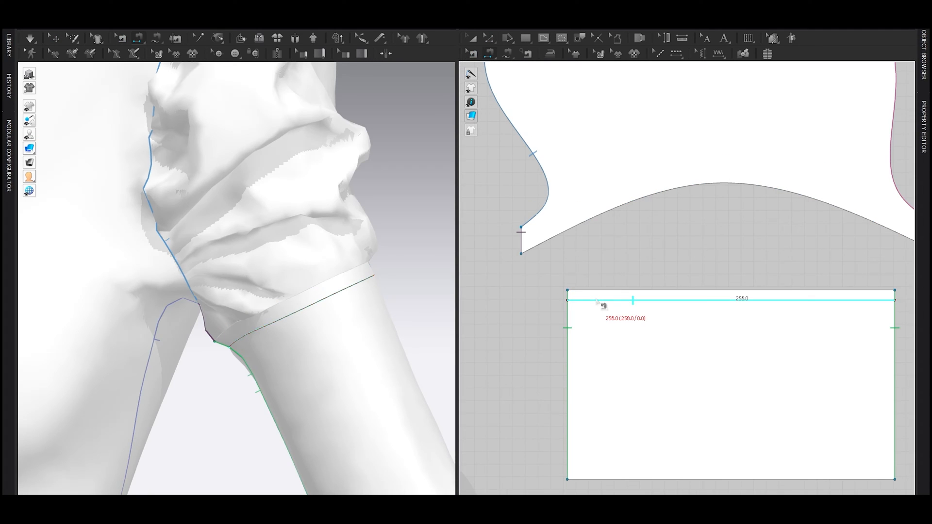
left_click(600, 217)
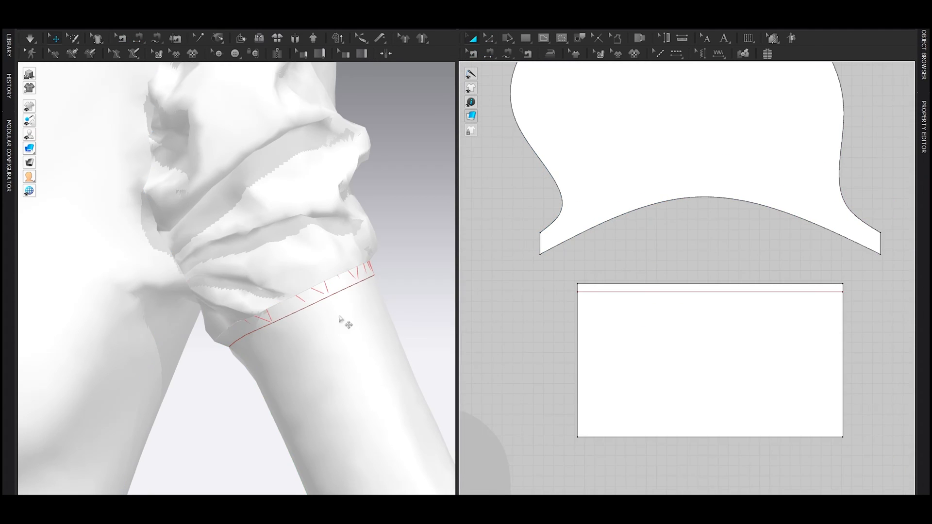
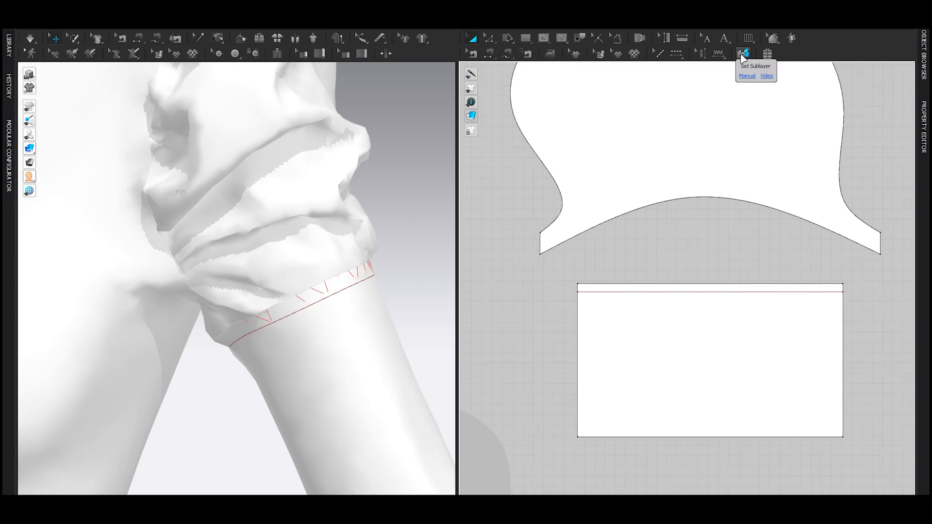
Set a sublayer relation from the lower sleeve rectangle to the puff sleeve and simulate the garment.
left_click(743, 54)
scroll(723, 201, "down", 2)
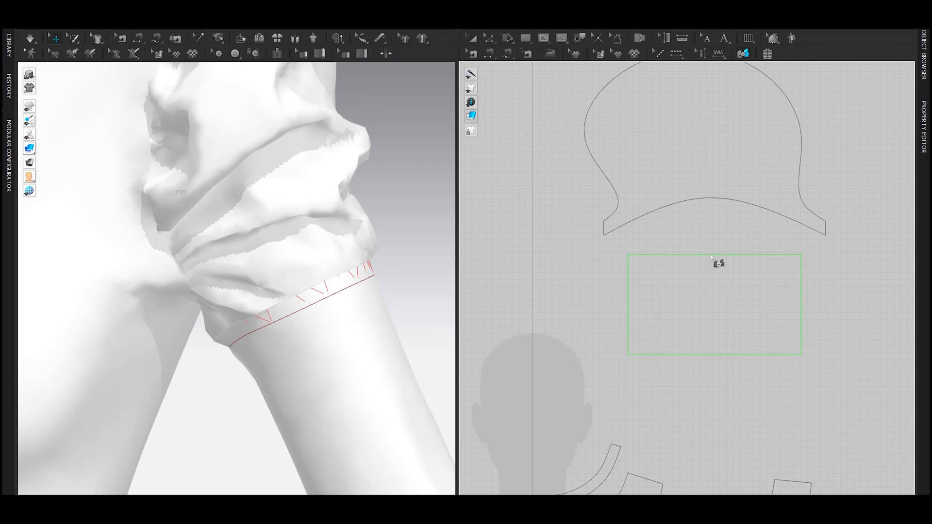
left_click(705, 298)
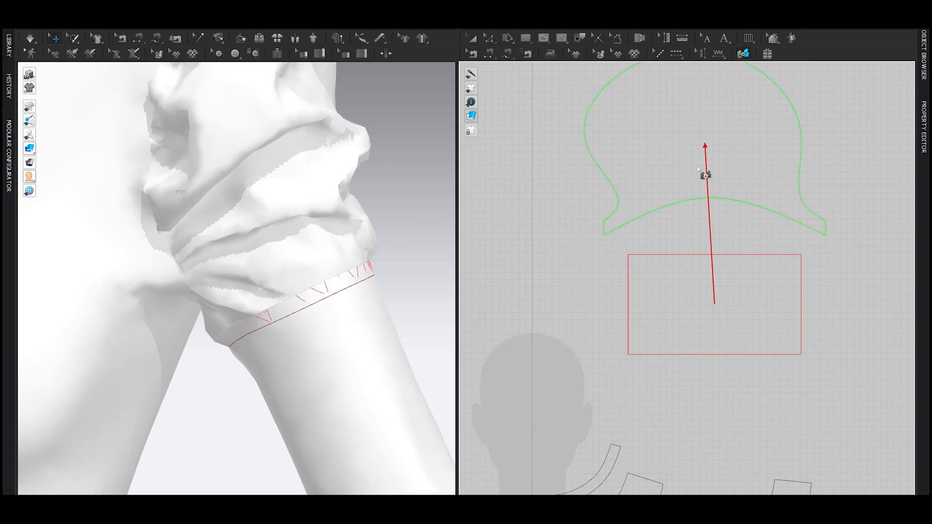
left_click(698, 169)
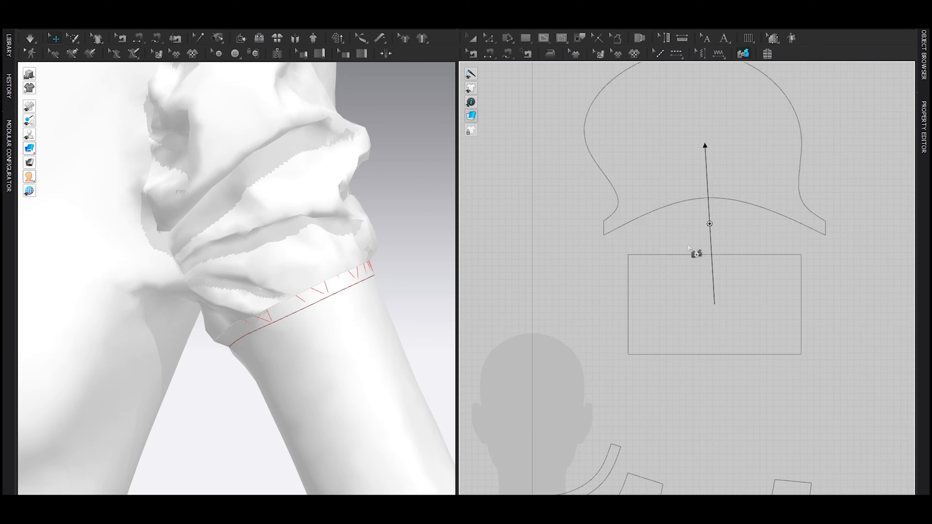
left_click(471, 38)
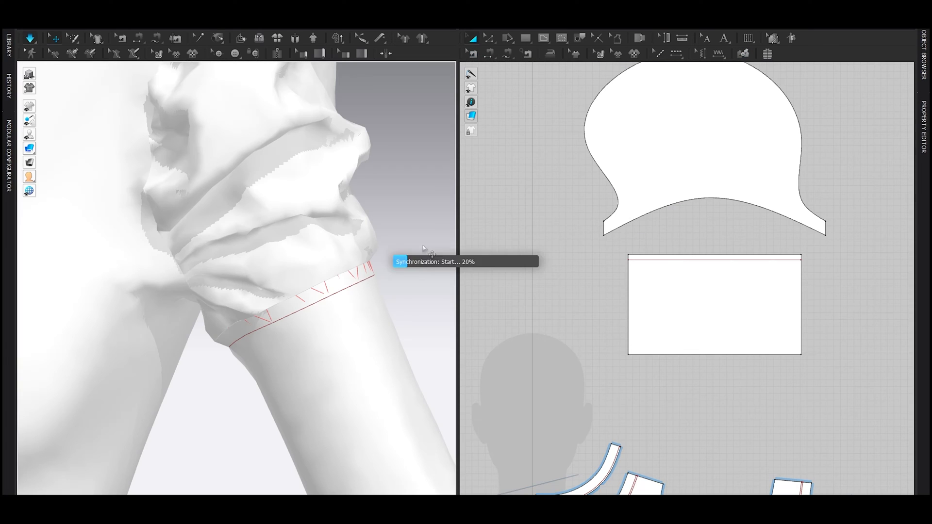
key("space")
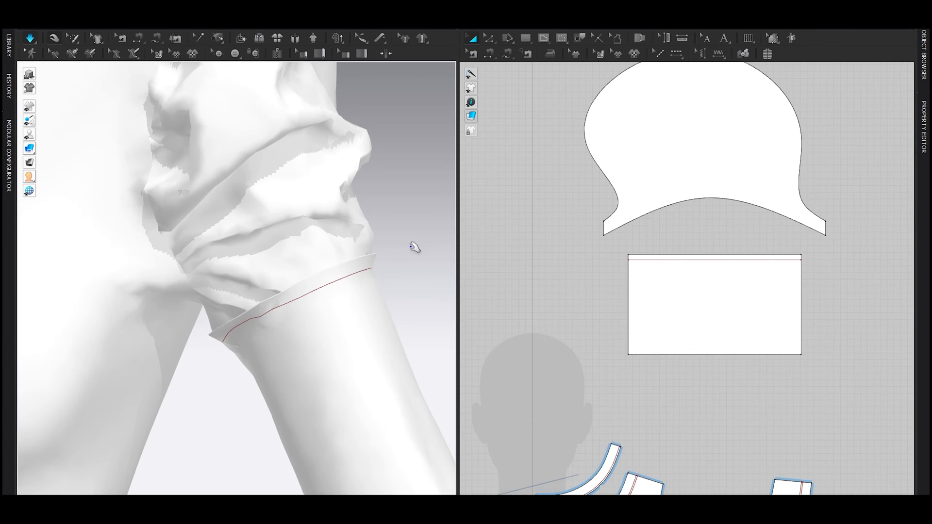
Copy the narrow strip at the lower sleeve's top and paste it as a separate pattern about 24 mm higher.
key("z")
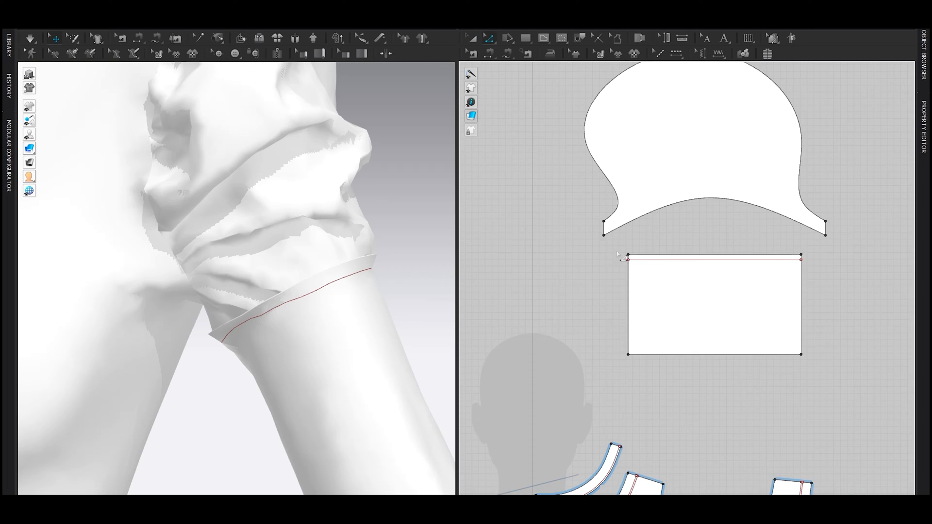
left_click_drag(796, 285, 812, 288)
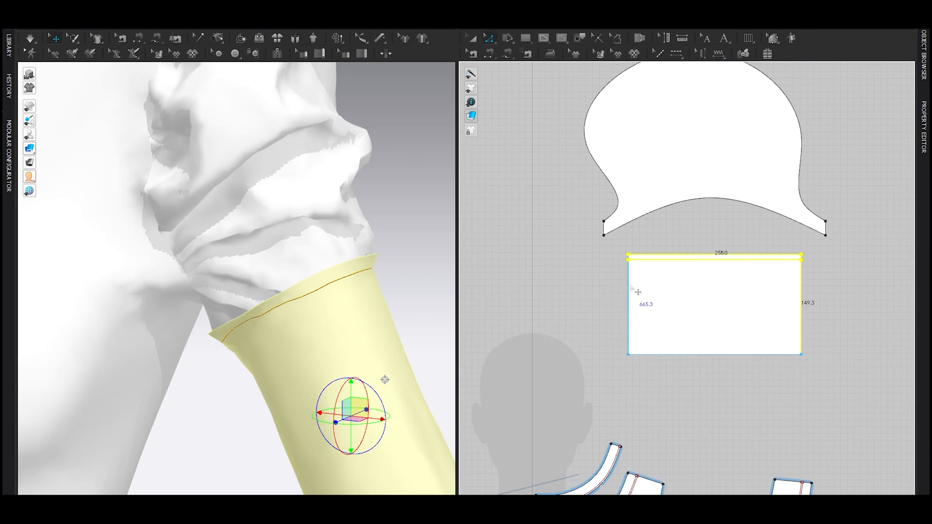
key("ctrl+v")
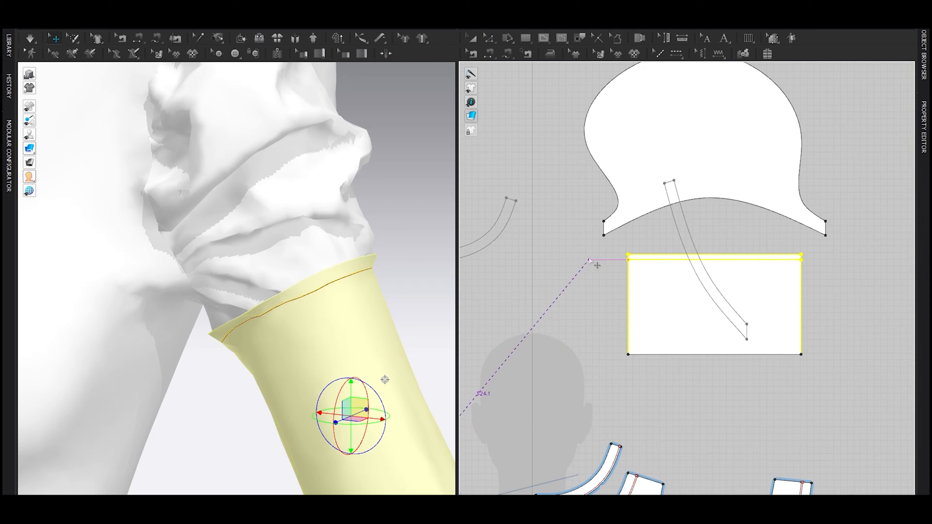
key("Escape")
key("ctrl+c")
key("ctrl+v")
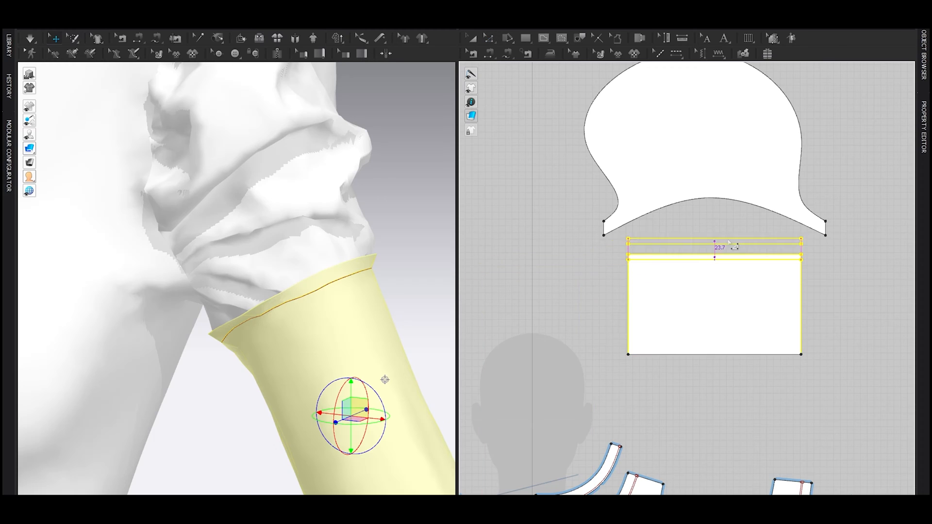
left_click(722, 242)
Sew the pasted strip's long edges to the lower sleeve's top edge and its internal line.
scroll(657, 247, "up", 3)
key("n")
left_click(645, 243)
left_click(645, 268)
left_click(646, 262)
left_click(660, 234)
Set the upper strip's particle distance to 2 mm and its additional collision thickness to 0.8 mm.
key("a")
left_click(655, 237)
key("F4")
left_click(533, 252)
type("2")
key("Return")
left_click(520, 356)
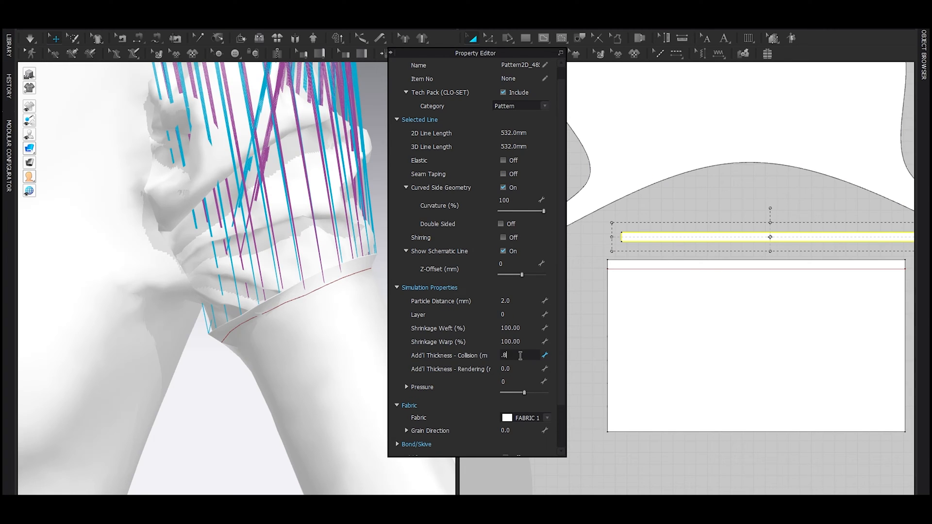
key("F4")
Superimpose the upper strip under the lower sleeve so it sits along the sleeve's top edge.
right_click_drag(340, 317, 313, 277)
scroll(313, 277, "down", 4)
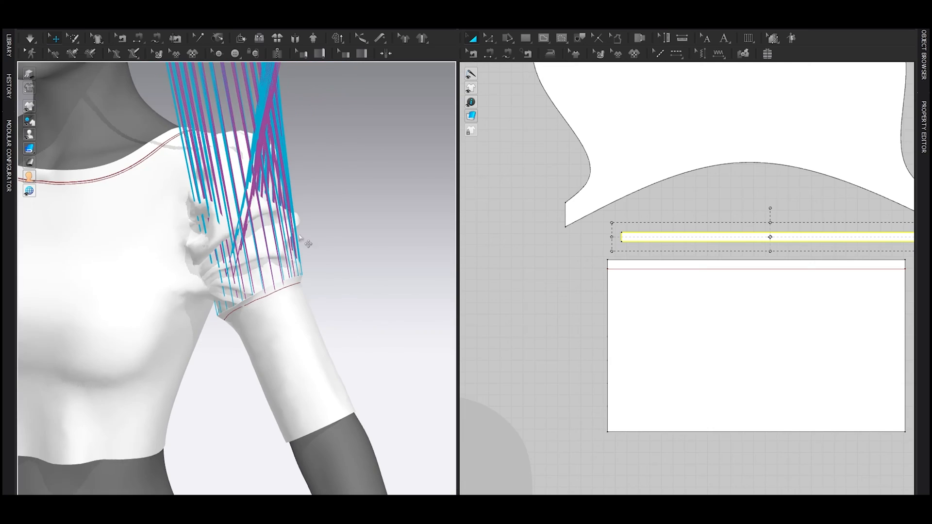
scroll(306, 198, "down", 4)
scroll(305, 198, "down", 3)
right_click(236, 166)
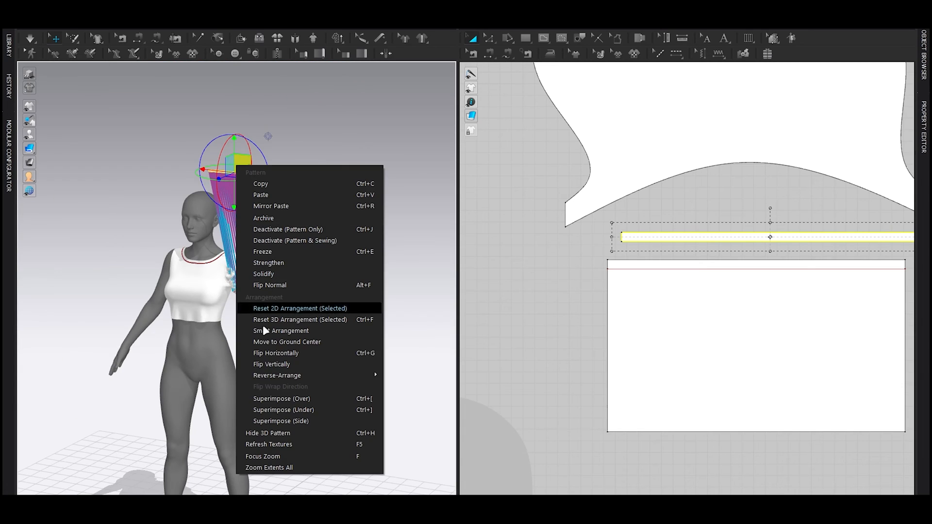
left_click(287, 410)
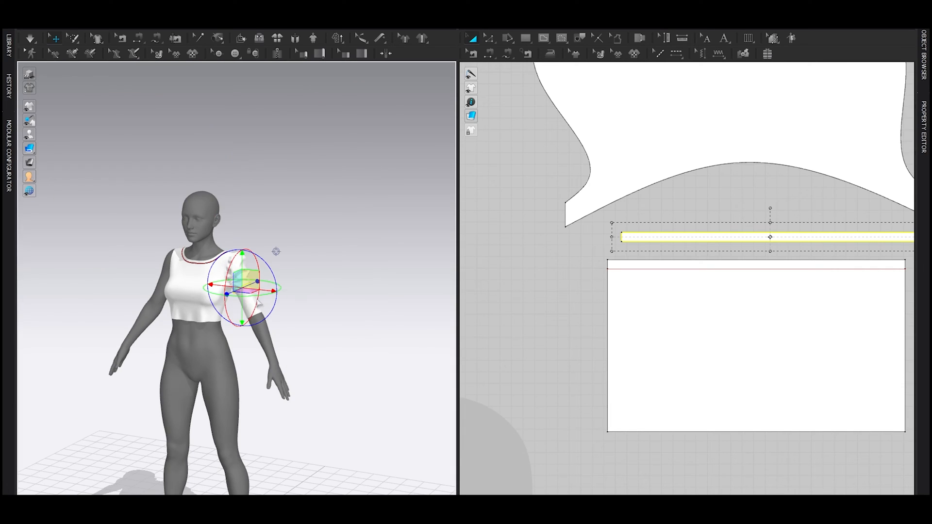
scroll(297, 307, "up", 5)
scroll(298, 307, "up", 6)
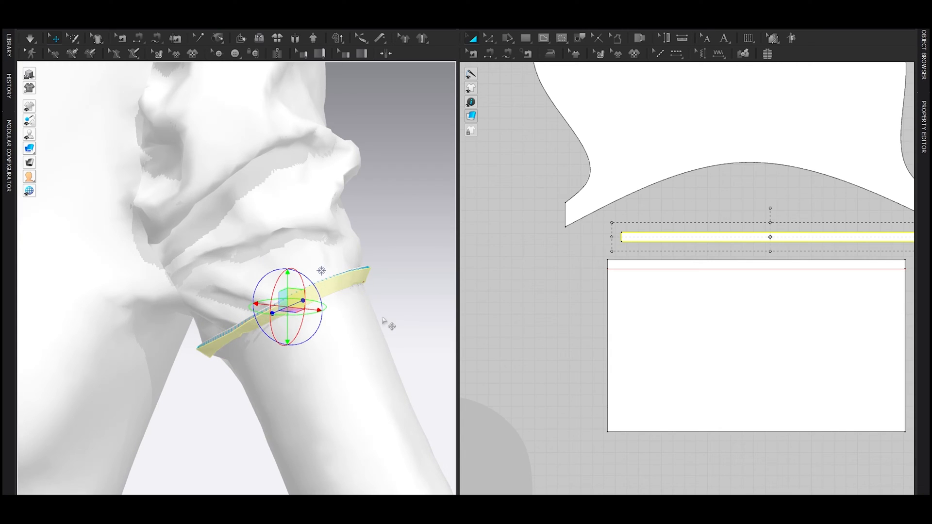
Sew the upper strip's two short ends together and simulate the band around the arm.
key("n")
left_click(621, 237)
middle_click_drag(852, 252, 670, 306)
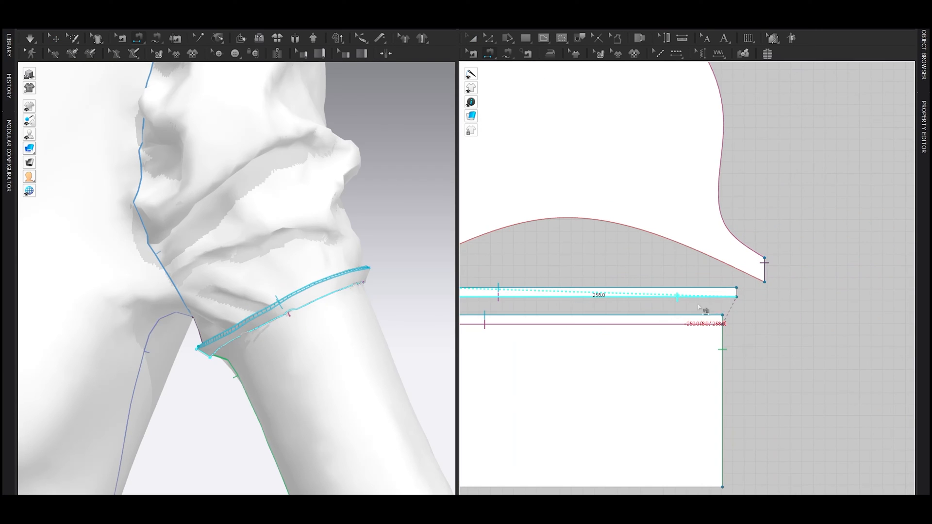
left_click(737, 291)
key("space")
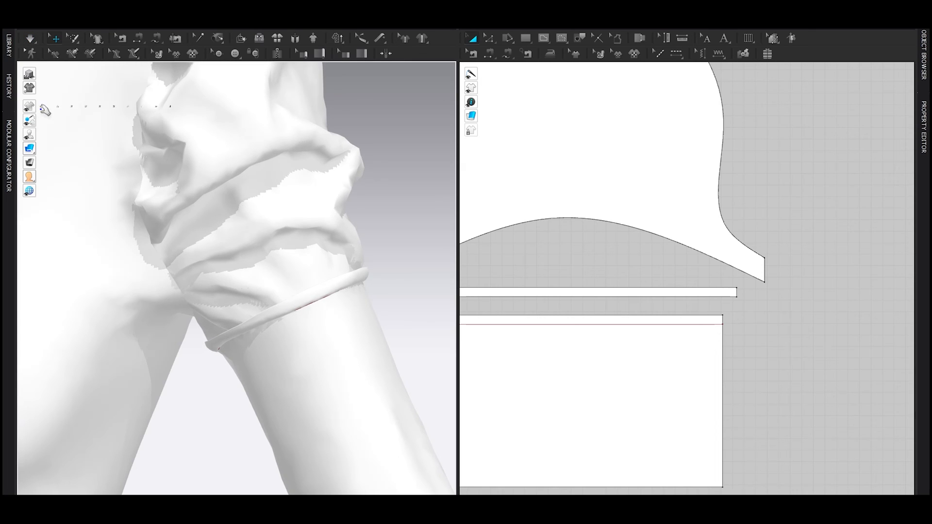
Hide the internal lines on the 3D garment and view the whole top with its sleeve.
left_click(86, 107)
scroll(253, 305, "down", 5)
scroll(291, 297, "down", 4)
right_click_drag(291, 297, 272, 316)
left_click(681, 359)
scroll(685, 363, "down", 4)
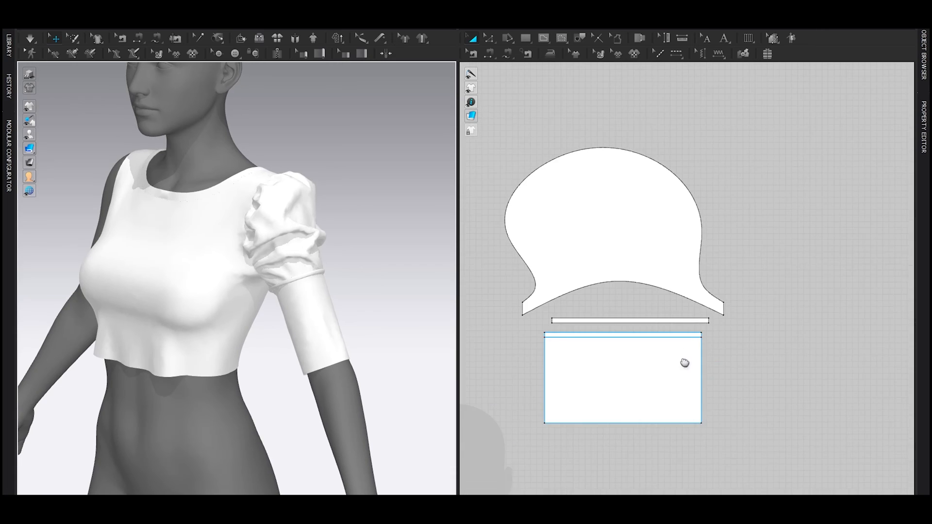
middle_click_drag(684, 363, 703, 348)
scroll(634, 387, "up", 3)
key("z")
left_click(546, 425)
key("o")
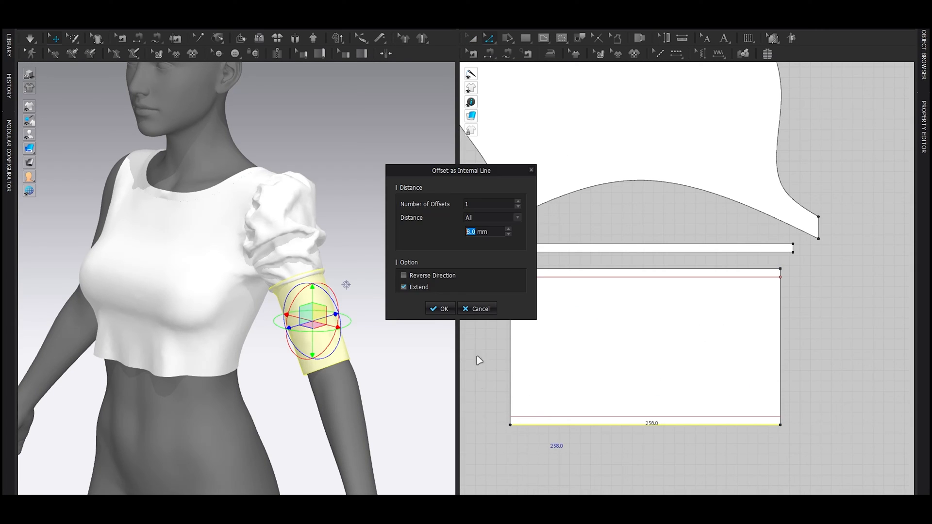
left_click(436, 312)
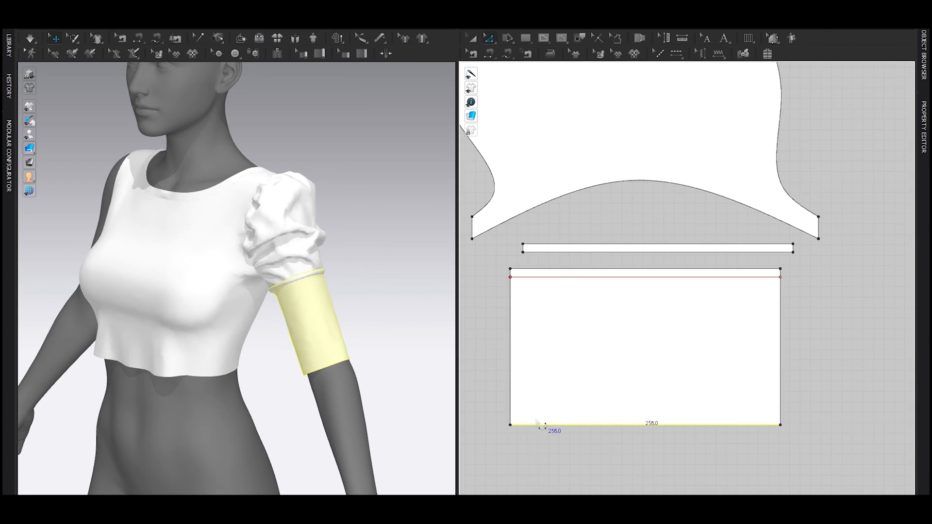
Offset the lower sleeve's bottom edge inward as an internal line at 10 mm.
right_click(540, 424)
left_click(538, 425)
type("o10")
left_click(436, 308)
Copy the 10 mm strip at the lower sleeve's bottom and paste it as a separate pattern about 32 mm lower.
scroll(593, 423, "down", 4)
left_click(546, 424)
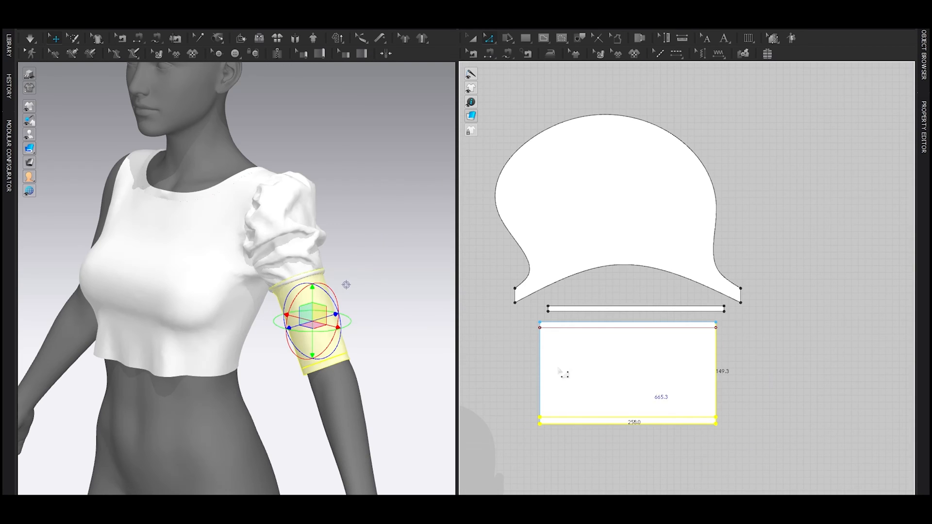
middle_click_drag(579, 450, 579, 411)
key("ctrl+v")
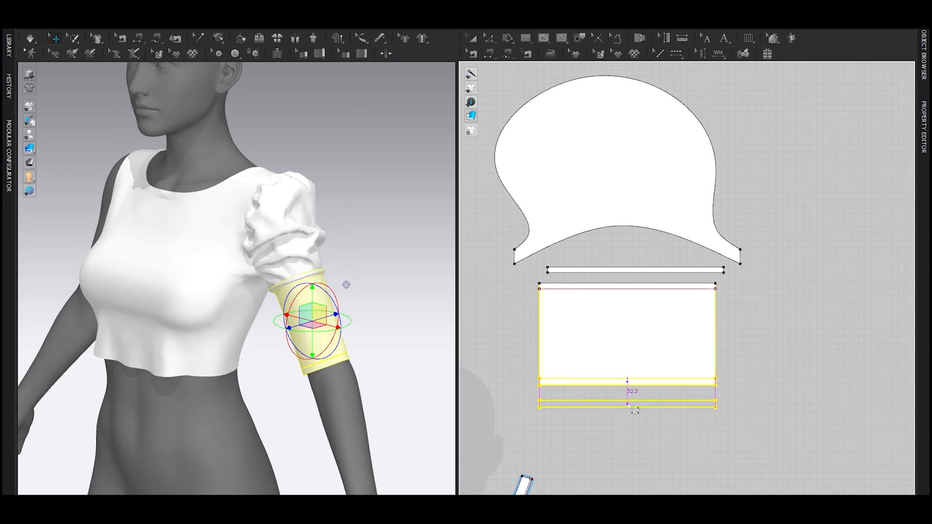
left_click(627, 403)
Sew the lower strip's long edges to the lower sleeve's bottom edge and its 10 mm internal line.
scroll(591, 402, "up", 3)
key("n")
left_click(565, 377)
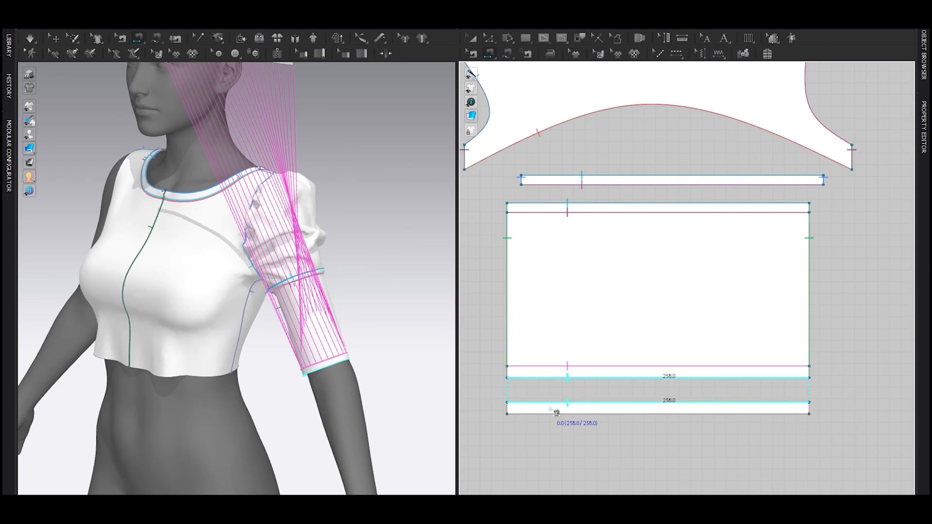
left_click(566, 413)
Set the lower strip's particle distance to 2 mm.
key("a")
double_click(524, 253)
type("2")
key("Return")
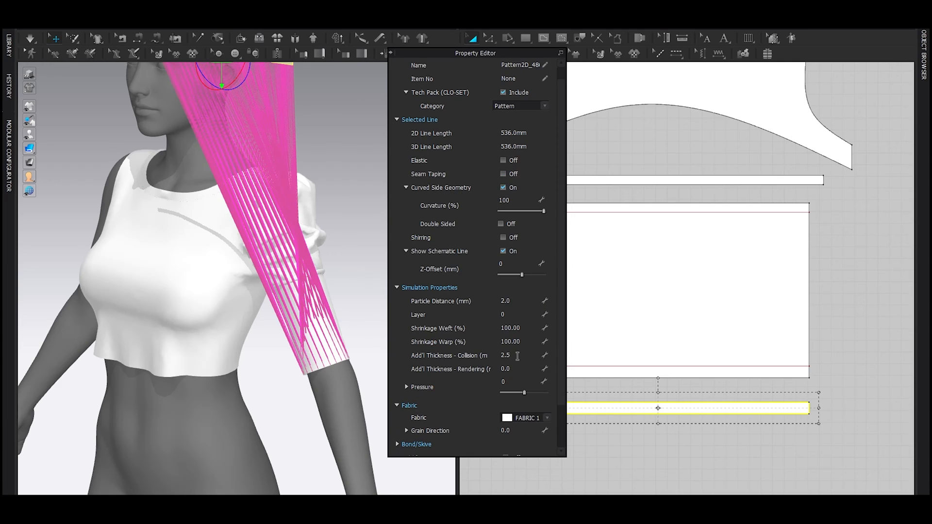
Sew the lower strip's two short ends together to close it into a band.
key("n")
left_click(506, 410)
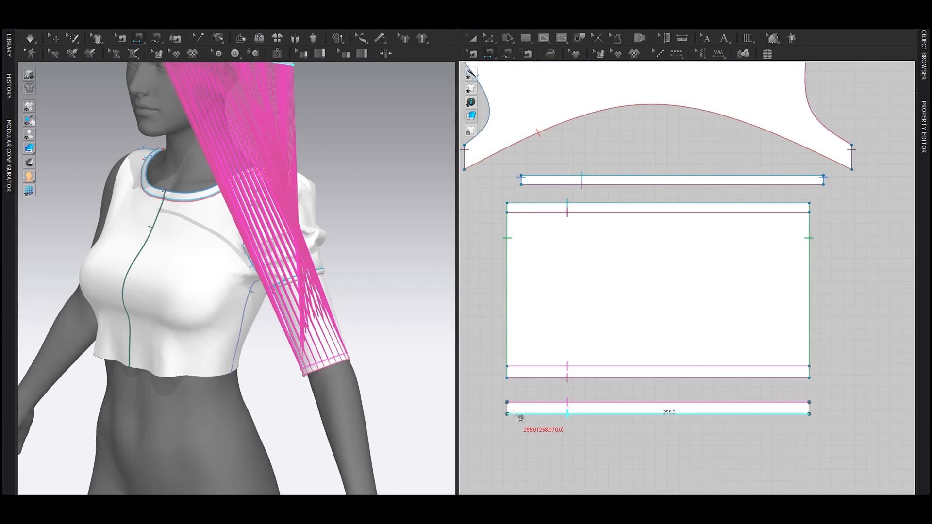
left_click(814, 412)
Select the lower facing strip and simulate it into place around the lower sleeve's bottom edge.
scroll(813, 411, "down", 3)
key("a")
left_click(776, 409)
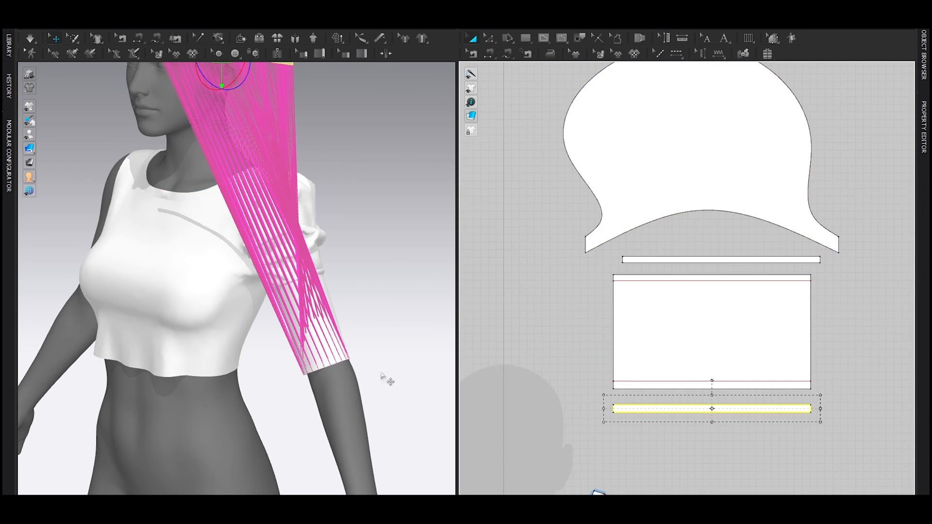
middle_click_drag(261, 310, 263, 340)
scroll(258, 342, "down", 3)
key("space")
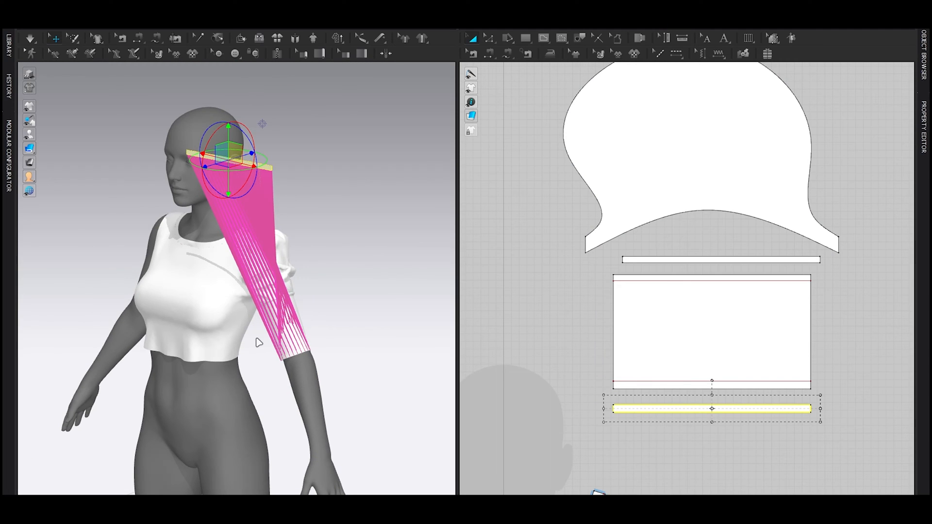
scroll(259, 342, "up", 6)
middle_click_drag(289, 353, 289, 341)
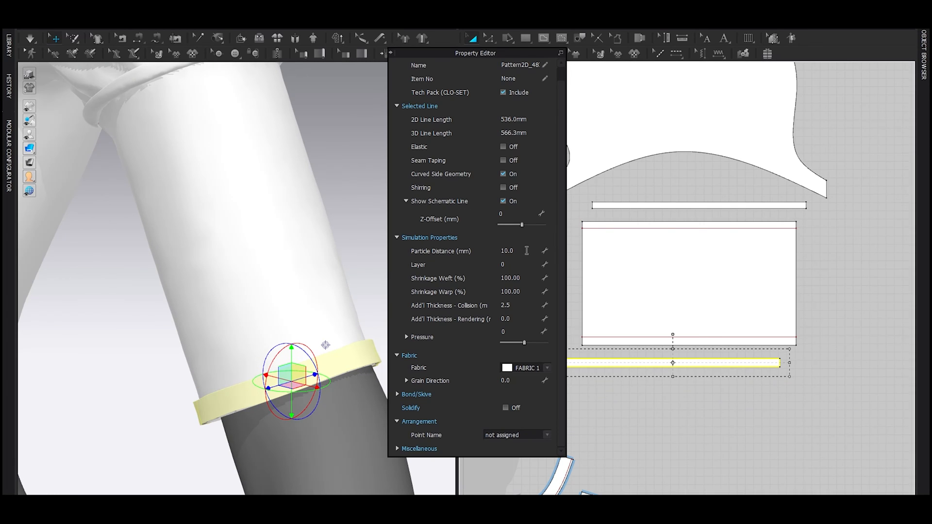
Set the lower strip's particle distance to 2 mm and open its additional collision thickness for editing.
left_click(525, 251)
type("2")
key("Return")
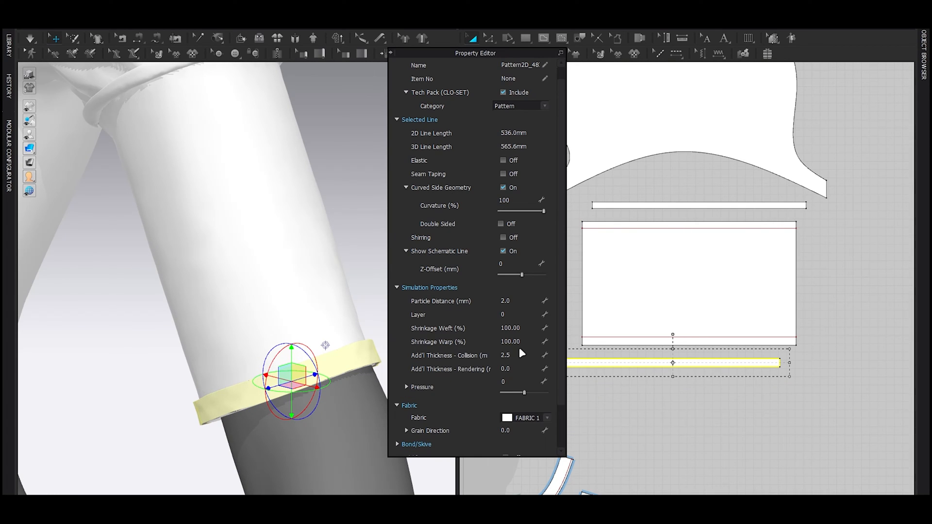
left_click(506, 354)
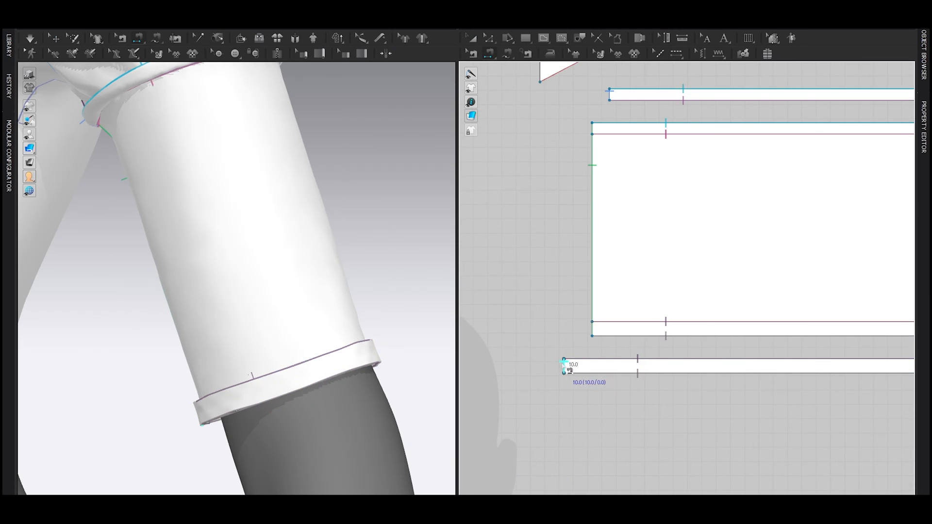
Sew the lower strip's two short ends together and simulate the sleeve band.
left_click(564, 364)
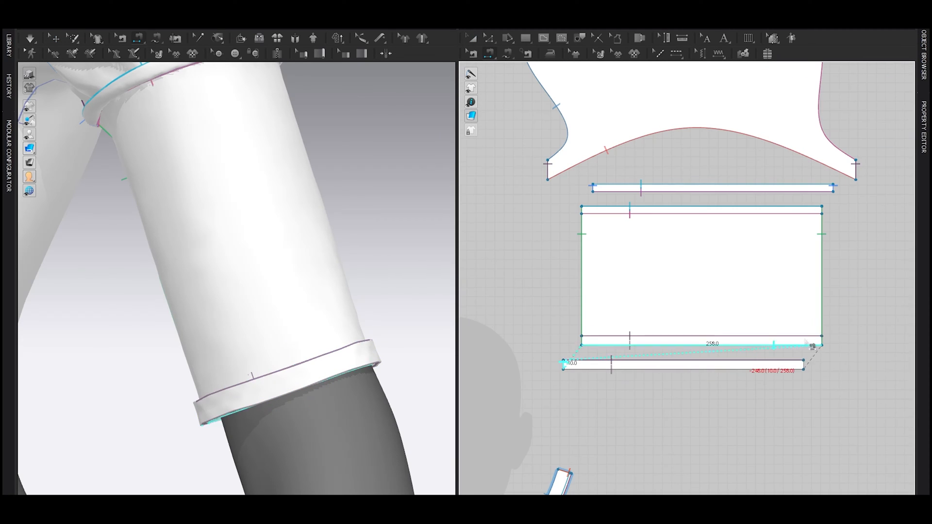
left_click(805, 366)
key("space")
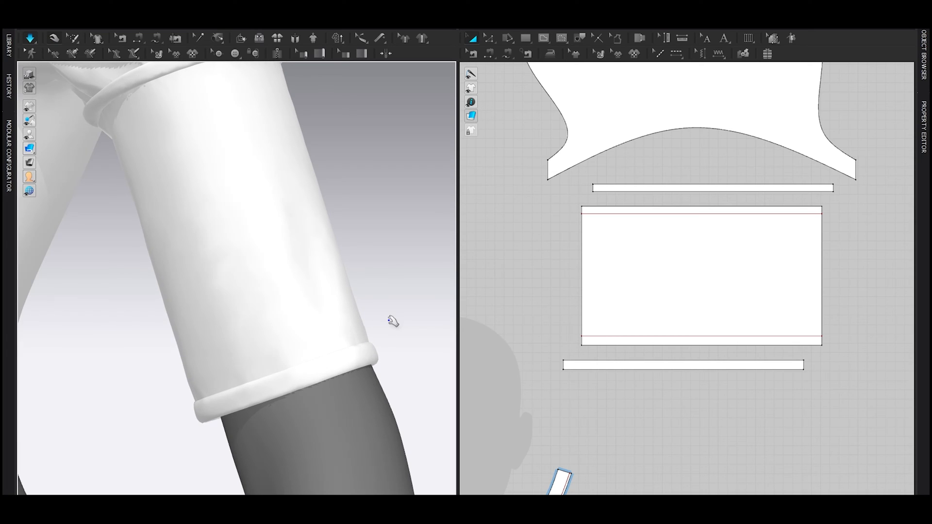
scroll(388, 309, "down", 8)
right_click_drag(264, 305, 283, 310)
key("space")
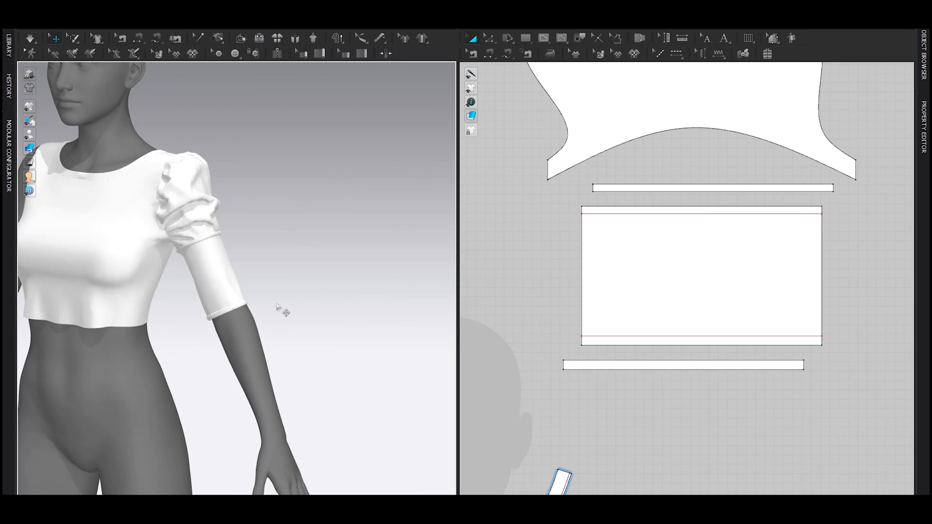
Hide the avatar and examine the sleeve with its puff, fitted lower section and end band.
scroll(283, 310, "down", 2)
middle_click_drag(242, 323, 298, 307)
key("shift+a")
right_click_drag(298, 306, 264, 294)
scroll(264, 293, "down", 3)
scroll(267, 296, "up", 5)
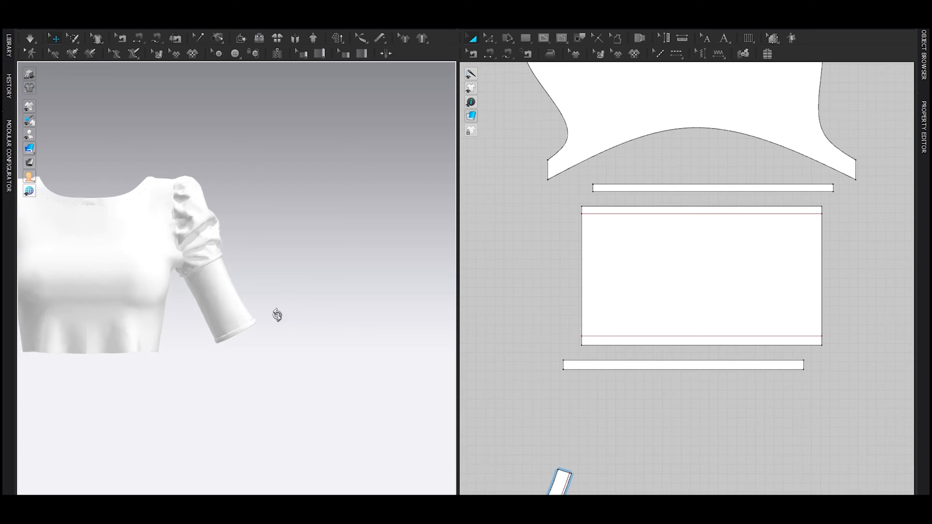
middle_click_drag(277, 316, 286, 298)
scroll(655, 308, "down", 5)
scroll(685, 324, "down", 2)
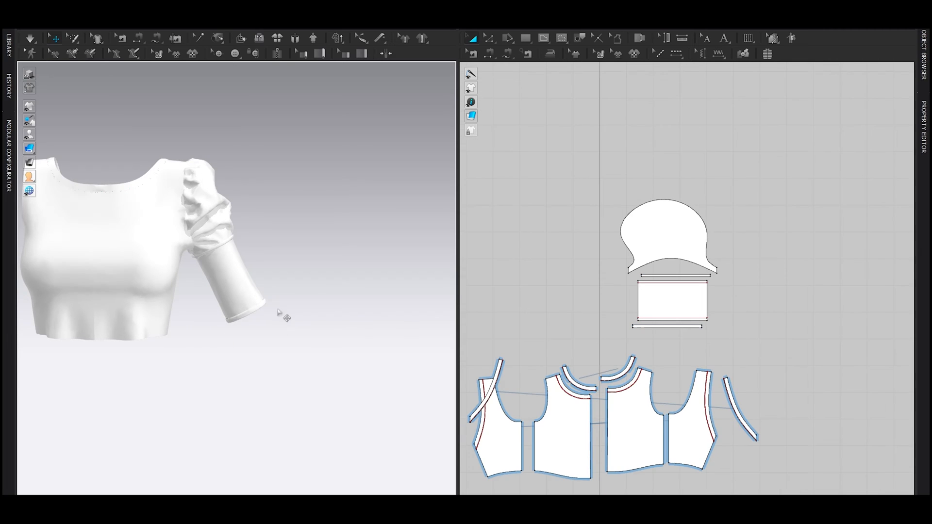
Select all four sleeve patterns and place a linked mirrored copy on the opposite side of the pattern layout.
scroll(280, 312, "down", 3)
left_click_drag(744, 343, 581, 178)
middle_click_drag(579, 248, 657, 246)
key("ctrl+d")
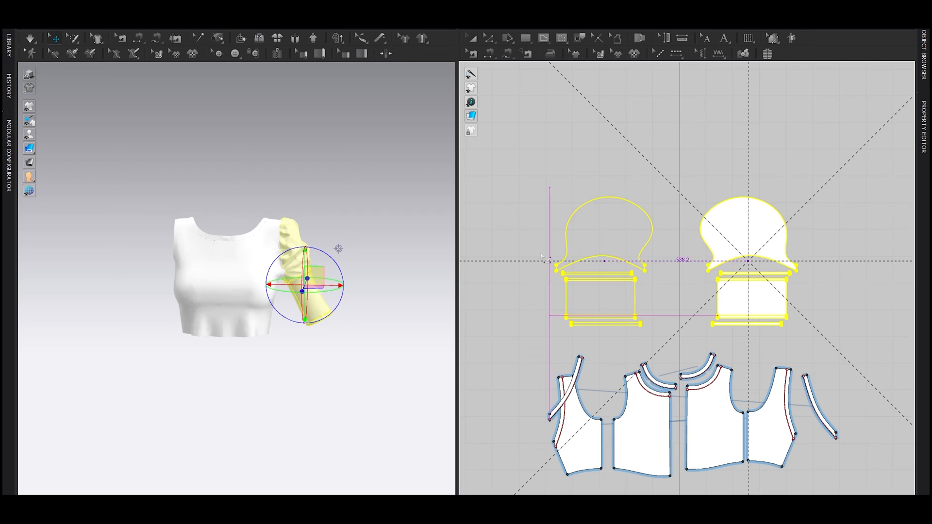
left_click(605, 262)
Show the avatar, move the mirrored sleeve outward onto the bare arm, and simulate the garment.
middle_click_drag(202, 291, 264, 290)
key("shift+a")
right_click_drag(264, 289, 269, 320)
scroll(270, 257, "up", 3)
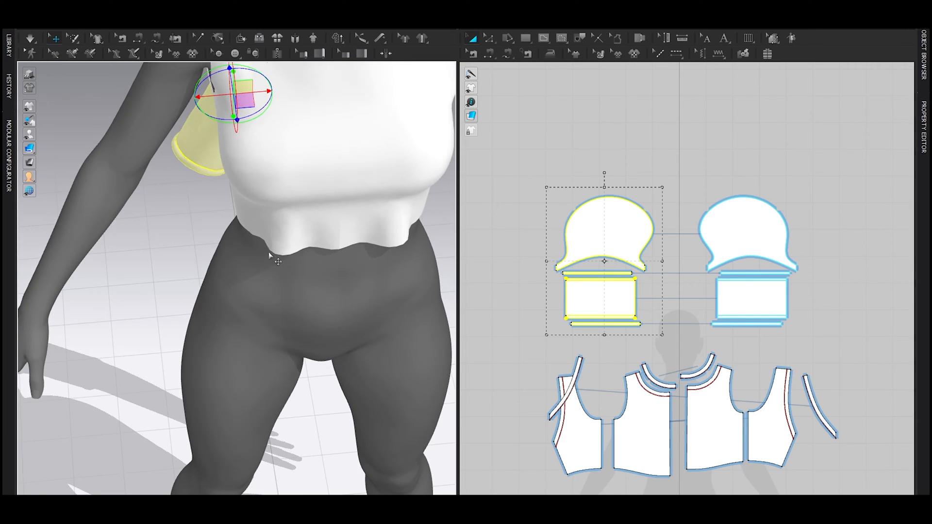
middle_click_drag(210, 96, 236, 200)
left_click_drag(235, 199, 153, 207)
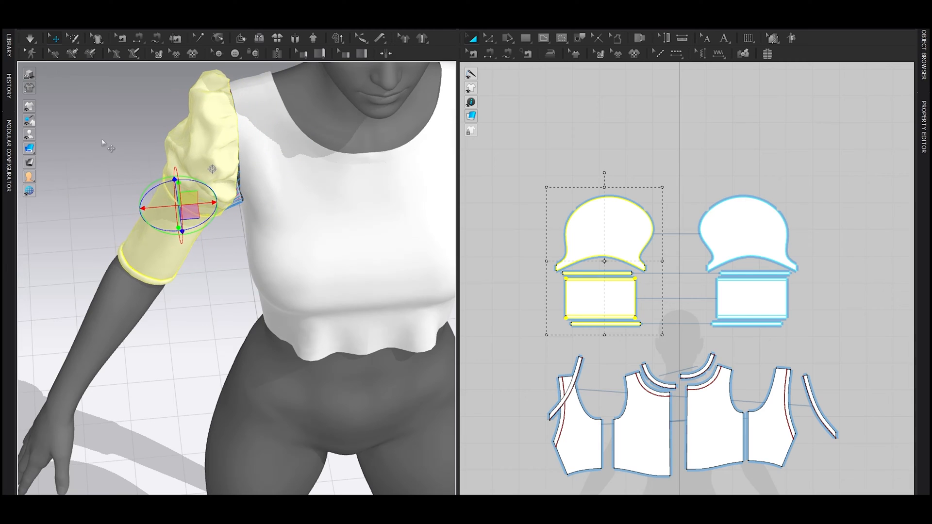
left_click(108, 145)
middle_click_drag(241, 193, 232, 249)
key("space")
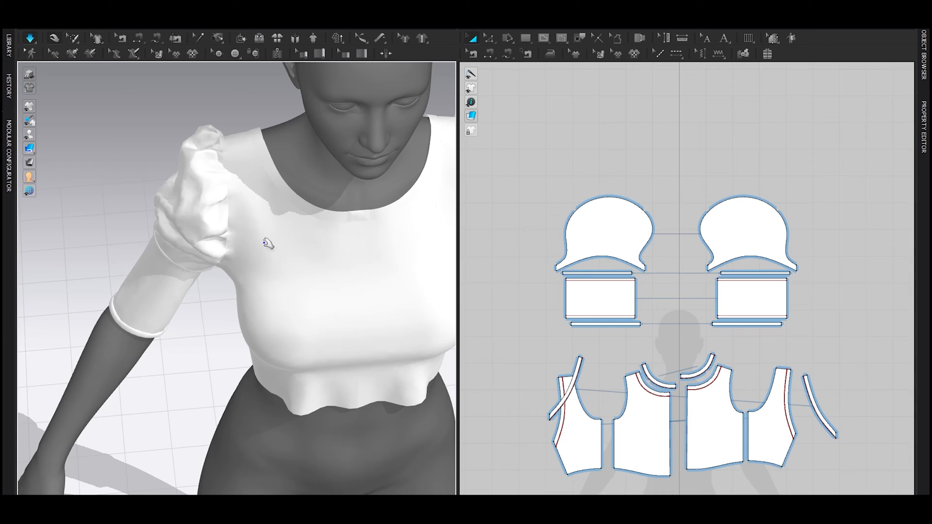
Examine the top with both sleeves from several angles without the avatar, including the neckline facing and hem.
key("2")
key("shift+a")
right_click_drag(375, 271, 191, 255)
key("shift+a")
right_click_drag(345, 277, 437, 283)
right_click_drag(233, 282, 328, 284)
key("shift+a")
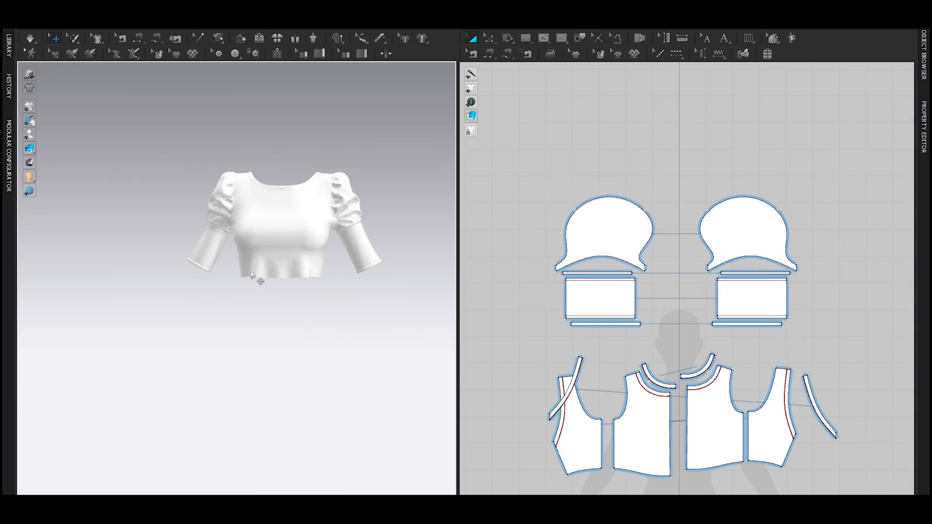
scroll(250, 275, "up", 5)
left_click(295, 262)
scroll(311, 307, "up", 3)
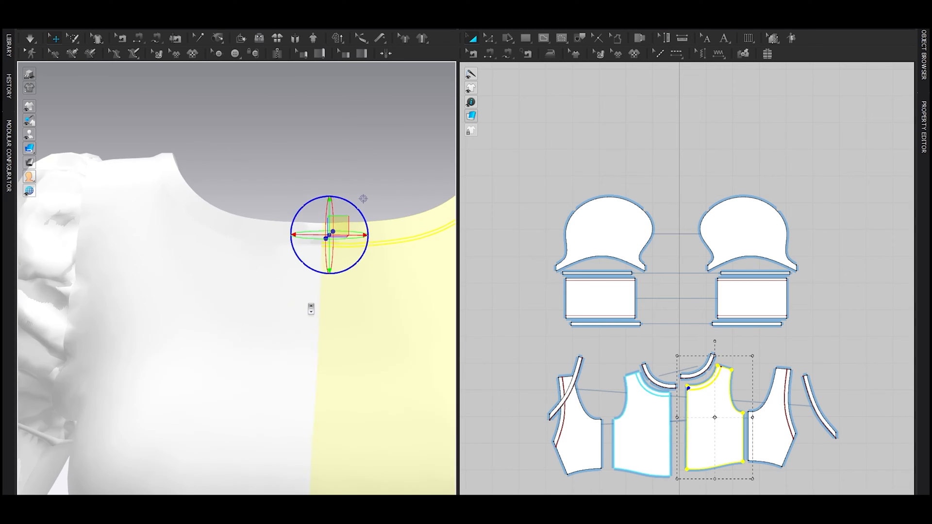
left_click(269, 230)
left_click(341, 193)
scroll(289, 277, "down", 4)
middle_click_drag(288, 277, 287, 146)
scroll(277, 315, "up", 1)
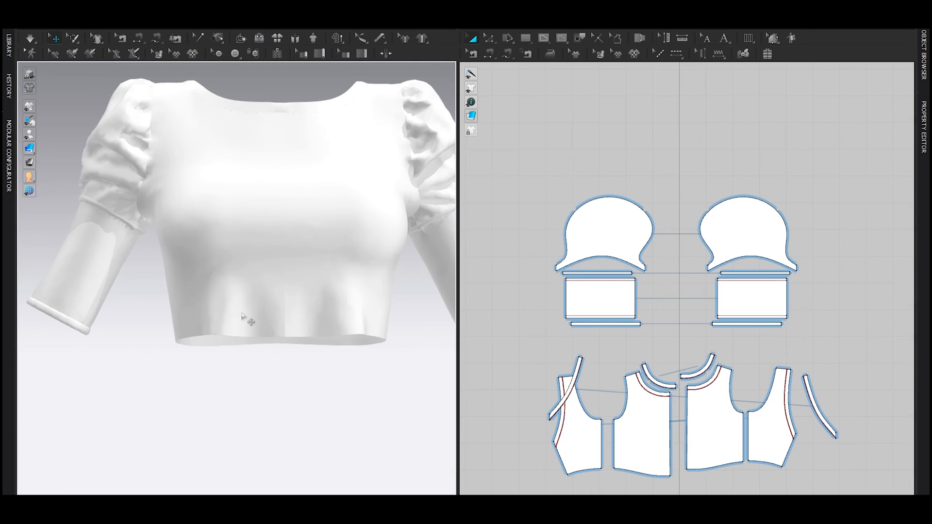
Raise the centre-front corner point of the front panel's hem slightly.
left_click(236, 305)
scroll(686, 471, "up", 4)
middle_click_drag(687, 471, 680, 420)
left_click(658, 420)
scroll(657, 420, "up", 3)
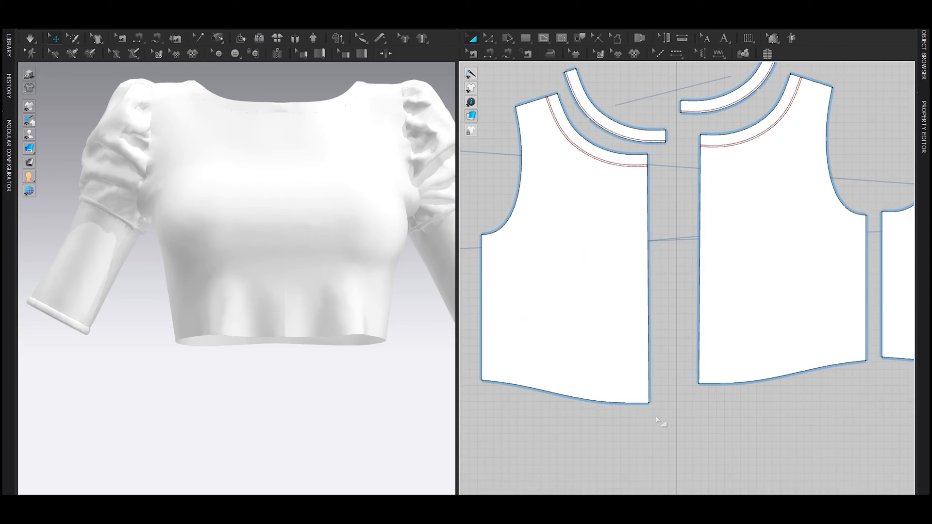
left_click_drag(649, 404, 648, 398)
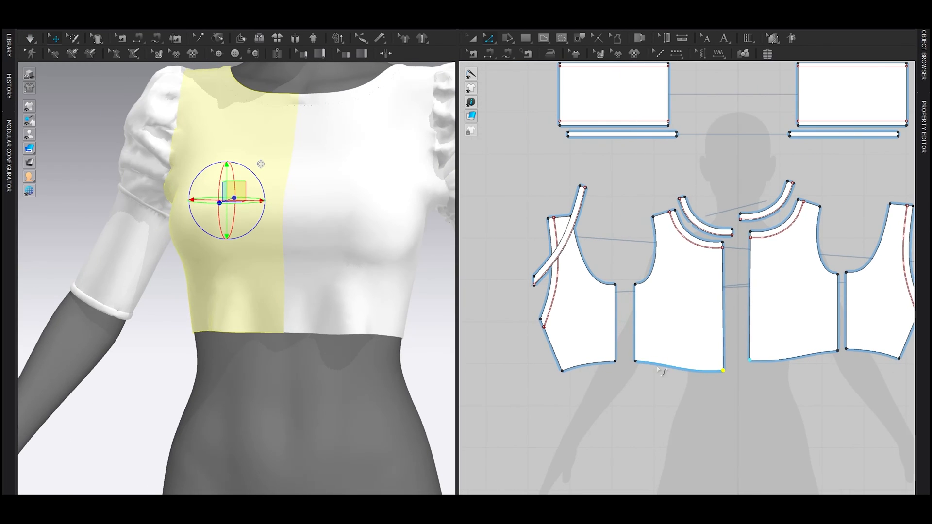
Offset the hem edges of the front and back panels as extended internal lines at a distance of 8 mm.
left_click(589, 366, "shift")
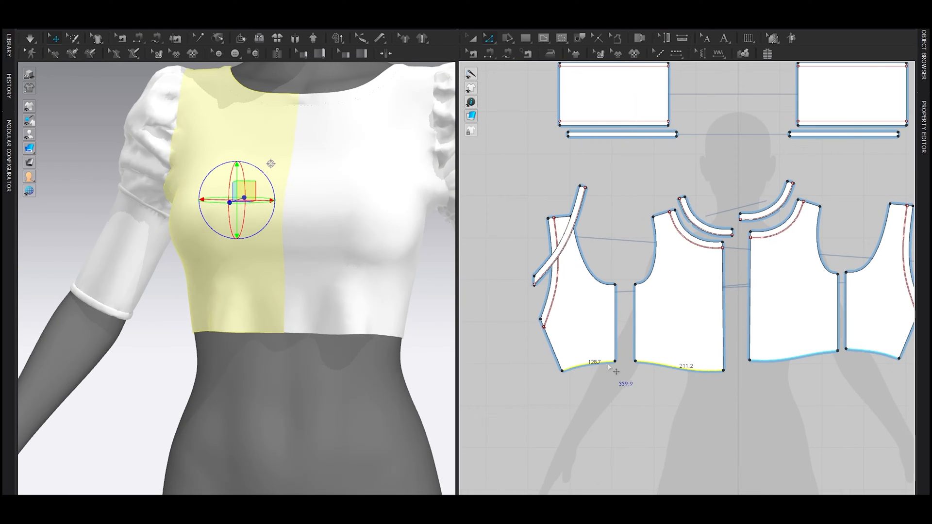
scroll(603, 371, "up", 1)
right_click(598, 373)
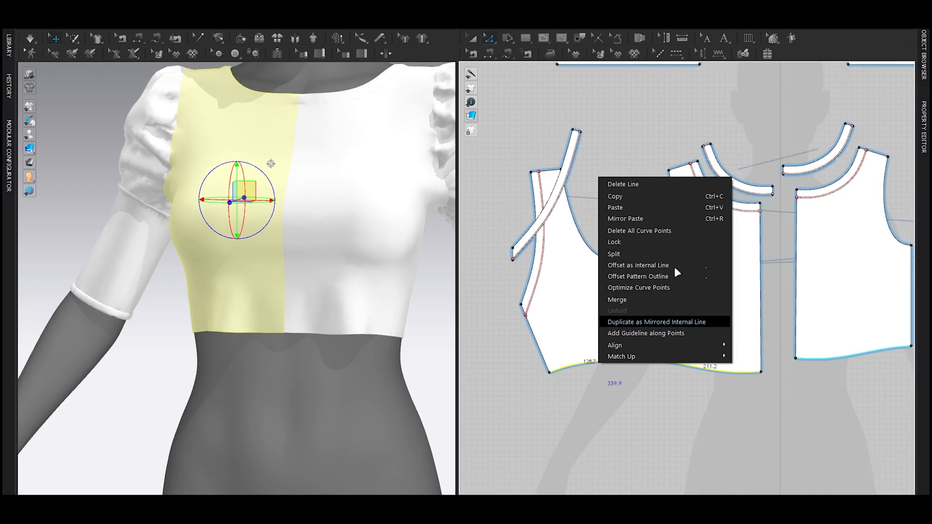
left_click(631, 265)
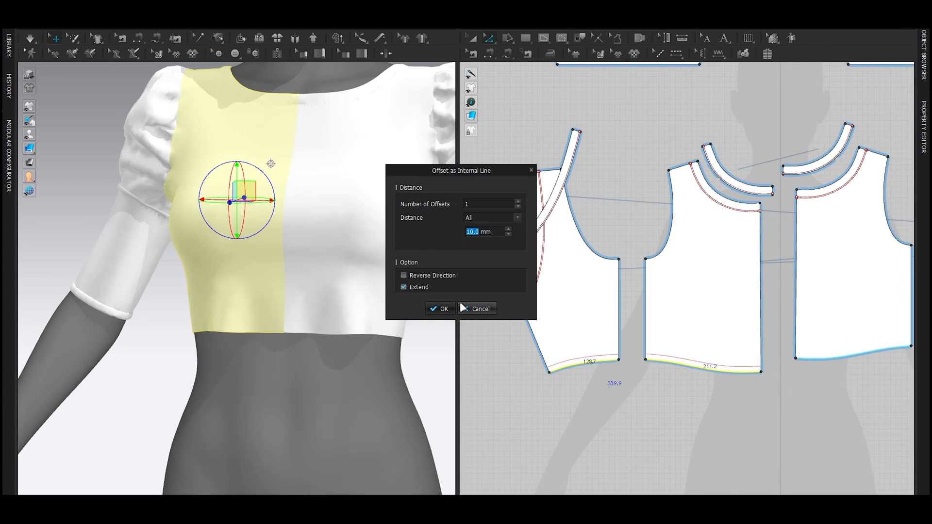
type("6")
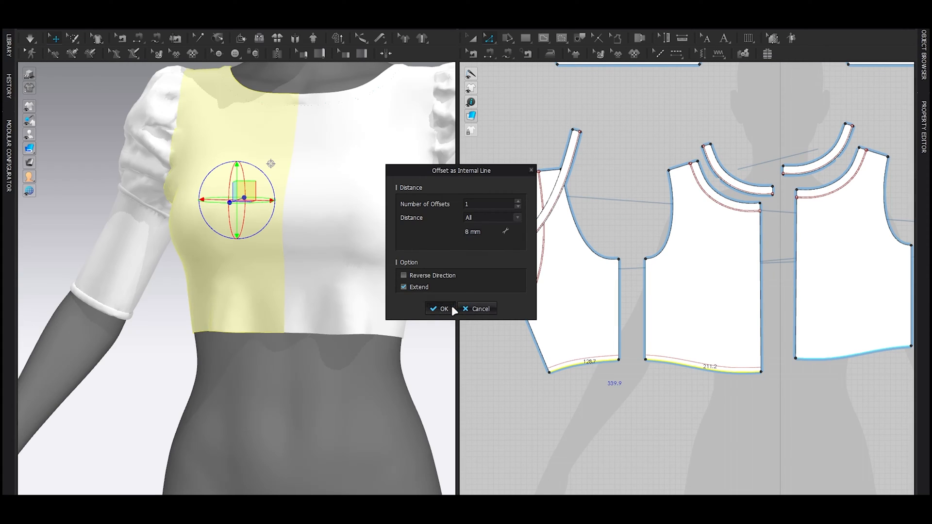
left_click(437, 308)
middle_click_drag(533, 361, 563, 332)
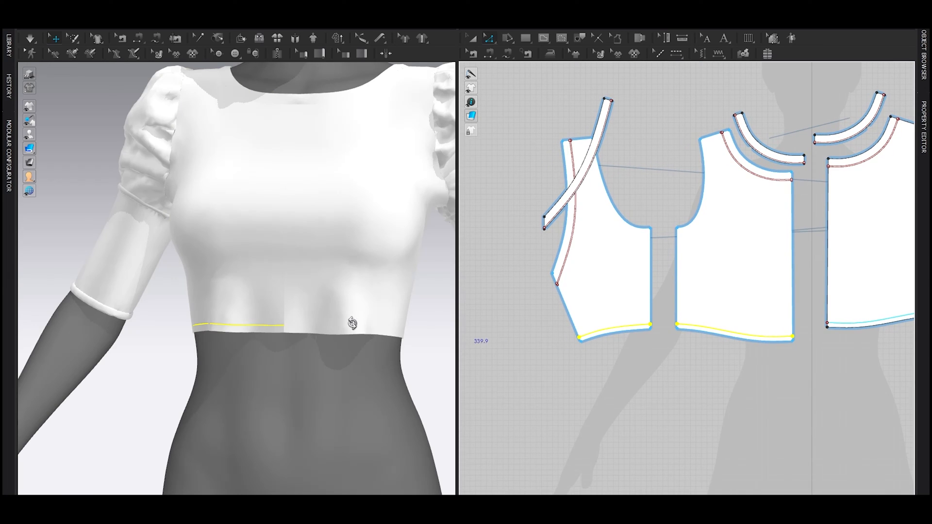
right_click_drag(355, 328, 370, 328)
Copy the 8 mm strip at the back panel's hem and paste it as a separate pattern just below the panel.
left_click_drag(540, 323, 668, 363)
left_click(651, 311, "shift")
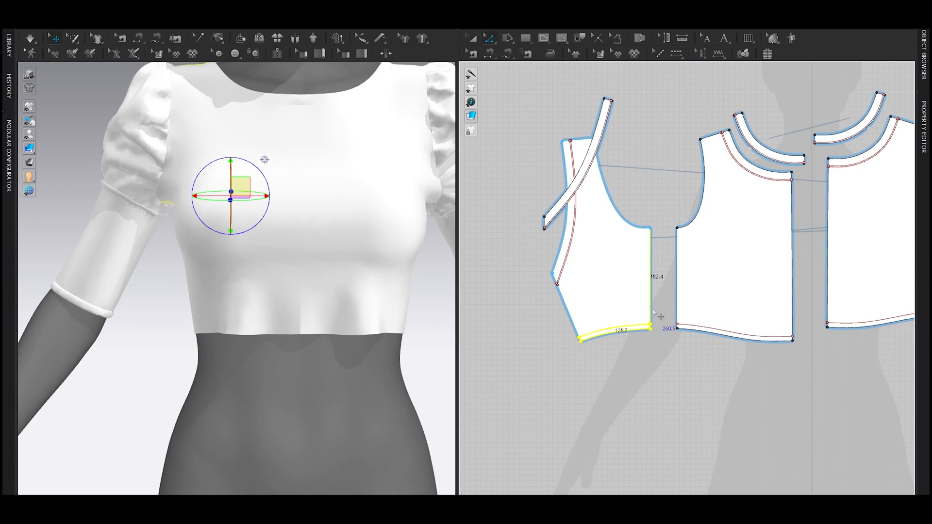
left_click(569, 316, "shift")
scroll(613, 352, "up", 3)
key("ctrl+c")
key("ctrl+v")
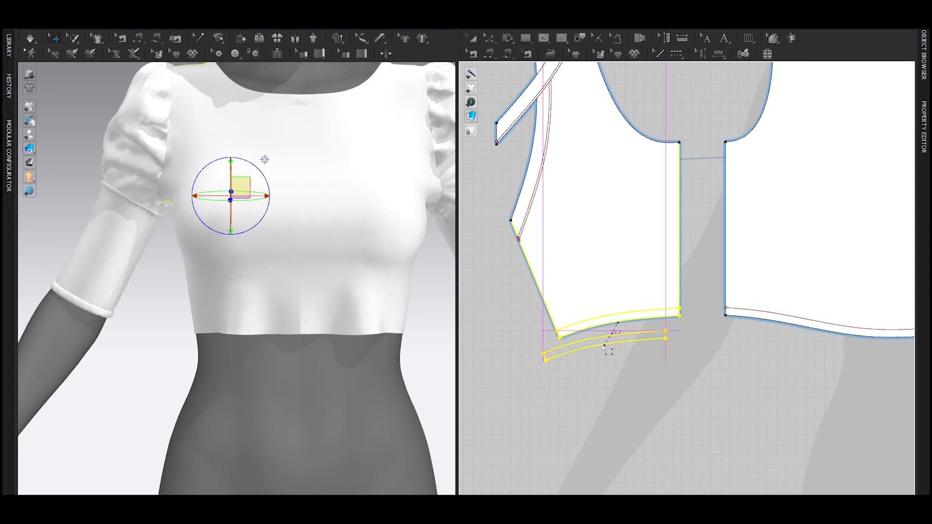
left_click(607, 351)
scroll(651, 345, "down", 2)
Copy the 8 mm strip at the front panel's hem and paste it as a separate pattern just below the panel.
left_click_drag(688, 291, 751, 340)
left_click_drag(844, 358, 844, 358)
left_click(829, 320, "shift")
left_click(702, 304, "shift")
key("ctrl+c")
key("ctrl+v")
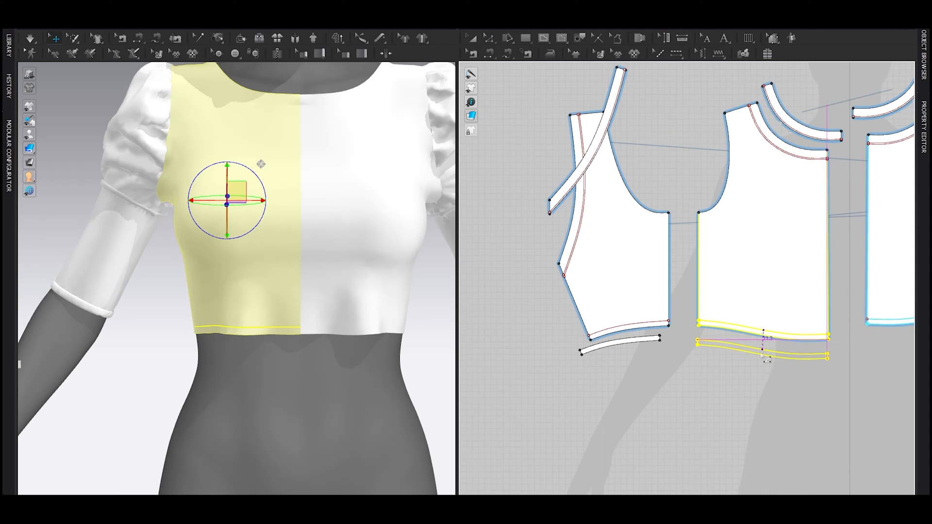
left_click(762, 350)
scroll(645, 326, "up", 3)
Apply the Trace tool to the internal line above the back panel's hem.
left_click(580, 38)
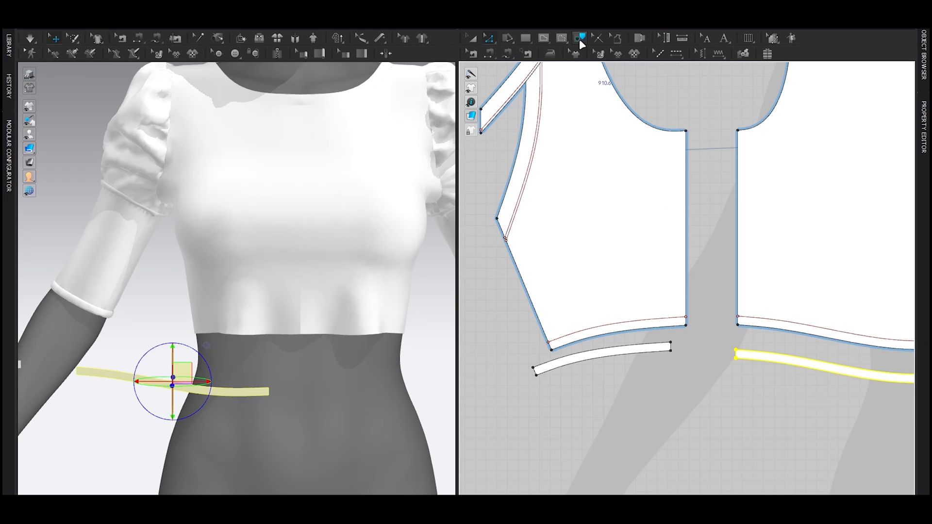
right_click(665, 320)
left_click(703, 246)
key("a")
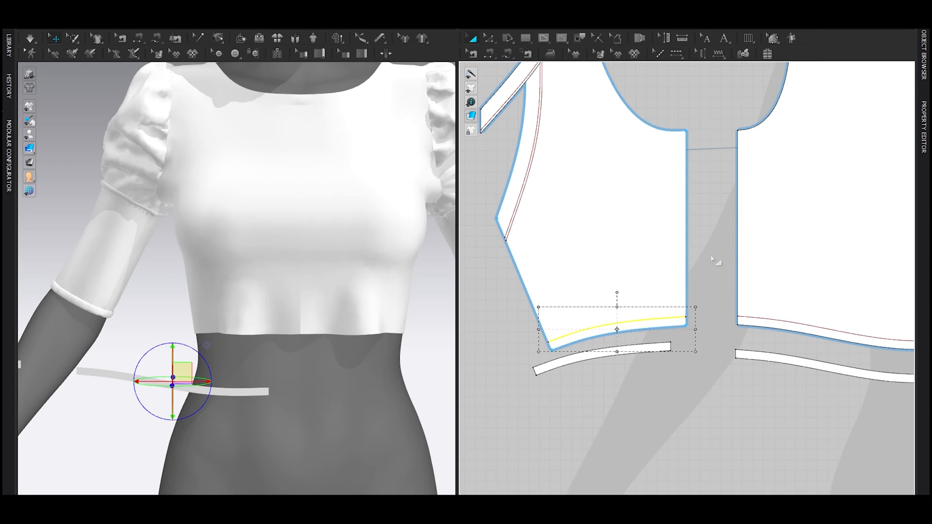
Sew the back hem strip's two long edges to the back panel's internal line and hem edge.
middle_click_drag(698, 336, 726, 313)
left_click(726, 313)
scroll(577, 339, "up", 3)
key("n")
left_click(574, 338)
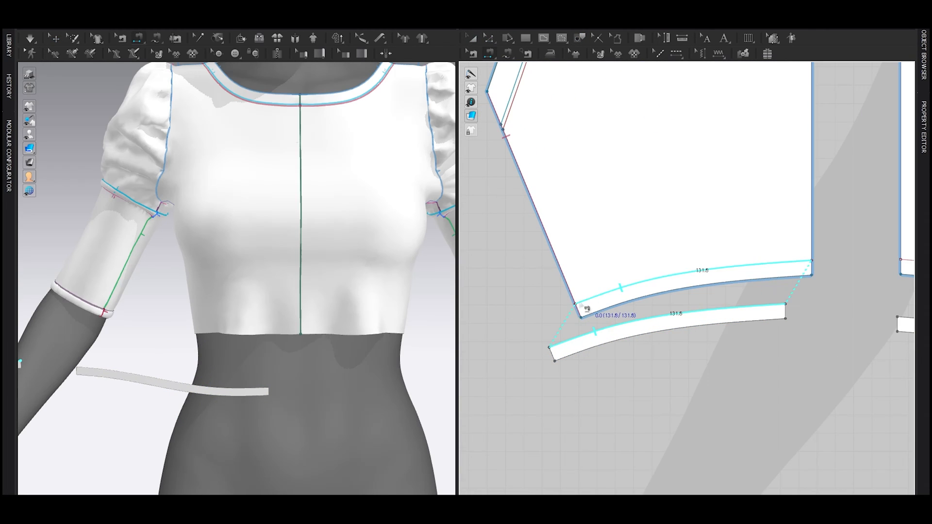
left_click(583, 301)
left_click(611, 309)
left_click(605, 345)
Sew the front hem strip's two long edges to the front panel's internal line and hem edge.
scroll(721, 354, "down", 2)
middle_click_drag(720, 354, 594, 359)
scroll(768, 348, "up", 3)
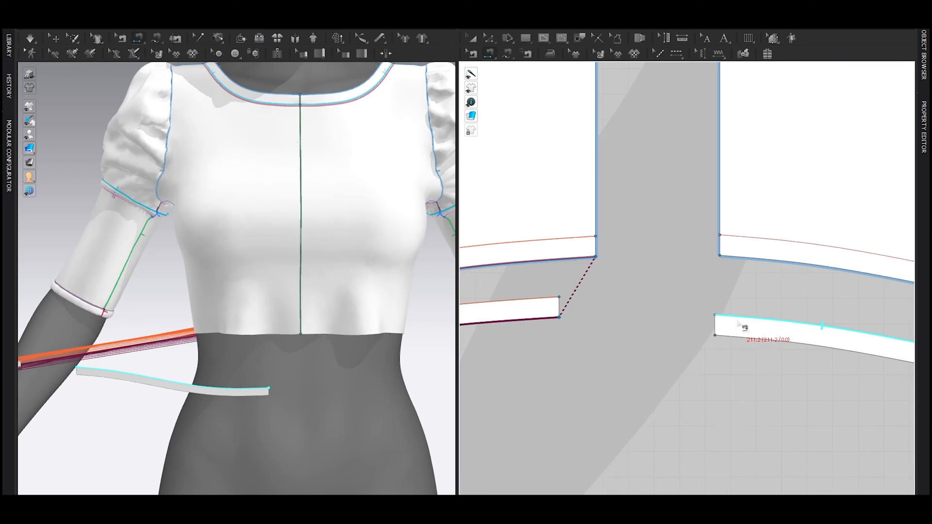
left_click(769, 265)
left_click(766, 340)
scroll(761, 339, "down", 4)
Select the front and back hem strips and place a linked mirrored copy with sewing below the opposite panels.
key("a")
left_click(760, 339)
left_click(647, 327, "shift")
scroll(647, 327, "down", 3)
middle_click_drag(805, 341, 654, 332)
key("ctrl+d")
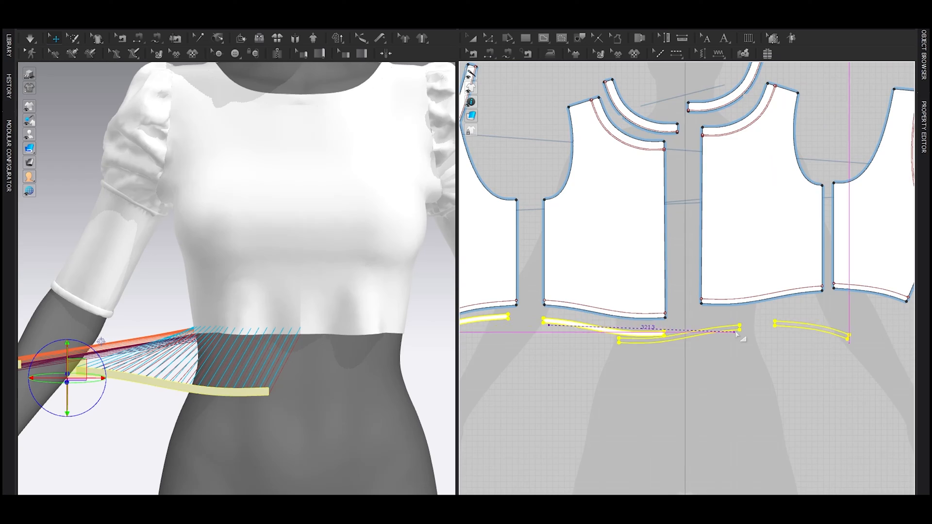
scroll(772, 332, "down", 3)
middle_click_drag(772, 333, 703, 331)
left_click(721, 333)
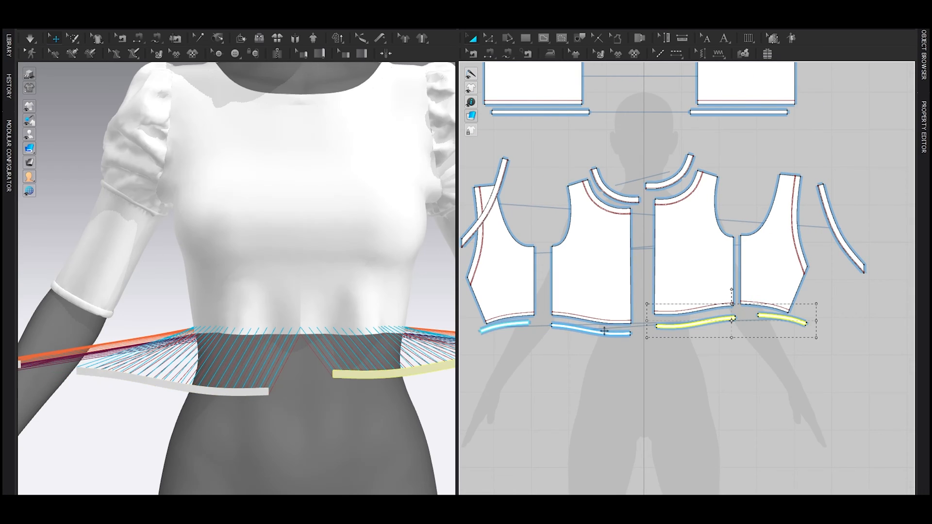
Add the original front and back hem strips to the selection and superimpose all four strips over the garment hem.
left_click(516, 320, "shift")
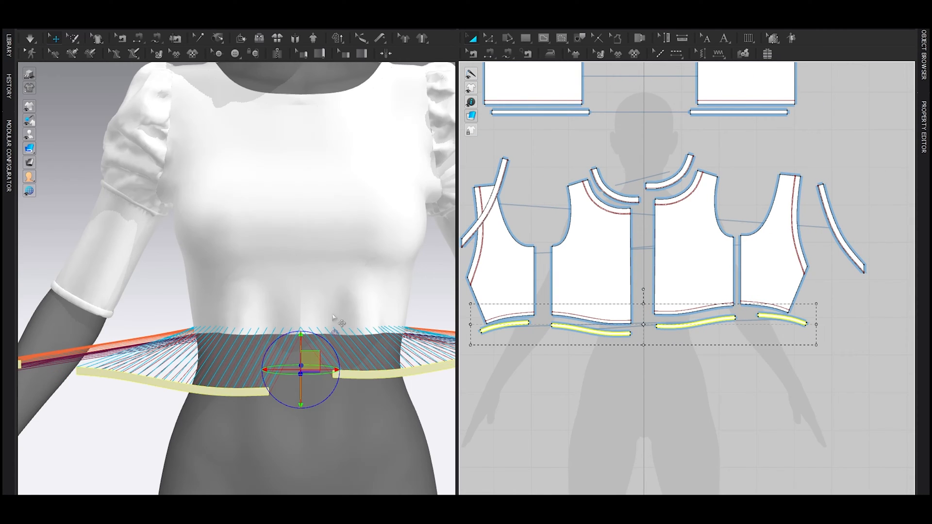
scroll(282, 320, "down", 3)
right_click(281, 321)
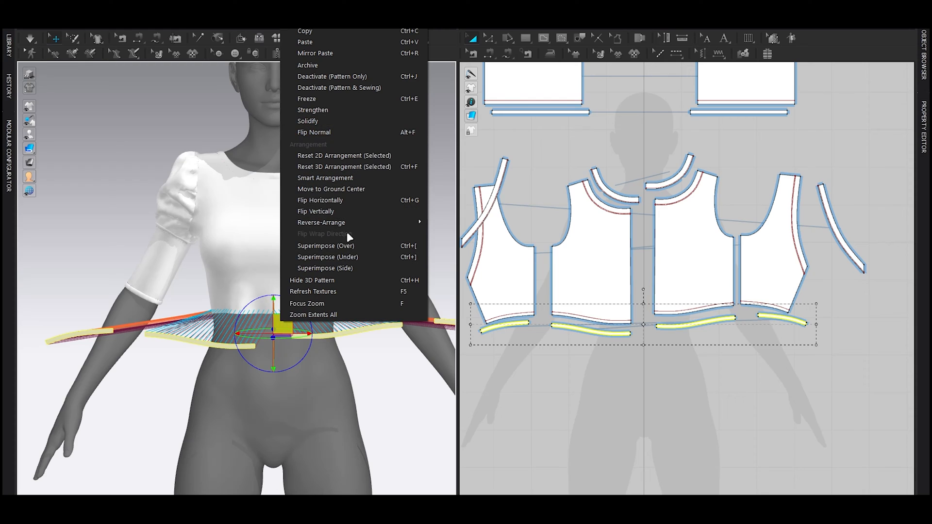
left_click(325, 246)
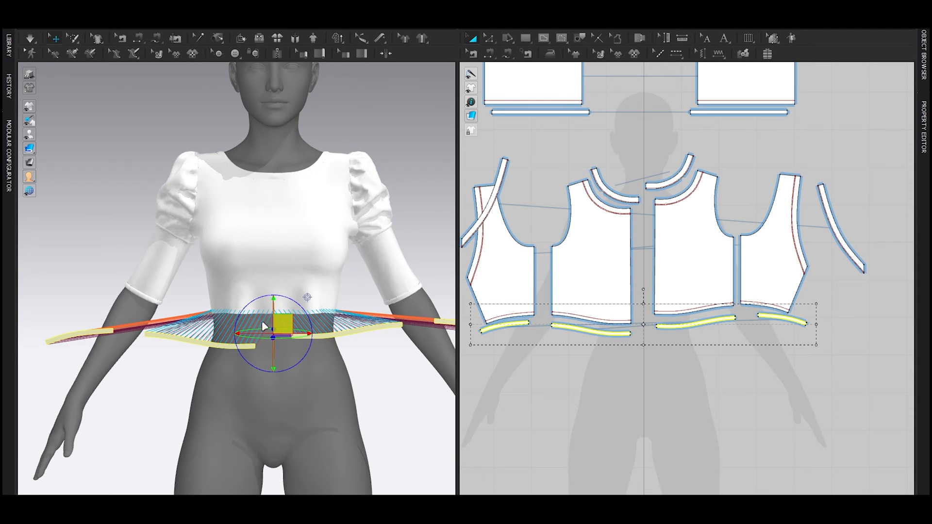
Superimpose the four selected hem strips under the bodice hem instead.
scroll(320, 366, "up", 5)
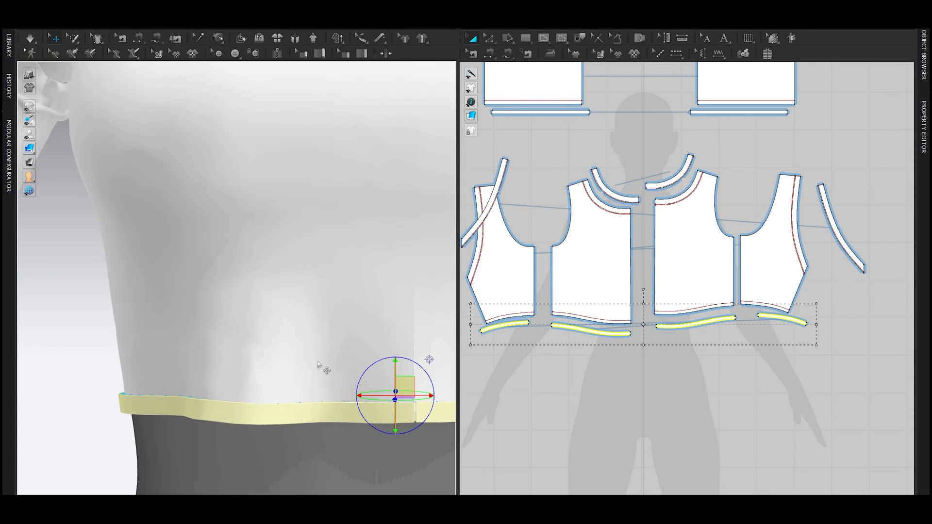
scroll(316, 363, "down", 2)
right_click(364, 363)
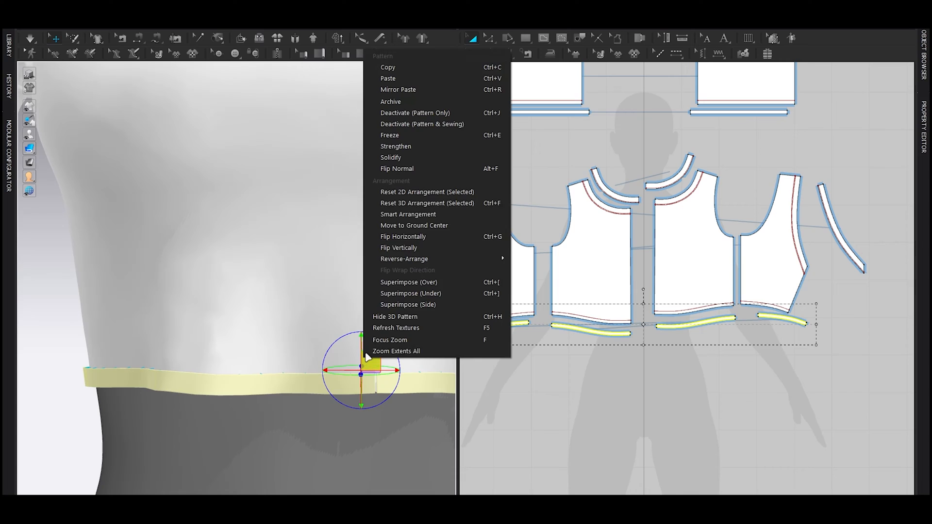
left_click(406, 293)
Sew the front hem strips' short ends together at centre front, and the side ends of adjoining front and back strips together.
scroll(612, 353, "up", 5)
left_click(612, 353)
scroll(692, 350, "down", 3)
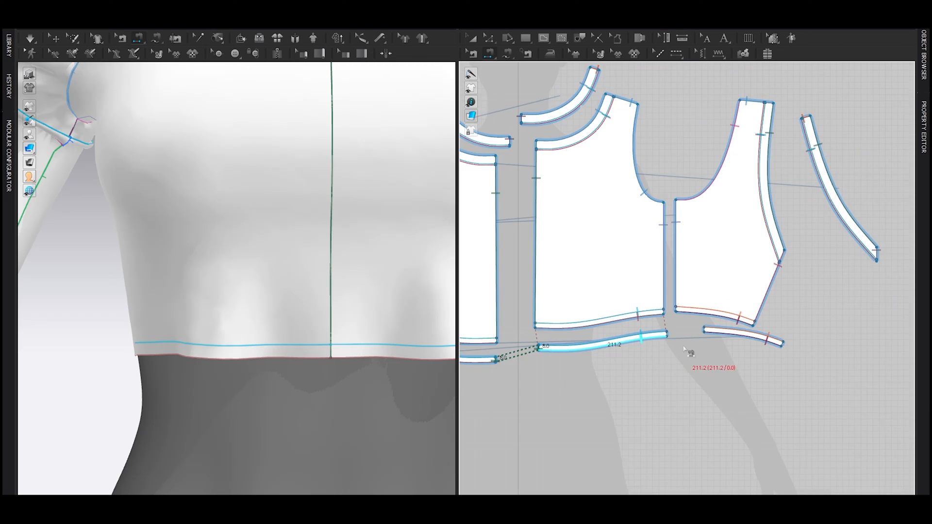
scroll(684, 350, "up", 3)
left_click(662, 327)
left_click(724, 321)
Sew the outer short ends of the two back hem strips together at centre back.
left_click(859, 343)
scroll(859, 344, "down", 4)
scroll(486, 348, "up", 3)
left_click(486, 348)
left_click(487, 349)
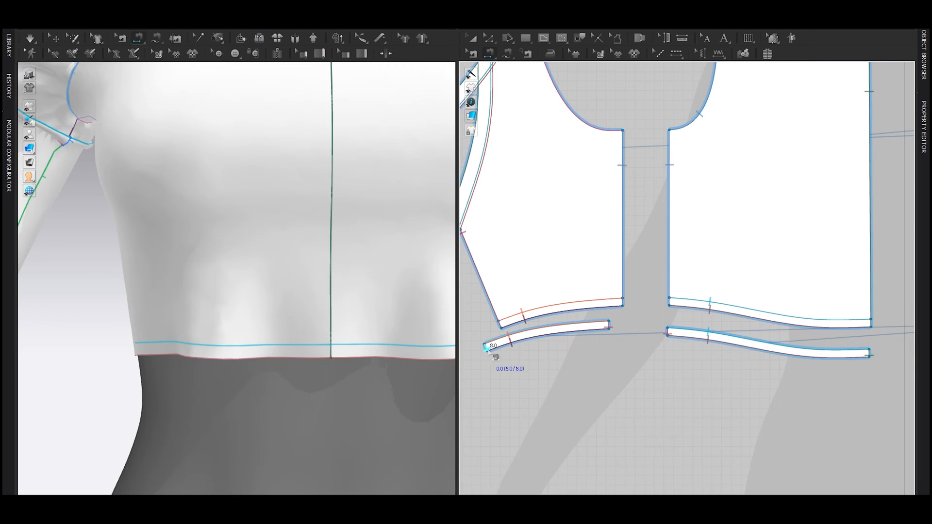
scroll(488, 349, "down", 4)
left_click(877, 343)
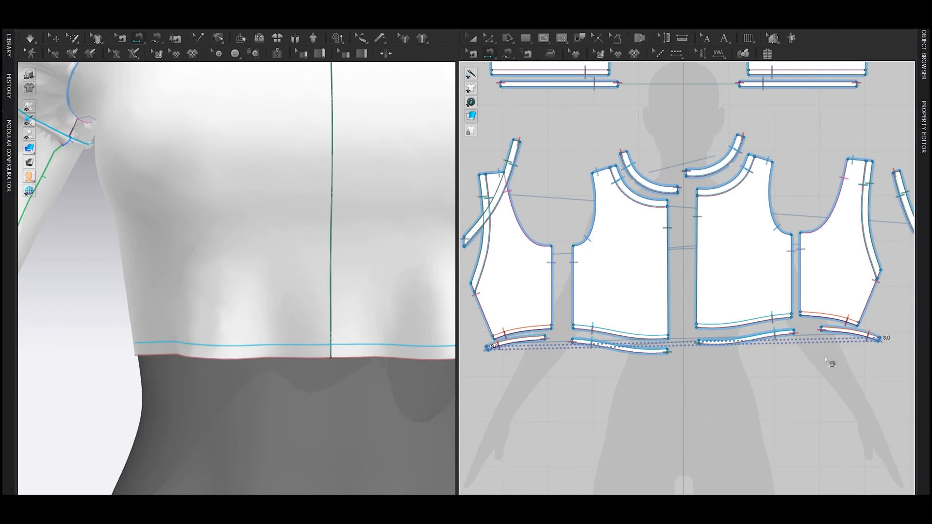
Check the sewing between the side ends of the front and back hem strips with the Edit Sewing tool.
scroll(640, 374, "up", 3)
key("b")
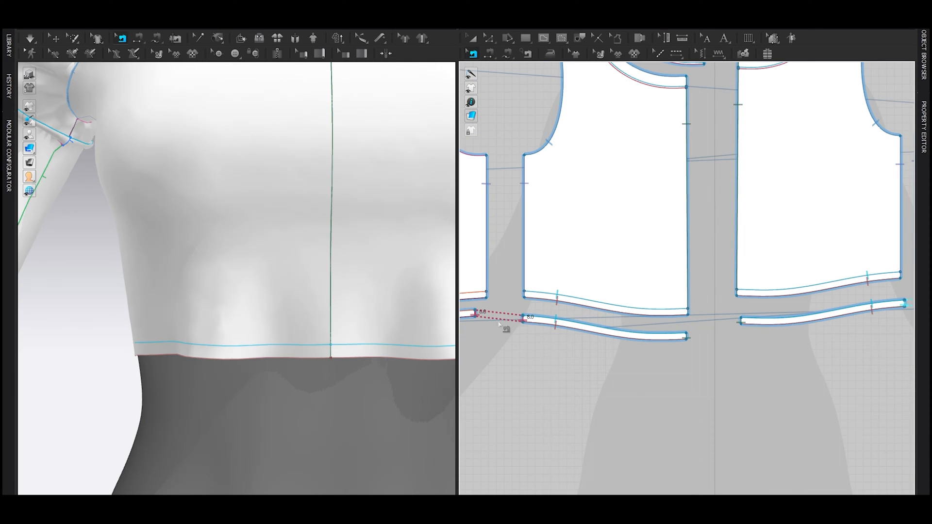
Set the particle distance to 4 mm and the additional collision thickness to 1 mm on the four hem strips below the bodice.
scroll(505, 332, "down", 3)
key("a")
left_click(623, 322)
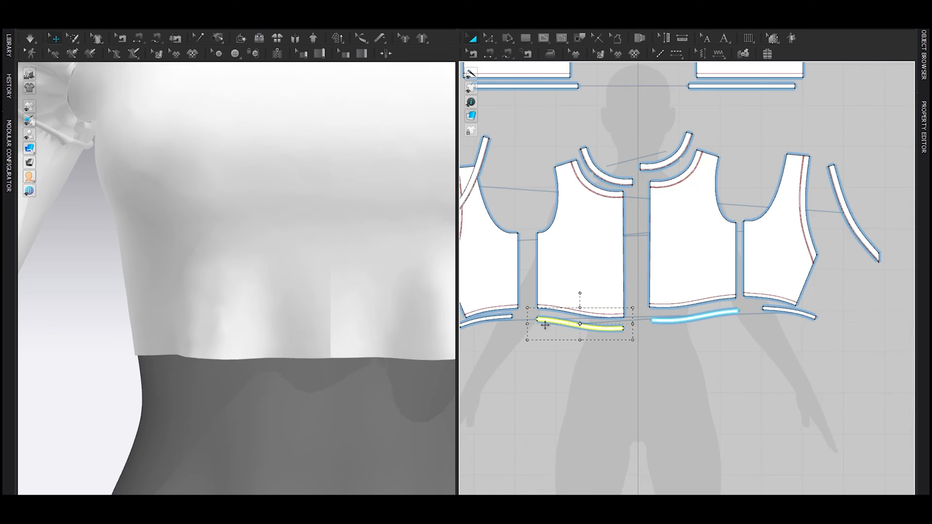
left_click(709, 319, "shift")
left_click(781, 311, "shift")
key("ctrl+f")
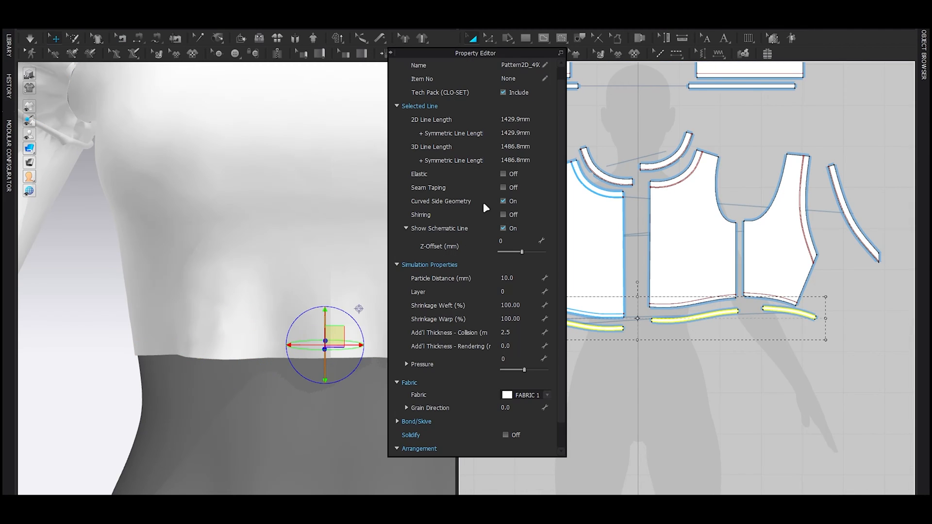
left_click(533, 279)
key("Return")
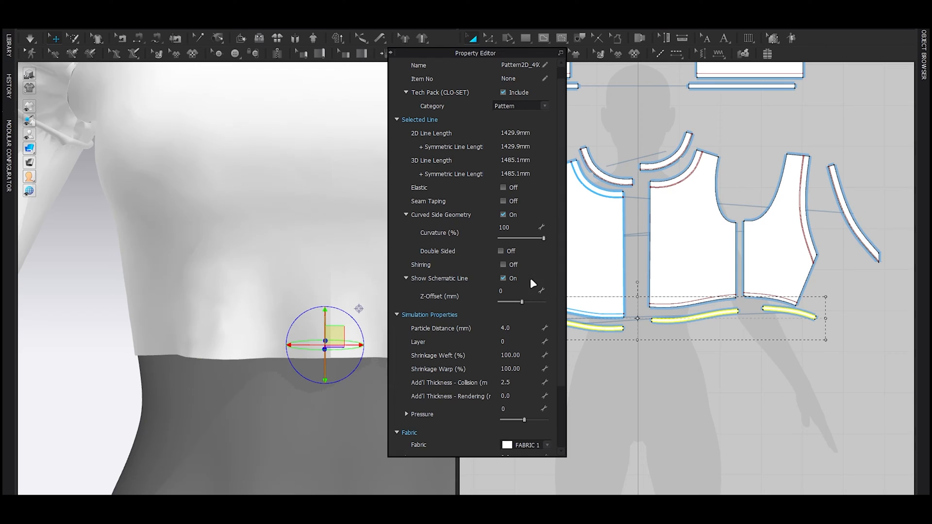
left_click(516, 379)
key("Return")
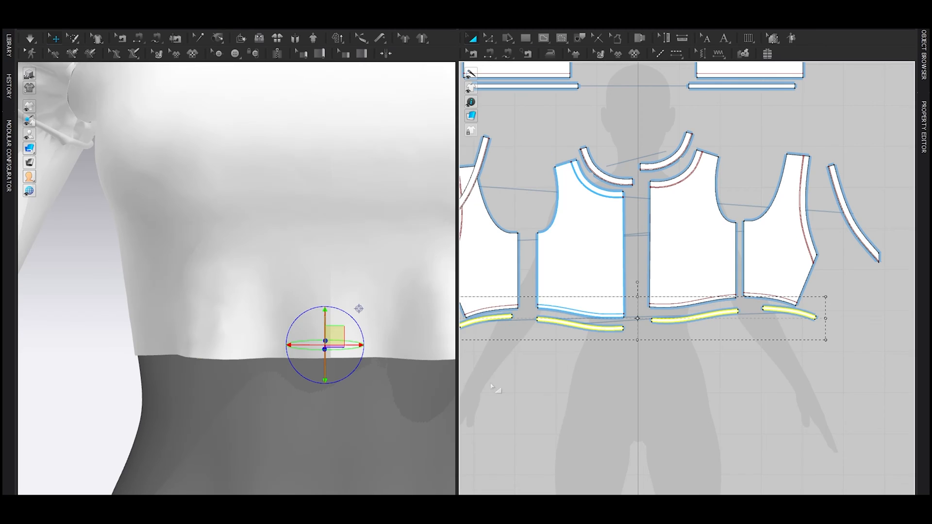
Deselect the hem strips and simulate the blouse on the avatar.
left_click(96, 345)
scroll(306, 332, "down", 4)
key("space")
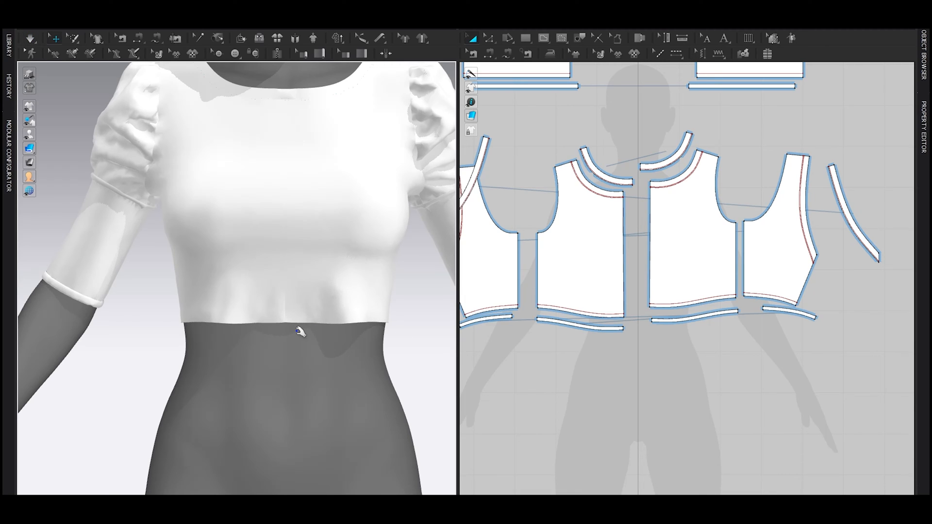
Turn on elastic for the long edges of the hem strips and set its ratio to 99.
scroll(582, 325, "up", 6)
key("z")
left_click(568, 333)
left_click(567, 334, "shift")
left_click(770, 329, "shift")
left_click(771, 339, "shift")
middle_click_drag(808, 353, 647, 341)
key("F4")
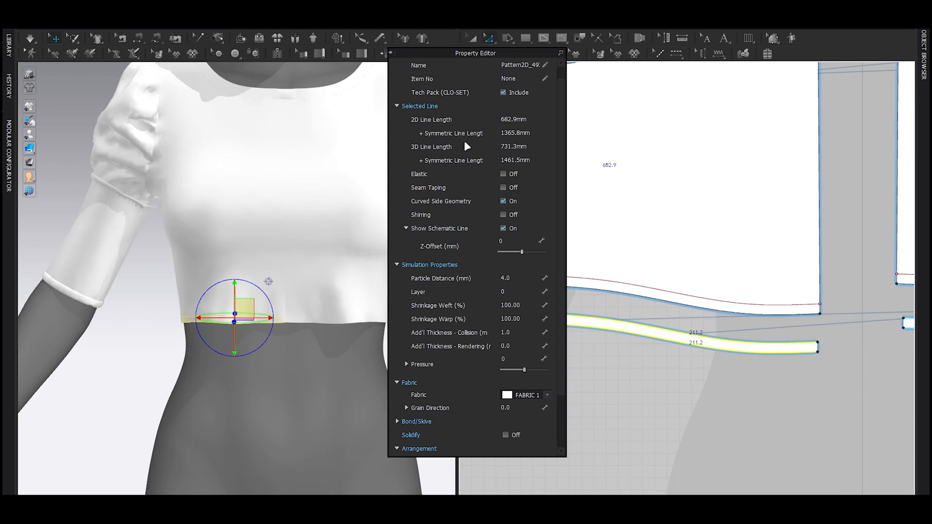
left_click(503, 174)
left_click(517, 208)
type("99")
key("Return")
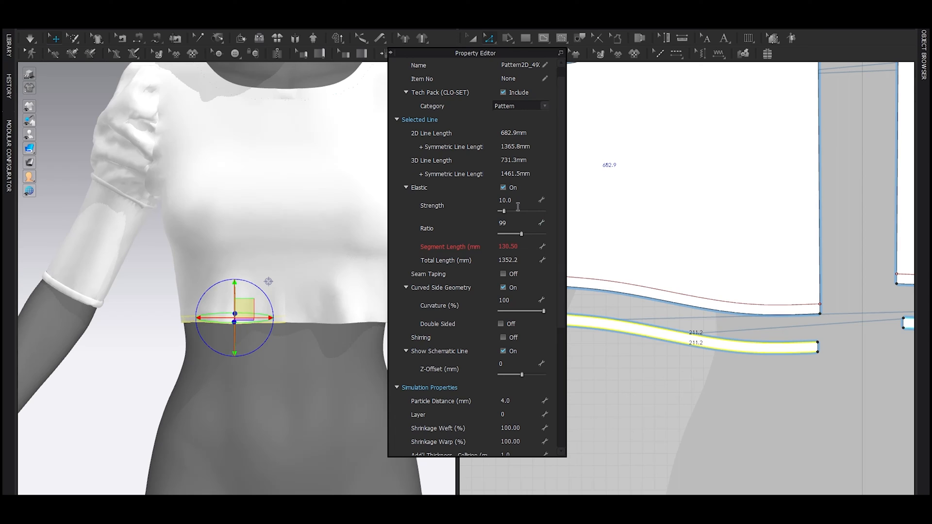
Set the elastic strength of the hem strips' edges to 8 and simulate the blouse.
left_click(517, 205)
key("Return")
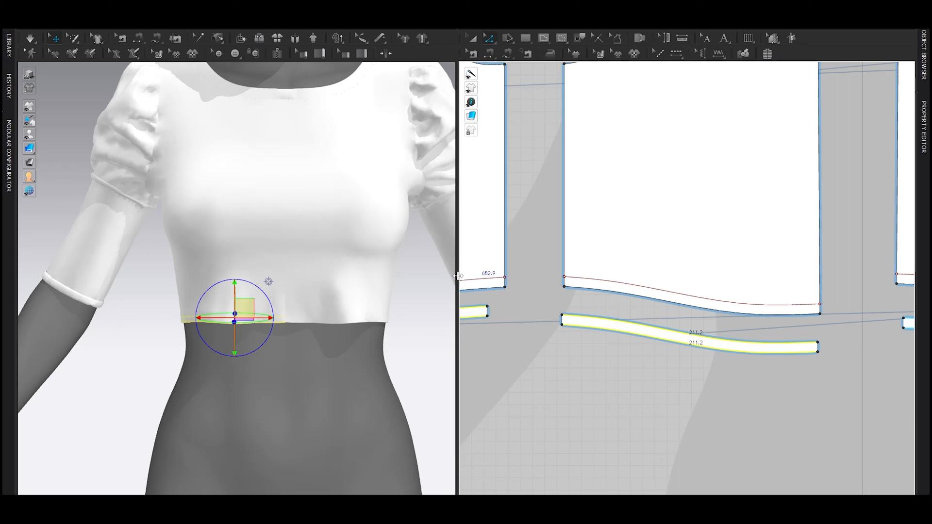
left_click(412, 312)
key("space")
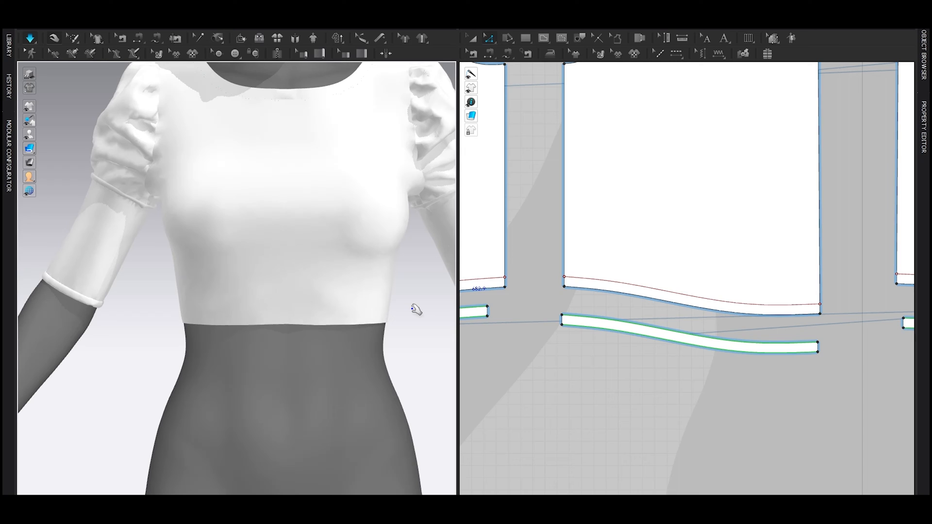
key("space")
Hide the avatar and examine the blouse's hem up close.
scroll(333, 306, "down", 5)
right_click_drag(330, 306, 302, 333)
key("shift+a")
scroll(271, 321, "up", 5)
scroll(302, 333, "up", 3)
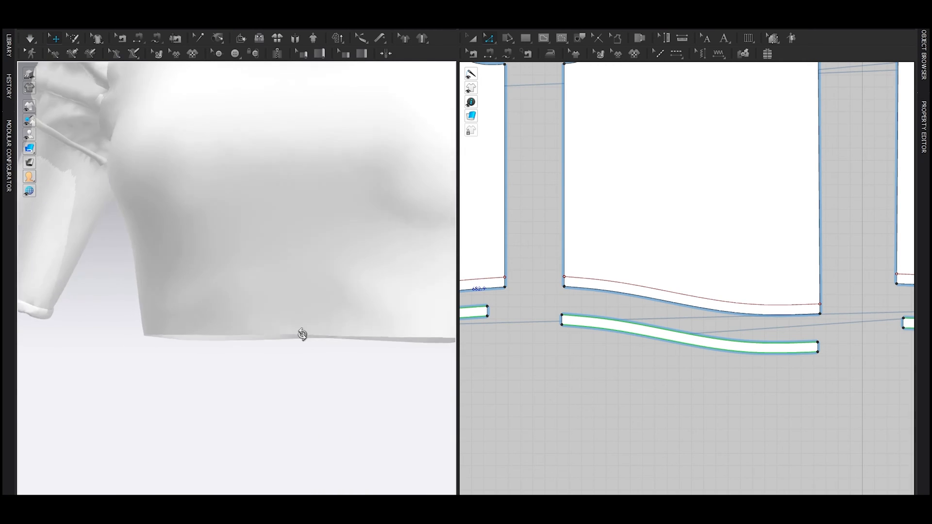
Reduce the elastic strength to 5 on the long edges of the hem strips and simulate the blouse.
left_click(628, 335)
left_click(628, 333, "shift")
middle_click_drag(664, 356, 879, 318)
left_click(672, 282, "shift")
left_click(666, 270, "shift")
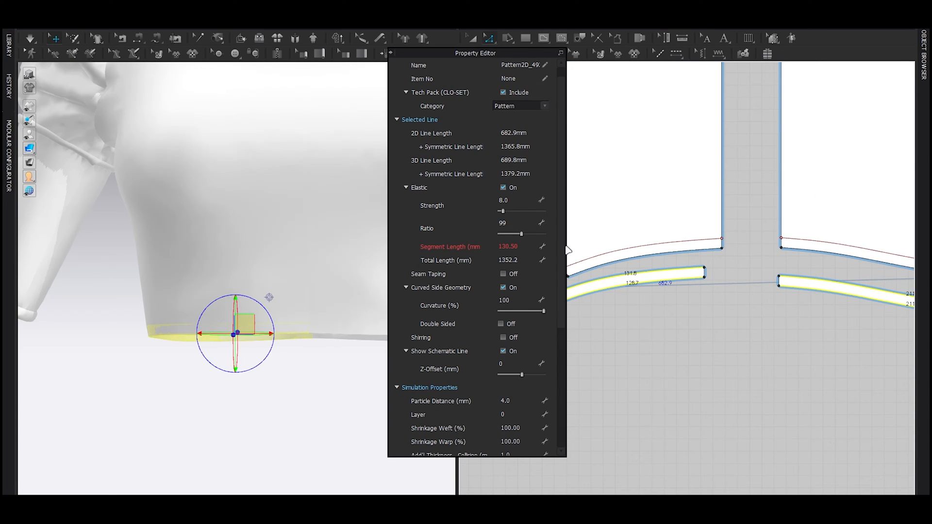
left_click(511, 219)
left_click(509, 200)
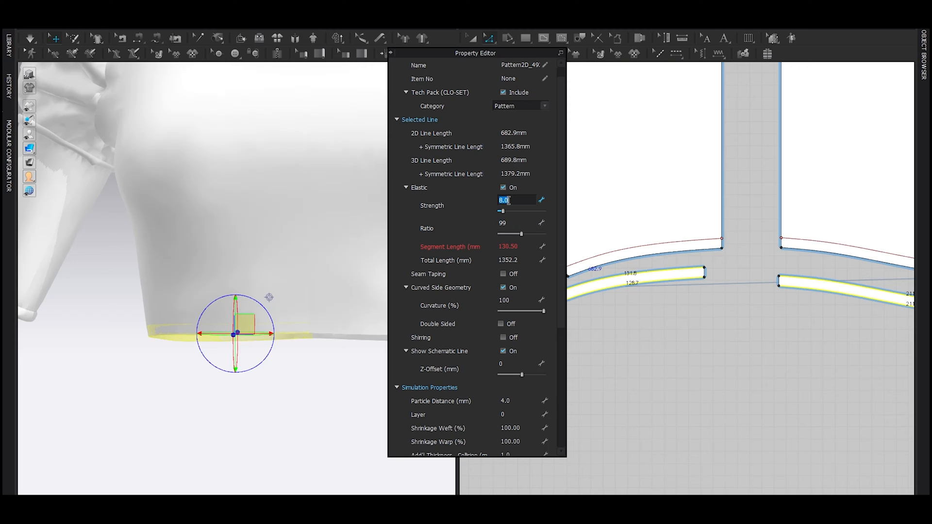
type("5")
key("Return")
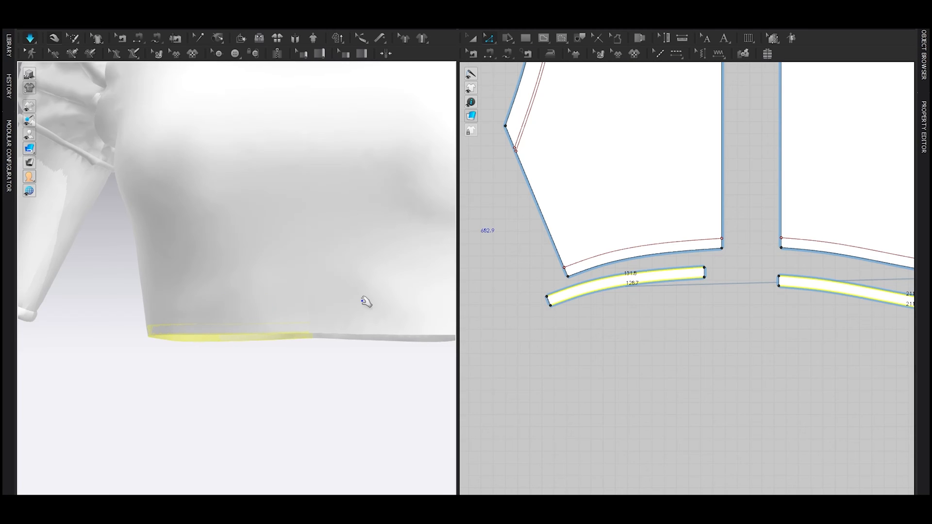
key("space")
Toggle the avatar's visibility and inspect the shape of the whole blouse with and without the body.
key("shift+a")
left_click(323, 412)
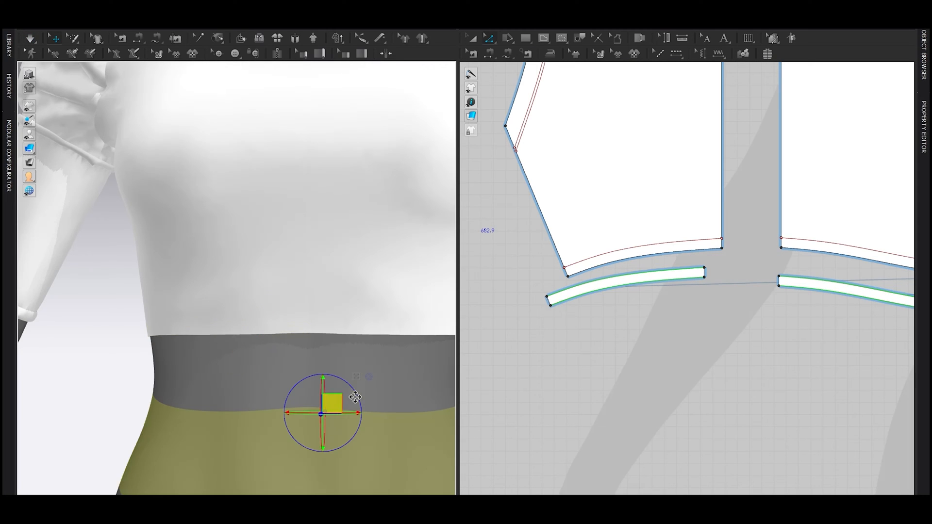
left_click(121, 358)
scroll(311, 346, "down", 5)
scroll(312, 346, "down", 3)
right_click_drag(354, 344, 283, 328)
key("shift+a")
scroll(325, 331, "down", 5)
scroll(364, 339, "up", 7)
scroll(327, 313, "down", 2)
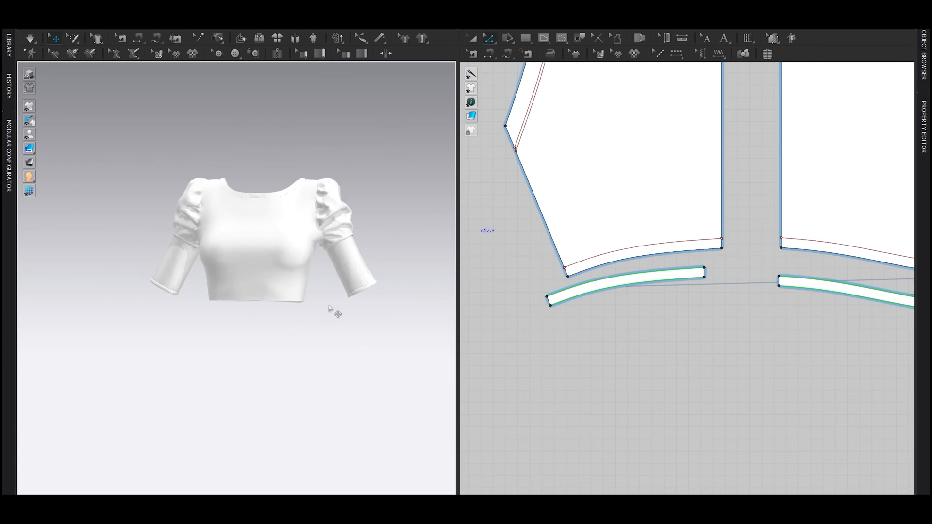
scroll(708, 293, "down", 4)
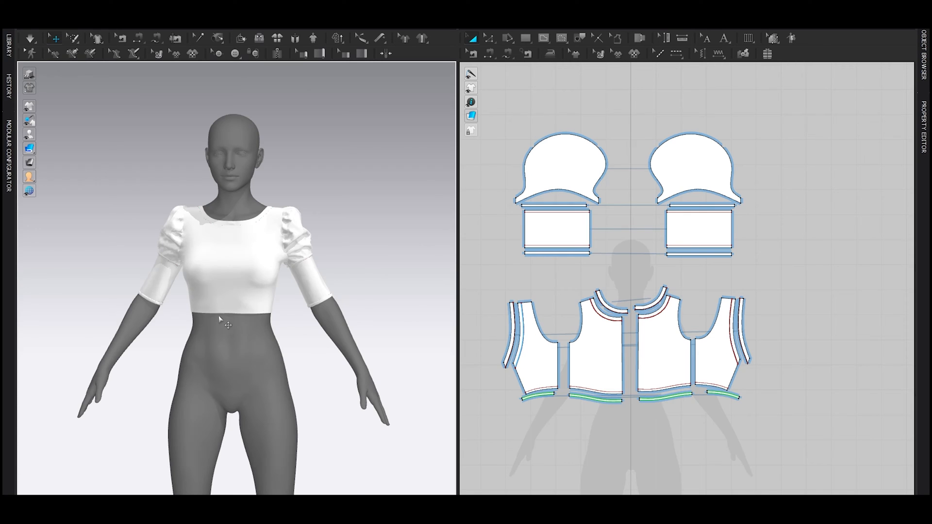
Try to raise the bodice's hem edges and inner hem lines together with the hem strips, and undo the attempt.
scroll(166, 322, "up", 5)
right_click_drag(166, 322, 184, 304)
key("z")
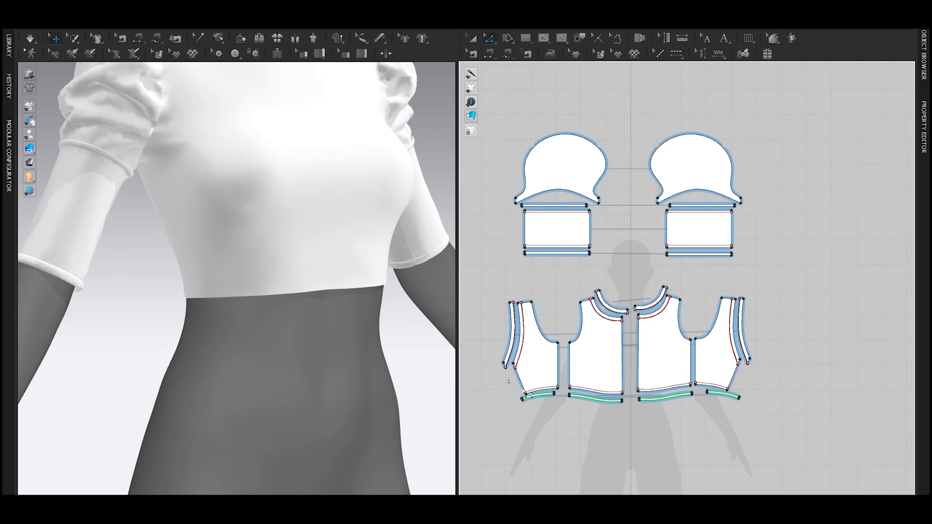
left_click_drag(633, 423, 631, 418)
scroll(592, 385, "up", 5)
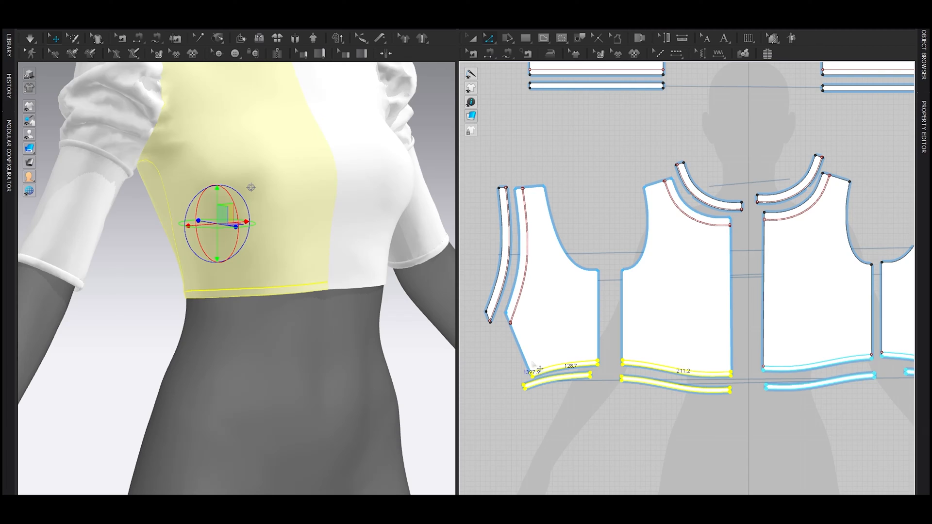
scroll(595, 364, "up", 5)
left_click_drag(583, 359, 586, 352)
key("ctrl+z")
key("ctrl+z")
Shorten the bodice by moving the selected hem edges, inner hem lines and hem strips upward.
scroll(592, 382, "down", 4)
scroll(593, 382, "up", 5)
left_click_drag(592, 380, 594, 360)
key("a")
Select the four hem strips and realign them to the bodice in 3D with Superimpose (Side).
scroll(583, 386, "down", 4)
left_click(555, 395)
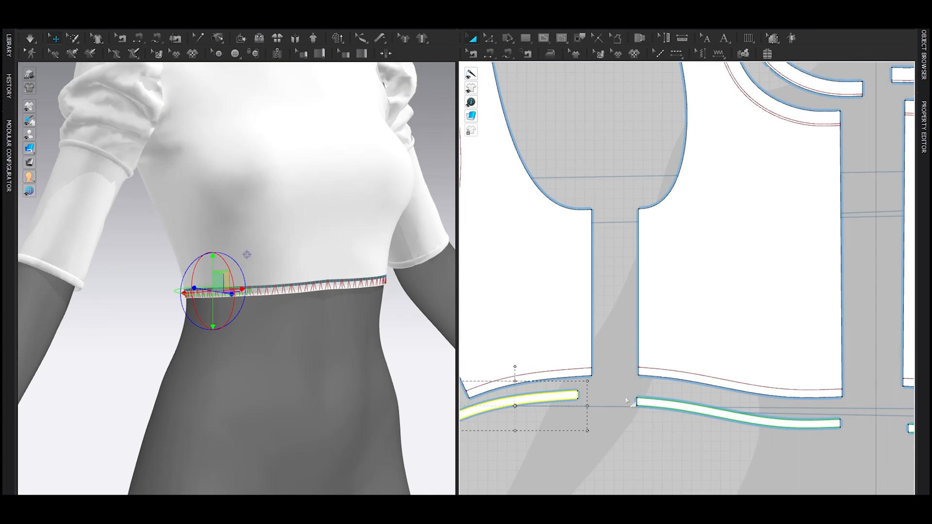
left_click(650, 404, "shift")
scroll(654, 404, "down", 4)
middle_click_drag(824, 427, 695, 417)
left_click(701, 403, "shift")
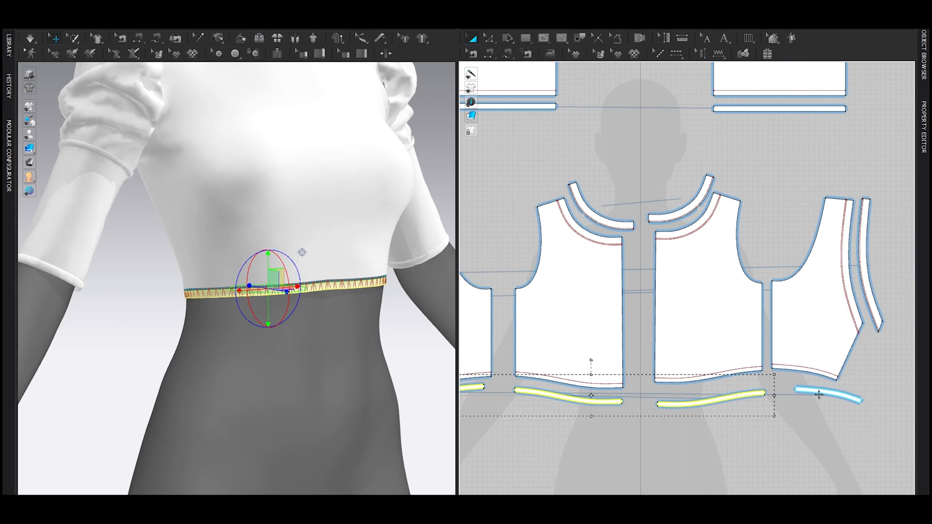
left_click(821, 392, "shift")
scroll(351, 324, "down", 2)
right_click(281, 291)
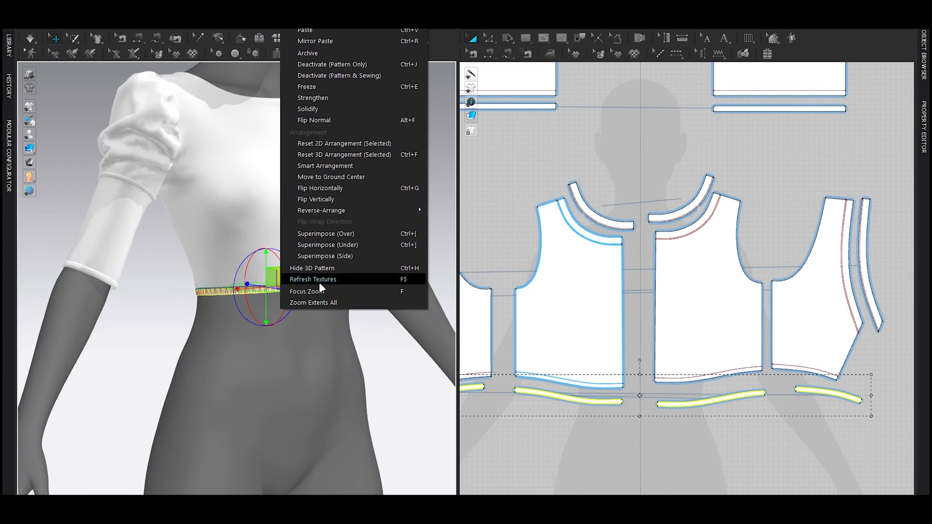
left_click(310, 256)
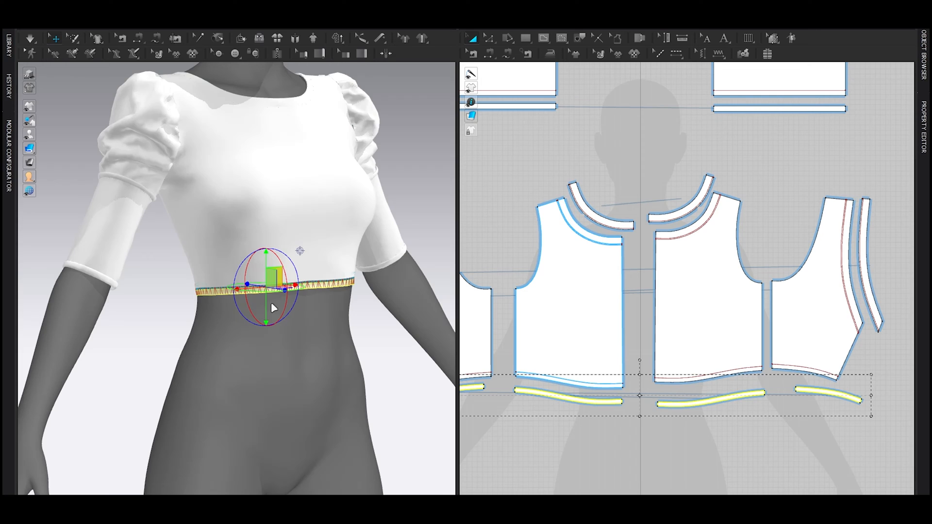
Deselect the hem strips and simulate the shortened blouse until its hem settles on the avatar.
scroll(232, 311, "up", 4)
left_click(125, 295)
key("space")
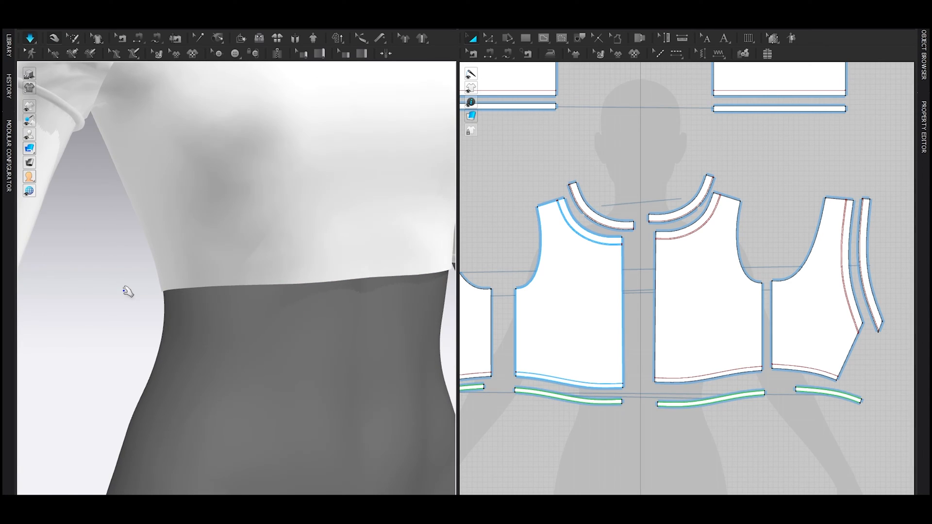
scroll(168, 305, "down", 5)
right_click_drag(167, 305, 274, 326)
key("space")
scroll(699, 335, "down", 5)
Rename the fabric FABRIC 1 as "Blouse".
left_click(924, 55)
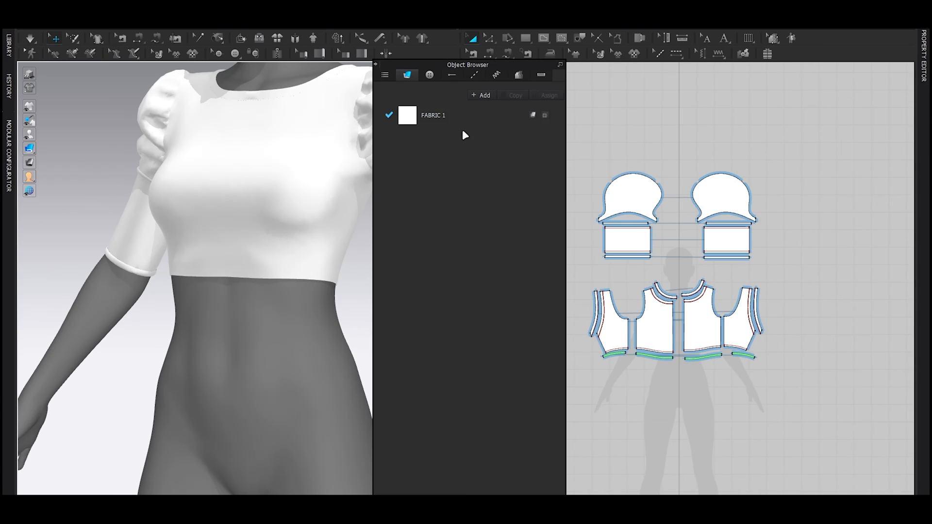
left_click(468, 117)
double_click(439, 116)
type("Blouse")
key("Return")
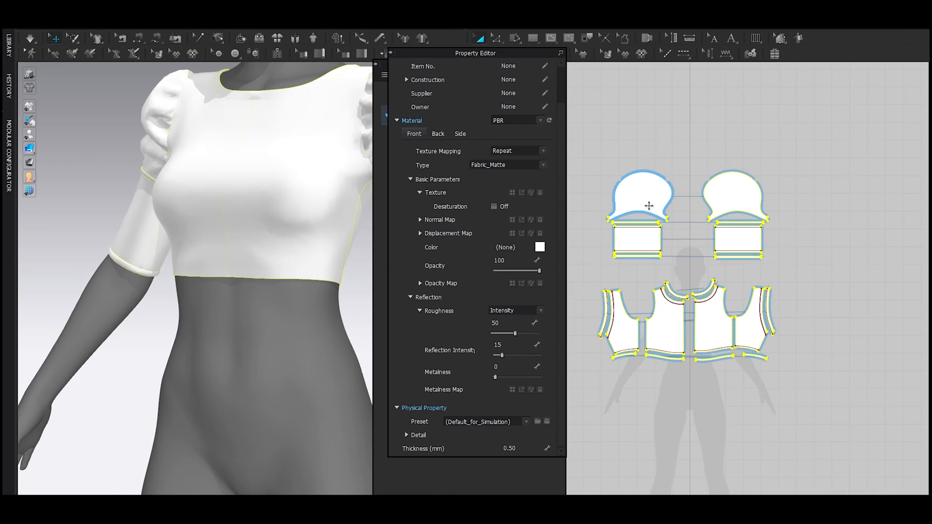
Apply the Silk_Chiffon physical property preset to the blouse fabric and deselect the garment.
left_click(490, 421)
scroll(480, 311, "down", 3)
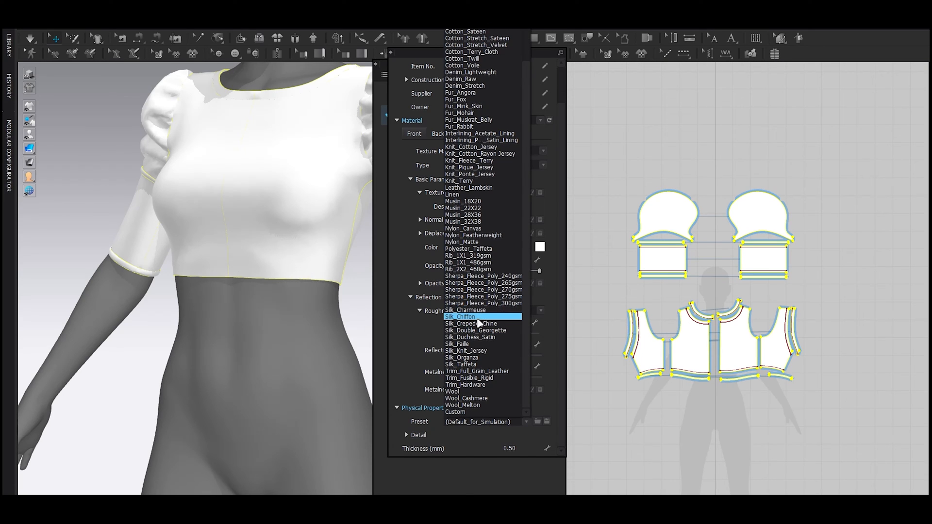
left_click(480, 317)
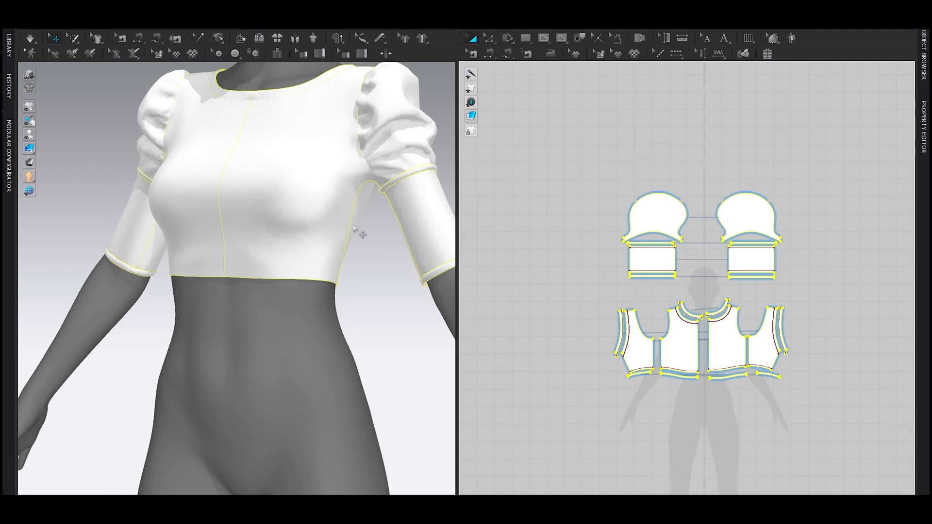
left_click(359, 239)
scroll(359, 239, "down", 3)
middle_click_drag(368, 235, 375, 286)
right_click_drag(375, 286, 358, 274)
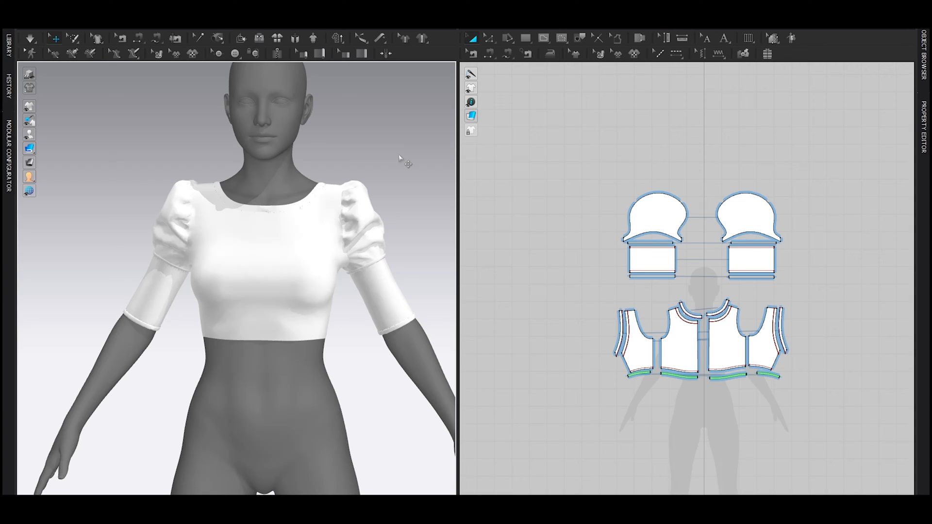
Select all blouse pattern pieces and shift them slightly upward in the 2D layout.
left_click_drag(598, 169, 815, 410)
left_click_drag(733, 351, 730, 342)
scroll(682, 370, "up", 5)
left_click(682, 370)
Raise the bodice's hem edges and inner lines a little more, along with the hem strips.
key("z")
left_click_drag(611, 315, 538, 293)
scroll(765, 311, "up", 8)
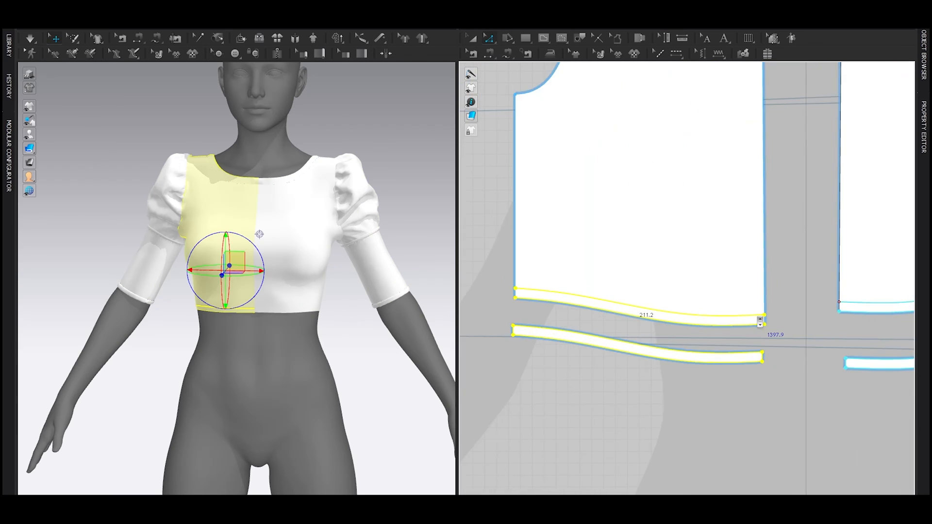
left_click_drag(743, 314, 743, 306)
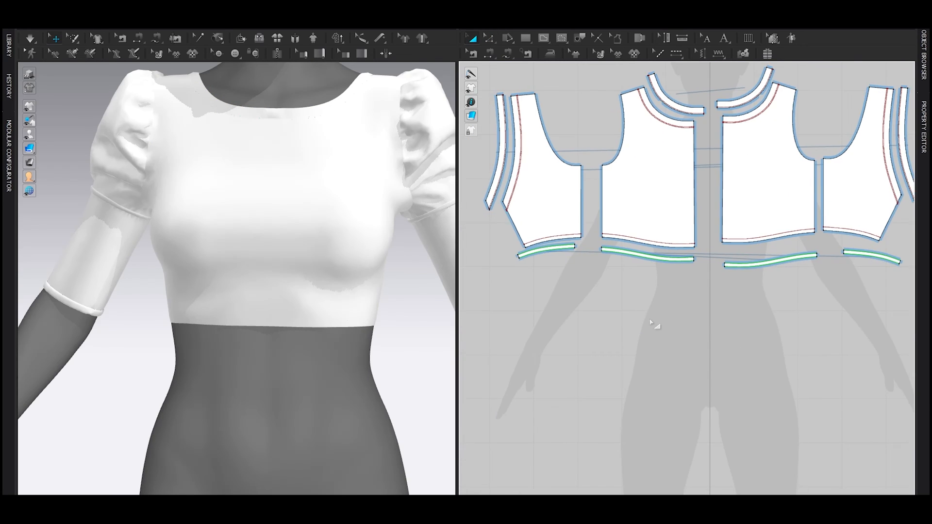
Draw a narrow horizontal rectangle below the bodice's front piece as a new waist strip.
scroll(655, 326, "down", 3)
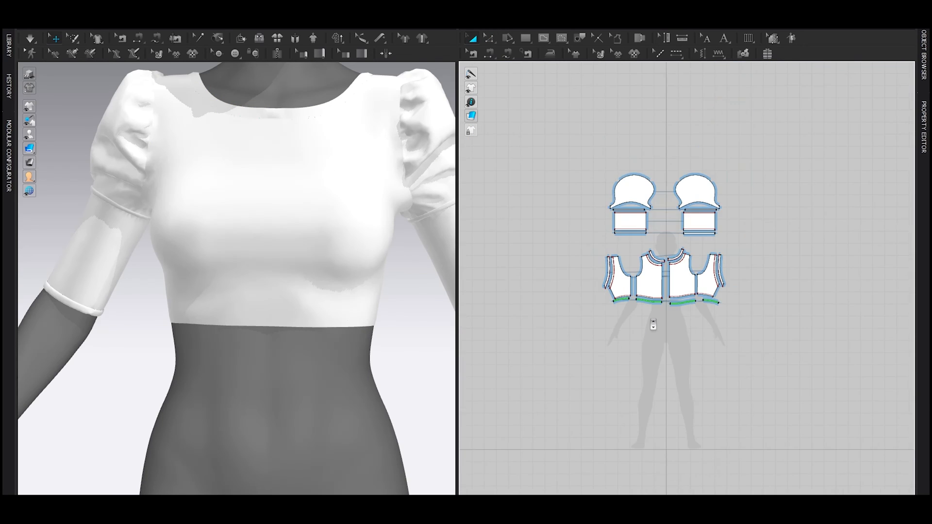
scroll(653, 325, "up", 3)
left_click_drag(622, 302, 675, 310)
key("a")
Place the new strip around the avatar's waist with an arrangement point and shift it toward the body's centre front.
right_click_drag(271, 368, 275, 381)
middle_click_drag(274, 381, 300, 316)
key("shift+f")
left_click(165, 277)
key("shift+f")
right_click_drag(292, 310, 266, 304)
left_click_drag(214, 285, 266, 294)
Paste a symmetric copy of the waist strip beside the original, and sew their facing short edges and outer short edges together.
key("ctrl+d")
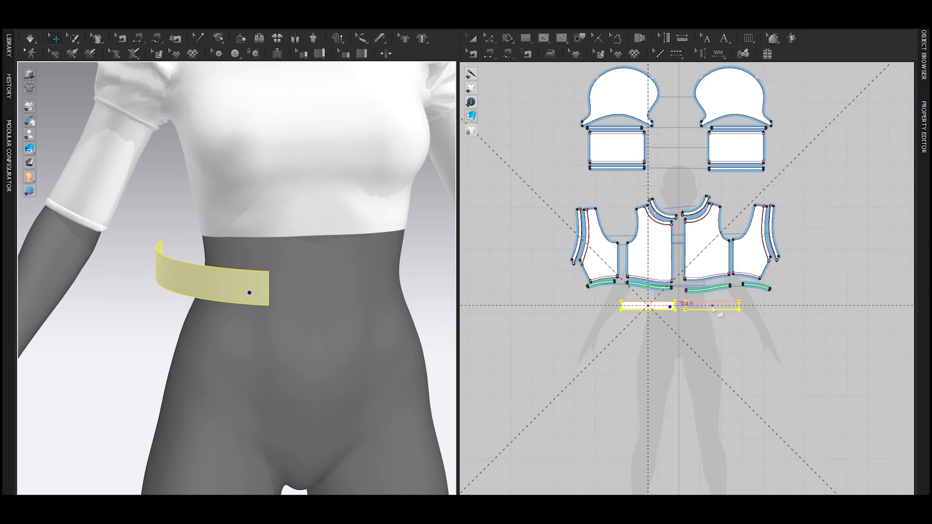
left_click(712, 306)
key("n")
left_click(674, 305)
left_click(685, 305)
left_click(621, 305)
left_click(740, 307)
key("q")
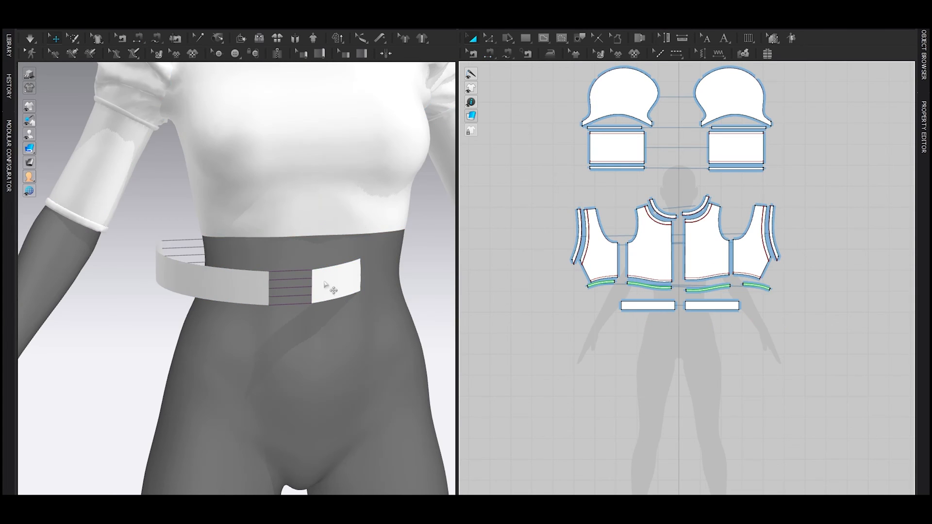
Move the mirrored waist strip toward the avatar's left side in 3D and lengthen both strips by shifting the outer edge outward.
left_click_drag(327, 286, 404, 290)
right_click_drag(403, 290, 310, 302)
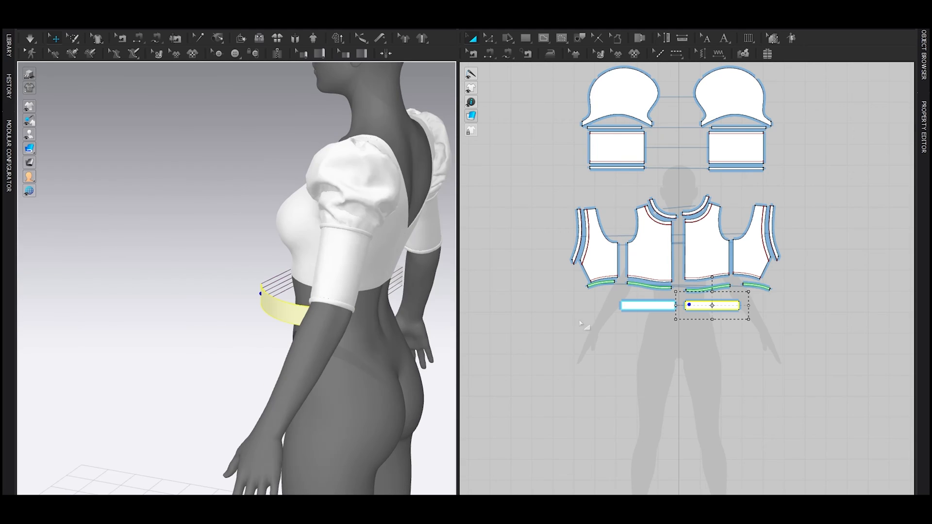
scroll(568, 322, "up", 4)
left_click(689, 294)
left_click_drag(678, 290, 651, 295)
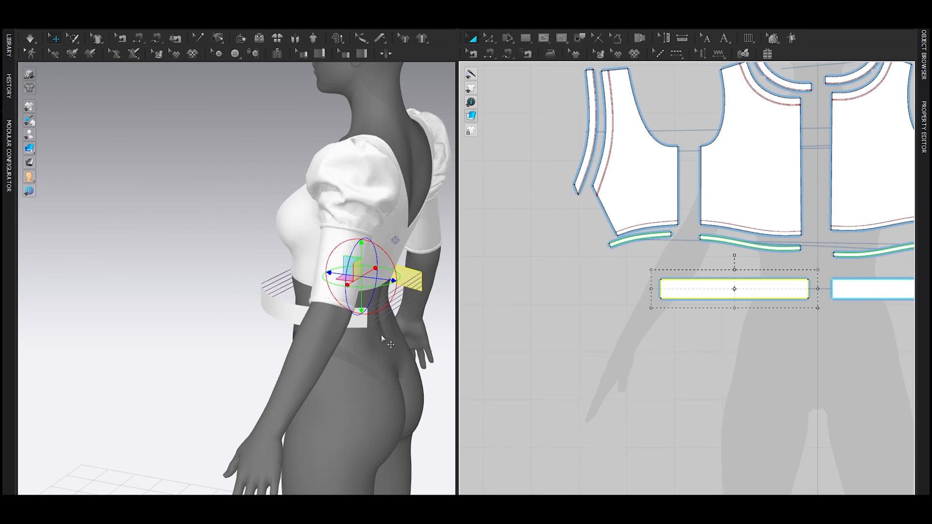
Lengthen both waist strips to about 323 mm each at their outer edge and simulate them closing around the avatar's waist.
right_click_drag(381, 328, 440, 341)
left_click_drag(654, 288, 646, 292)
right_click_drag(419, 297, 351, 293)
left_click(301, 329)
key("space")
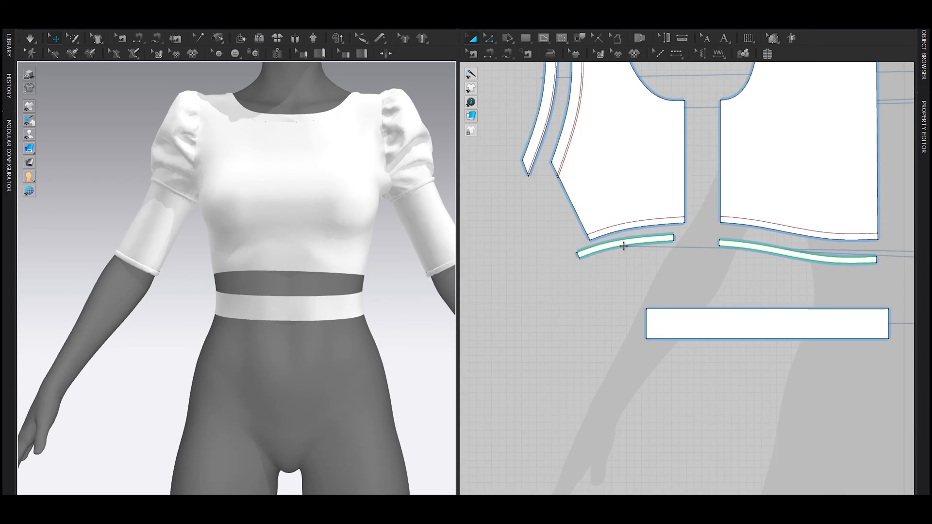
Raise the bodice's hem edges and internal hem lines together with the elastic bands to shorten the blouse, and simulate the change.
scroll(624, 246, "down", 3)
key("z")
left_click_drag(783, 258, 746, 227)
scroll(786, 266, "up", 5)
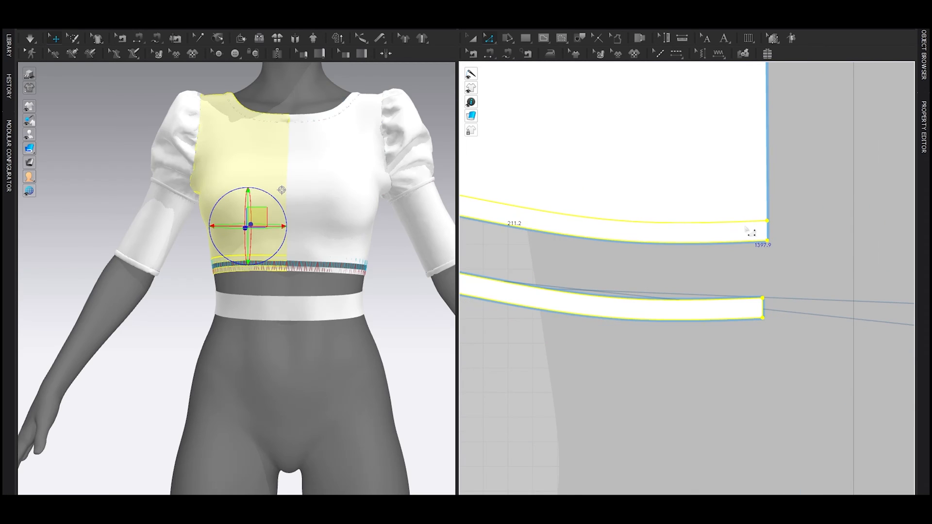
scroll(640, 263, "down", 6)
key("a")
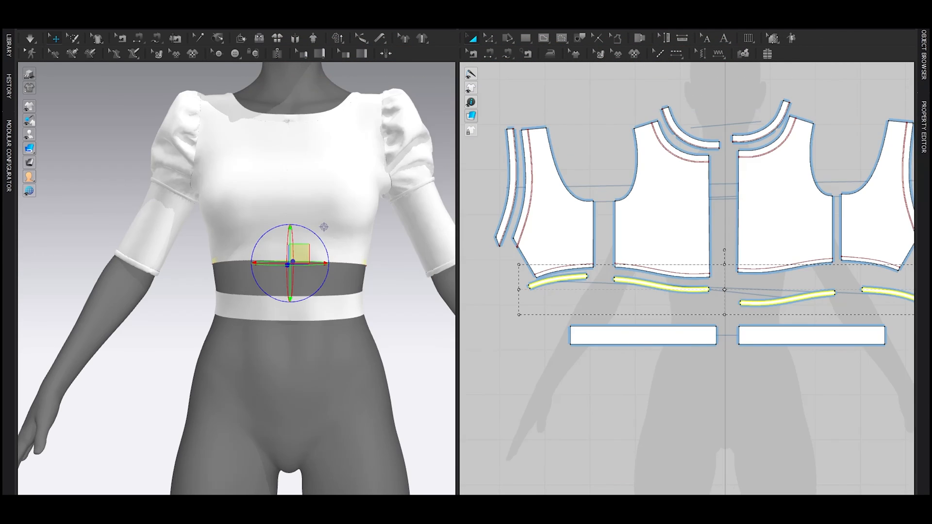
left_click(397, 291)
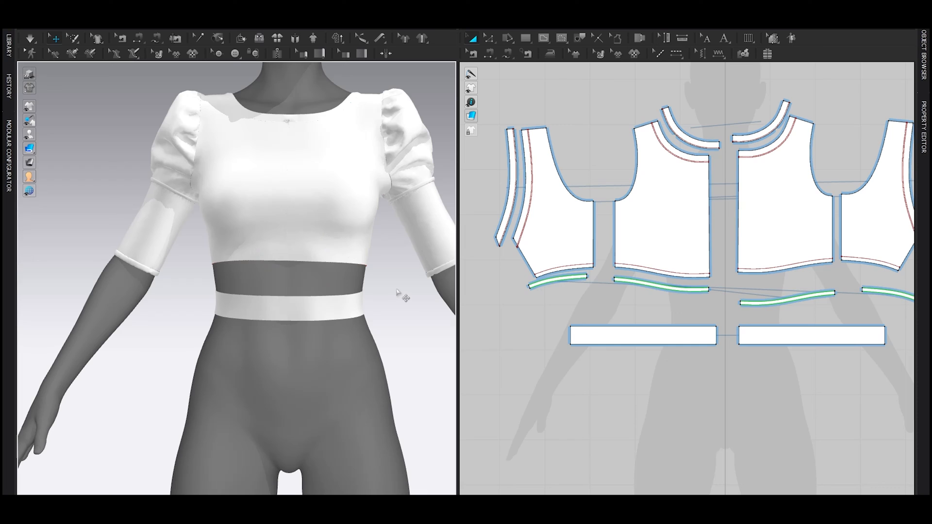
key("space")
key("space")
Freeze all blouse pattern pieces, including the sleeves, neckline bands and elastic hem bands.
right_click_drag(395, 295, 453, 292)
scroll(378, 293, "up", 2)
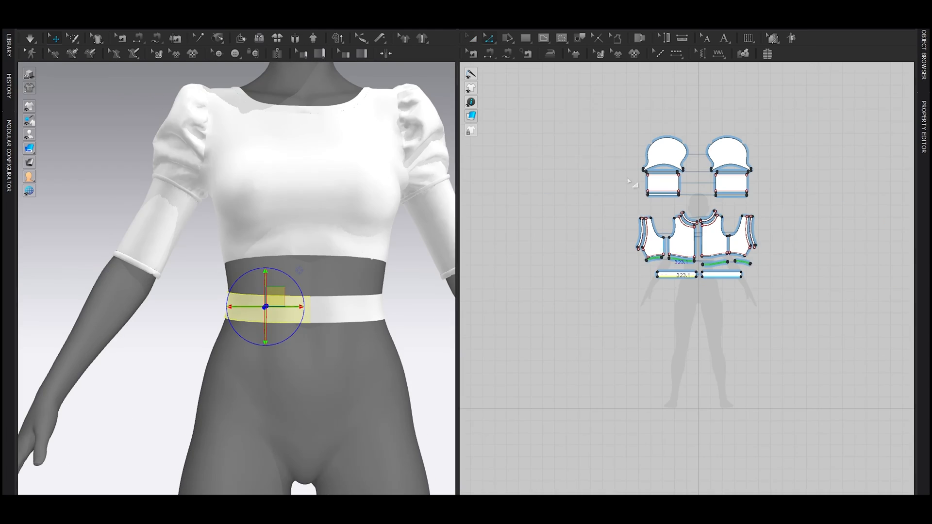
left_click_drag(586, 102, 820, 270)
right_click(295, 171)
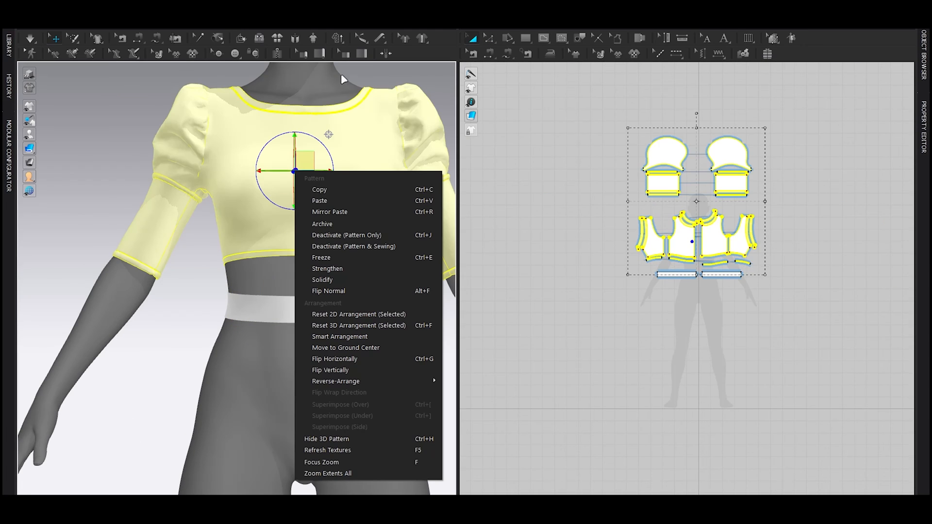
left_click(337, 257)
left_click(235, 266)
right_click_drag(324, 231, 330, 234)
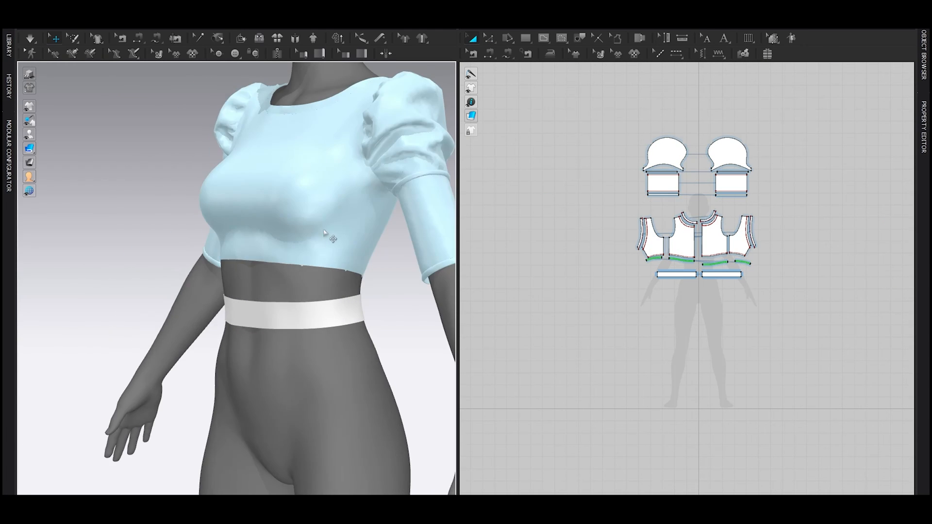
Freeze the two waist strips as well.
scroll(380, 246, "up", 5)
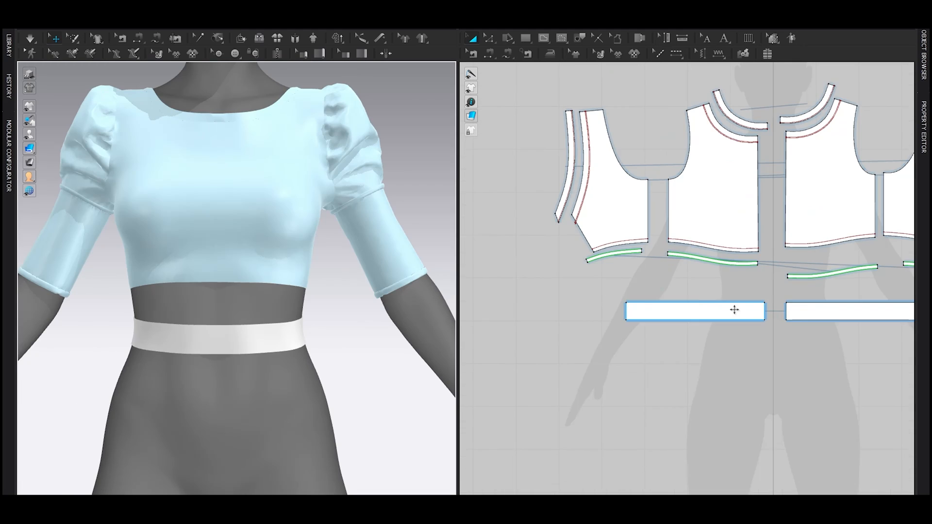
scroll(675, 265, "up", 2)
left_click(675, 265)
left_click(759, 266, "shift")
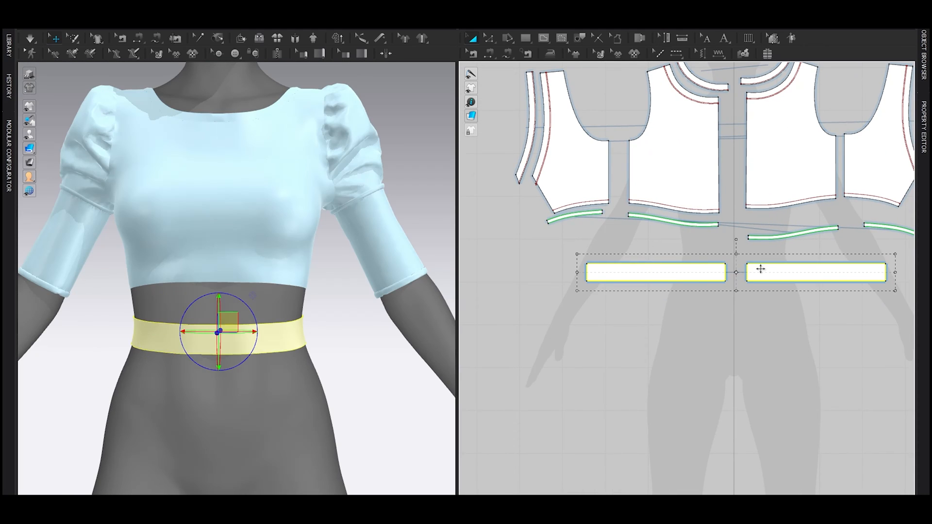
left_click(335, 291)
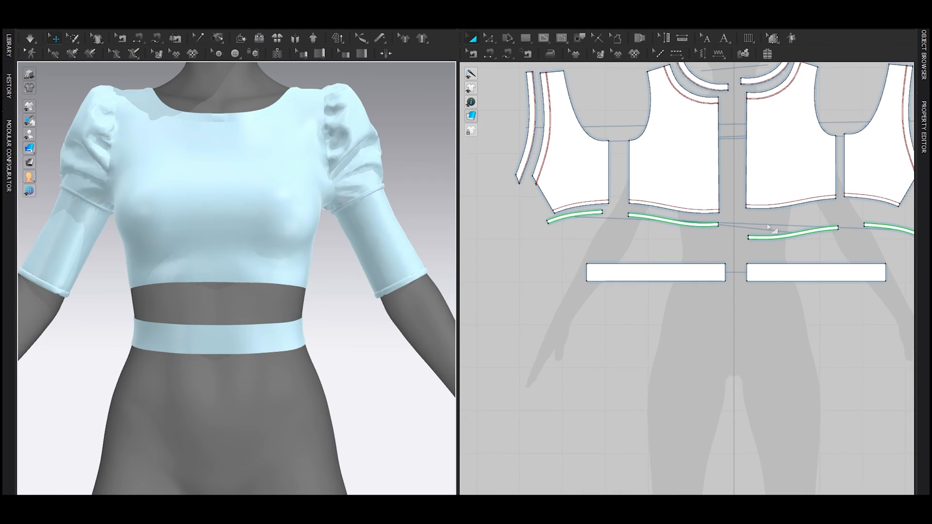
scroll(768, 227, "down", 3)
right_click_drag(768, 227, 765, 190)
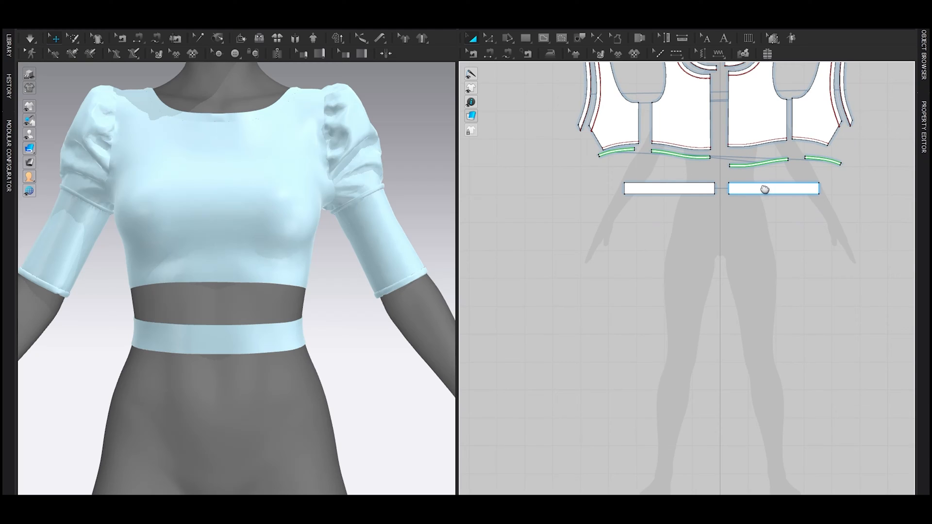
scroll(723, 209, "down", 3)
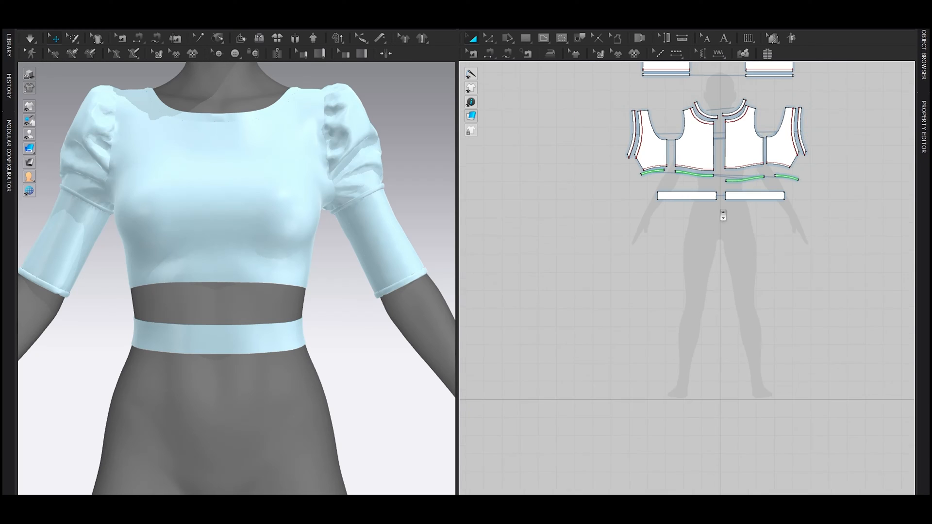
scroll(709, 198, "up", 3)
left_click(697, 195)
left_click(743, 197, "shift")
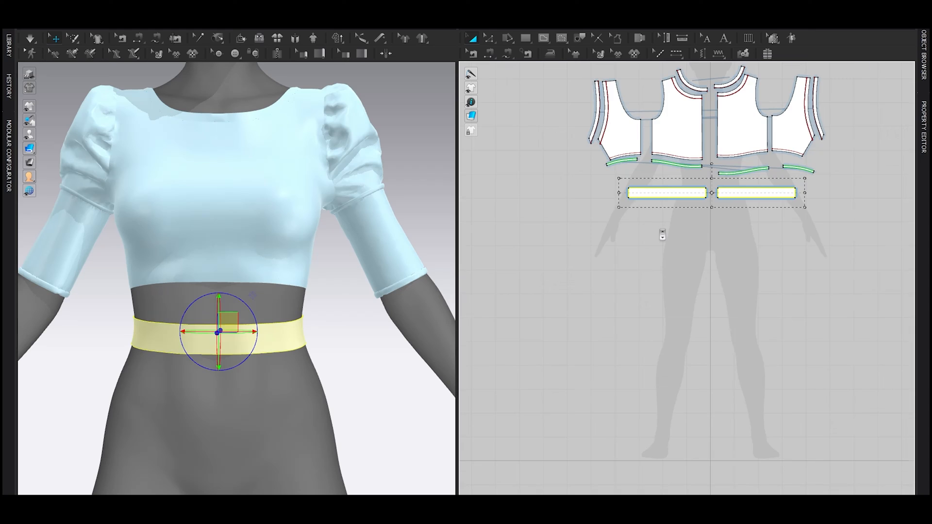
left_click(661, 231)
Remove the linked editing between the two waist strips.
scroll(662, 231, "up", 5)
middle_click_drag(718, 225, 677, 243)
scroll(685, 219, "up", 3)
left_click(688, 167)
left_click(810, 167, "shift")
right_click(803, 166)
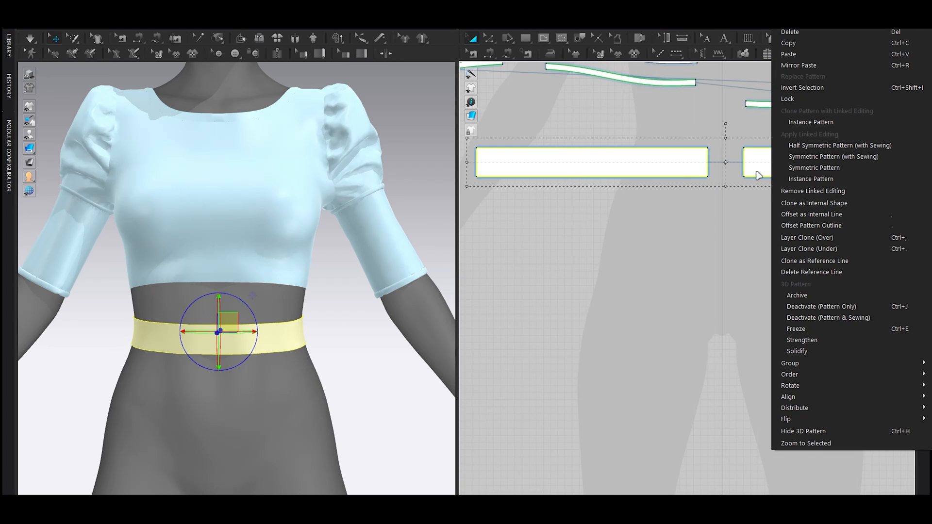
left_click(792, 192)
Merge the two waist strips into one piece along their facing short edges and centre it below the bodice.
middle_click_drag(719, 199, 718, 246)
left_click(722, 240)
key("b")
left_click(705, 201)
scroll(705, 205, "up", 2)
right_click(705, 199)
left_click(722, 241)
key("a")
left_click_drag(742, 216, 768, 217)
Delete the leftover centre line and its points from the merged waistband.
scroll(767, 217, "down", 3)
key("z")
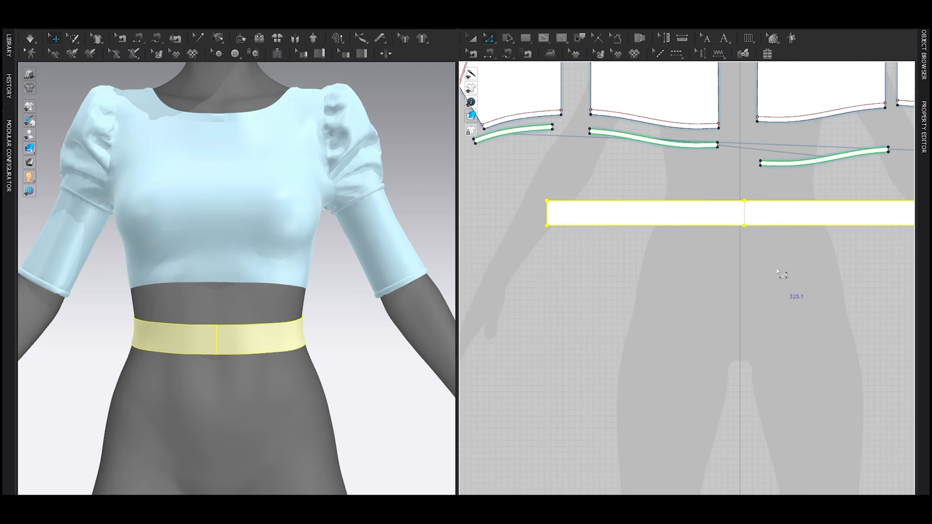
left_click_drag(776, 270, 718, 195)
key("a")
Simulate the merged waistband briefly around the waist and freeze it again.
key("space")
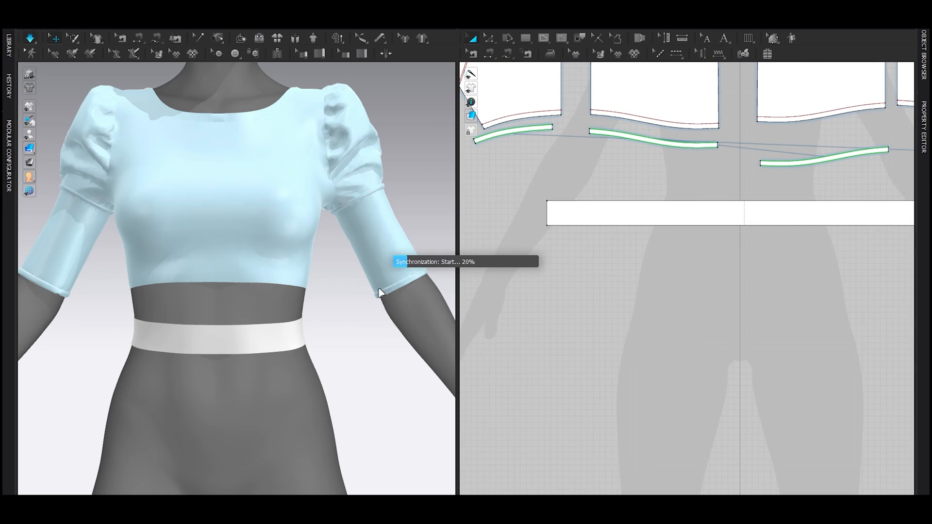
key("space")
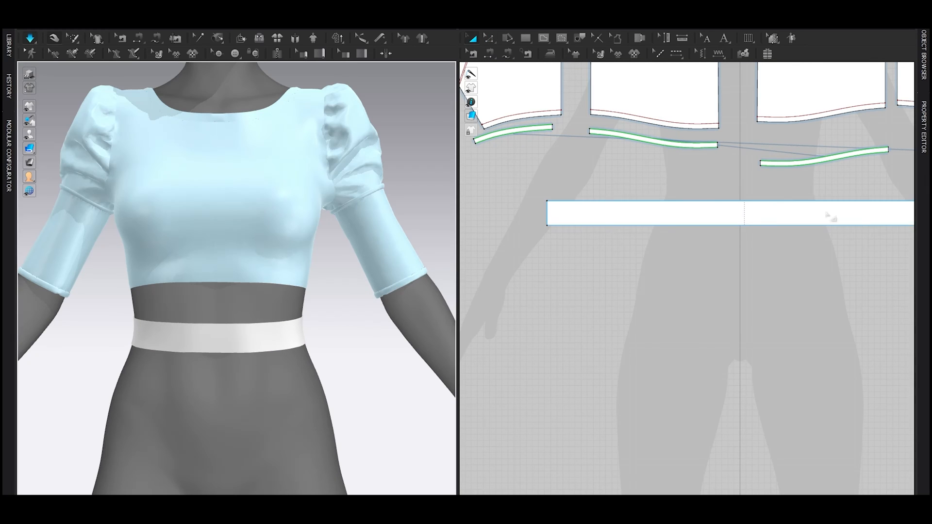
scroll(717, 262, "down", 3)
left_click(709, 242)
Draw a circular pattern about 2322 mm in circumference below the waistband with the Ellipse tool and centre it on the avatar.
scroll(531, 193, "down", 3)
left_click(526, 38)
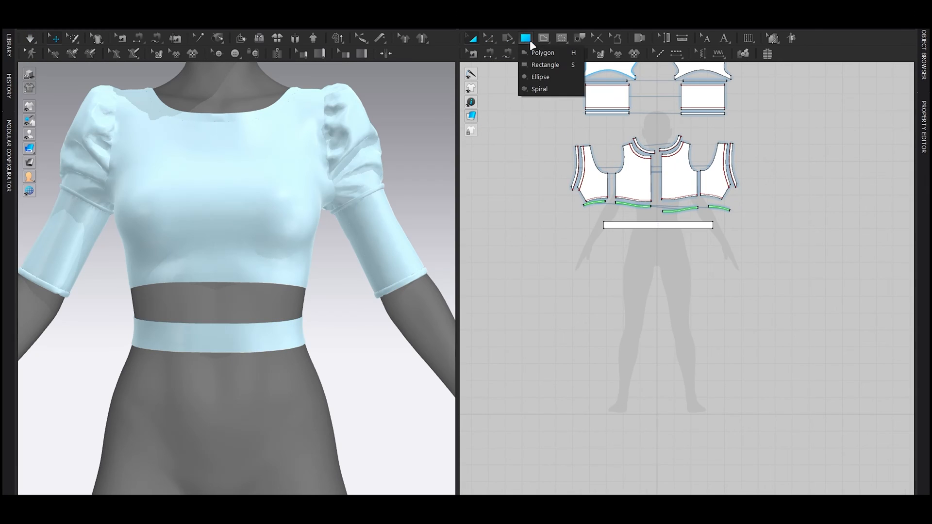
left_click(540, 77)
left_click_drag(611, 245, 706, 372)
key("a")
left_click_drag(678, 290, 662, 284)
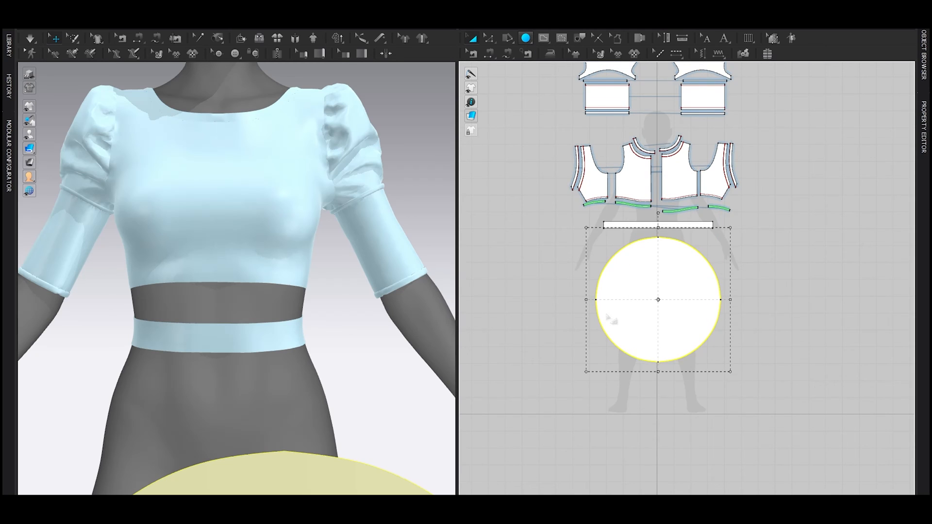
Rotate the circular pattern in 3D so that it lies horizontally around the avatar's legs.
scroll(254, 298, "down", 8)
right_click_drag(250, 321, 203, 335)
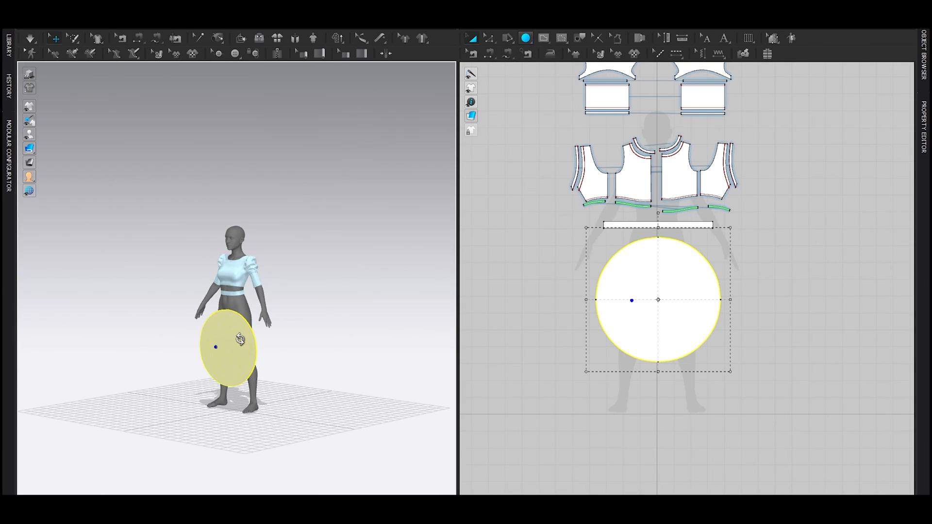
left_click(221, 344)
scroll(256, 363, "up", 5)
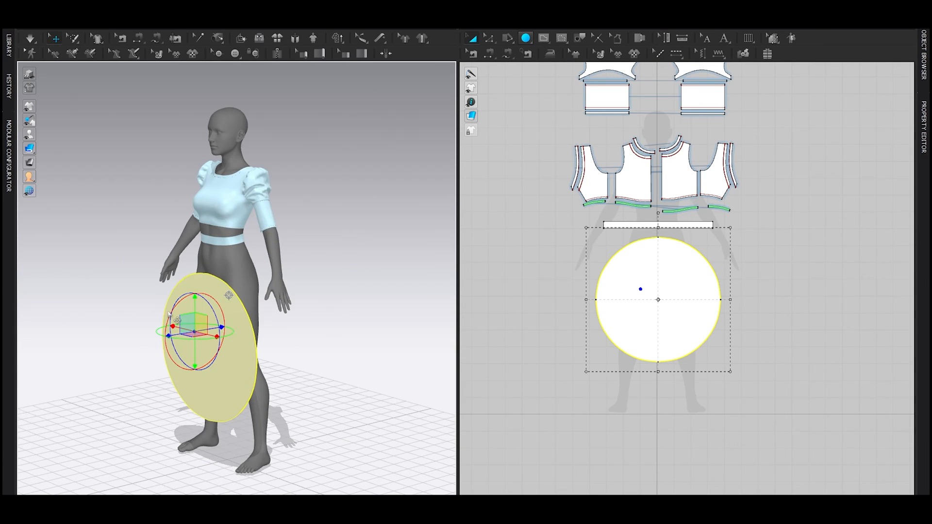
left_click_drag(172, 309, 222, 275)
right_click_drag(241, 275, 254, 344)
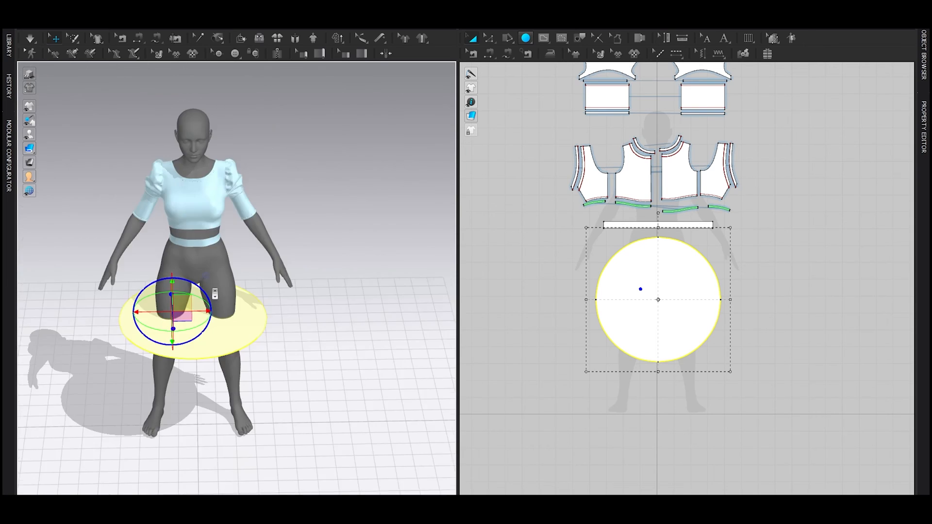
Raise the horizontal circle to hip height and align it around the avatar's body.
scroll(254, 343, "up", 6)
scroll(256, 343, "down", 6)
left_click_drag(256, 343, 239, 260)
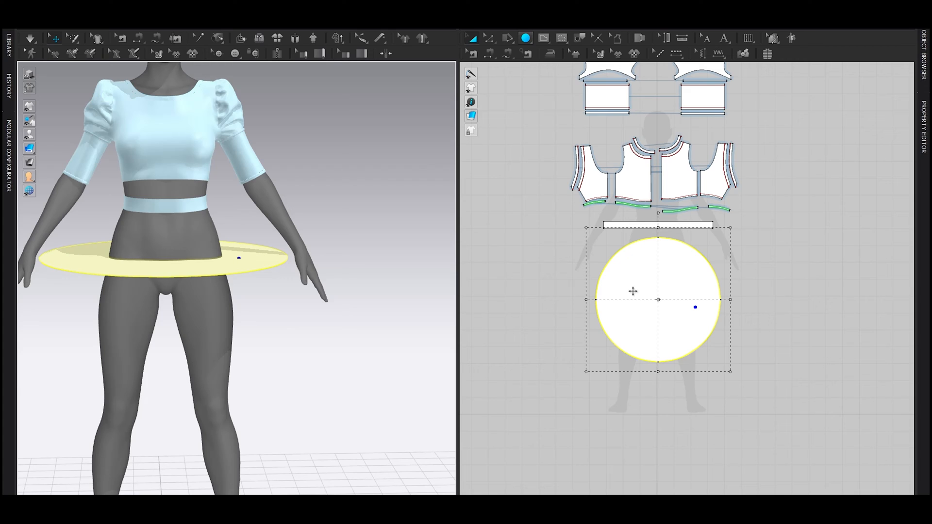
left_click_drag(242, 264, 245, 255)
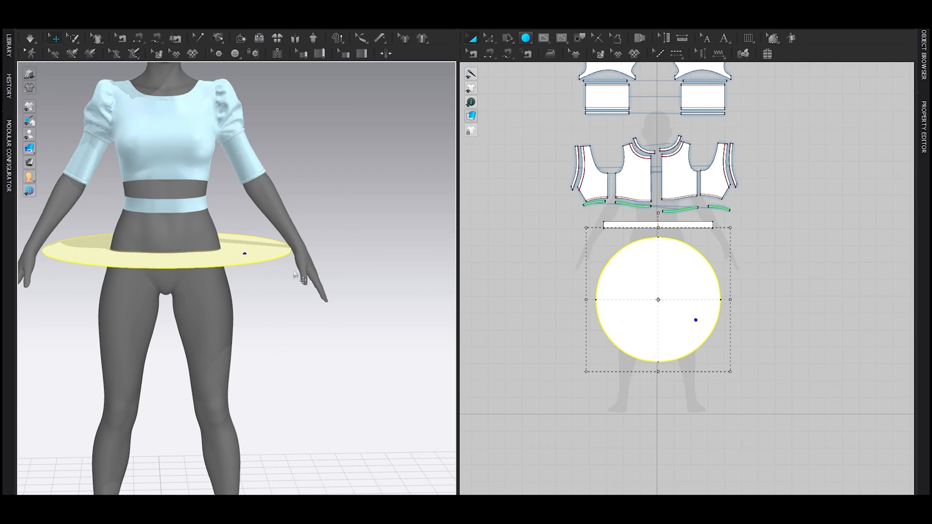
Examine from the side and front how the horizontal circle sits around the avatar's hips.
right_click_drag(294, 274, 256, 270)
scroll(624, 293, "down", 2)
scroll(659, 303, "up", 3)
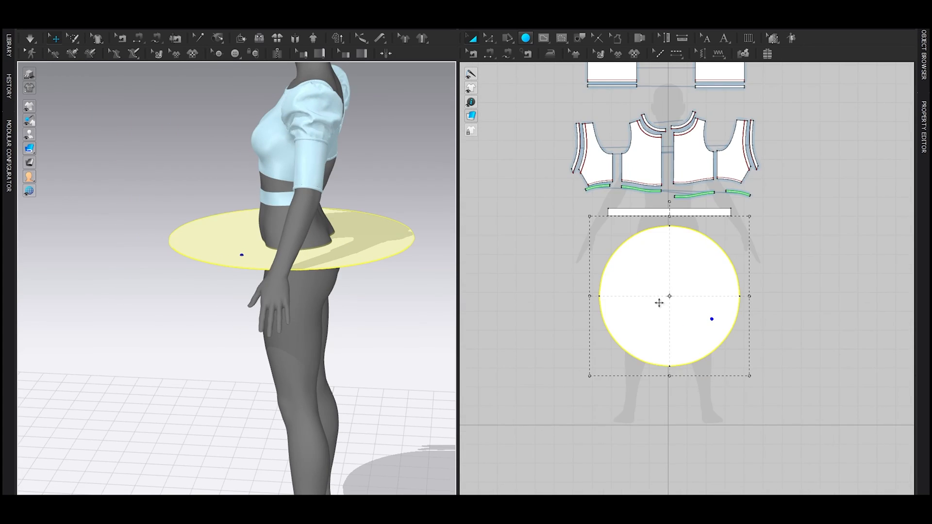
right_click_drag(415, 295, 444, 296)
scroll(302, 301, "up", 3)
middle_click_drag(252, 270, 290, 314)
scroll(291, 313, "up", 2)
right_click_drag(291, 313, 330, 304)
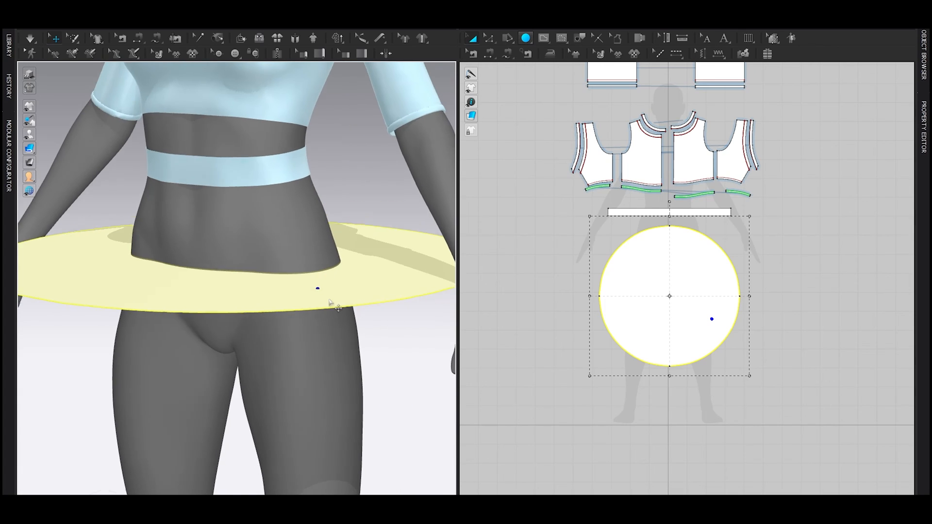
Offset the full circle outline inward as an internal line at a distance of 50 mm.
key("z")
left_click(634, 239)
left_click(722, 348, "shift")
left_click(634, 359, "shift")
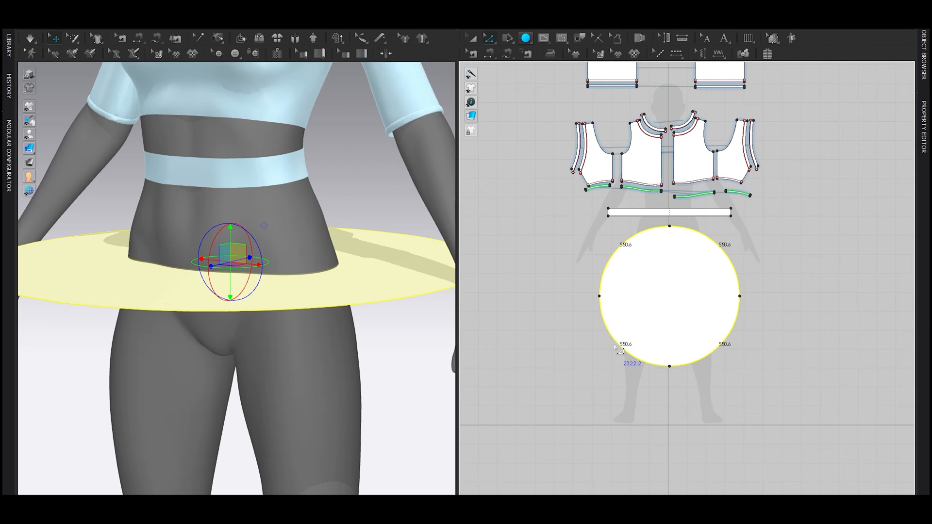
right_click(618, 344)
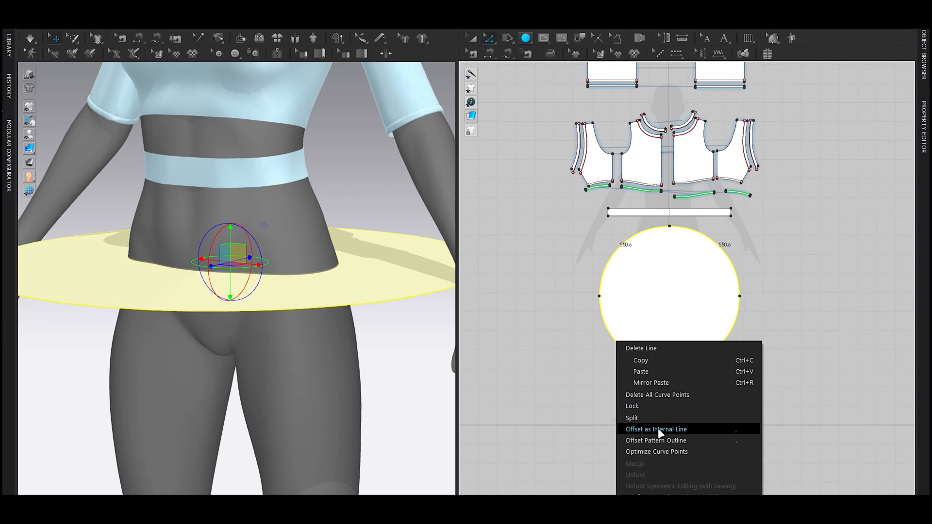
key("Escape")
type("50")
left_click(441, 309)
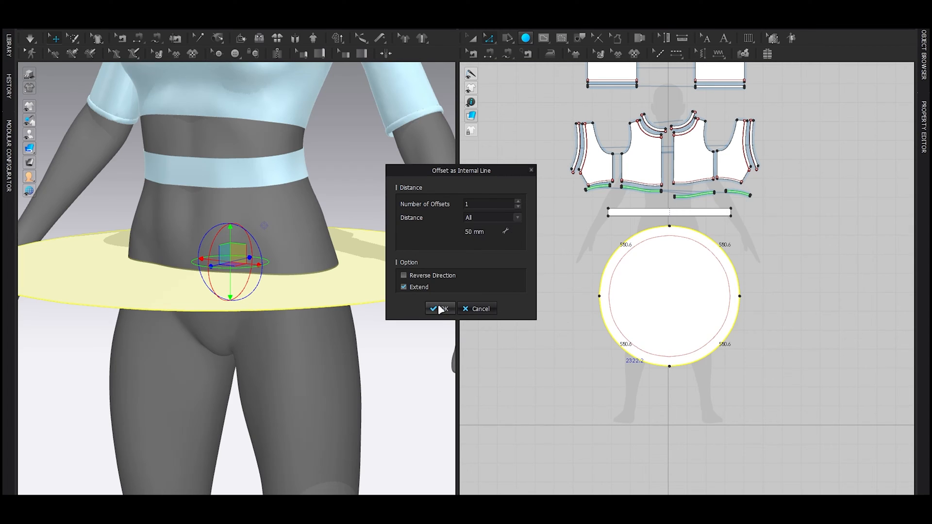
Cut the circular pattern along the internal circle and delete the inner disc to leave a ring.
right_click(614, 271)
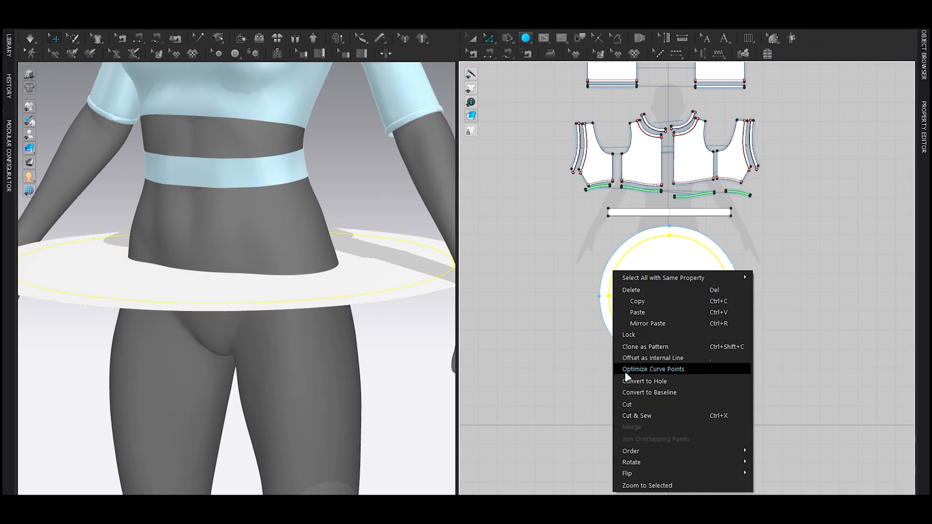
left_click(635, 404)
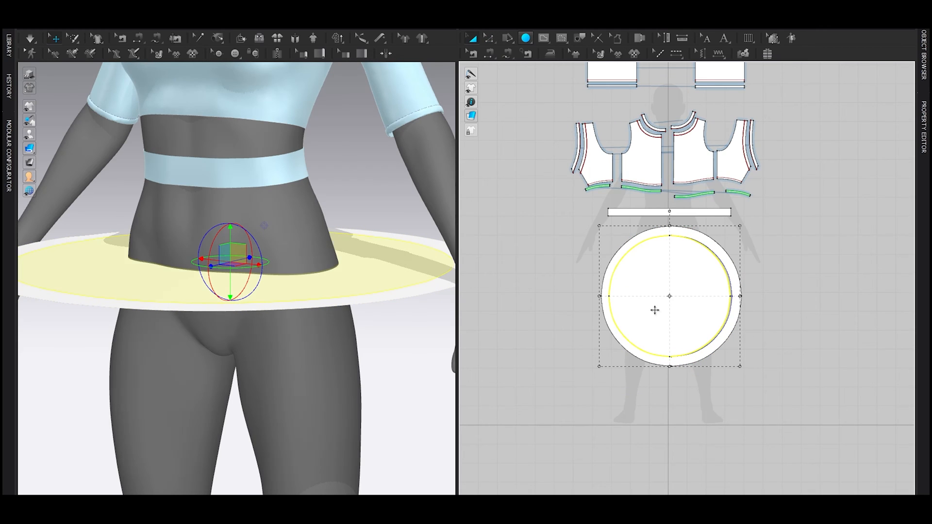
key("Delete")
Scale the ring's inner edge down about its centre to a circumference of about 1464 mm, widening the ring.
key("z")
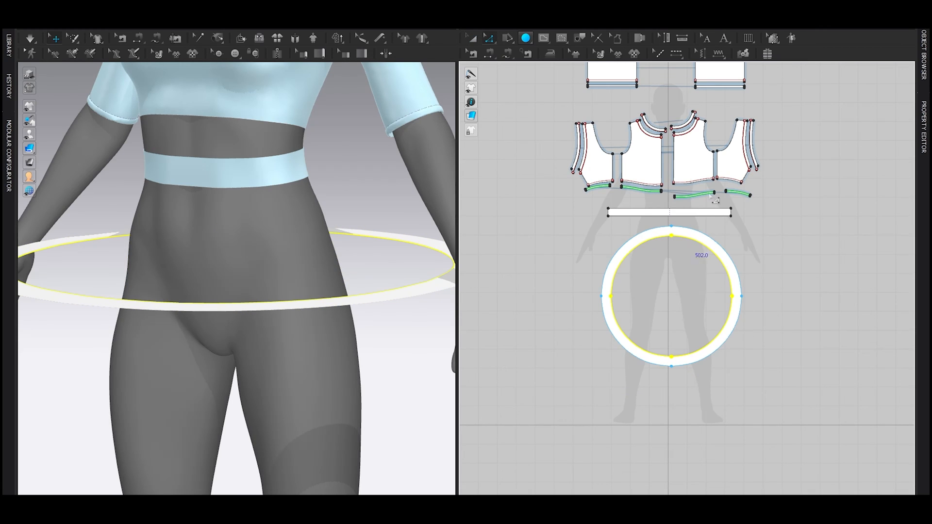
left_click(489, 39)
left_click(542, 65)
scroll(686, 291, "up", 2)
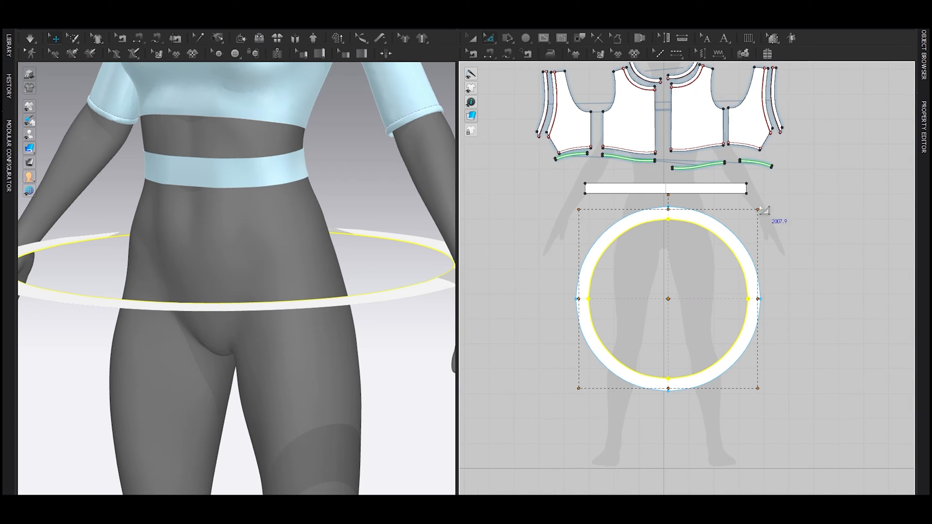
left_click_drag(701, 287, 728, 255)
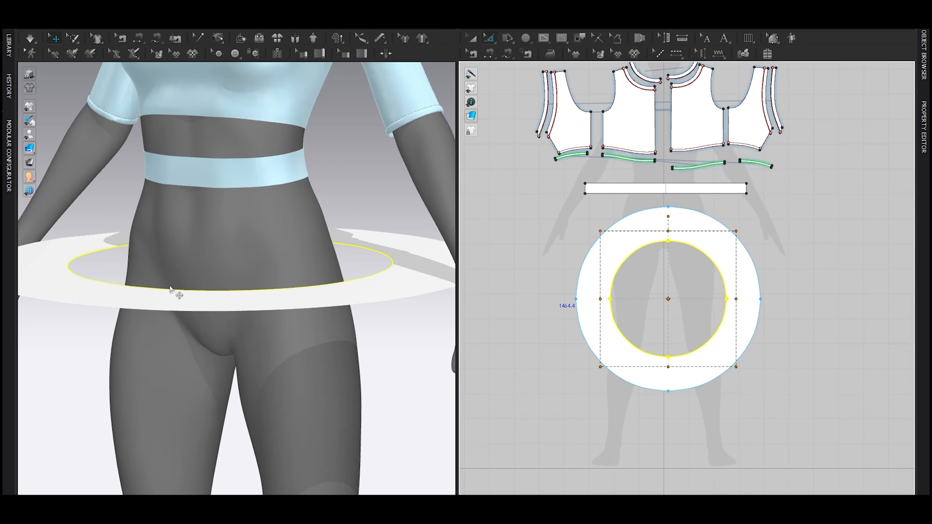
left_click(565, 242)
right_click_drag(182, 267, 293, 295)
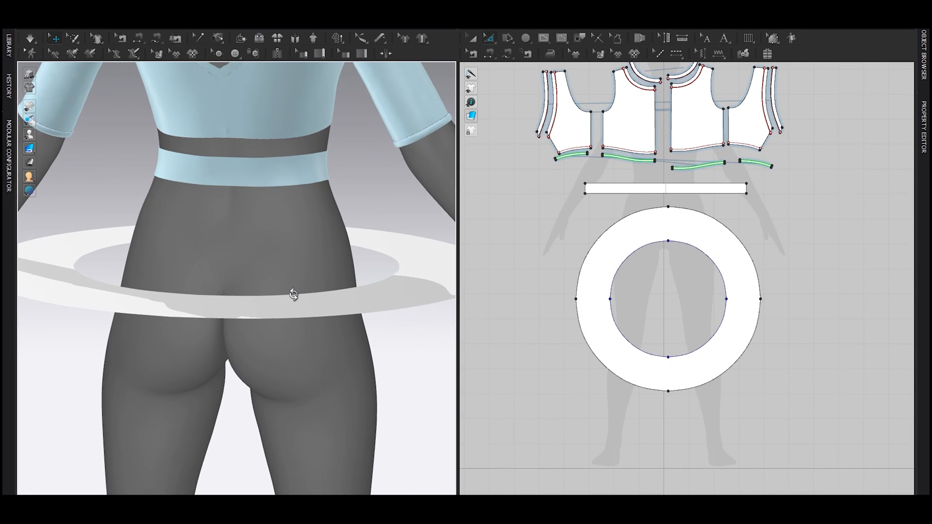
Free-sew the waistband's full lower edge to the whole inner circle of the ring and simulate the gathered drape.
middle_click_drag(293, 294, 305, 328)
left_click(487, 54)
left_click(507, 55)
left_click(520, 69)
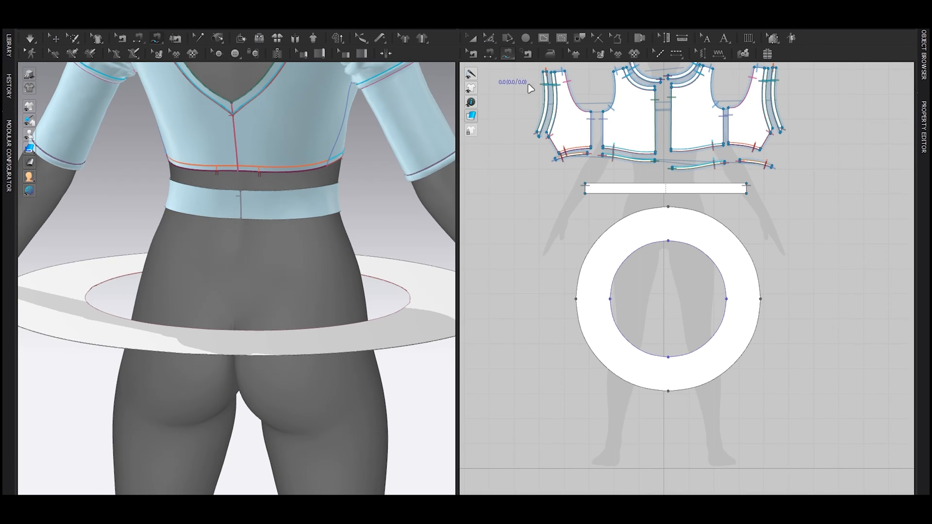
left_click(584, 194)
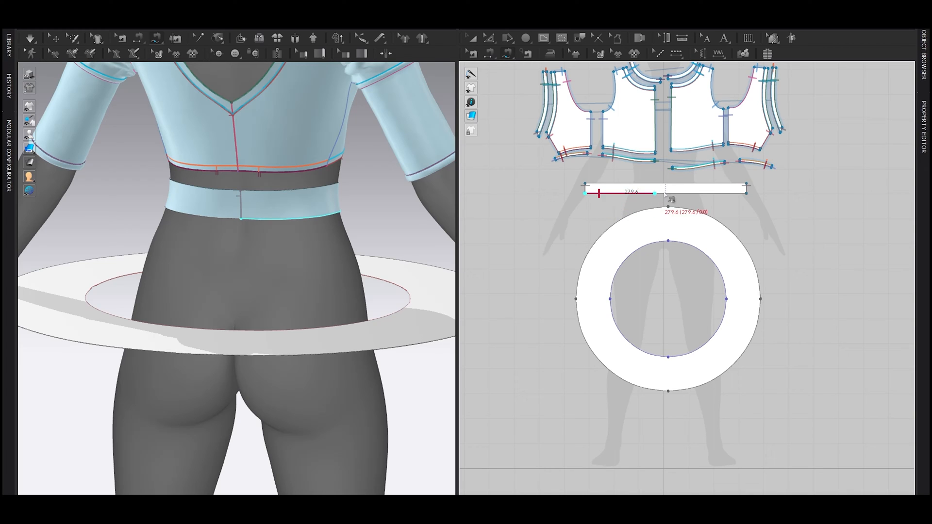
left_click(746, 193)
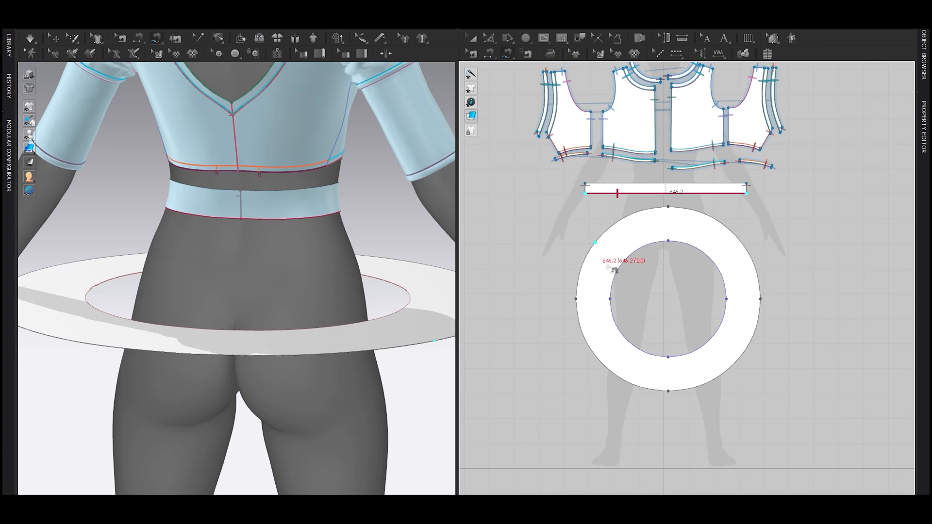
left_click(668, 242)
left_click(694, 250)
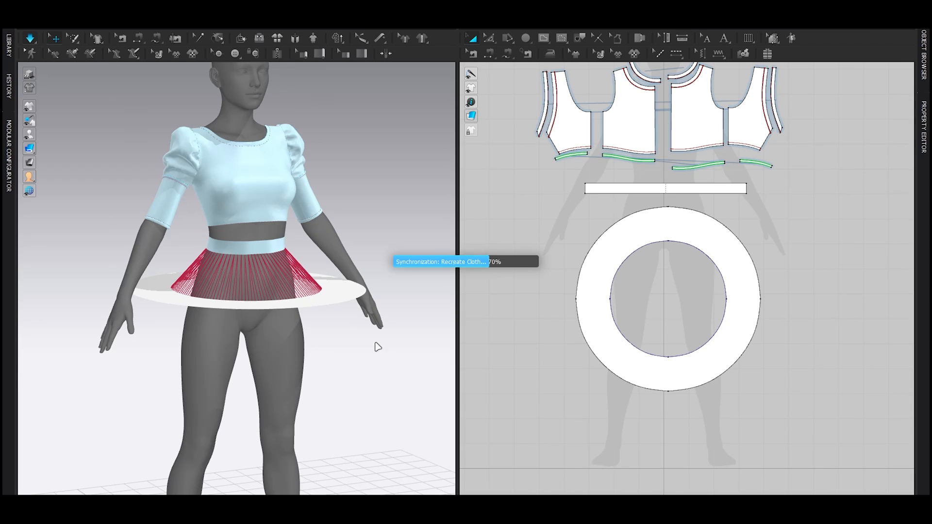
key("space")
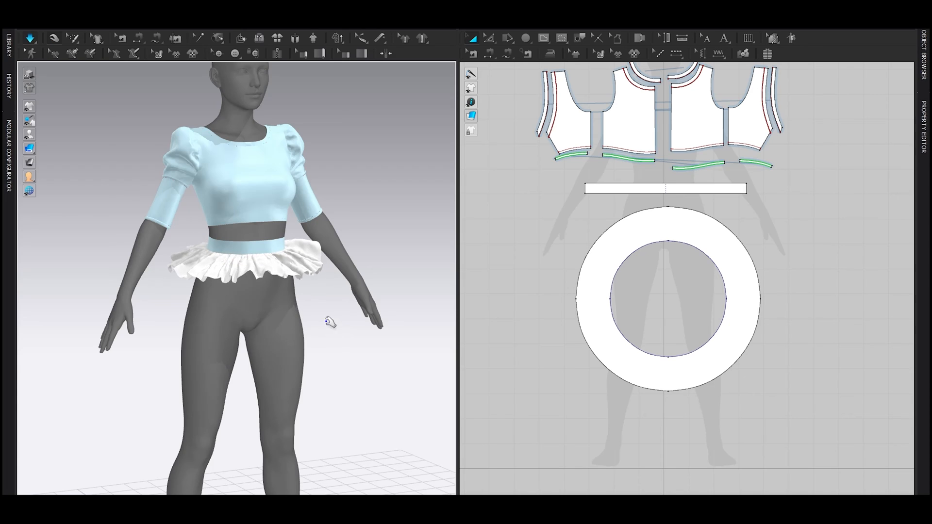
key("space")
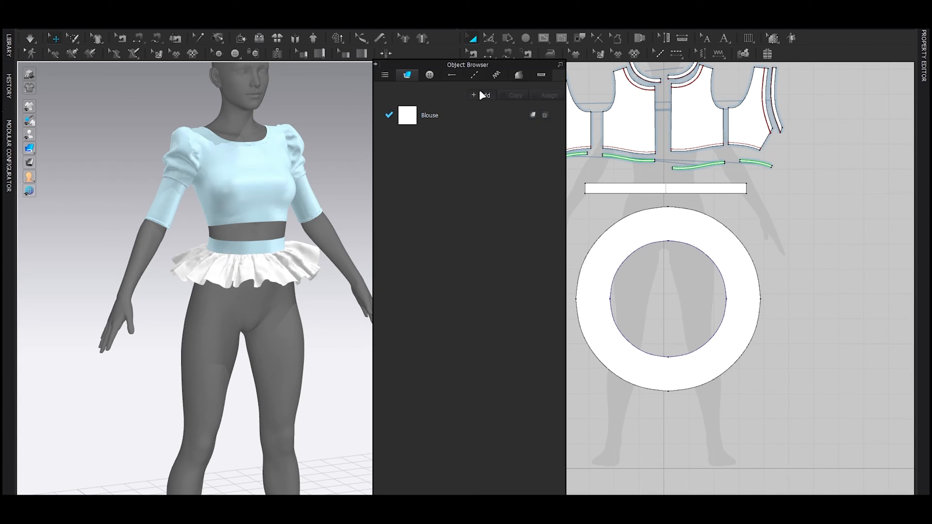
Add a new fabric and assign it to both the waistband and the ring pattern.
left_click(485, 95)
scroll(675, 271, "down", 3)
left_click(685, 234)
left_click(666, 215, "shift")
left_click(552, 137)
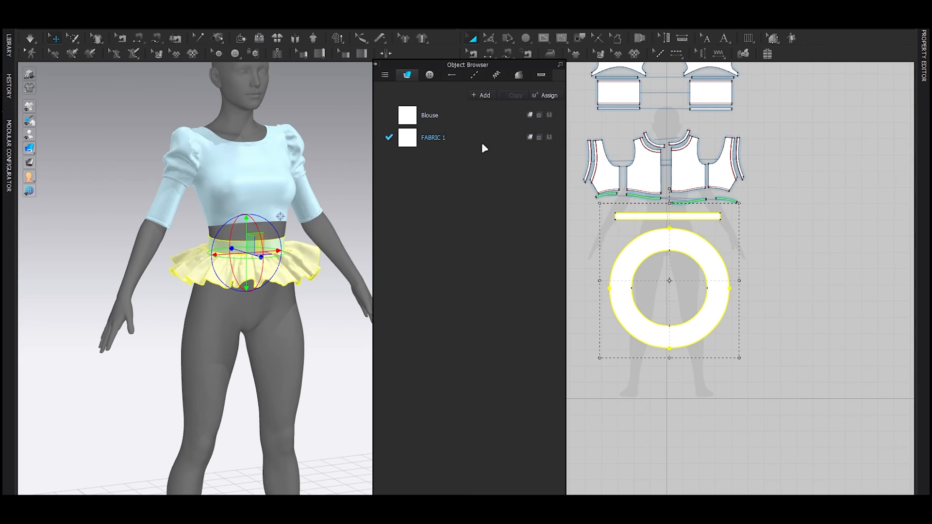
left_click(481, 141)
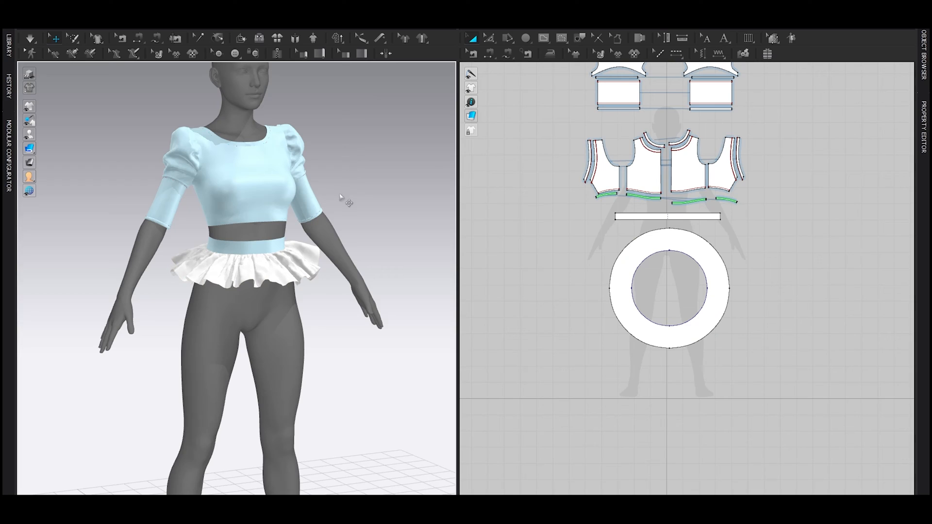
Simulate the ring, set its particle distance to 28 mm, and simulate again with the coarser mesh.
key("q")
key("space")
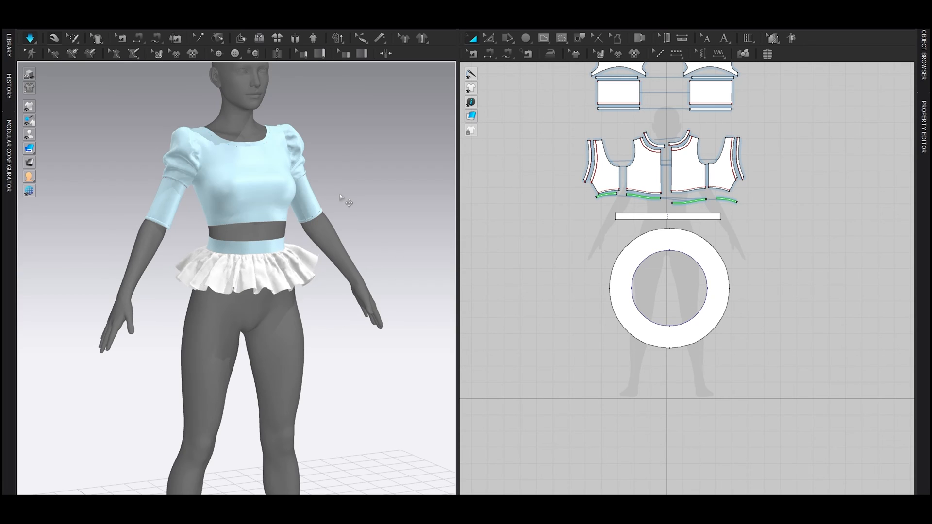
key("space")
left_click(624, 254)
double_click(507, 250)
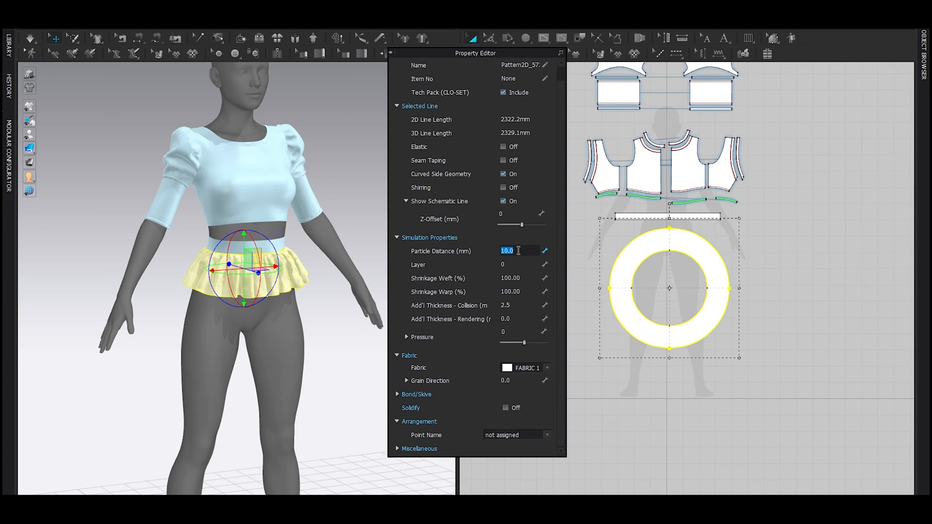
key("Return")
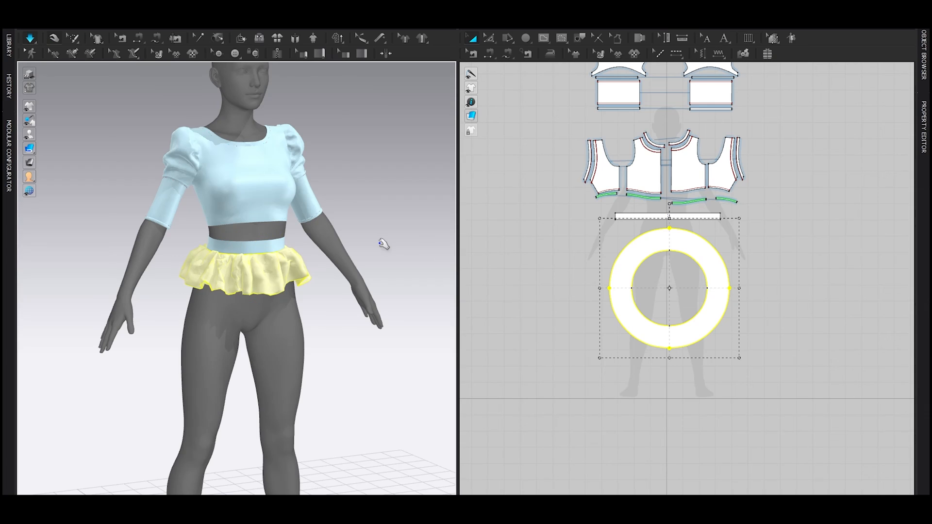
key("F4")
left_click(514, 251)
type("28")
key("Return")
left_click(382, 195)
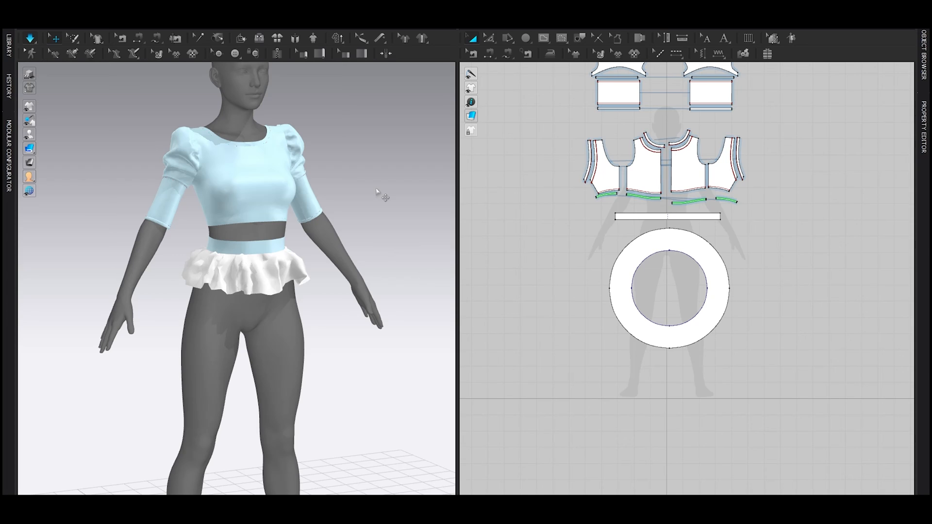
key("space")
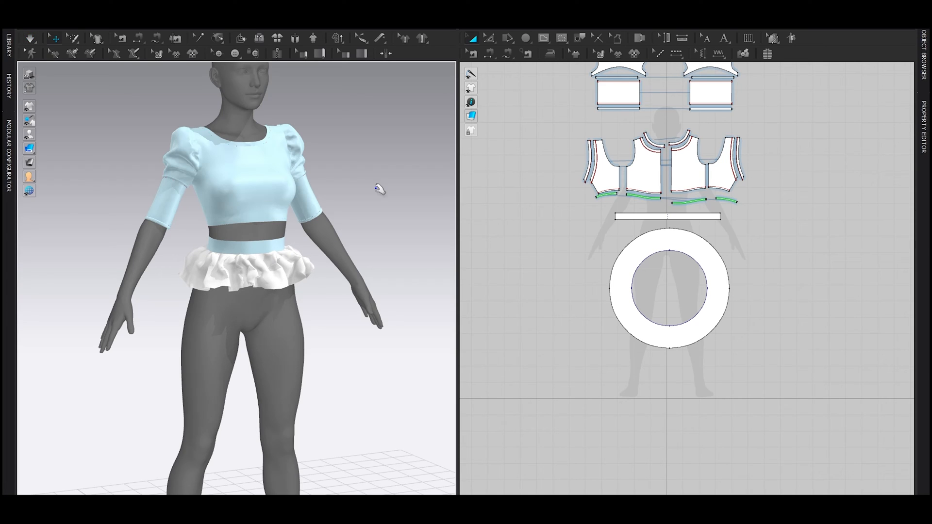
Move the ring pattern down, farther away from the waistband pattern.
left_click_drag(649, 236, 645, 271)
left_click(539, 248)
key("z")
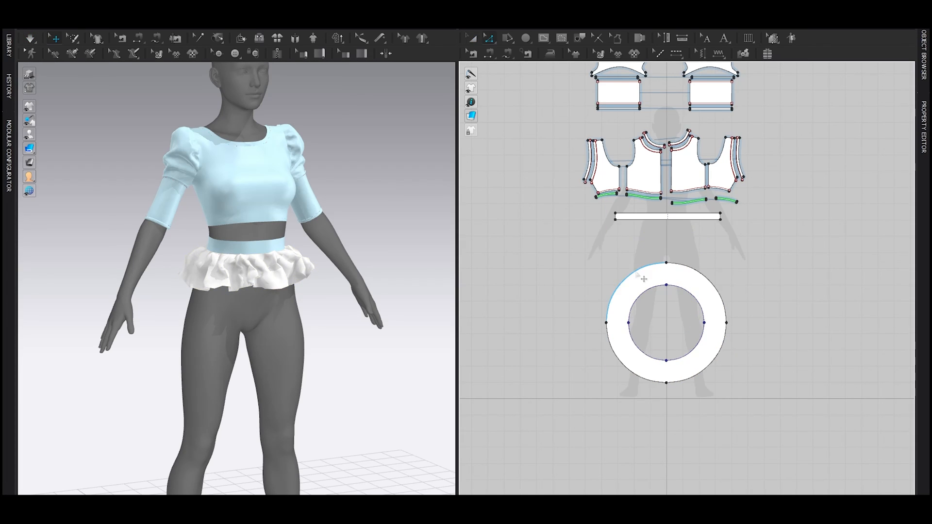
Try to enlarge the ring's outer edge by scaling it outward from one corner.
double_click(636, 272)
left_click(655, 267)
left_click(687, 267, "shift")
left_click(691, 375, "shift")
left_click(557, 365)
left_click(619, 304)
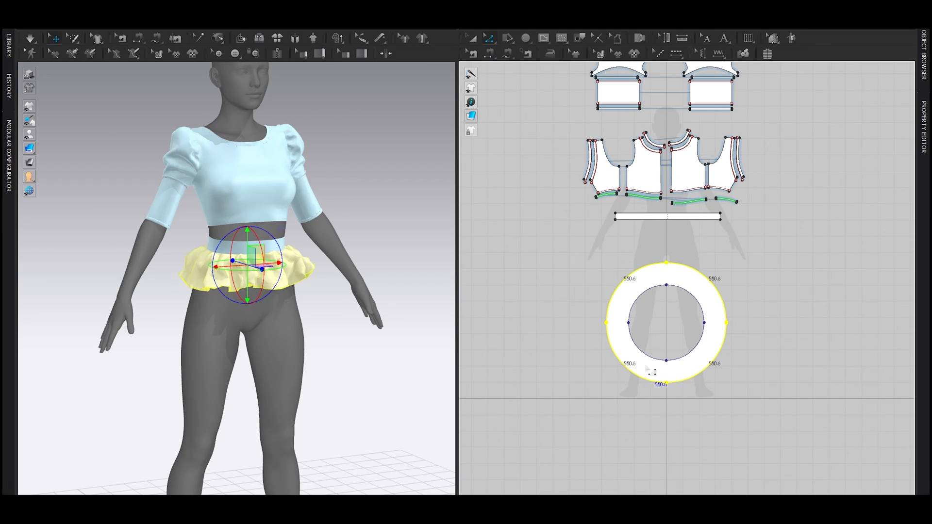
left_click(684, 325)
left_click(546, 342)
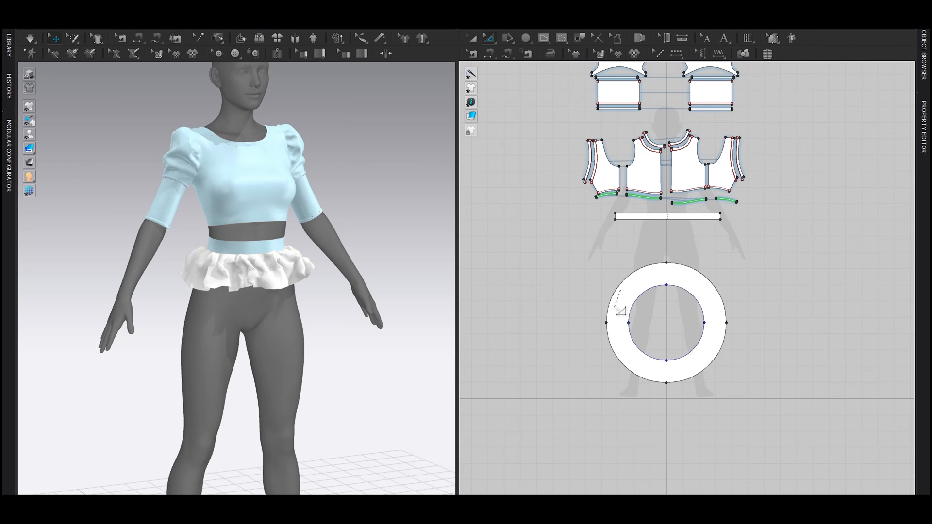
left_click(620, 314)
left_click_drag(730, 267, 814, 216)
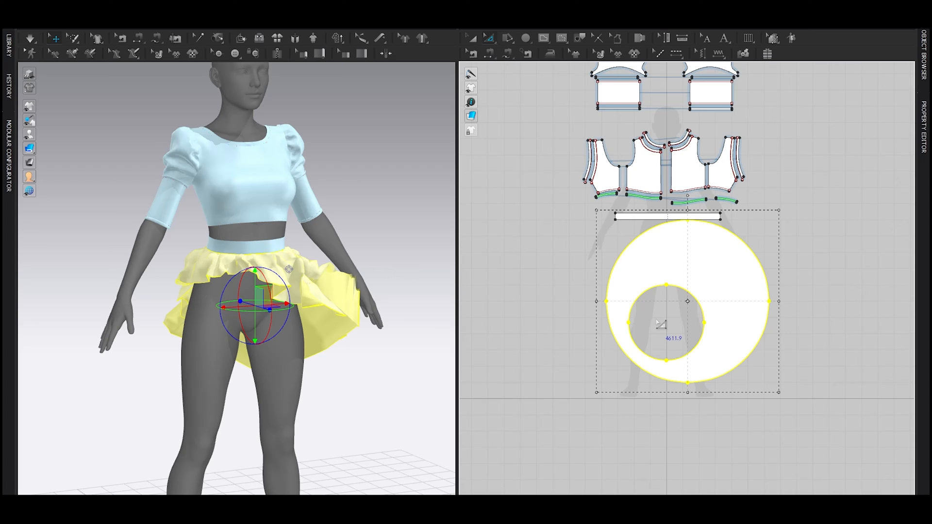
key("ctrl+z")
Scale the ring's outer edge up about its centre to a circumference of about 2969 mm and simulate the longer skirt.
left_click(776, 307)
left_click(717, 290)
left_click(669, 327)
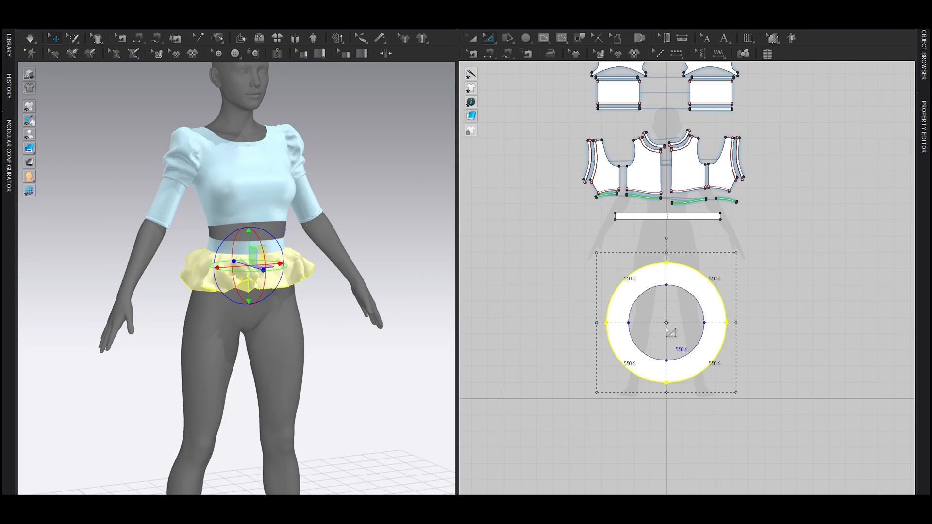
left_click_drag(735, 253, 769, 218)
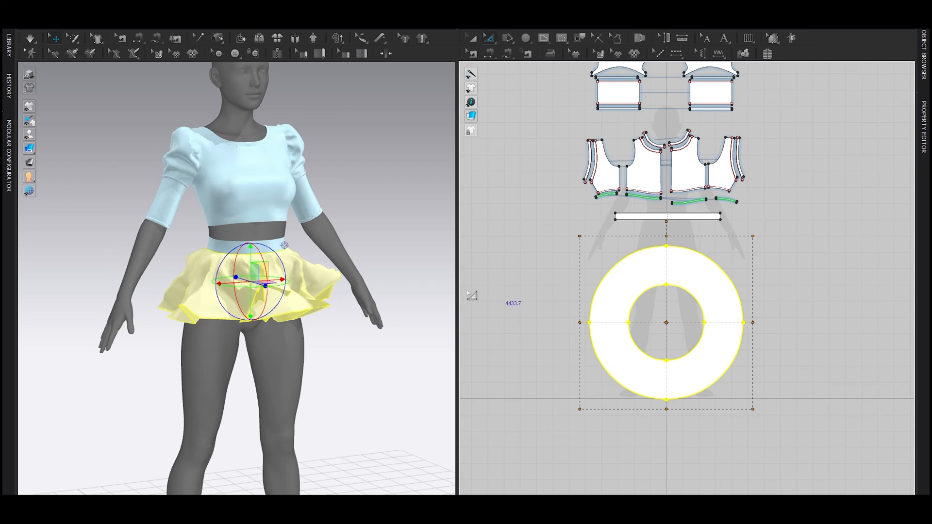
key("space")
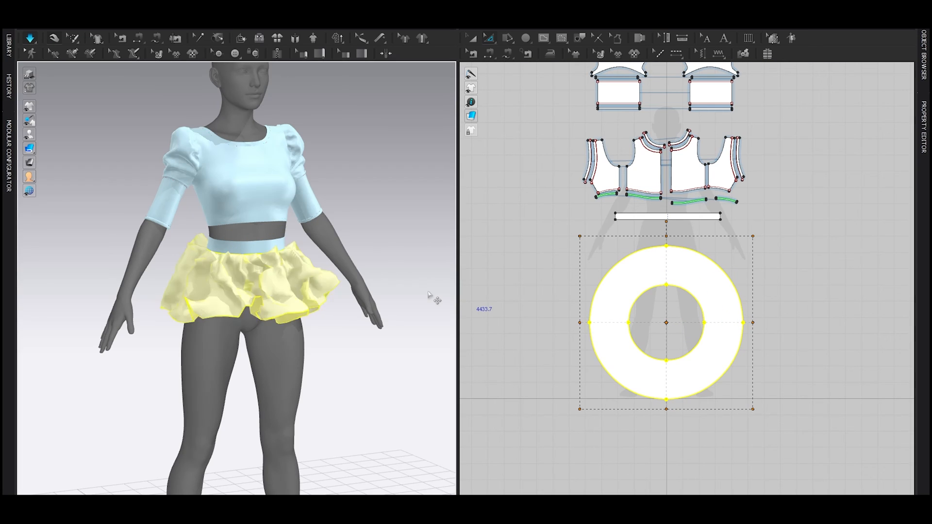
key("space")
Scale the ring's outer edge up further about its centre to a circumference of about 7865 mm for a long skirt.
left_click(715, 250)
left_click(712, 267)
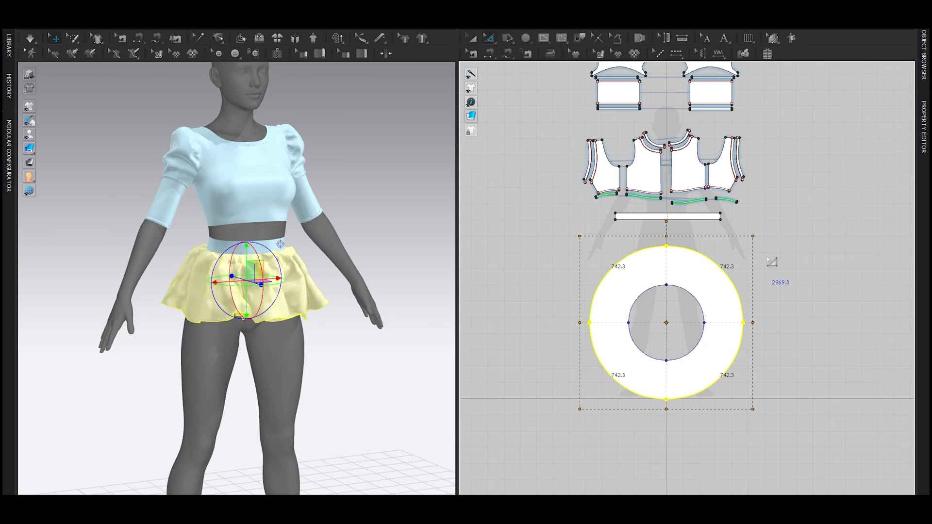
left_click_drag(762, 242, 788, 175)
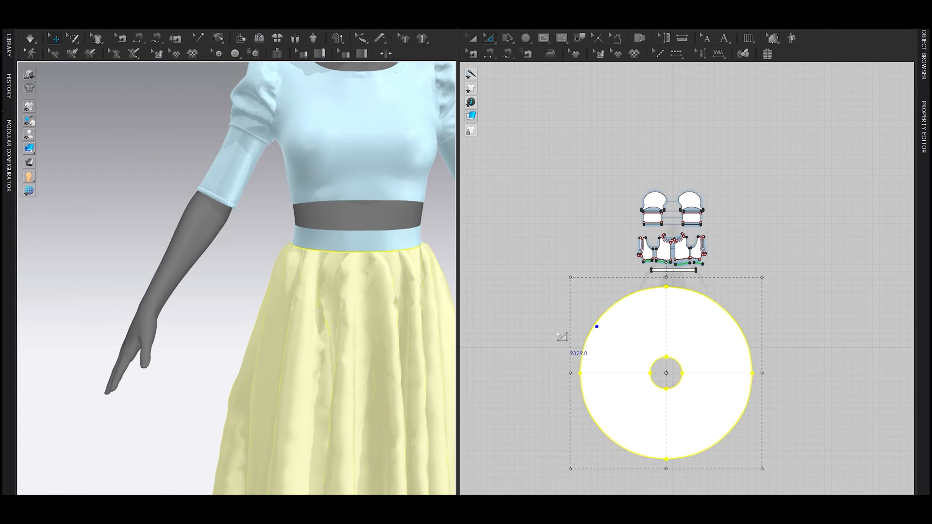
left_click(561, 336)
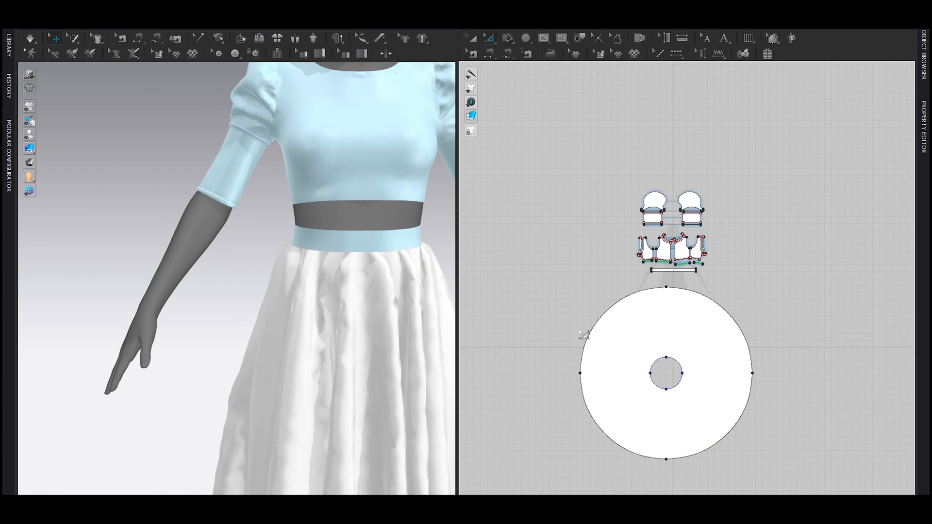
Enlarge the skirt pattern's inner edge about its centre to a circumference of about 1746 mm, simulate, and check the full length.
scroll(597, 343, "up", 5)
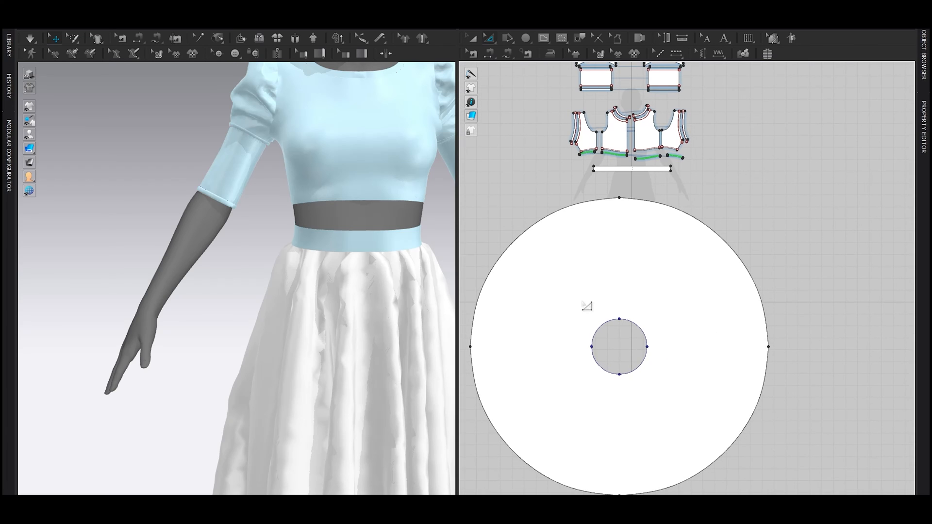
left_click_drag(564, 293, 688, 427)
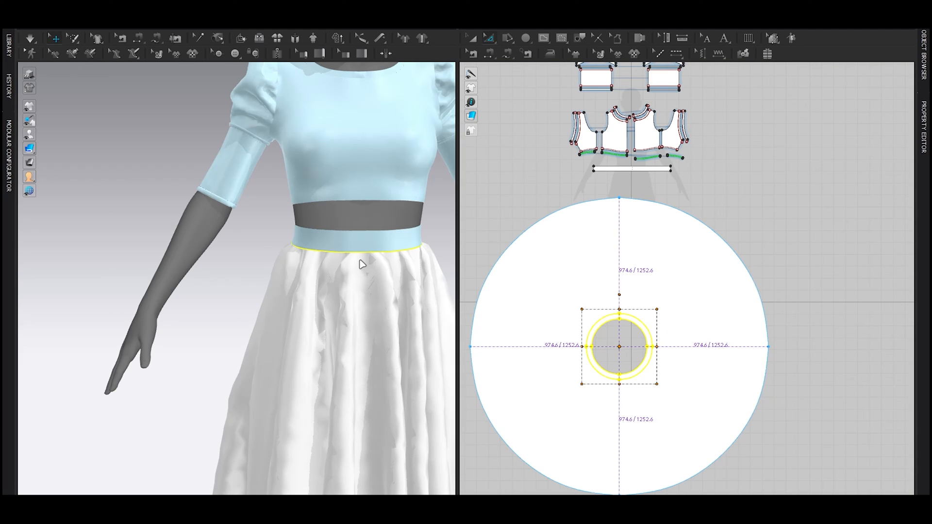
left_click(359, 260)
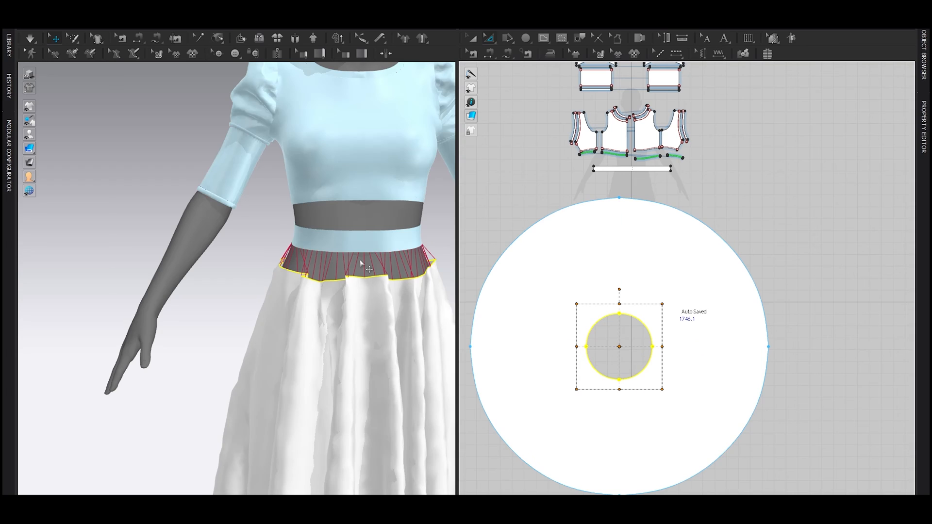
key("space")
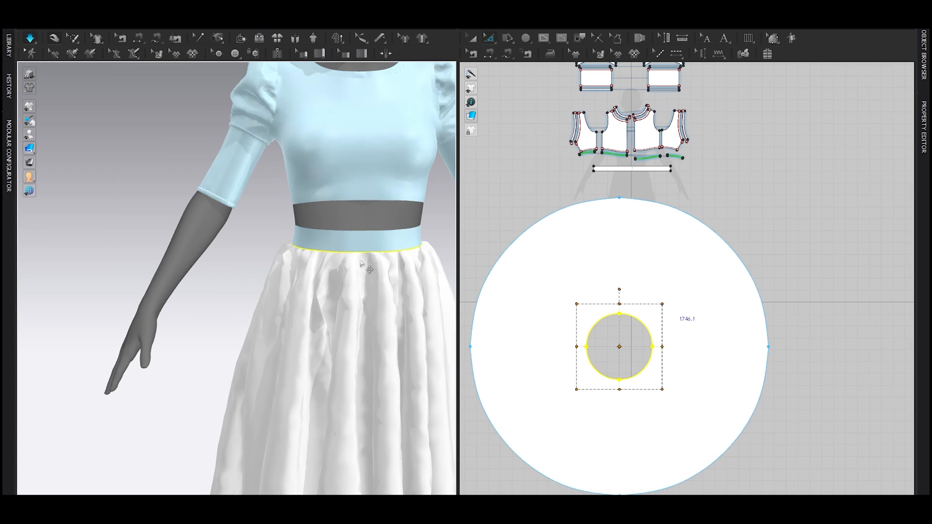
key("space")
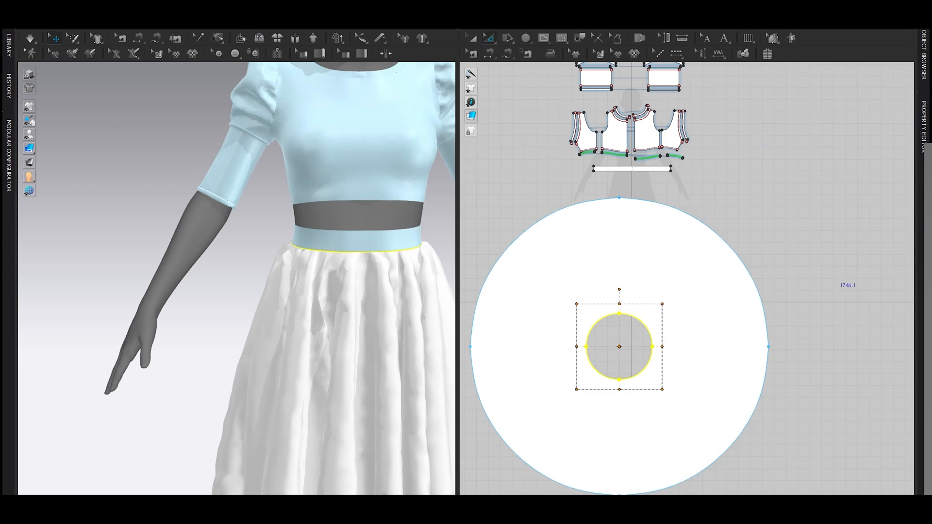
scroll(276, 299, "down", 4)
scroll(282, 296, "down", 3)
left_click(363, 308)
middle_click_drag(295, 446, 297, 373)
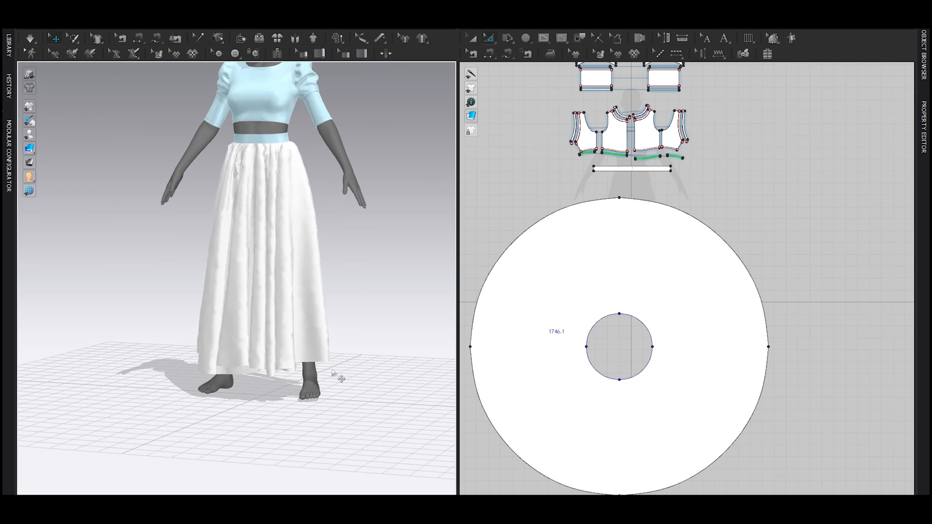
Reposition the circular skirt pattern slightly lower and farther from the waistband pattern.
scroll(667, 305, "down", 5)
key("a")
left_click_drag(669, 300, 684, 320)
right_click_drag(321, 348, 343, 360)
left_click(342, 360)
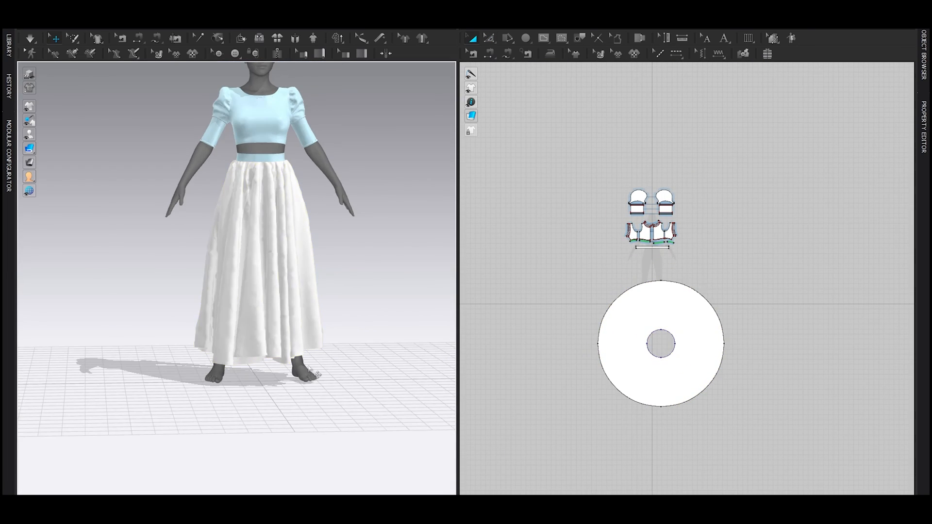
Check the red lehenga reference images, scale the skirt's outer edge up about its centre to a circumference of about 8800 mm, and start the simulation.
key("z")
left_click(643, 296)
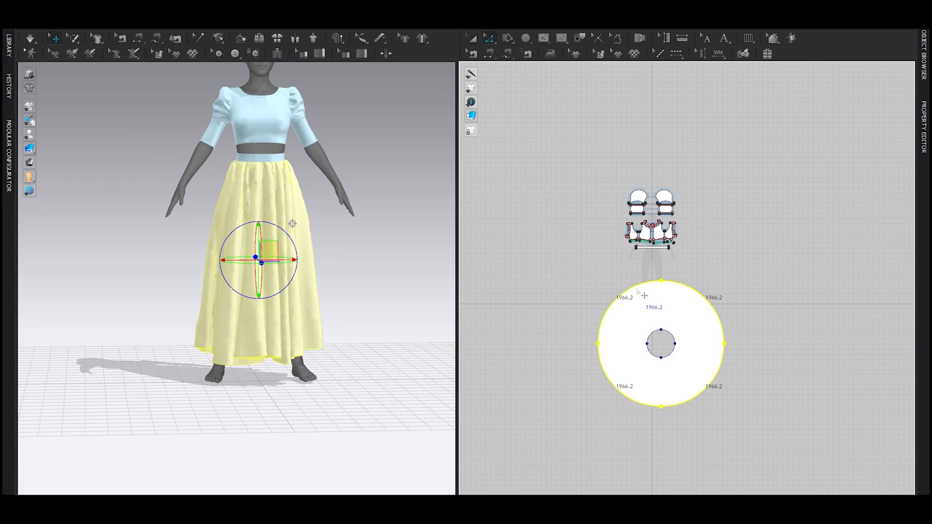
key("shift+z")
key("alt+Tab")
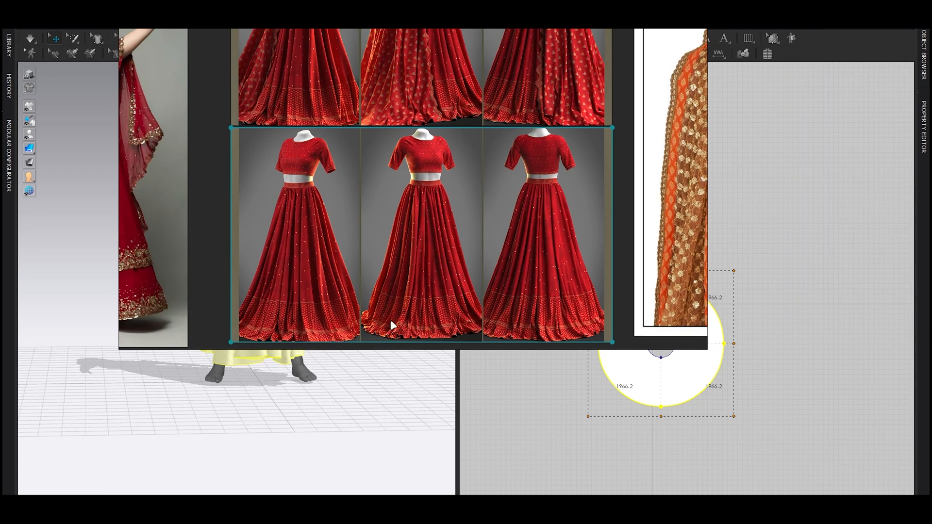
right_click_drag(413, 334, 931, 444)
key("ctrl+z")
left_click_drag(734, 271, 750, 256)
left_click(670, 346, "shift")
key("space")
Pull the simulated skirt's bunched hem outward on several sides, working from below the avatar's feet.
right_click_drag(271, 349, 291, 272)
scroll(267, 301, "up", 5)
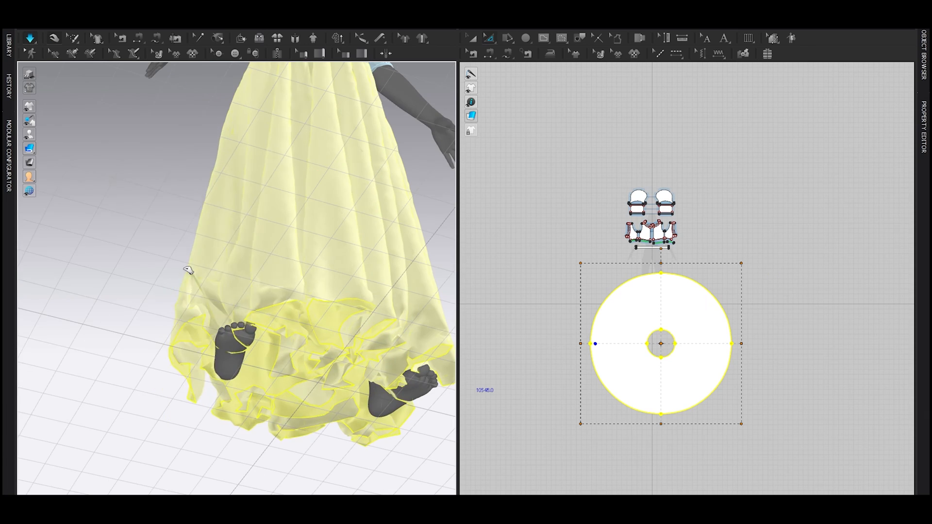
left_click_drag(187, 270, 144, 262)
right_click_drag(335, 368, 364, 343)
middle_click_drag(362, 343, 251, 347)
left_click_drag(342, 306, 397, 276)
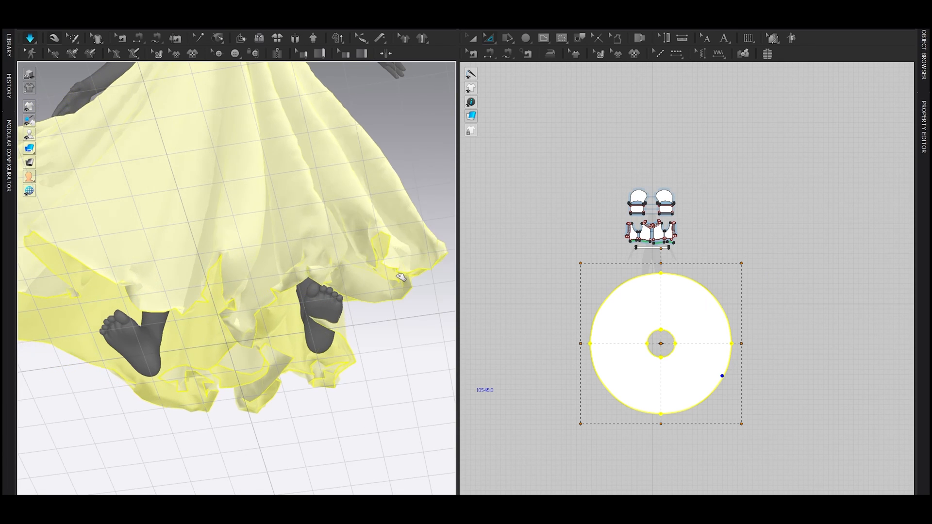
left_click_drag(364, 330, 422, 343)
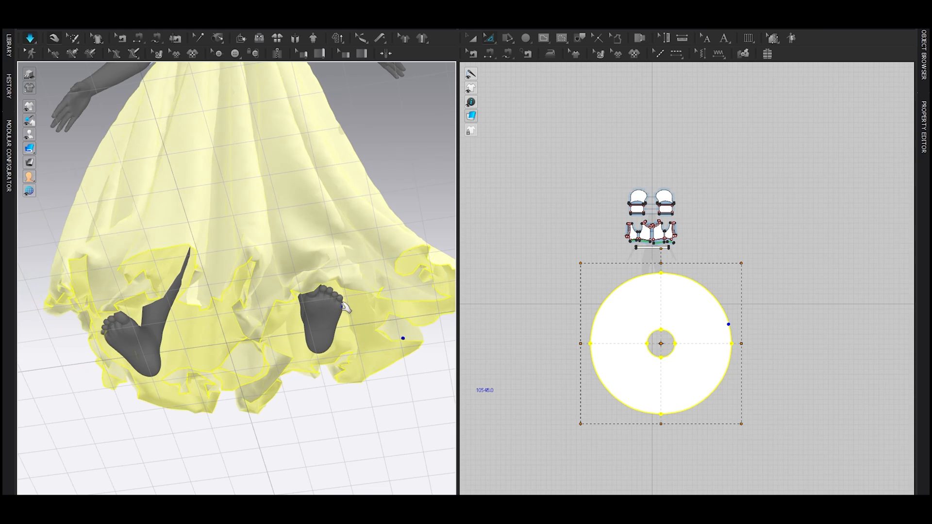
Scale the skirt pattern's outer edge up about its centre to a circumference of about 9497 mm and simulate.
right_click_drag(308, 301, 249, 356)
right_click_drag(304, 349, 340, 340)
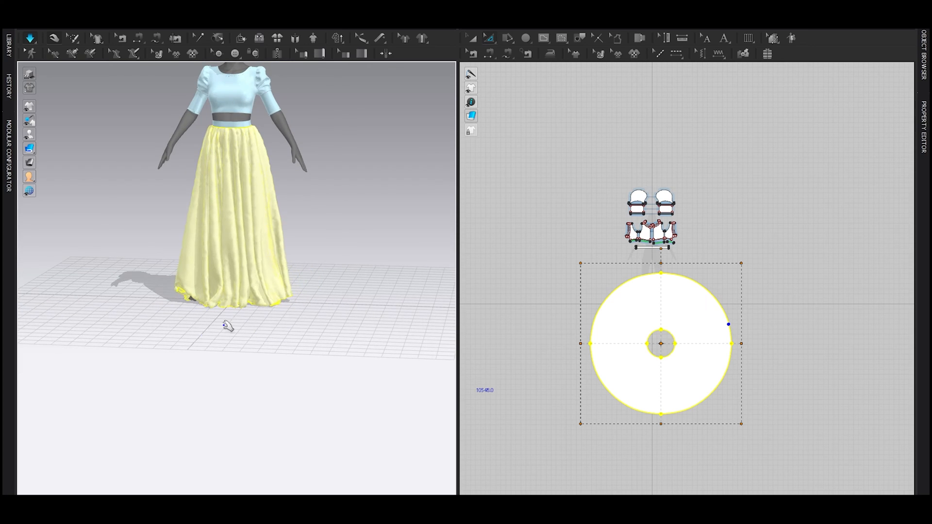
scroll(142, 329, "up", 5)
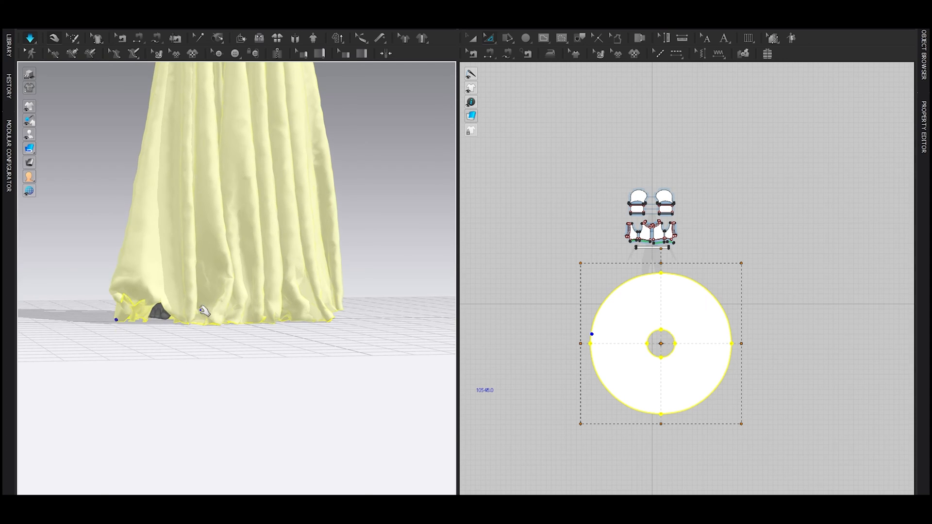
scroll(201, 312, "down", 5)
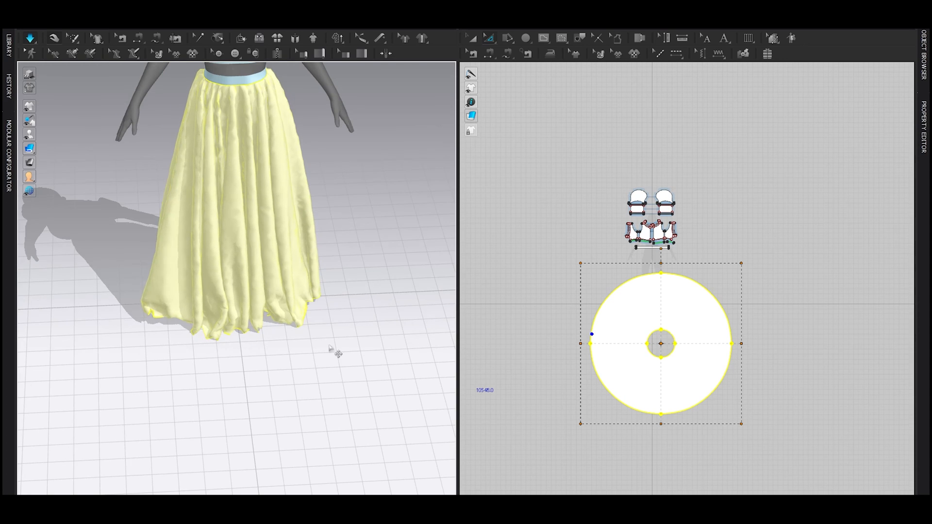
scroll(301, 349, "down", 5)
left_click(733, 280)
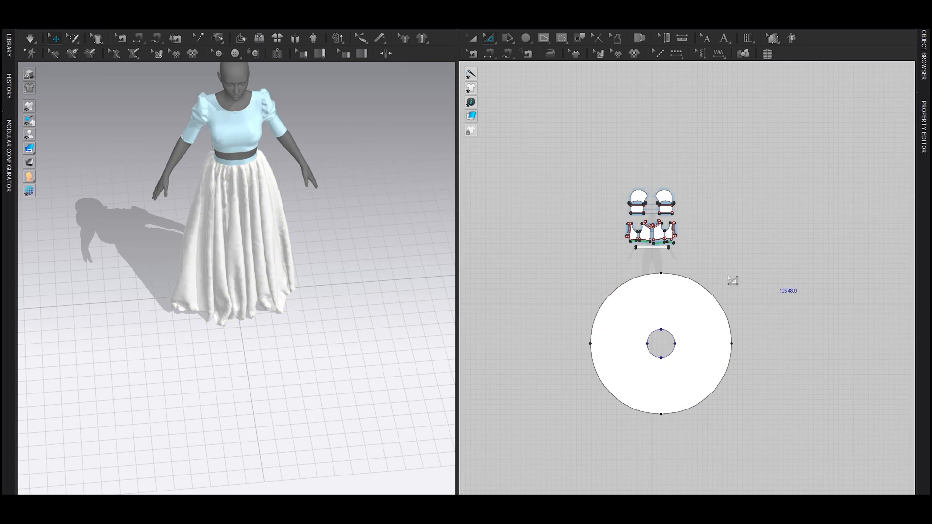
left_click(704, 290)
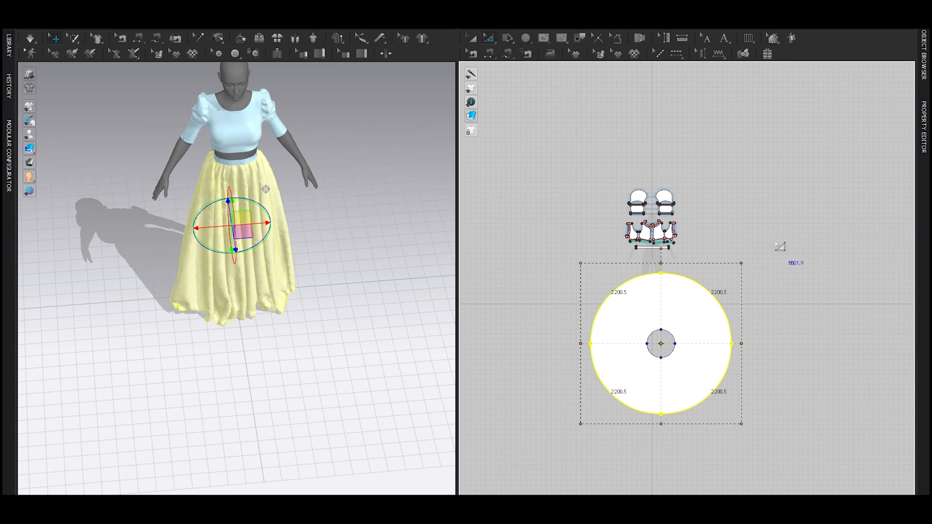
left_click_drag(741, 264, 752, 243)
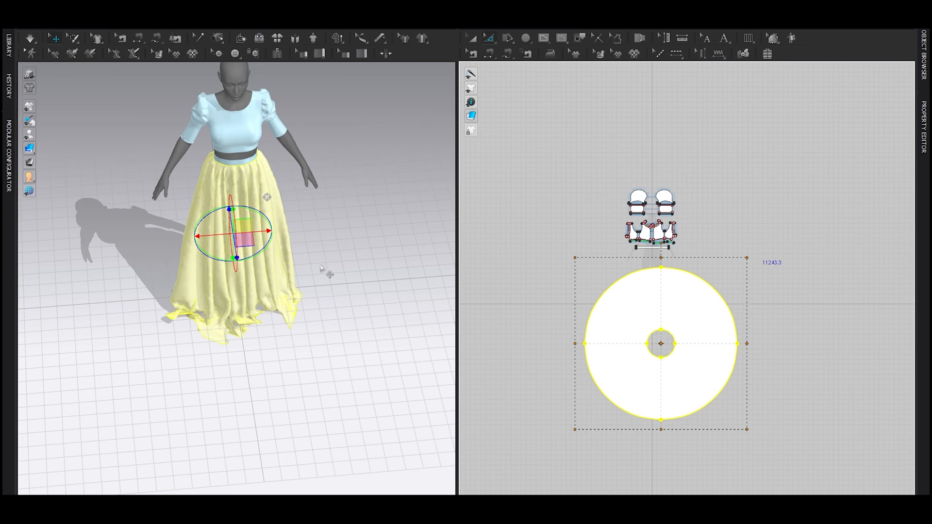
scroll(326, 271, "up", 3)
left_click(374, 242)
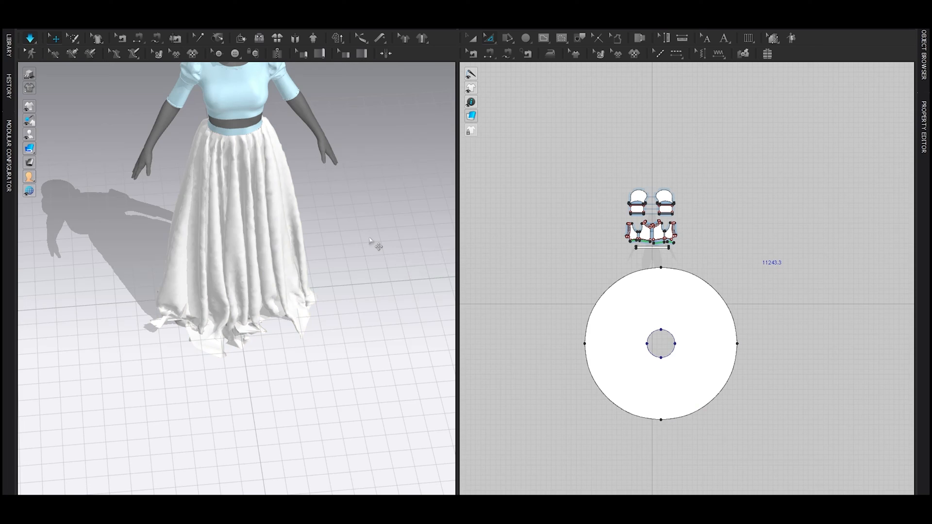
key("space")
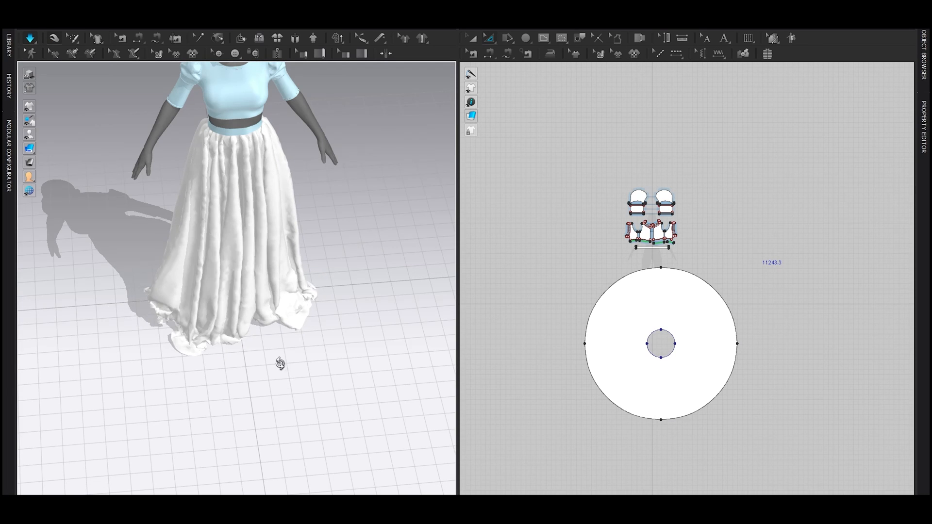
Pull at the lengthened skirt's hem from below, check its floor length from the front, and stop the simulation.
right_click_drag(281, 364, 287, 351)
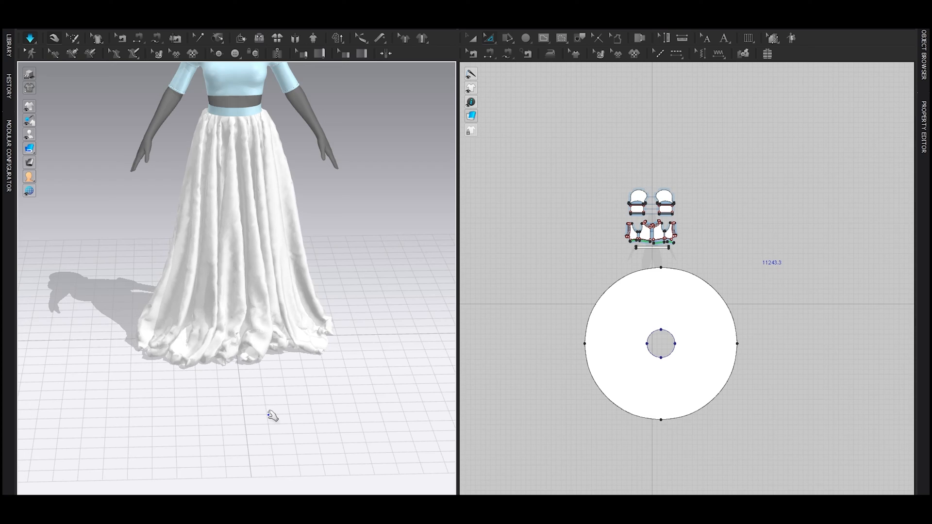
right_click_drag(271, 416, 212, 217)
left_click(212, 217)
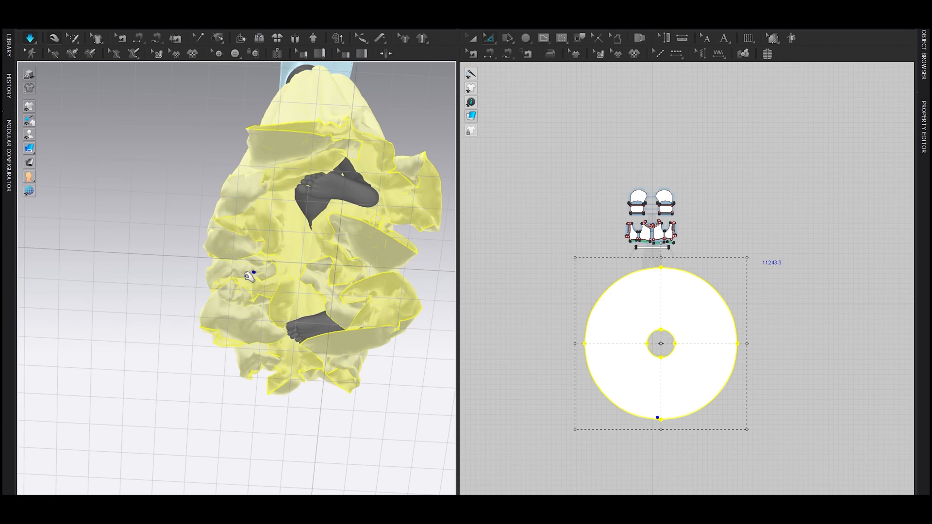
right_click_drag(252, 270, 315, 372)
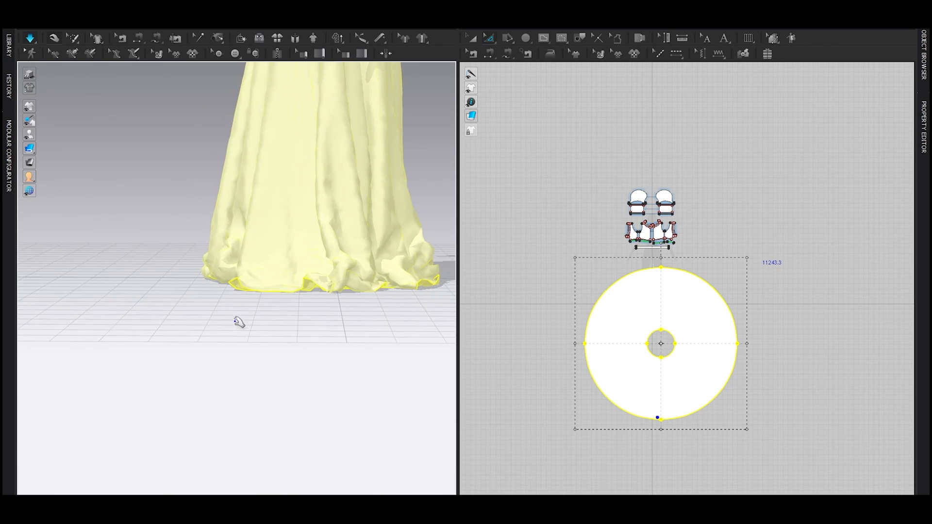
scroll(237, 318, "down", 5)
right_click_drag(238, 318, 329, 325)
middle_click_drag(329, 325, 343, 364)
key("space")
right_click_drag(344, 364, 375, 333)
scroll(374, 333, "up", 6)
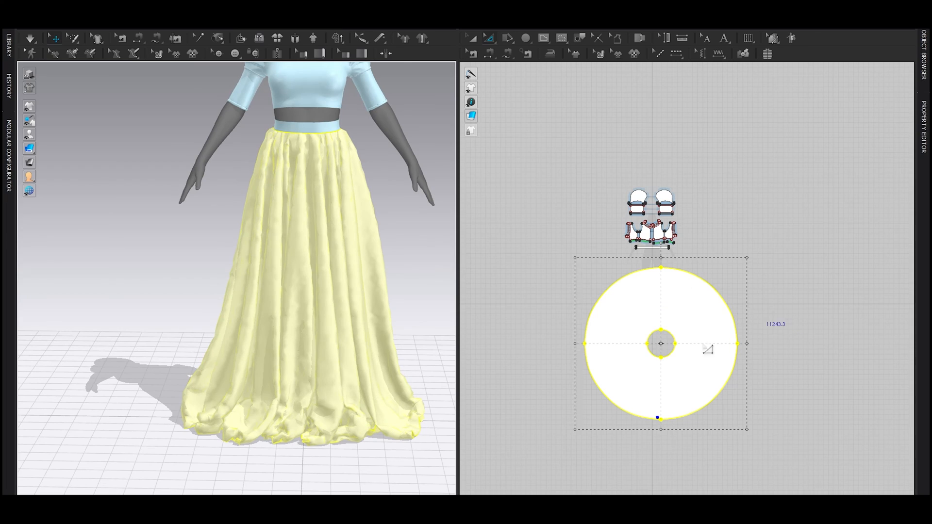
Set the circular skirt pattern's pressure to 1 and simulate to puff the skirt out.
key("a")
middle_click_drag(623, 338, 623, 335)
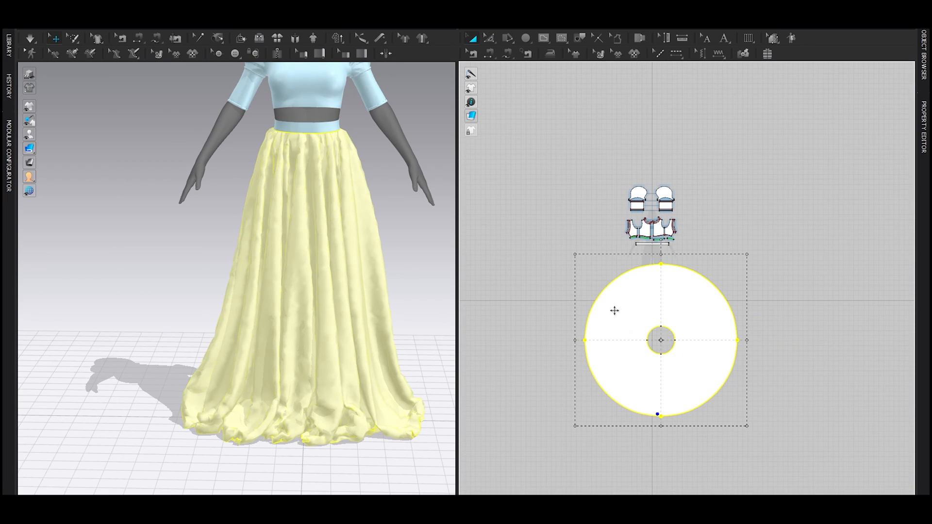
key("F4")
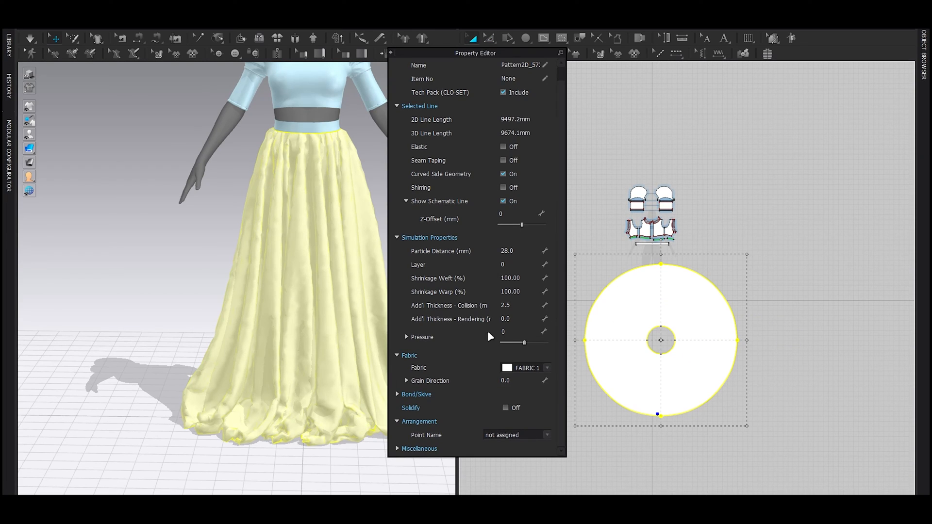
left_click(512, 333)
type("1")
key("Return")
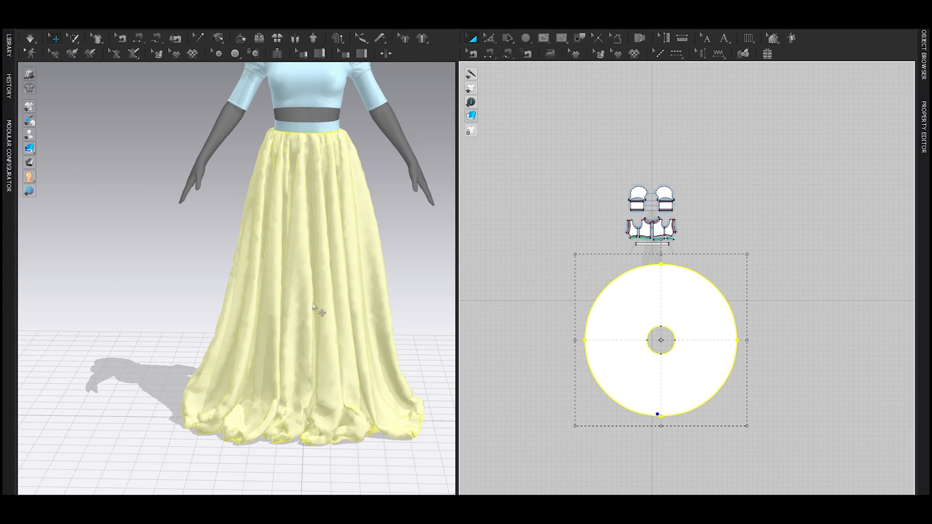
scroll(321, 312, "down", 4)
left_click(344, 302)
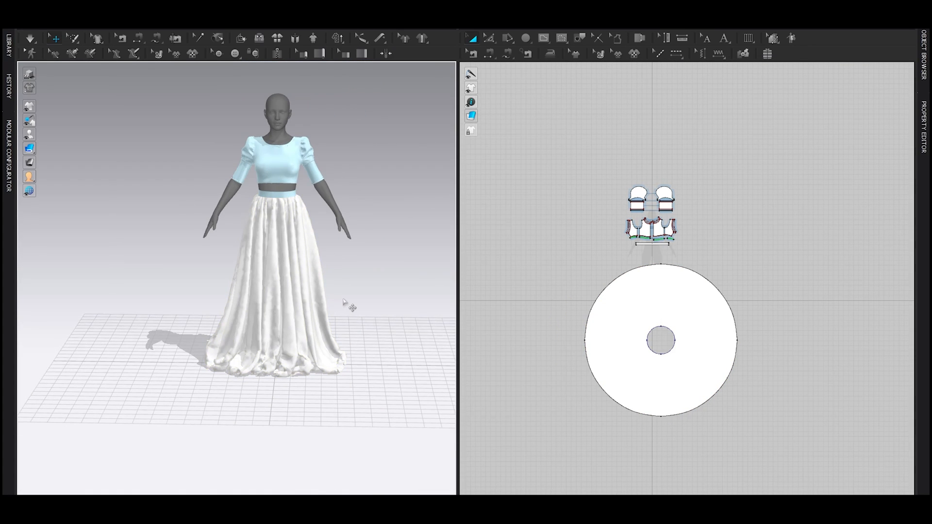
key("space")
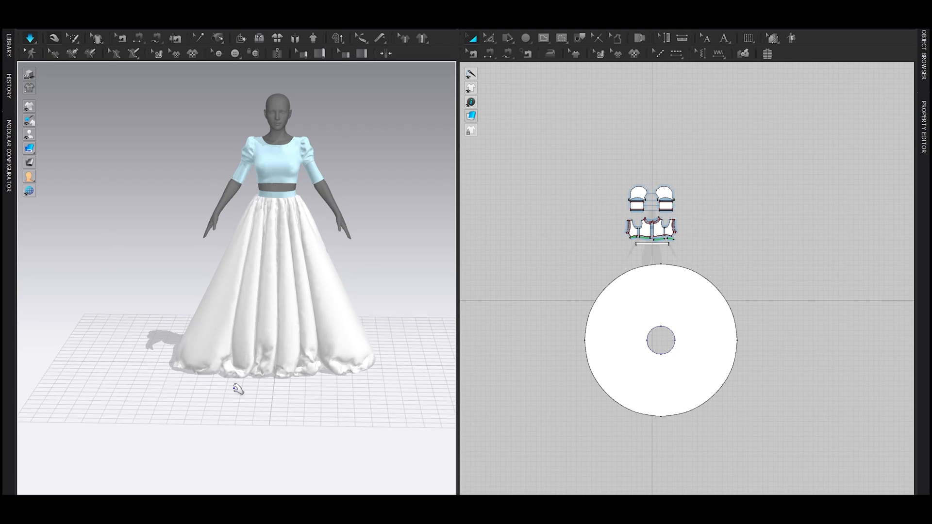
Pull the puffed skirt's hem outward from a low side view to open up the tucked folds.
right_click_drag(287, 383, 228, 361)
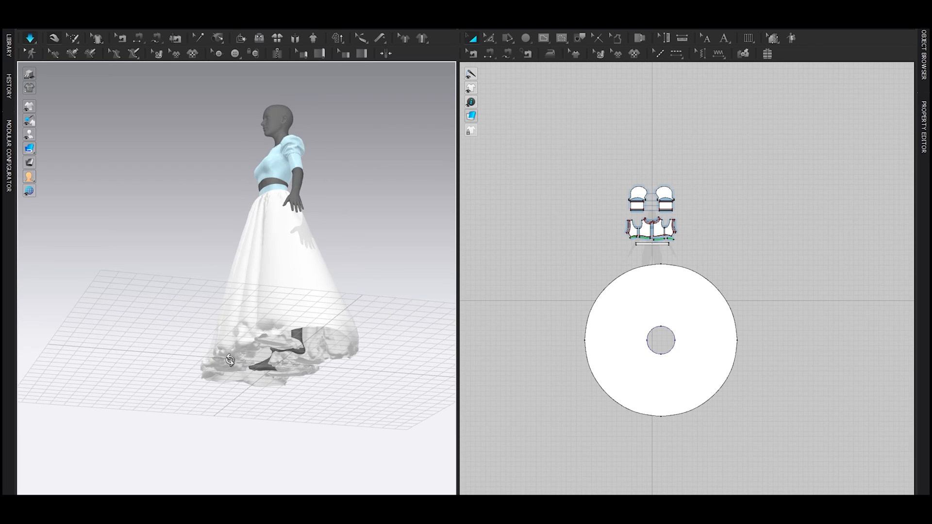
left_click(260, 346)
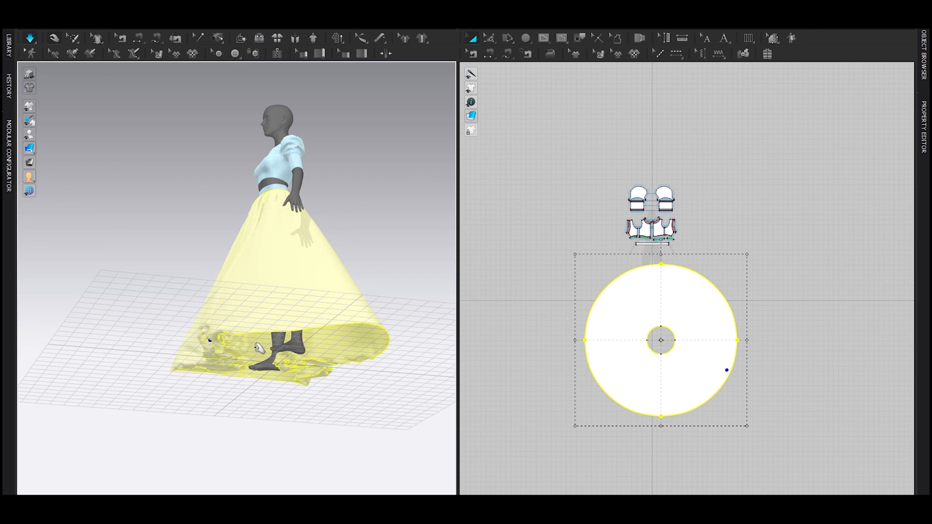
right_click_drag(266, 345, 344, 384)
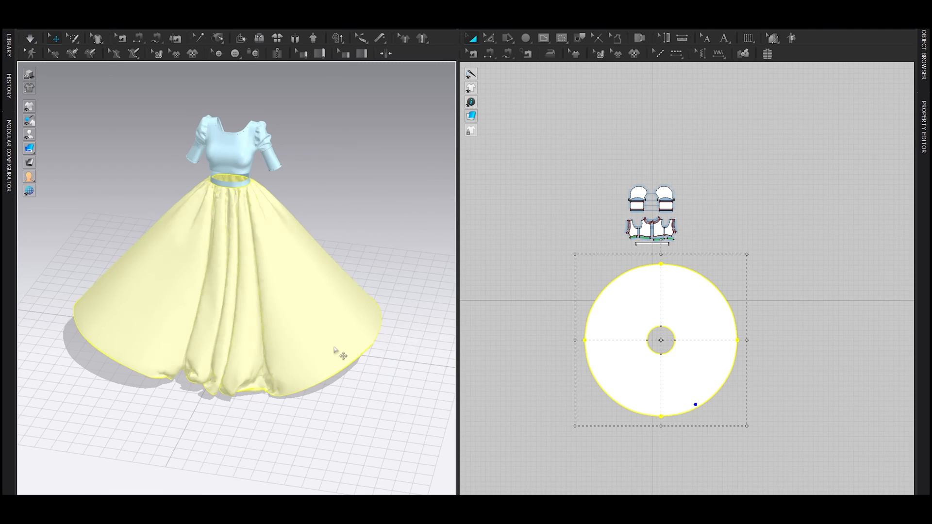
Set the skirt's pressure to 2, simulate until it flares wider, and stop the simulation.
left_click(518, 331)
type("2")
key("Return")
left_click(430, 267)
key("space")
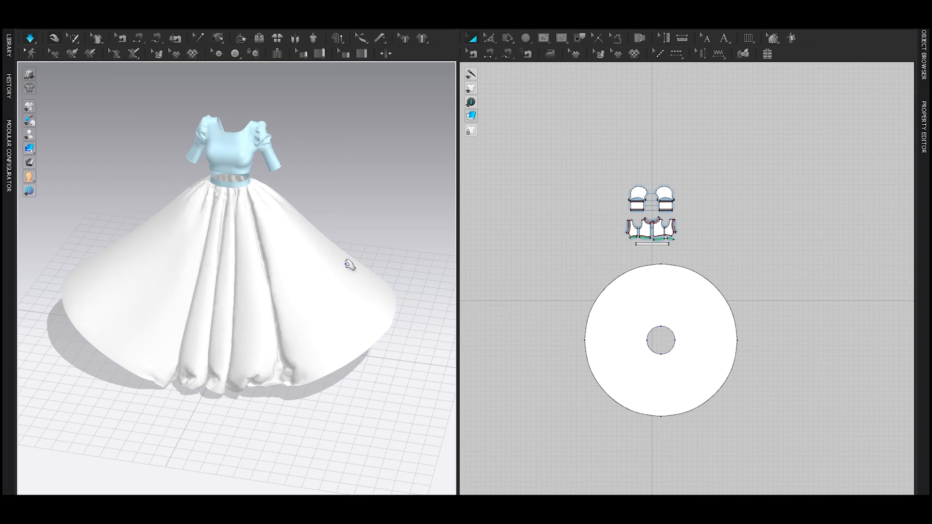
key("space")
right_click_drag(354, 283, 291, 273)
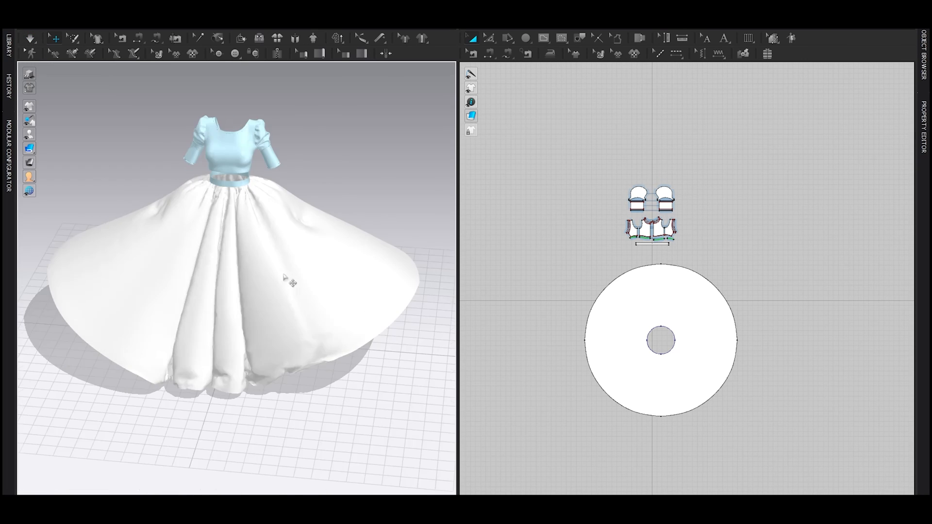
Reset the skirt's pressure to 0 and simulate so the flared cloth falls naturally.
left_click(289, 262)
left_click(520, 305)
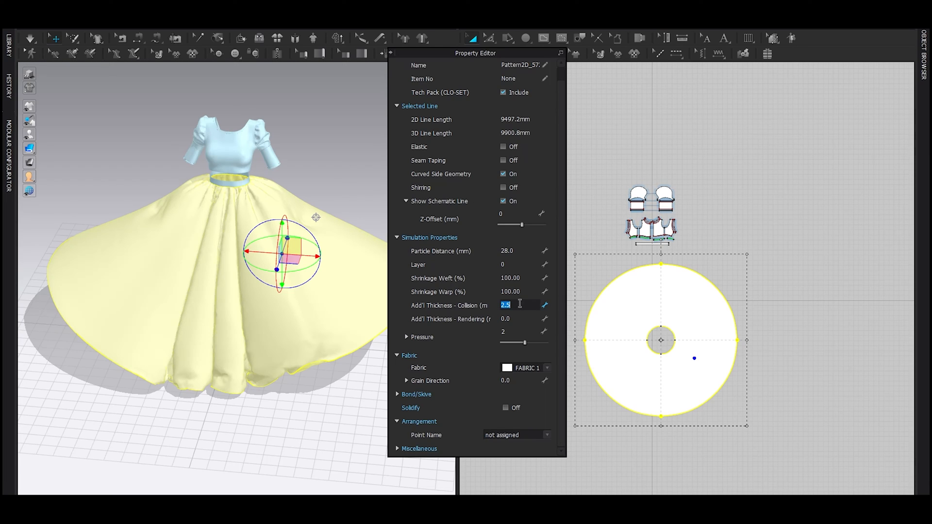
left_click(517, 329)
type("0")
key("Return")
left_click(364, 92)
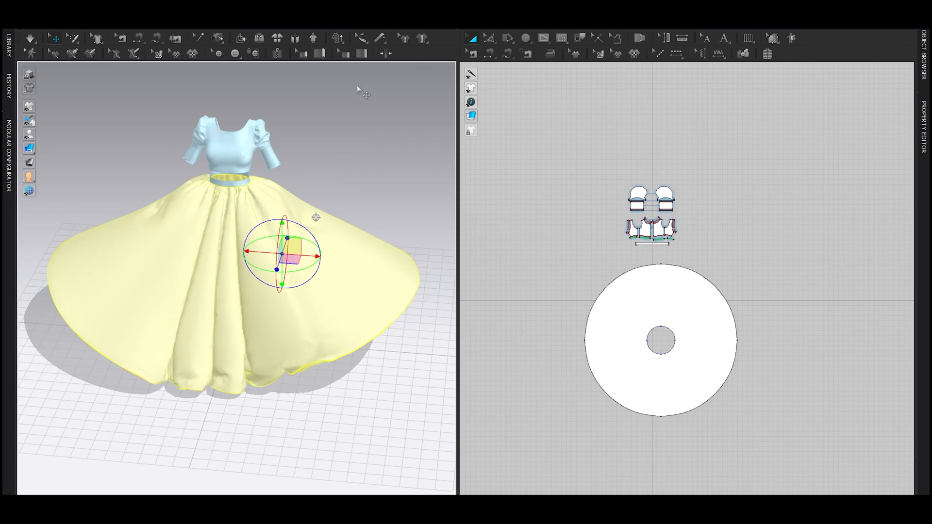
key("space")
Pull the skirt's front hem outward so its gathered folds spread over the floor.
scroll(361, 258, "up", 3)
scroll(362, 258, "down", 3)
right_click_drag(272, 279, 270, 348)
scroll(243, 352, "up", 1)
middle_click_drag(224, 355, 280, 303)
scroll(280, 303, "up", 1)
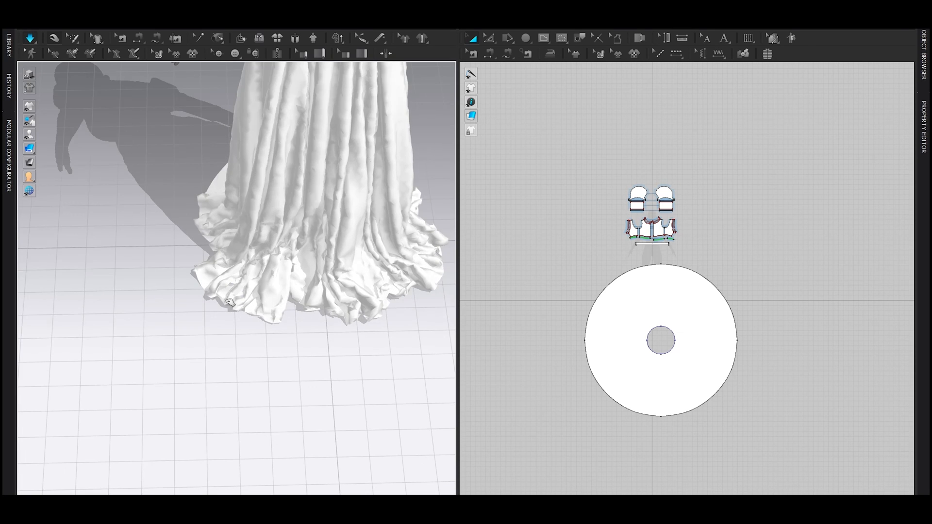
left_click_drag(233, 285, 247, 316)
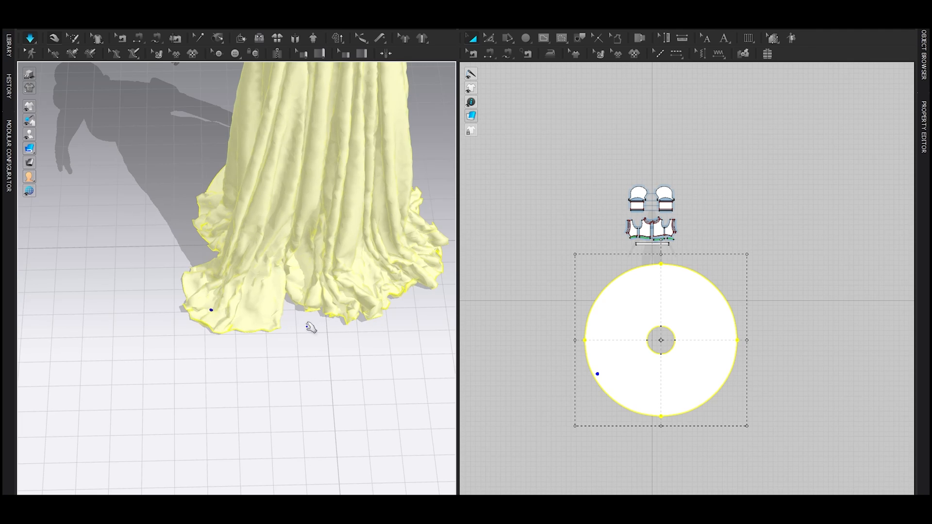
middle_click_drag(340, 310, 289, 317)
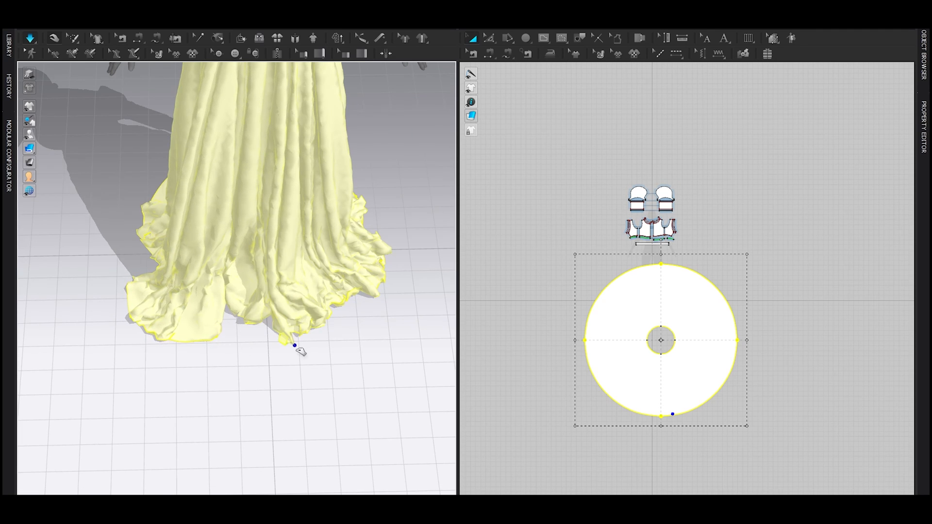
Spread the skirt's hem outward around the sides and back, and review the draped outfit from the front.
right_click_drag(352, 327, 274, 328)
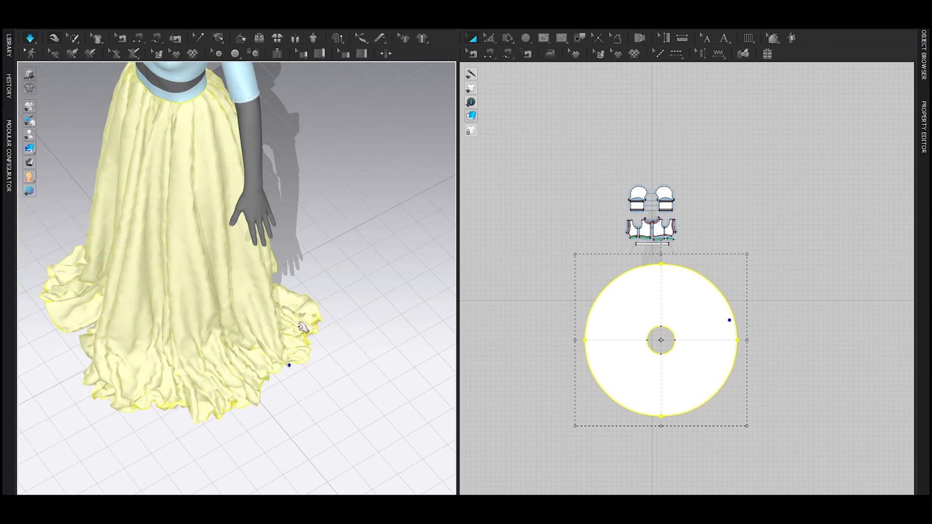
right_click_drag(306, 326, 261, 336)
mouse_move(378, 333)
right_mouse_down()
mouse_move(308, 307)
mouse_move(289, 318)
right_mouse_up()
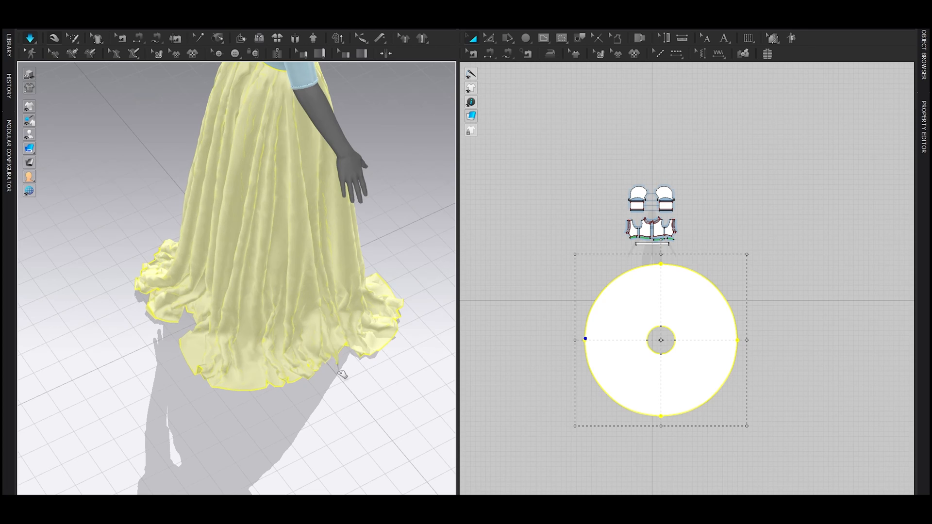
mouse_move(318, 332)
right_mouse_down()
mouse_move(376, 339)
mouse_move(370, 327)
mouse_move(332, 339)
right_mouse_up()
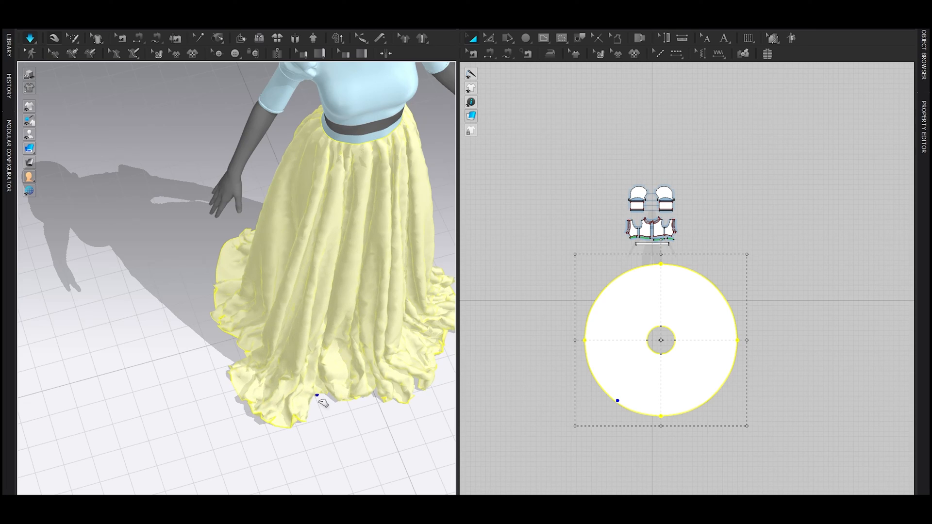
right_click_drag(288, 375, 312, 381)
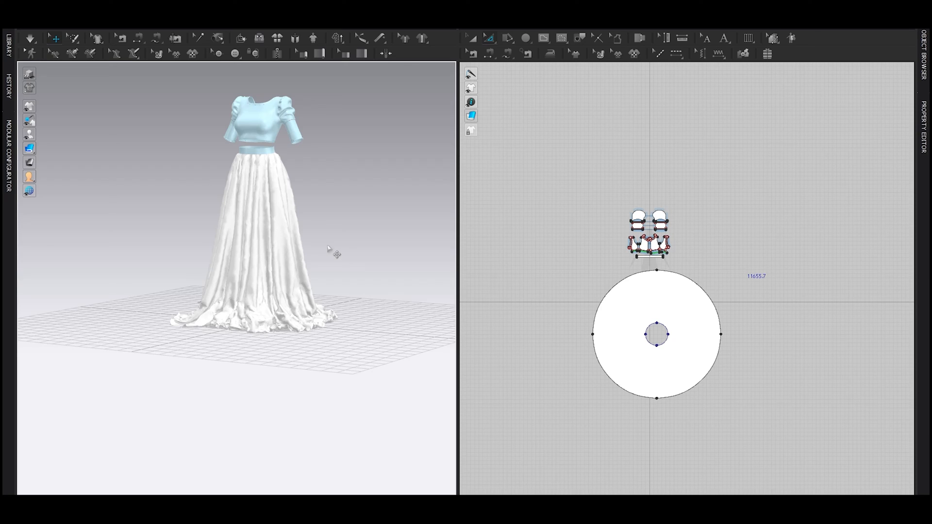
middle_click_drag(305, 231, 306, 310)
scroll(310, 309, "up", 5)
right_click_drag(327, 304, 315, 291)
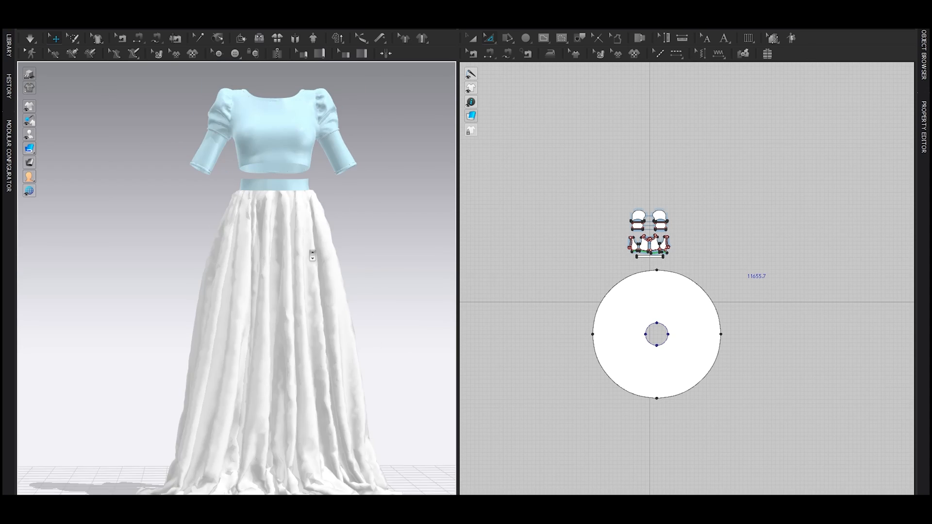
Apply the Silk_Chiffon physical property preset to the fabric used by the skirt and waistband.
scroll(313, 255, "up", 5)
middle_click_drag(313, 260, 326, 351)
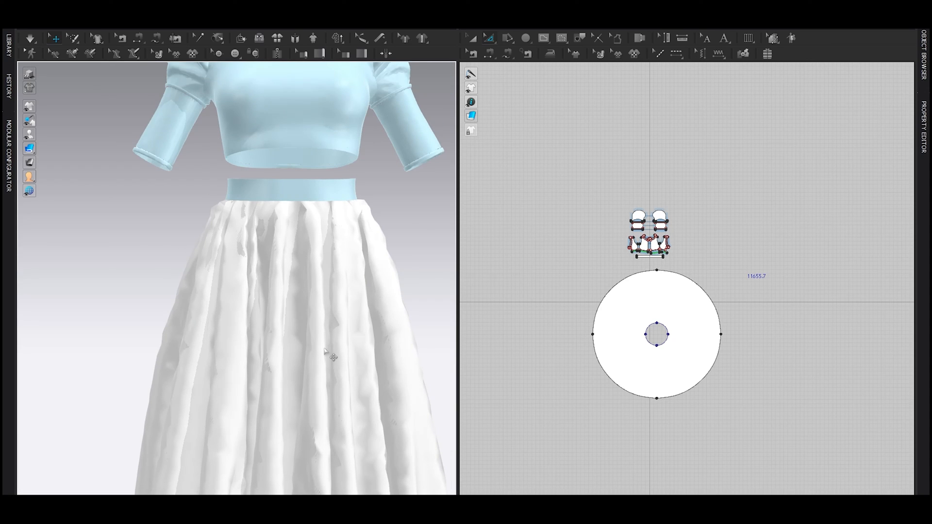
scroll(320, 342, "down", 5)
right_click_drag(335, 317, 342, 361)
scroll(316, 322, "down", 5)
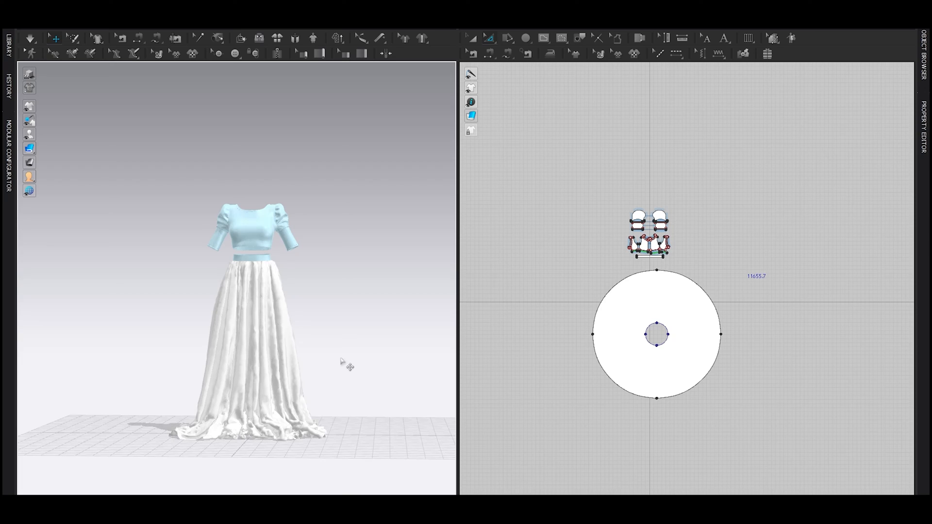
key("2")
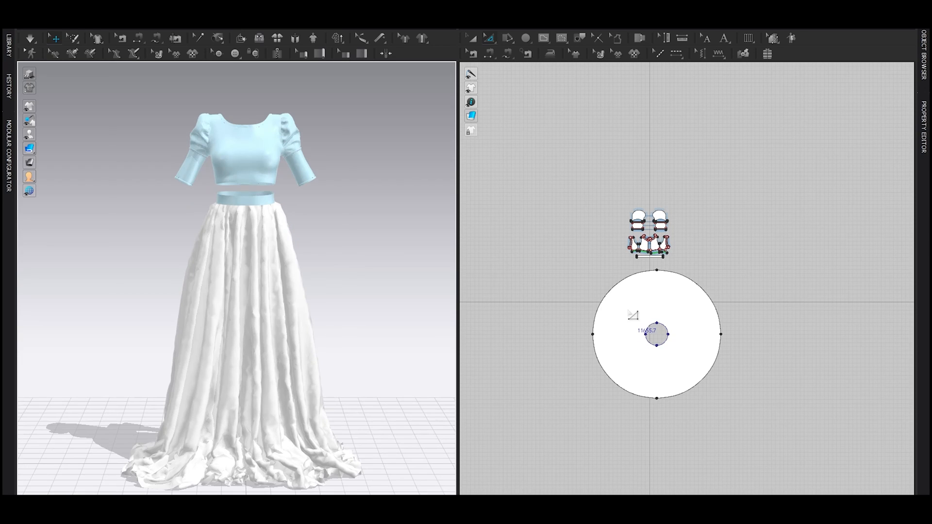
key("F3")
left_click(455, 136)
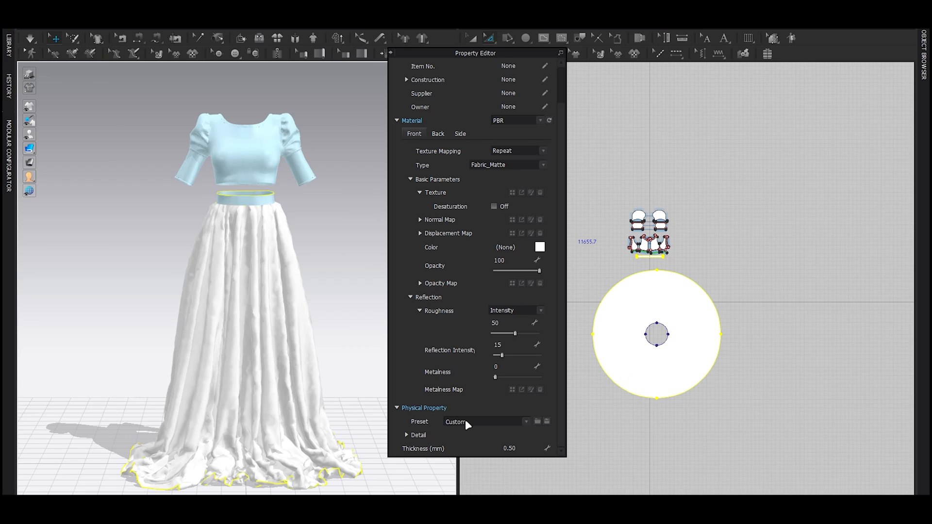
left_click(465, 420)
scroll(468, 330, "up", 1)
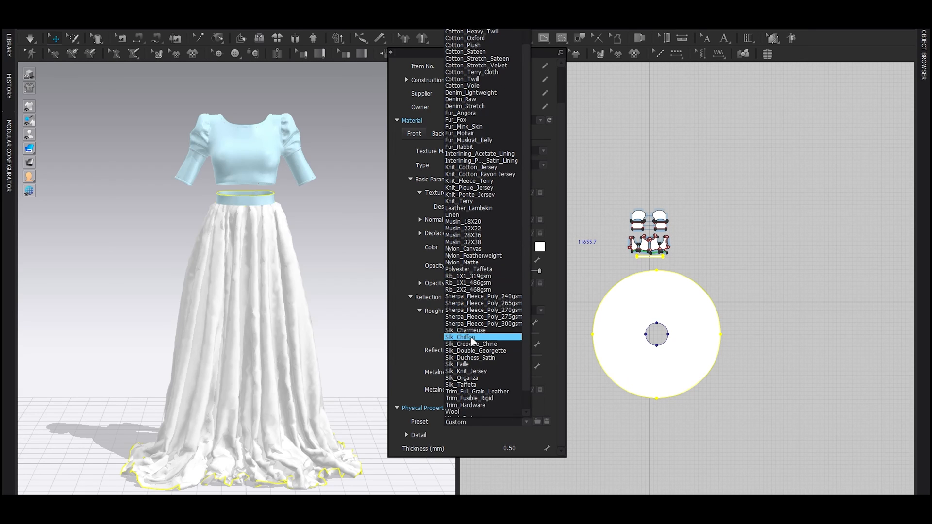
left_click(469, 338)
Simulate the skirt with the new fabric preset, stop the simulation and show the avatar again.
left_click(321, 268)
scroll(339, 266, "up", 2)
key("space")
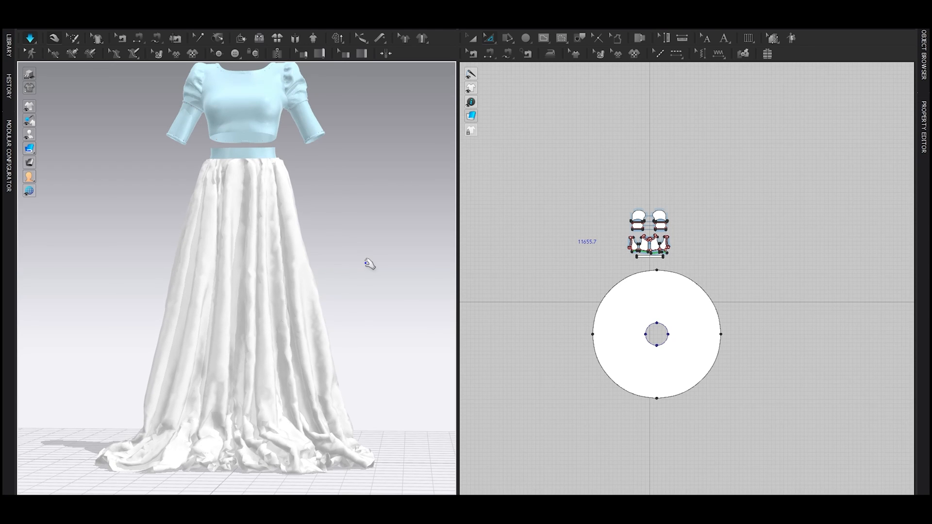
scroll(369, 264, "up", 3)
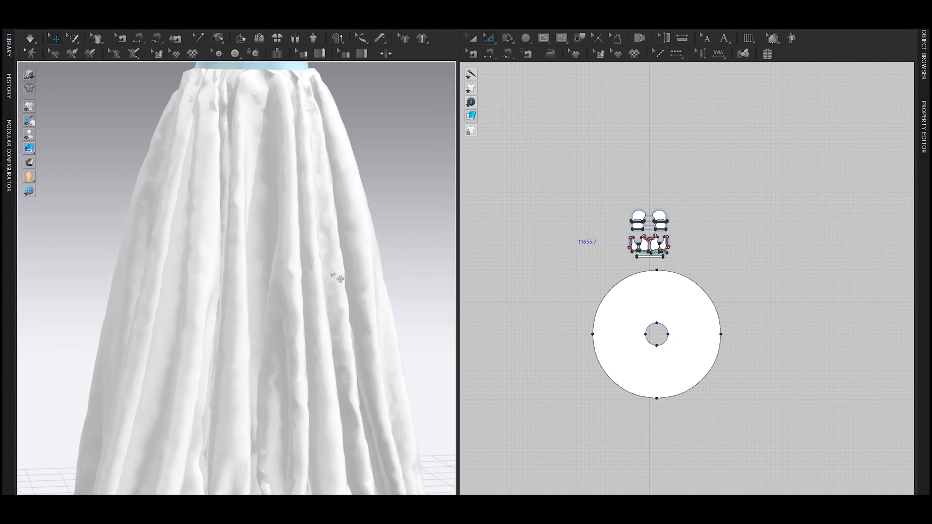
scroll(277, 244, "down", 2)
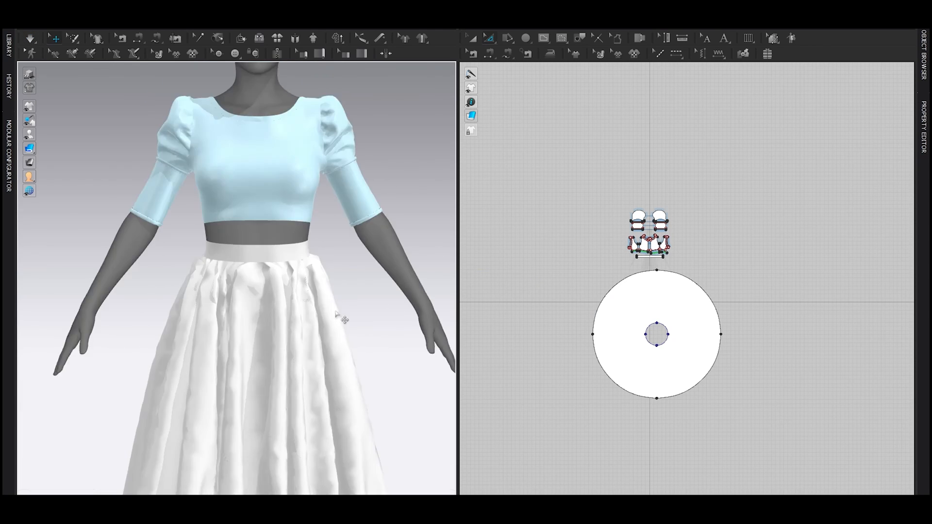
Examine the draped skirt and waistband on the avatar from a distance and up close.
left_click(291, 271)
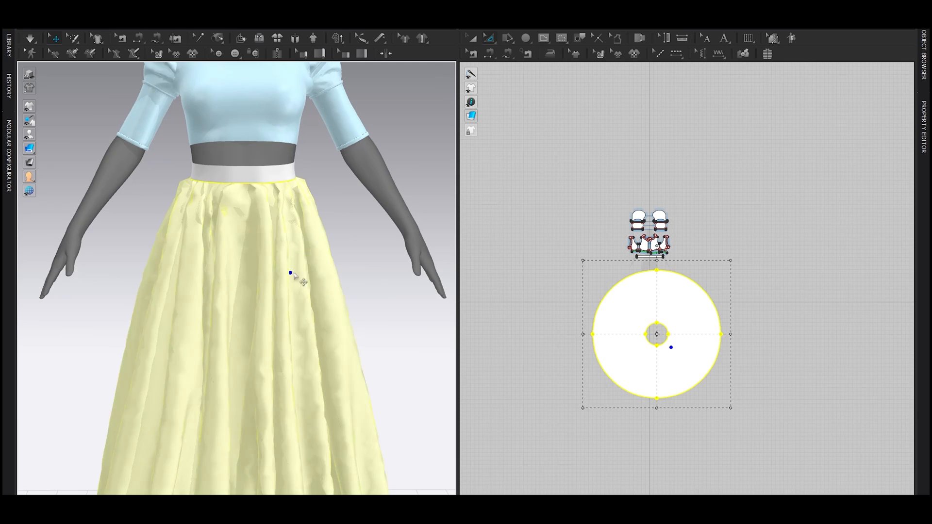
scroll(298, 242, "down", 5)
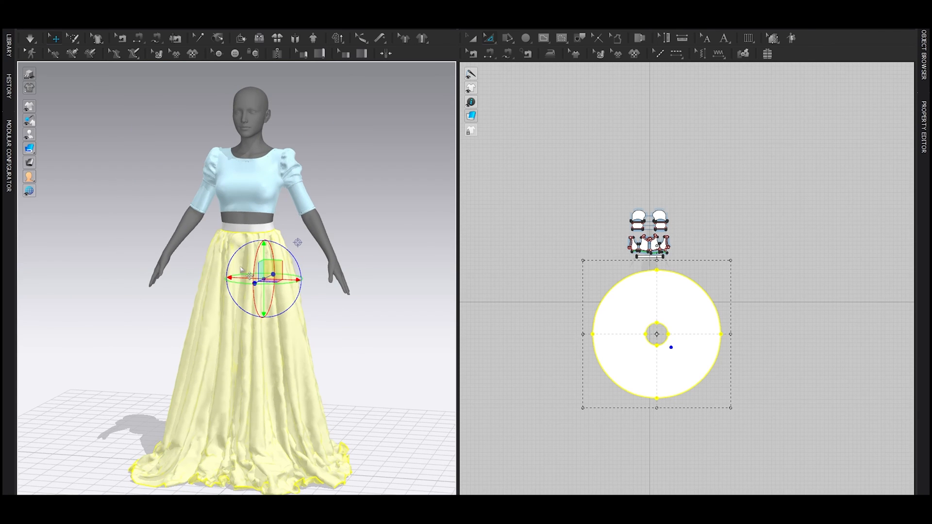
scroll(241, 270, "down", 2)
scroll(278, 257, "down", 2)
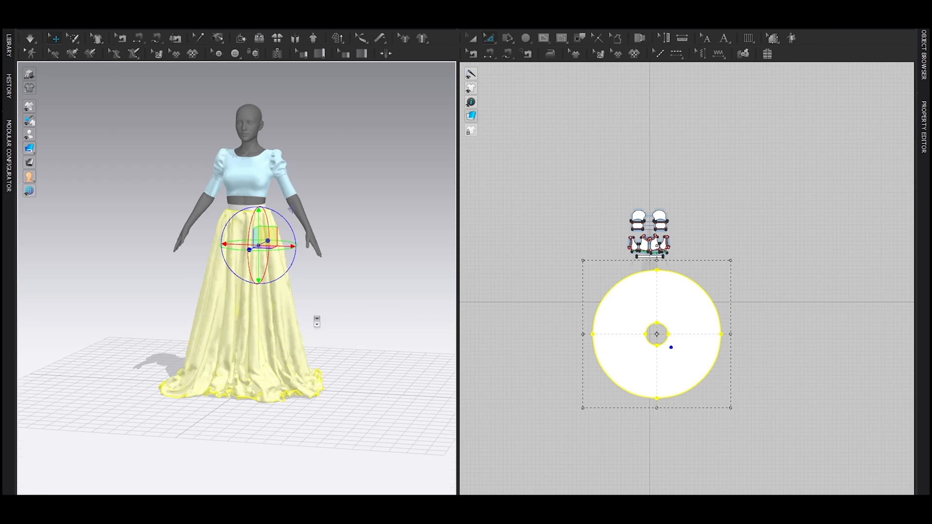
scroll(243, 214, "up", 6)
left_click(252, 204)
right_click_drag(246, 228, 333, 238)
scroll(327, 269, "up", 2)
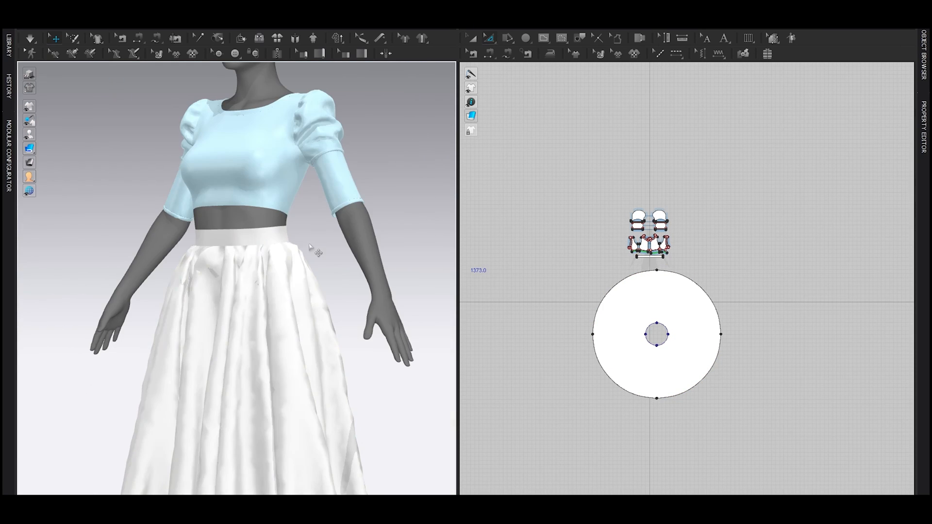
Freeze the waistband and simulate the skirt on its own.
left_click(275, 279)
left_click(254, 230, "shift")
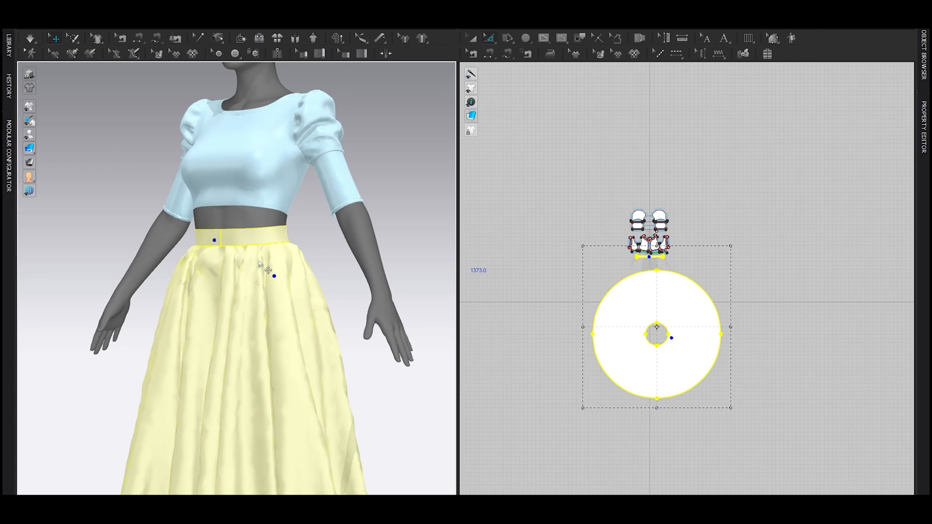
left_click(262, 239)
left_click(269, 296, "shift")
left_click(312, 253)
left_click(266, 233)
key("ctrl+k")
left_click(332, 256)
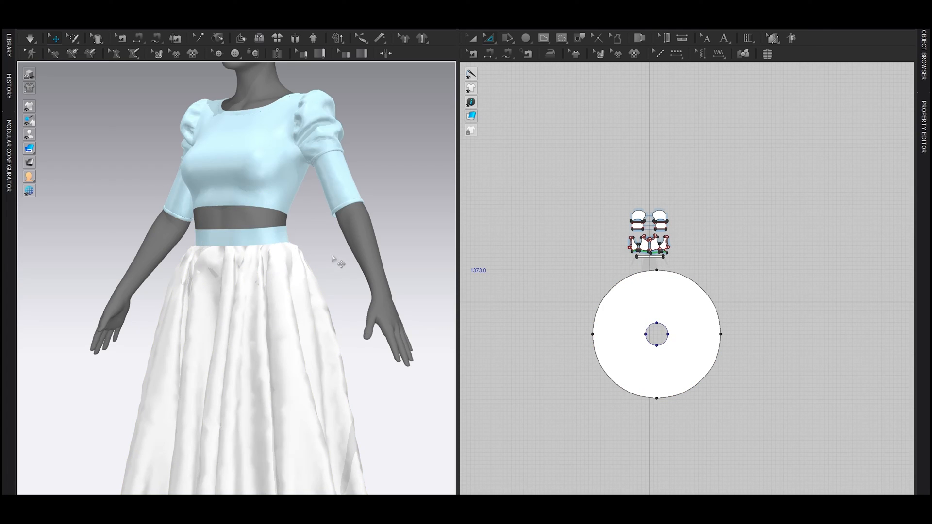
key("space")
Freeze the skirt and unfreeze the waistband.
left_click(257, 278)
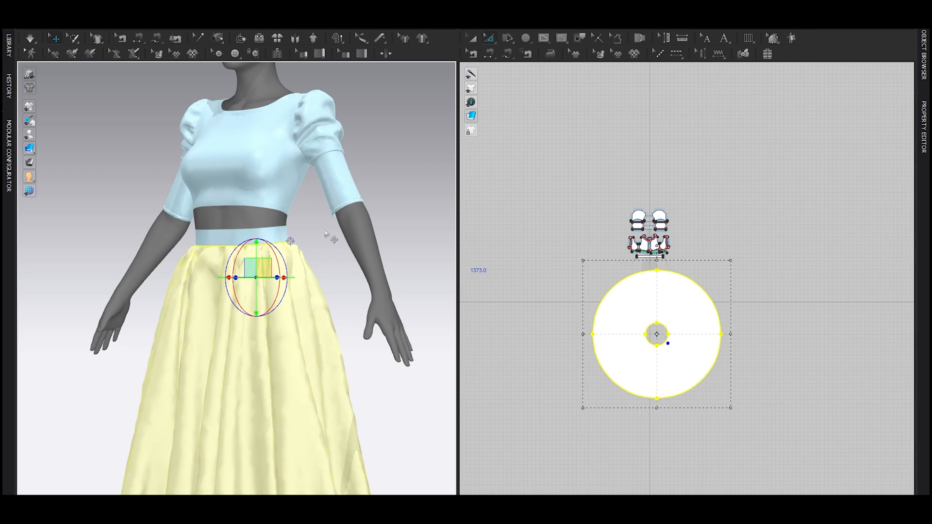
key("ctrl+k")
left_click(327, 234)
left_click(268, 231)
key("ctrl+k")
left_click(327, 253)
scroll(374, 306, "down", 5)
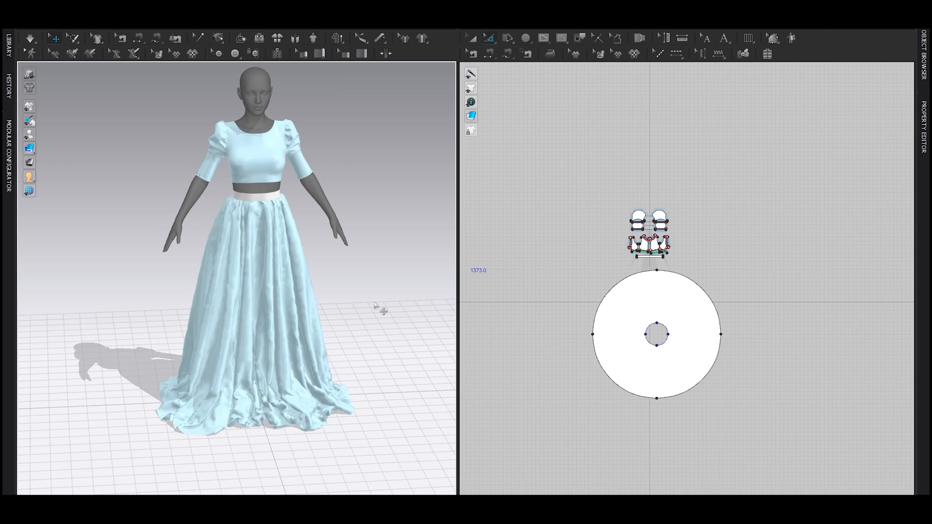
Move the waistband pattern down slightly and place an aligned layer clone of it directly above the original.
scroll(319, 275, "up", 5)
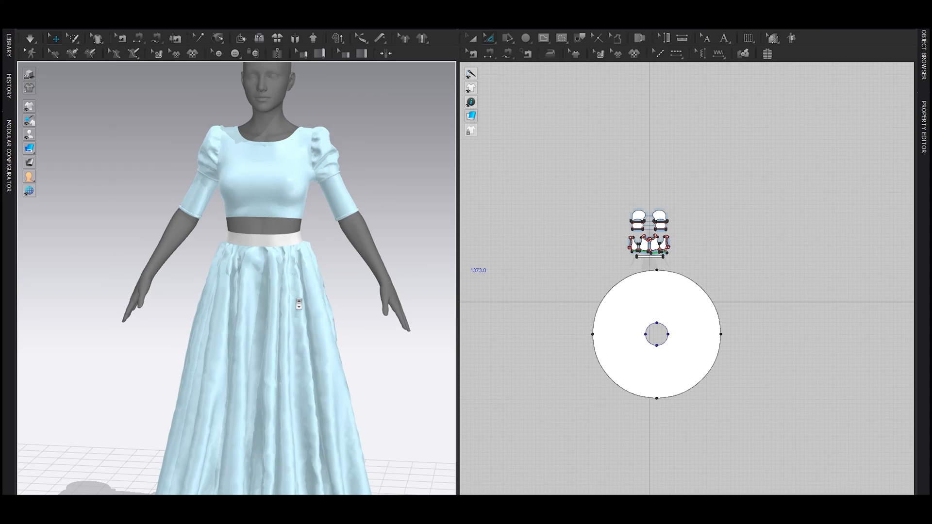
scroll(279, 278, "up", 4)
left_click(267, 246)
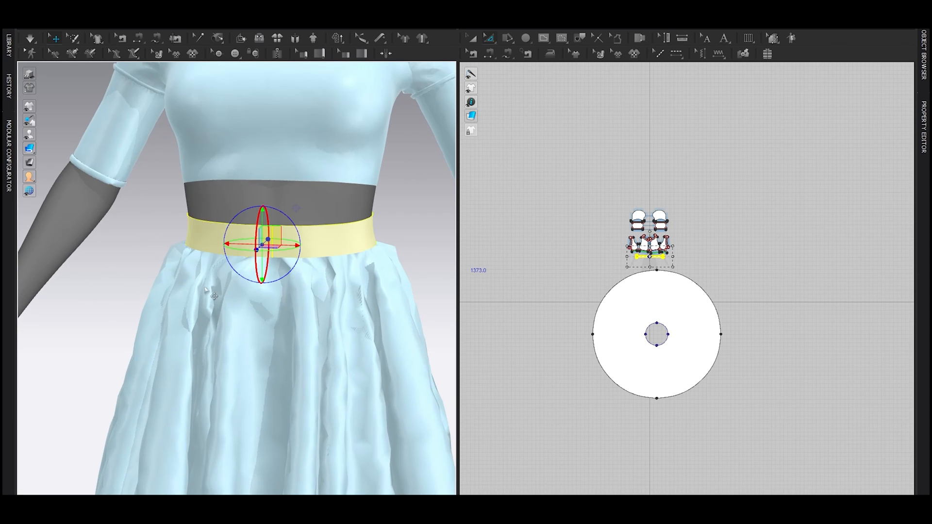
scroll(269, 247, "up", 3)
scroll(650, 256, "up", 10)
key("a")
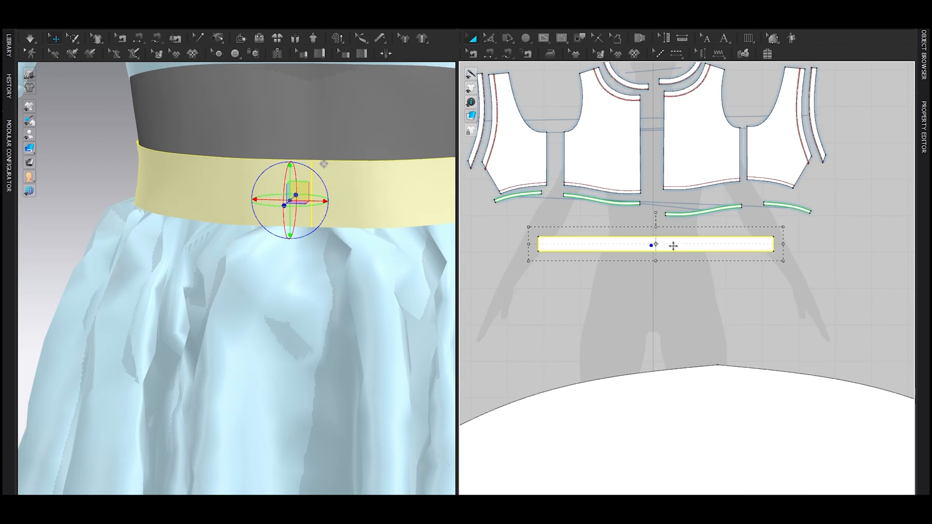
left_click_drag(671, 245, 678, 273)
right_click(677, 273)
left_click(708, 213)
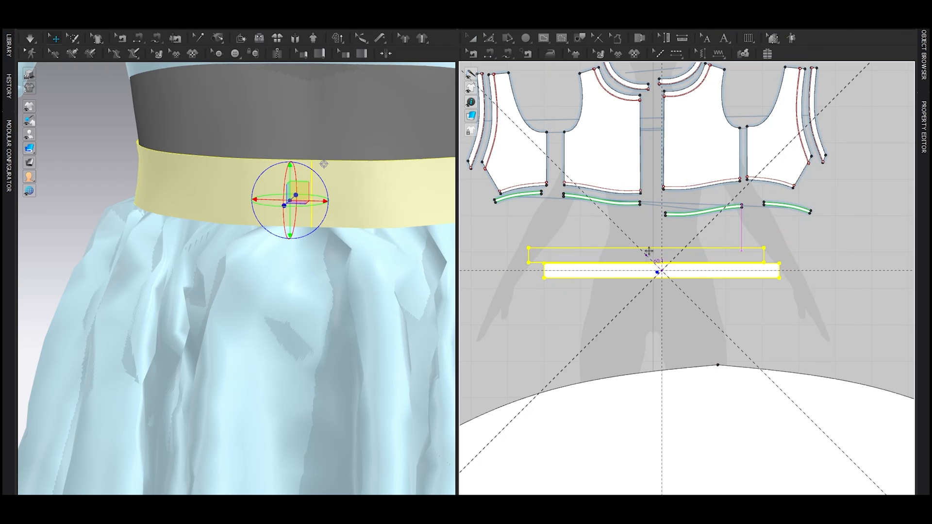
left_click(667, 248)
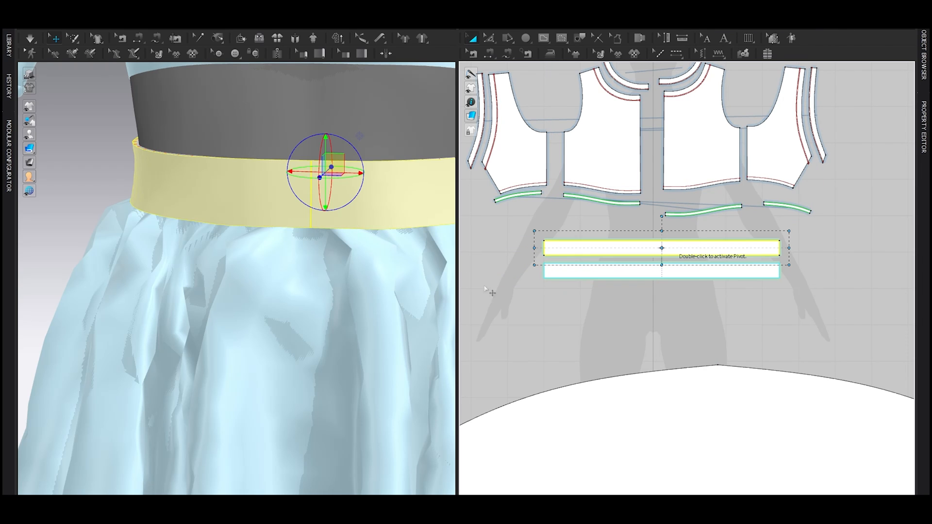
Unlink the cloned waistband strip from the original and delete the clone's existing seams.
right_click(561, 249)
left_click(597, 181)
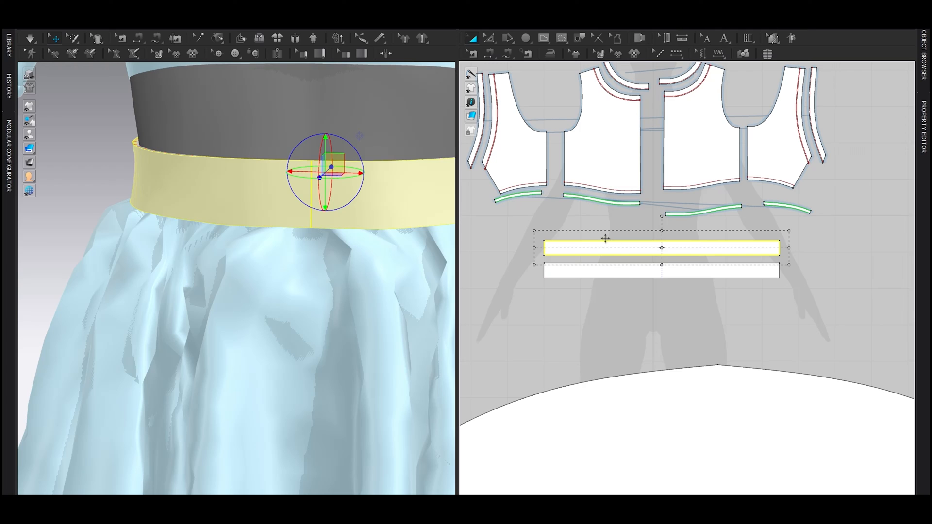
key("n")
key("Delete")
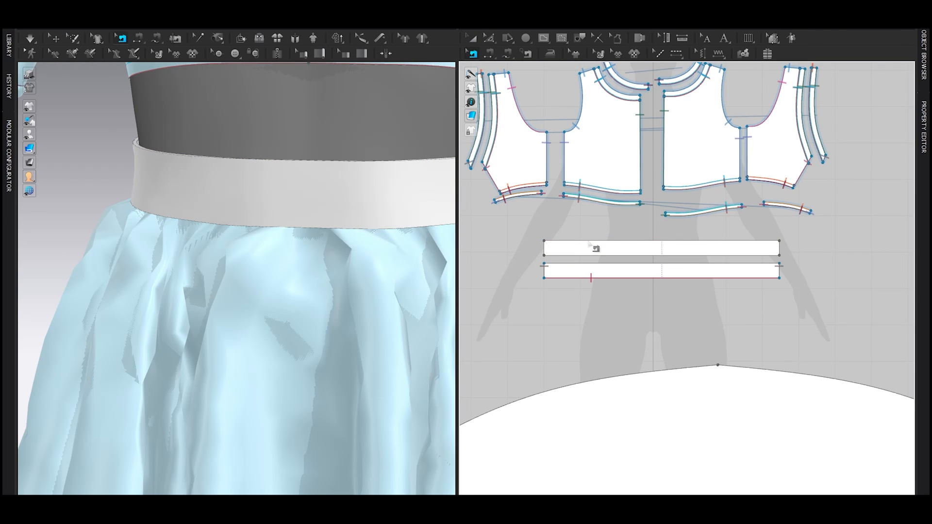
Sew the two waistband strips together along their top and bottom edges, and join the cloned strip's two ends.
scroll(599, 276, "up", 3)
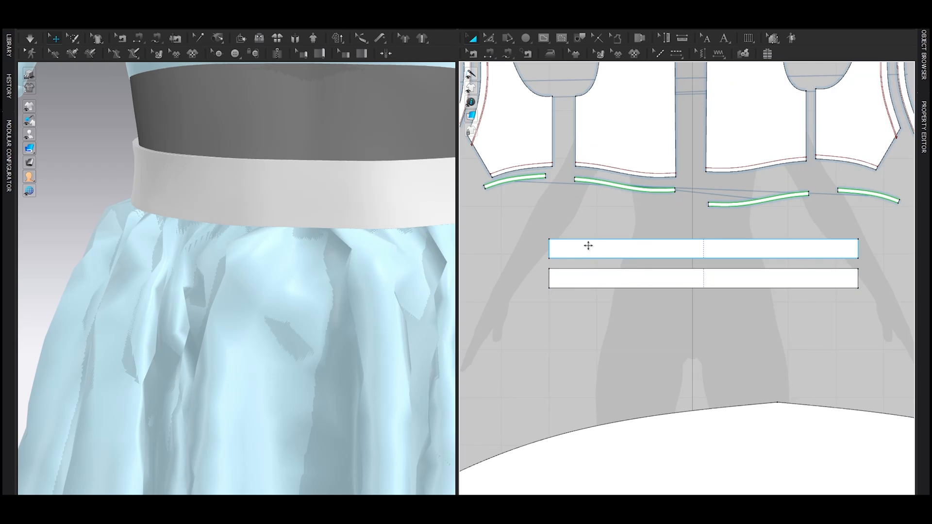
left_click(581, 269)
left_click(567, 258)
left_click(576, 289)
left_click(548, 253)
left_click(858, 254)
Set the particle distance of both waistband strips to 4 mm.
key("a")
left_click(599, 247)
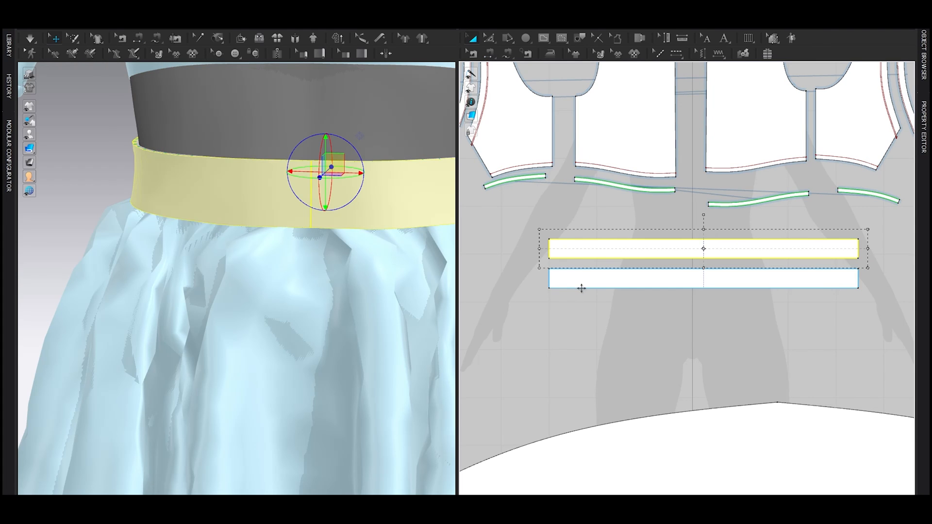
left_click(581, 286, "shift")
scroll(363, 234, "down", 4)
right_click_drag(363, 234, 286, 238)
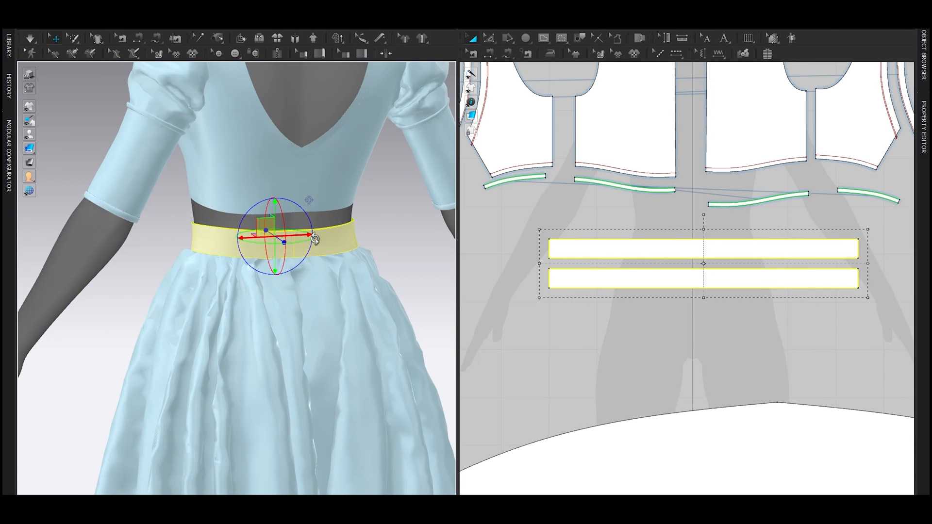
scroll(351, 269, "up", 4)
right_click_drag(244, 264, 366, 264)
scroll(366, 264, "up", 2)
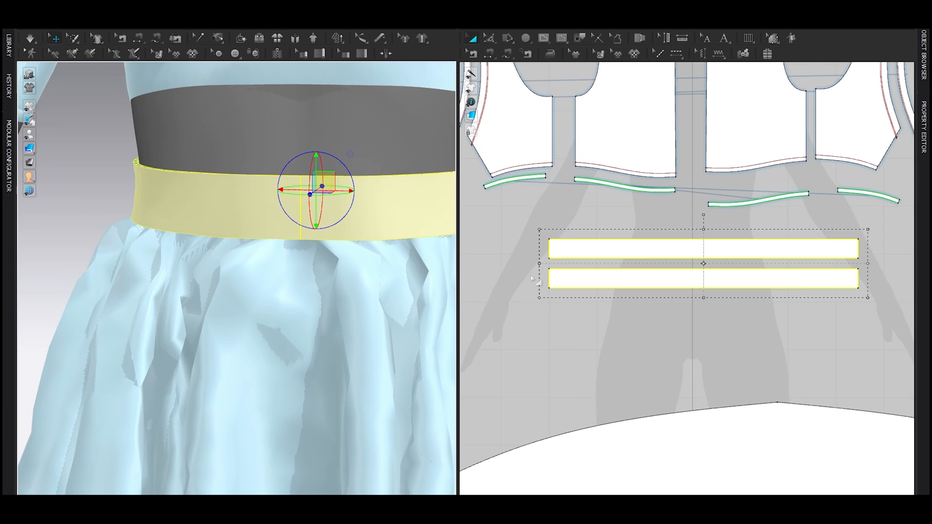
double_click(526, 252)
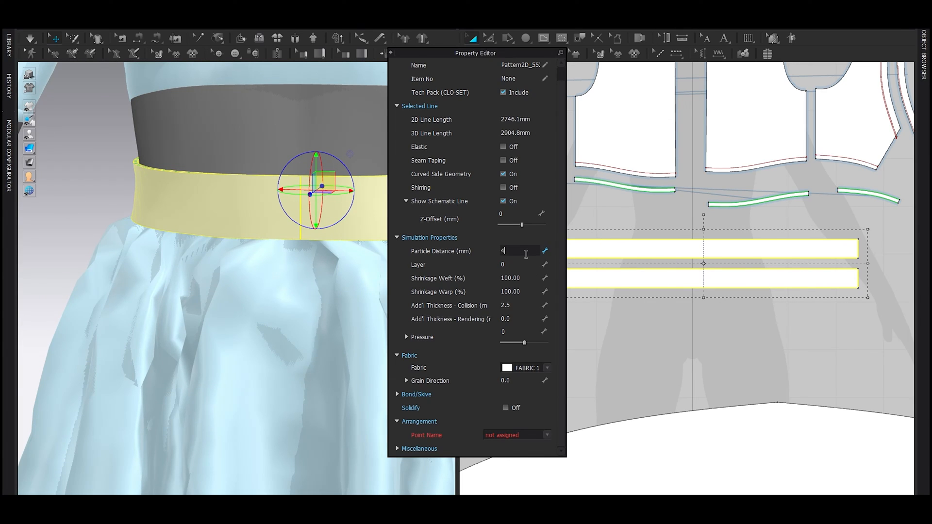
key("Return")
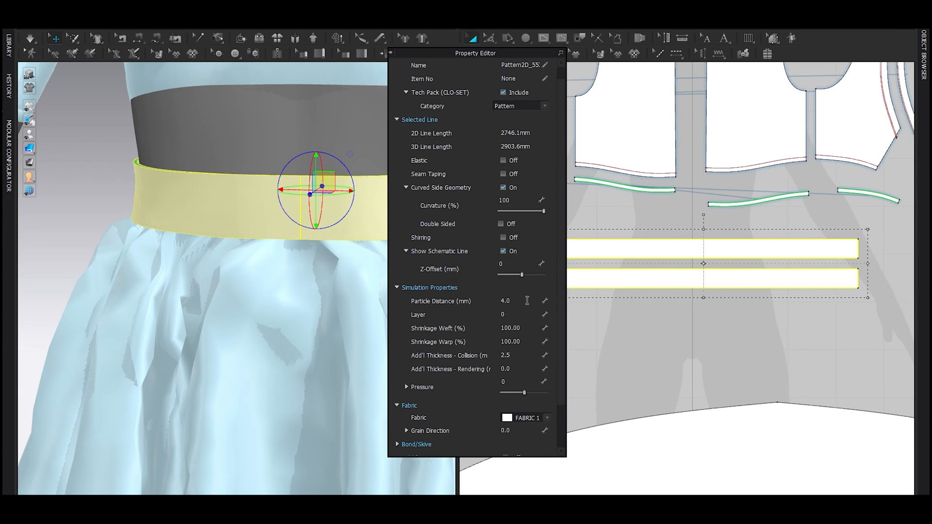
Set the additional collision thickness of both waistband strips to 1.0 mm and simulate briefly to settle the layers.
double_click(517, 357)
type("1.0")
key("Return")
key("space")
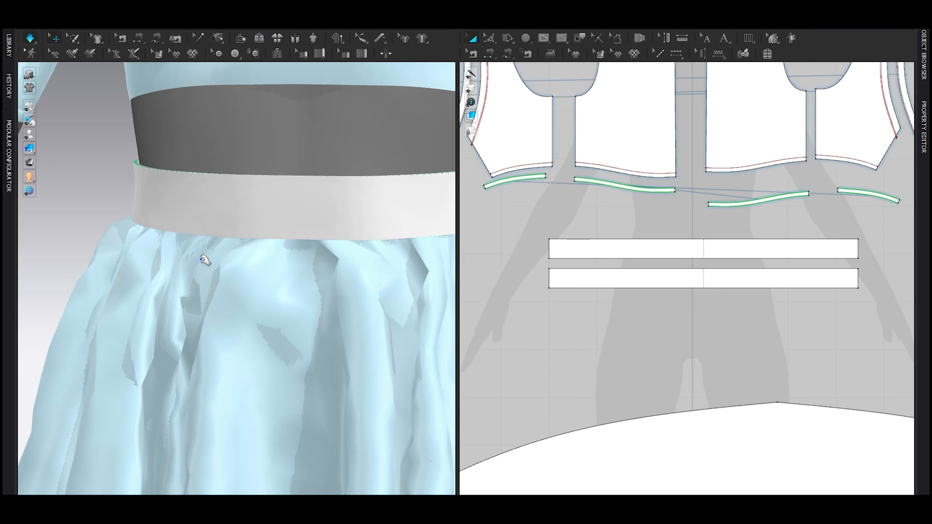
key("space")
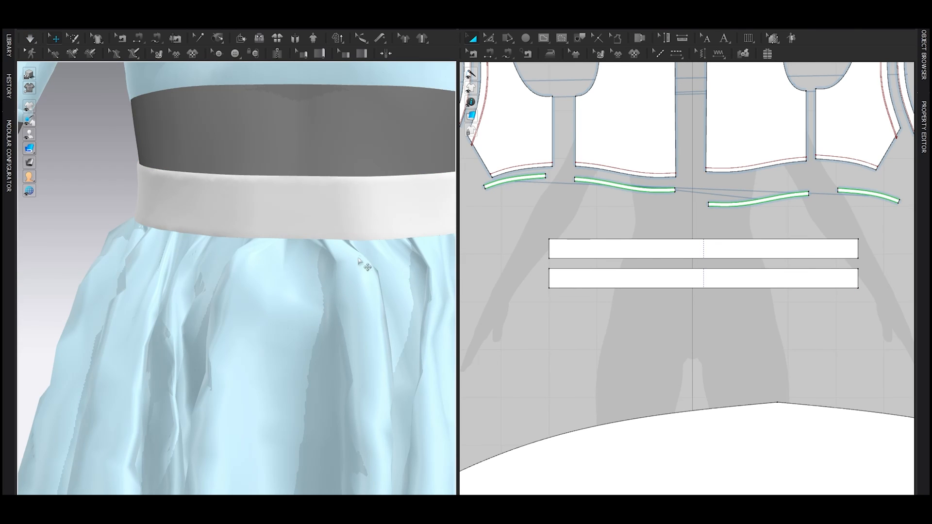
Offset both long edges of each waistband strip inward as internal lines at a distance of 5 mm.
scroll(374, 256, "down", 4)
mouse_move(326, 249)
right_mouse_down()
mouse_move(231, 252)
mouse_move(311, 258)
right_mouse_up()
scroll(315, 262, "up", 2)
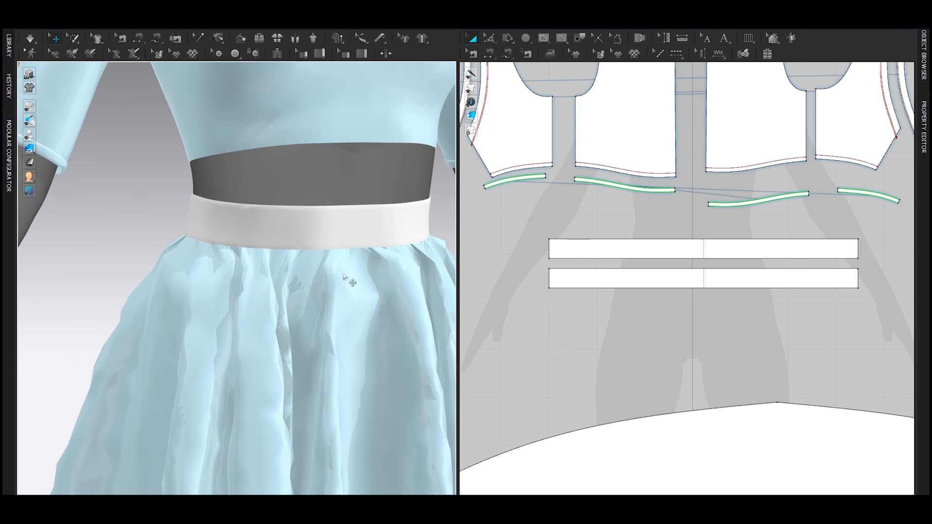
scroll(291, 257, "up", 3)
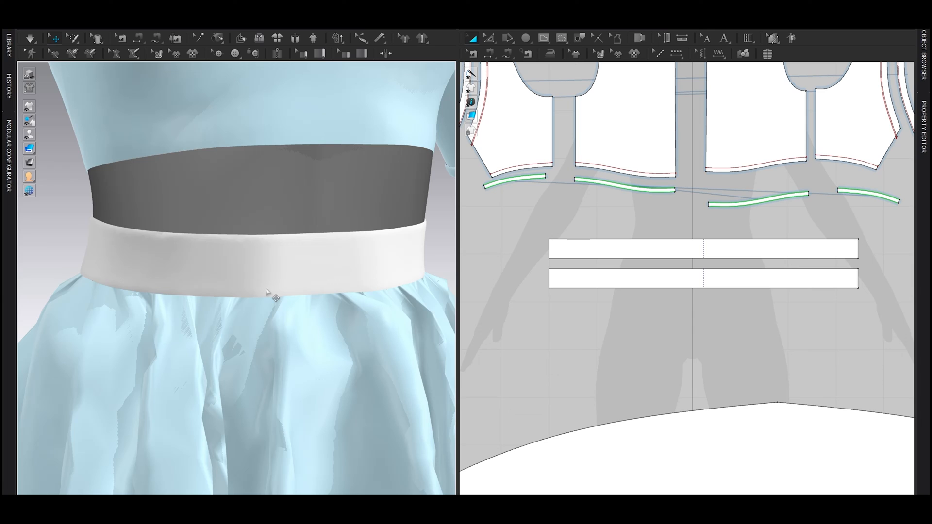
scroll(266, 291, "up", 3)
key("z")
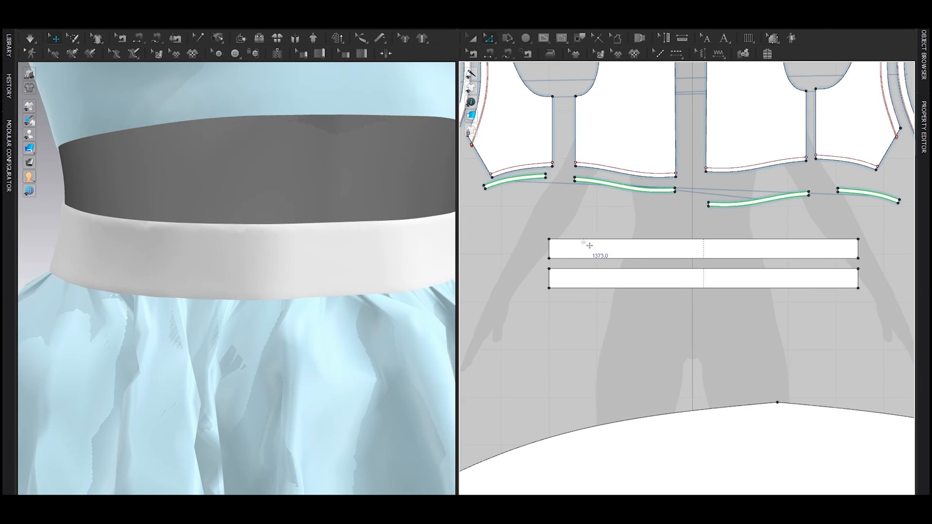
left_click(592, 239)
left_click(581, 259, "shift")
left_click(586, 268, "shift")
left_click(586, 288, "shift")
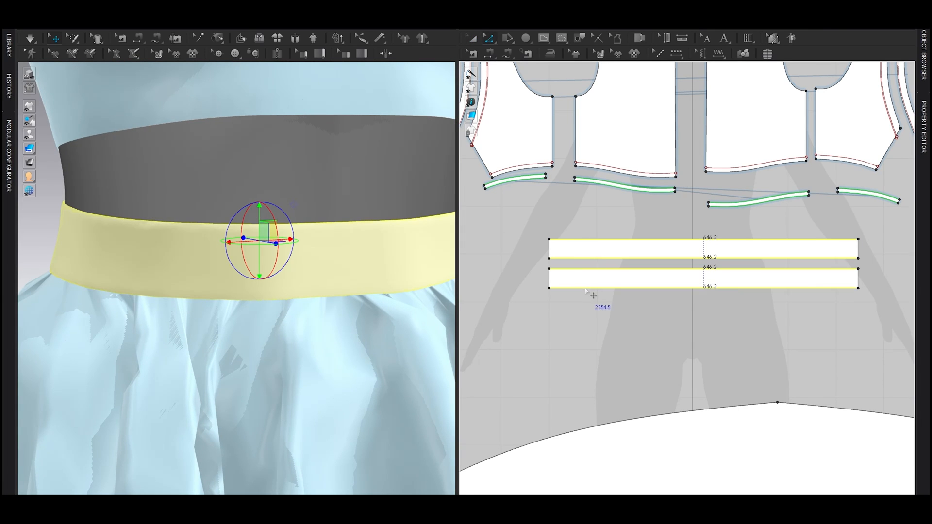
right_click(585, 289)
left_click(623, 365)
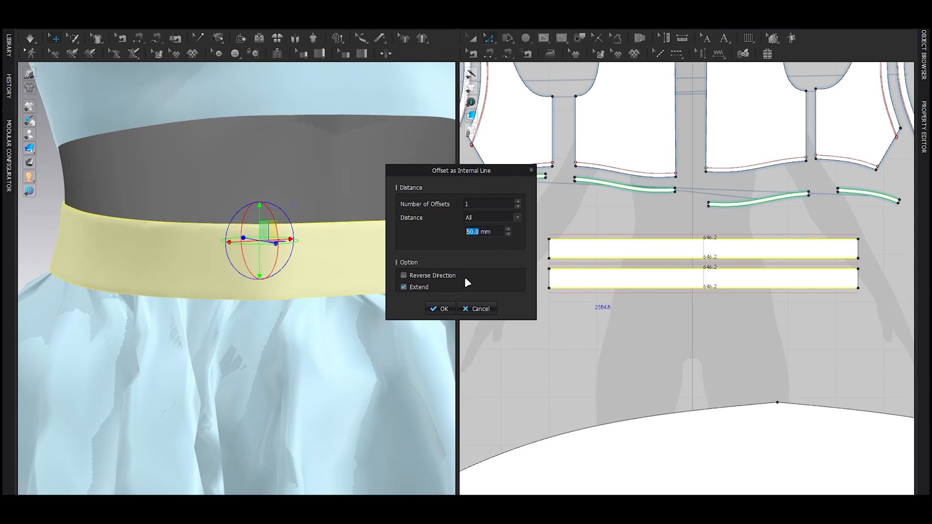
type("5")
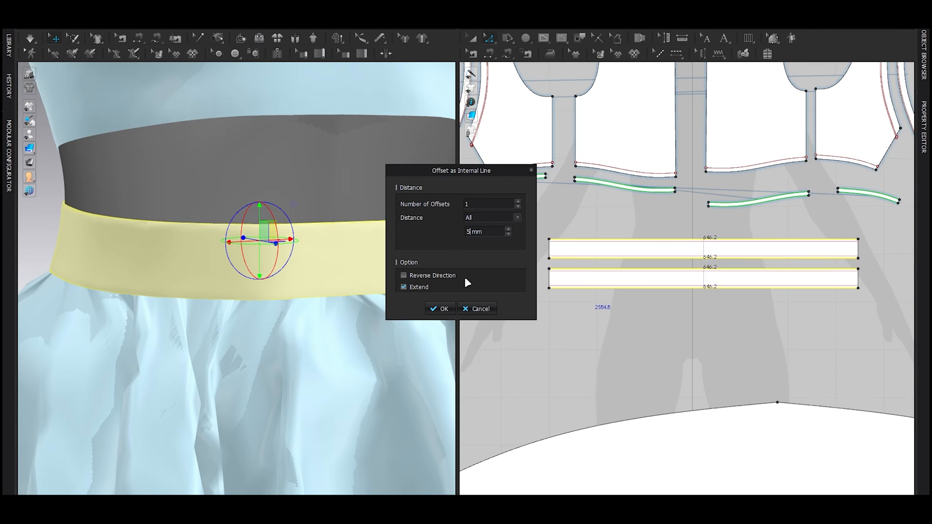
left_click(441, 308)
Sew the matching internal lines of the two waistband strips together and simulate briefly to form the stitched ridges.
key("b")
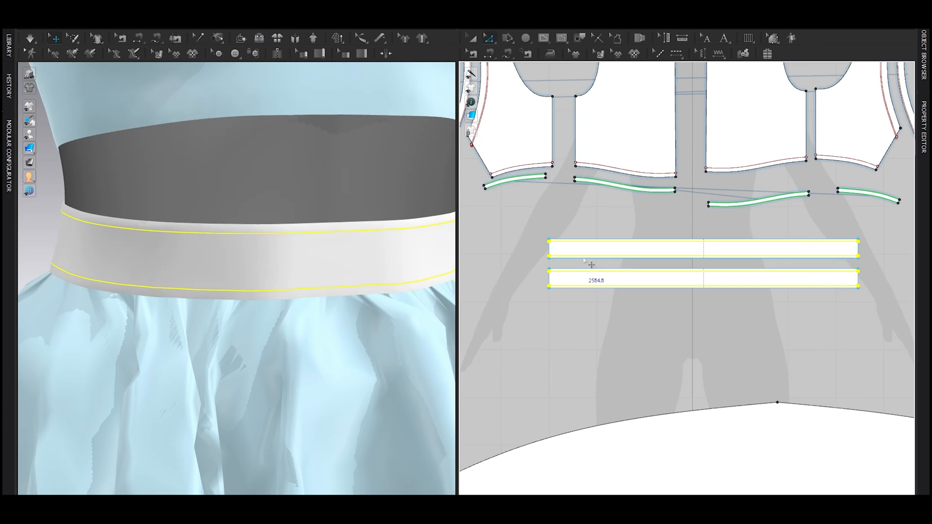
left_click(572, 273)
left_click(578, 255)
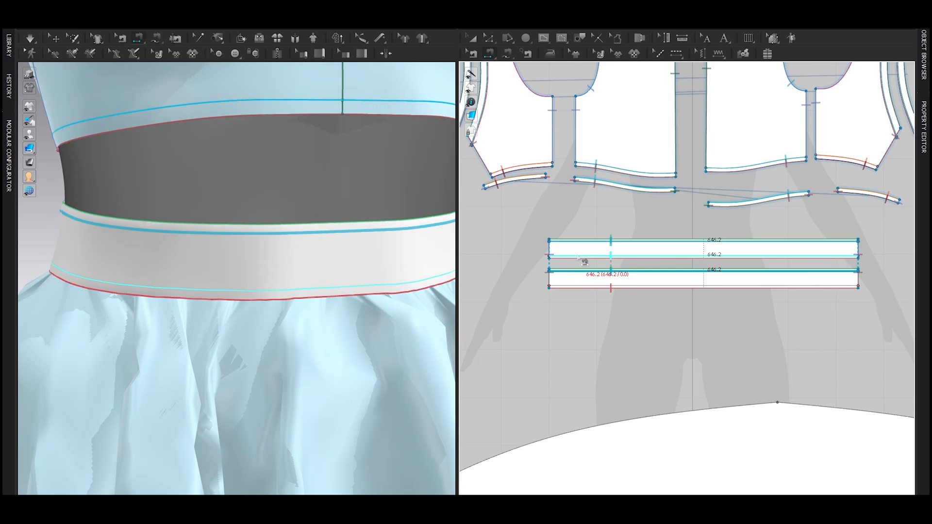
left_click(584, 285)
key("space")
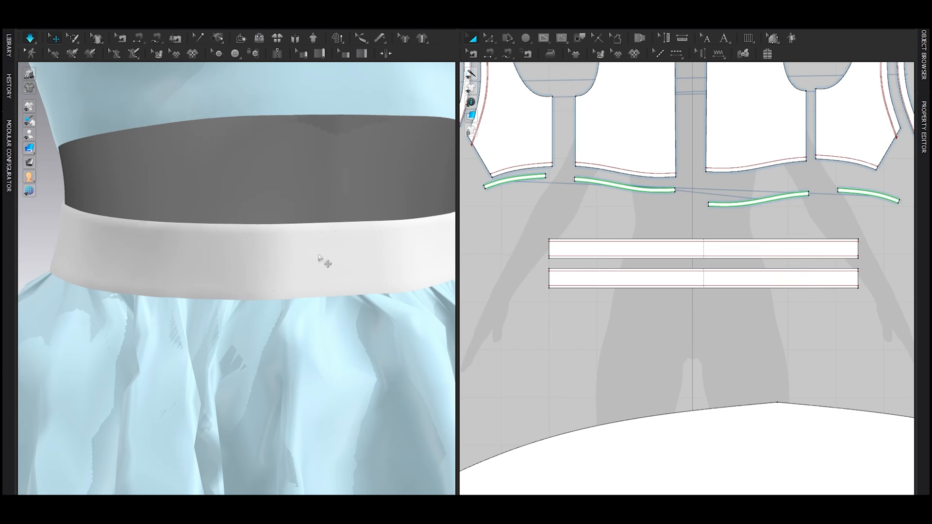
key("space")
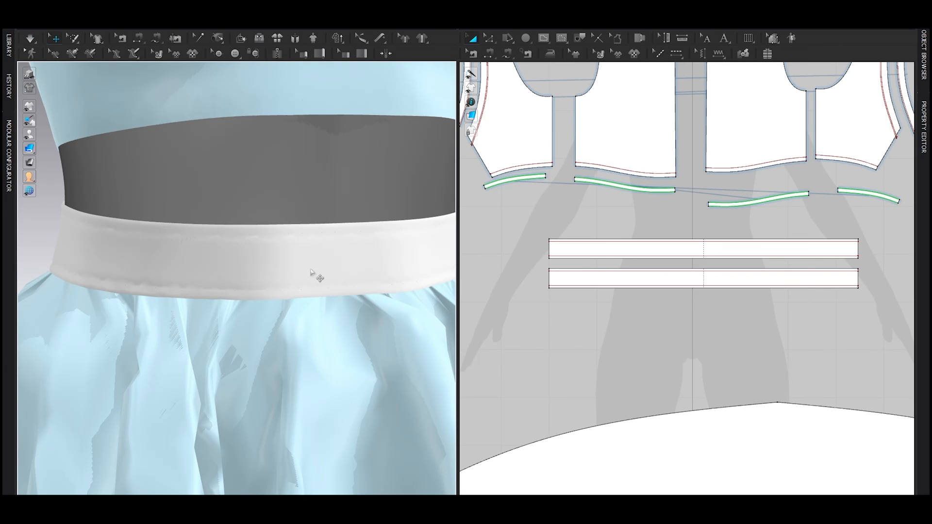
Freeze both waistband strips.
scroll(315, 267, "down", 10)
mouse_move(324, 256)
right_mouse_down()
mouse_move(272, 263)
mouse_move(328, 270)
right_mouse_up()
scroll(274, 266, "up", 5)
scroll(320, 268, "down", 5)
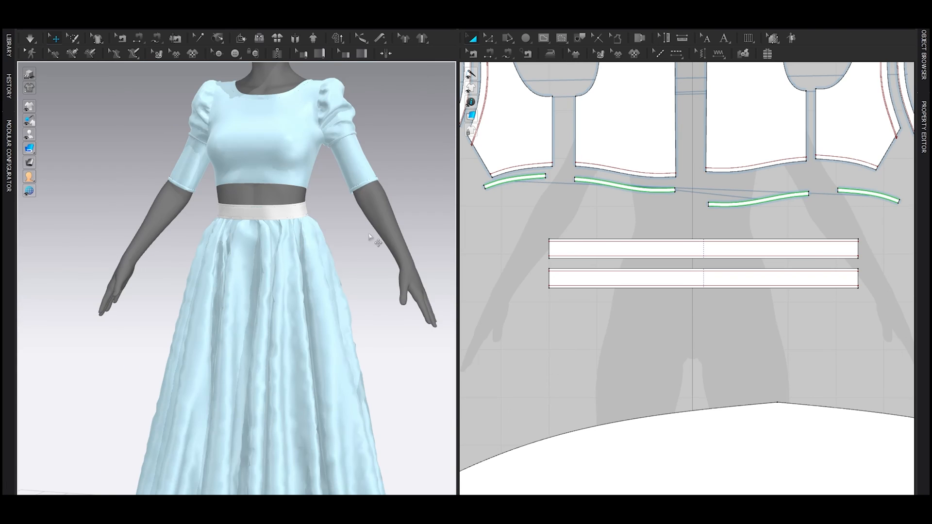
scroll(623, 243, "down", 3)
left_click_drag(567, 229, 776, 279)
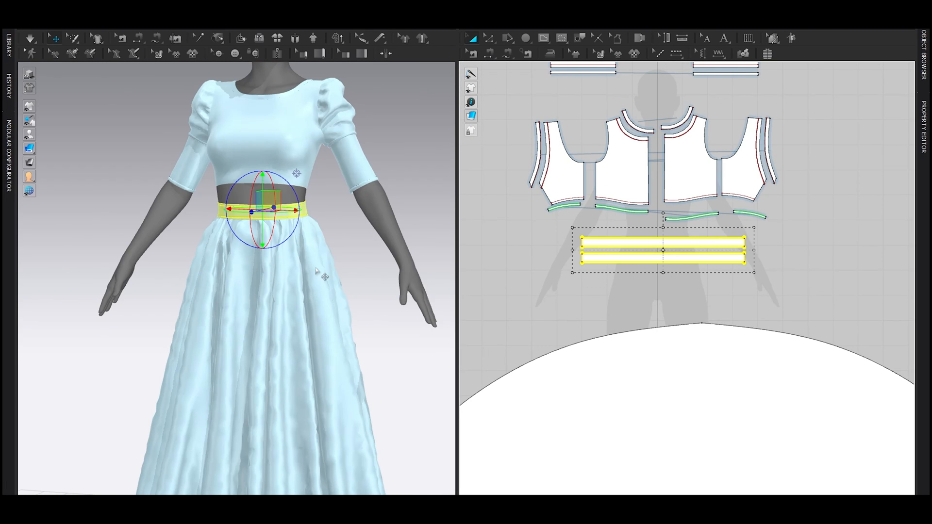
right_click_drag(254, 263, 184, 240)
left_click(154, 196)
Unfreeze all pattern pieces of the crop top, including its sleeves, leaving the skirt and waistband frozen.
scroll(161, 207, "down", 4)
scroll(233, 245, "up", 5)
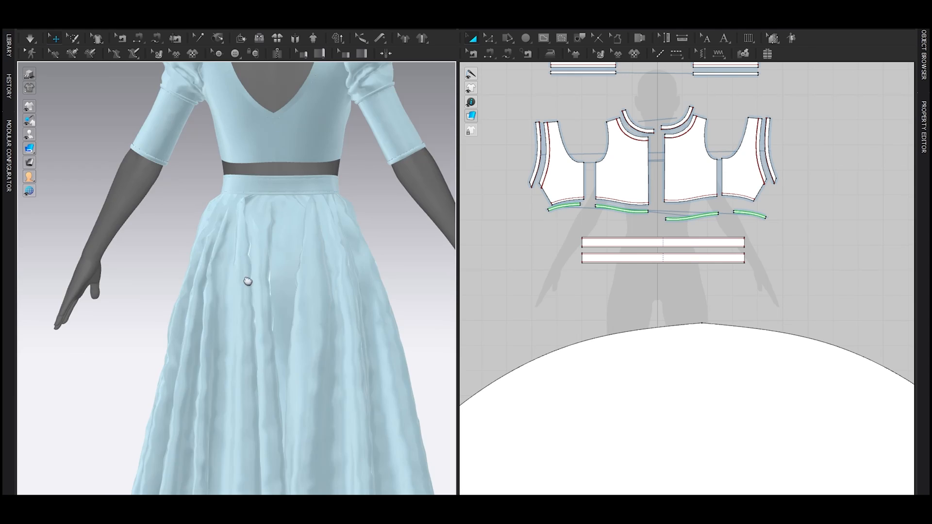
right_click_drag(219, 271, 332, 259)
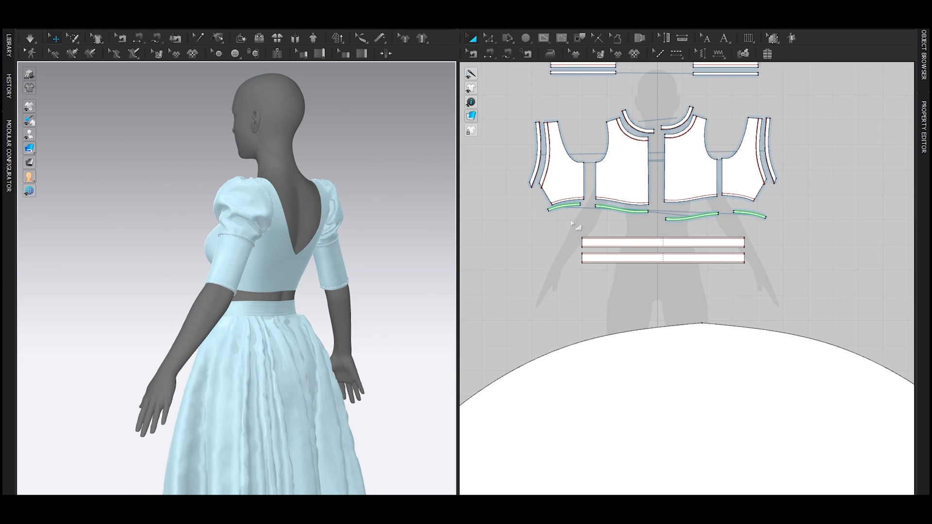
right_click_drag(574, 229, 576, 288)
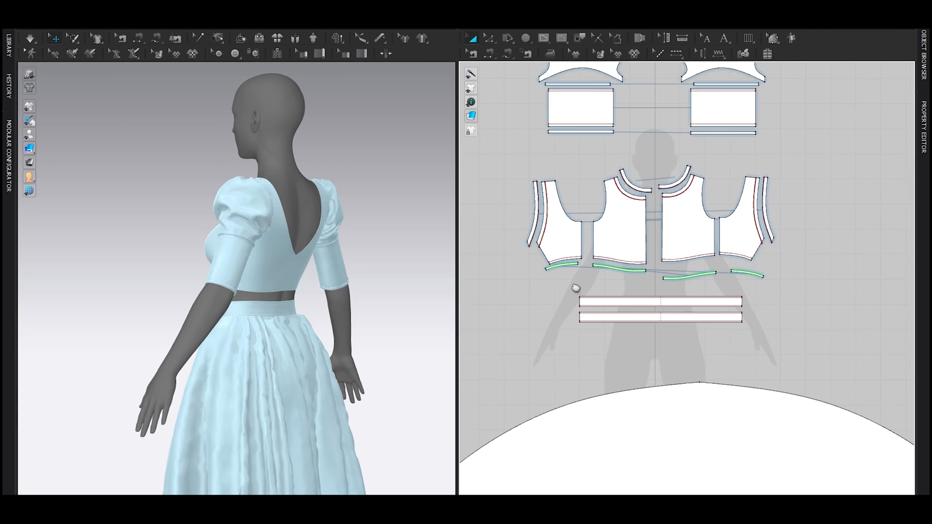
right_click_drag(252, 271, 219, 272)
scroll(233, 253, "up", 3)
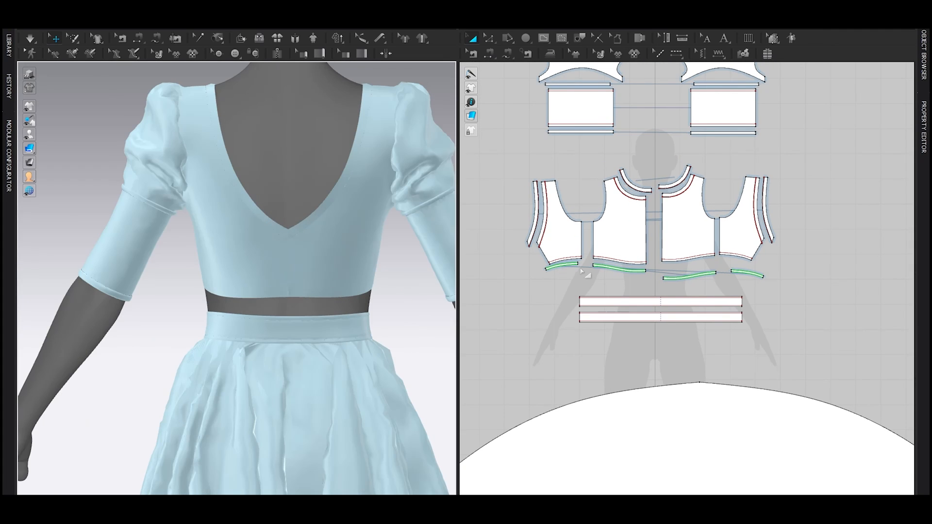
left_click(562, 235)
scroll(715, 234, "down", 6)
left_click(746, 260)
left_click_drag(773, 258, 776, 262)
left_click(407, 297)
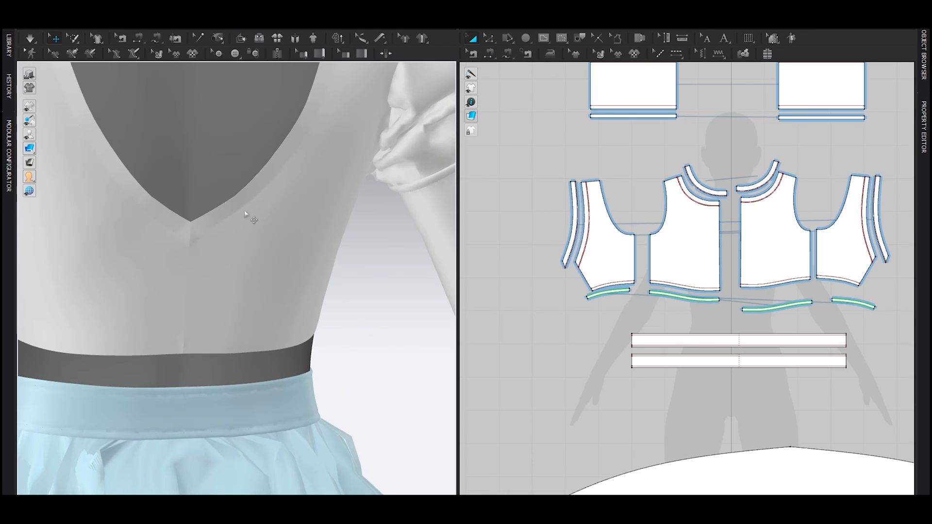
Remove linked editing between the two back bodice pieces of the top.
left_click(597, 244)
left_click(840, 255, "shift")
middle_click_drag(827, 260, 780, 259)
right_click(780, 259)
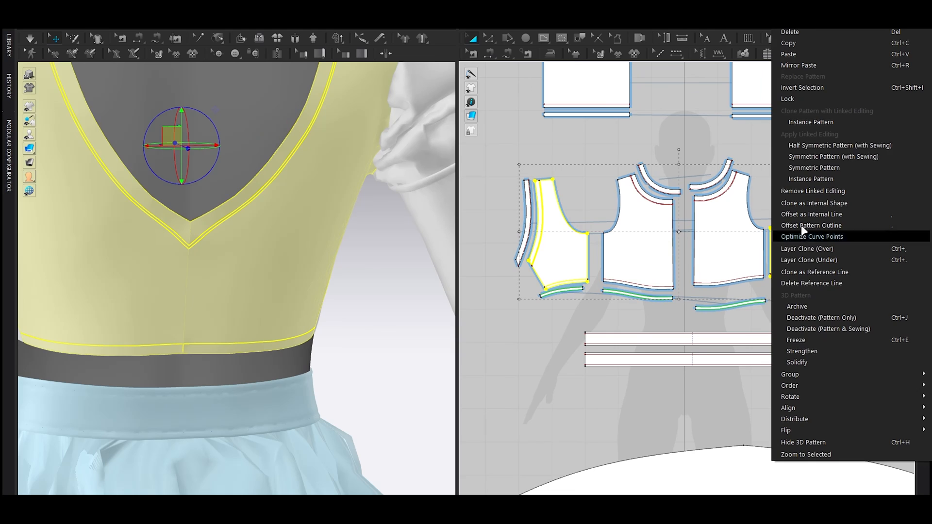
left_click(802, 191)
Delete the two narrow facing strips of the back neckline.
left_click(831, 206)
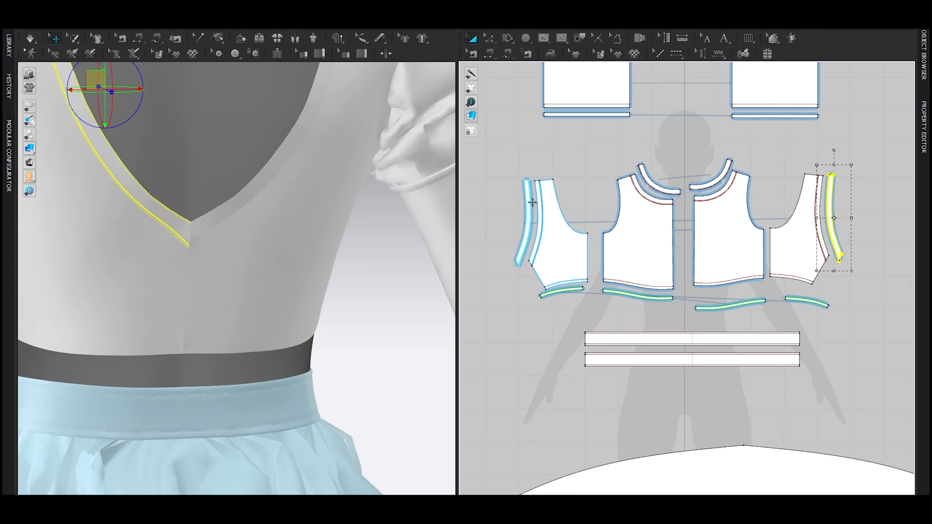
left_click(526, 215, "shift")
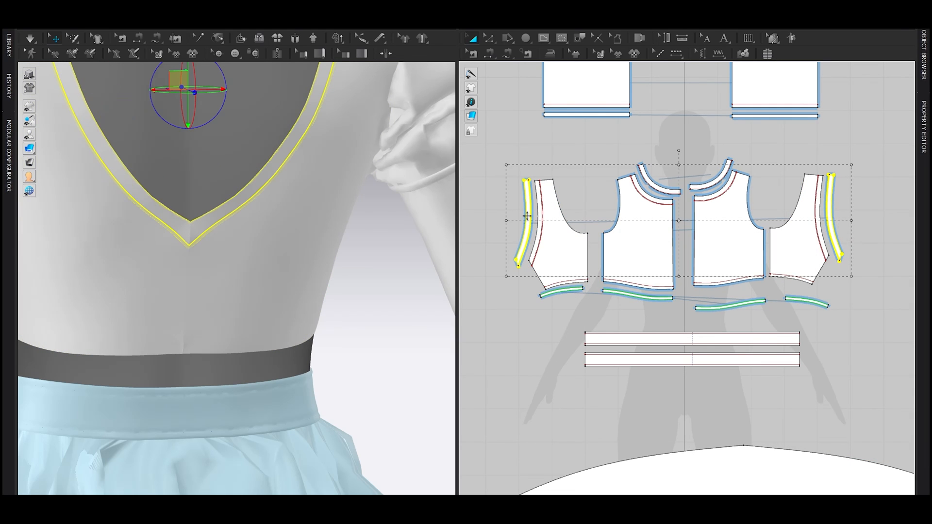
key("Delete")
Rotate the avatar's left back bodice piece to the Y-axis so that its centre-back edge stands vertical.
left_click(805, 252)
middle_click_drag(804, 252, 755, 241)
scroll(756, 242, "up", 1)
right_click(755, 244)
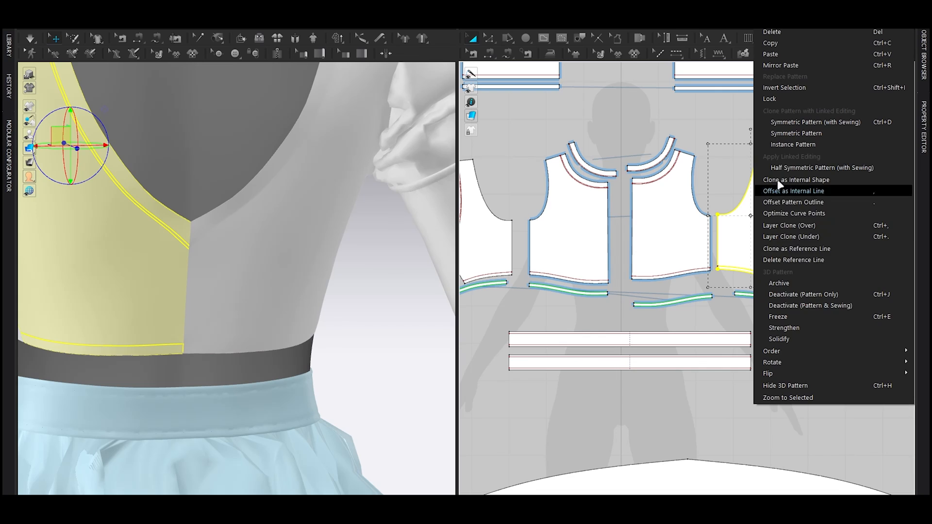
mouse_move(771, 364)
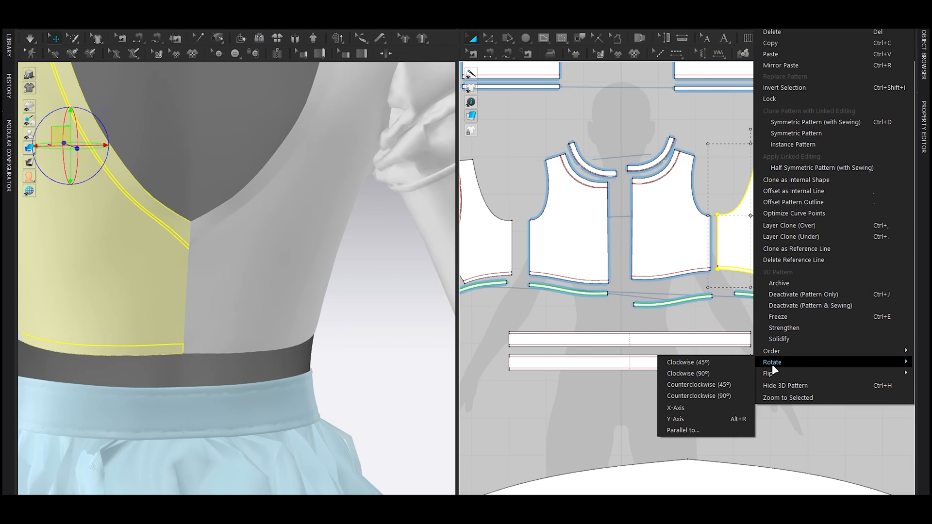
left_click(677, 419)
left_click(774, 268)
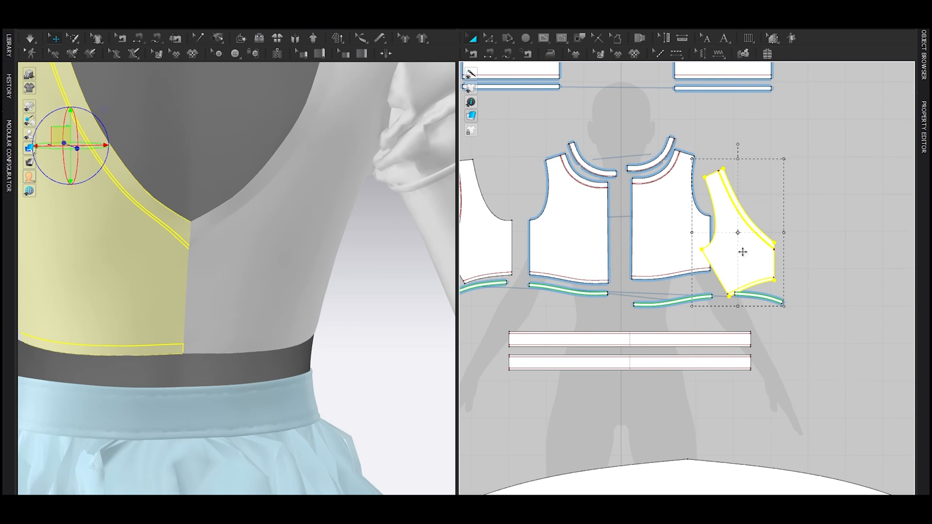
Extend the rotated back piece's centre-back edge outward by 10 mm with extended side segments, keeping an internal line at the original edge.
scroll(820, 234, "up", 3)
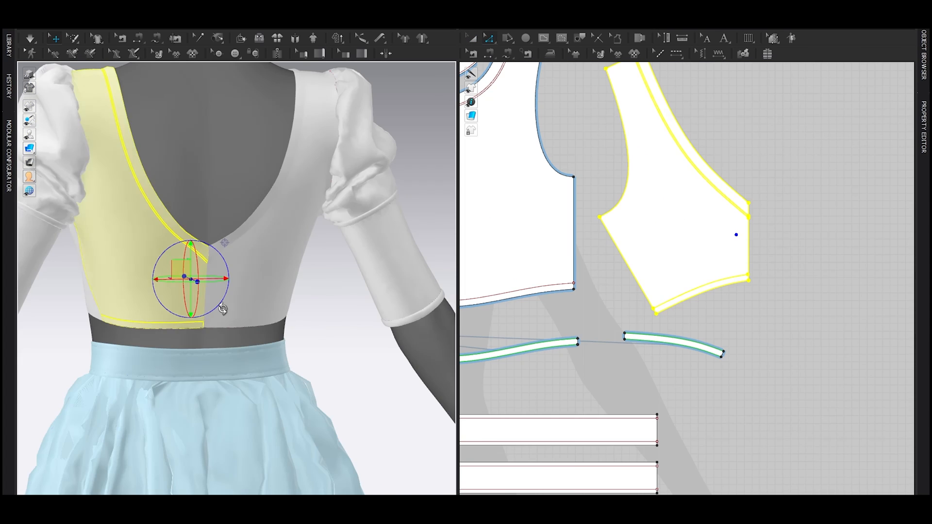
scroll(223, 326, "up", 5)
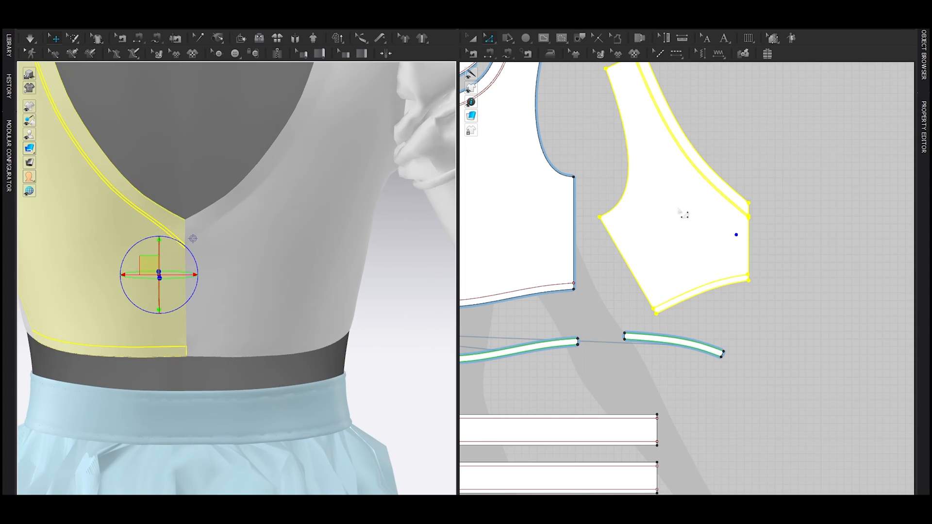
left_click_drag(779, 156, 741, 309)
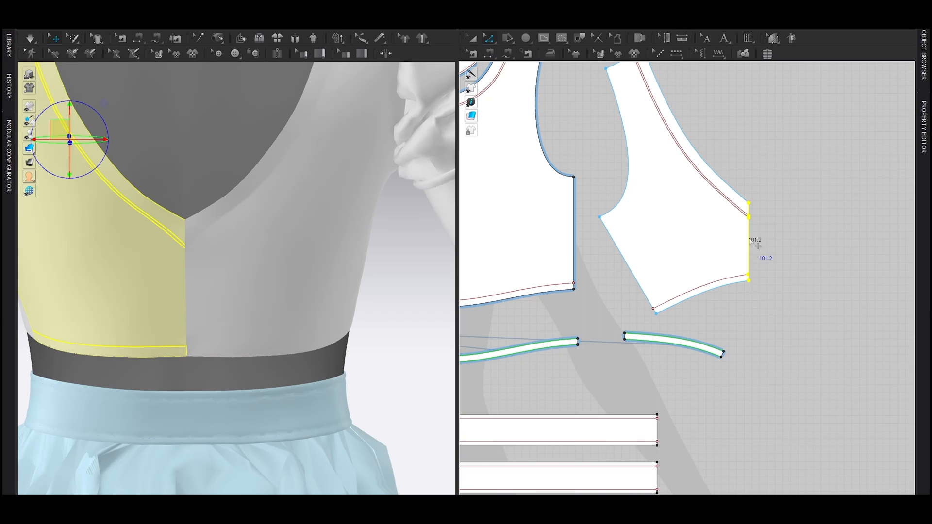
right_click(750, 241)
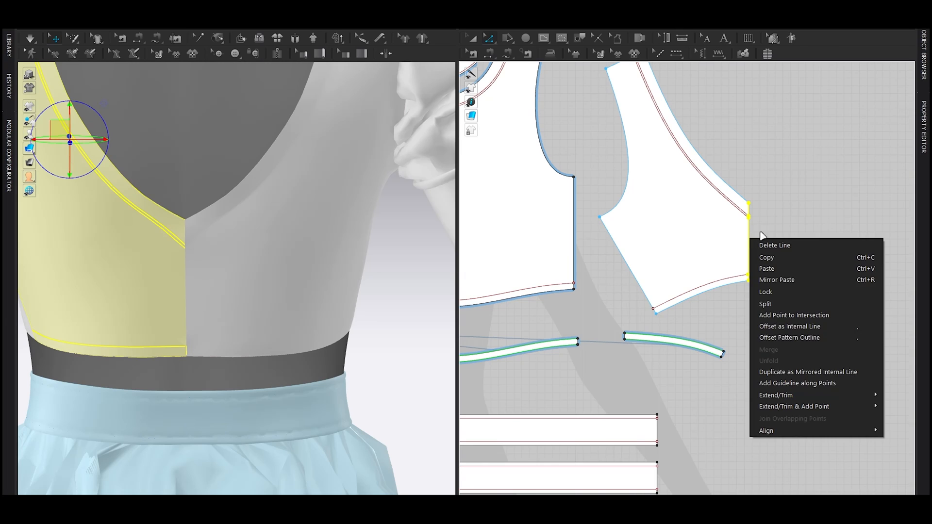
left_click(804, 337)
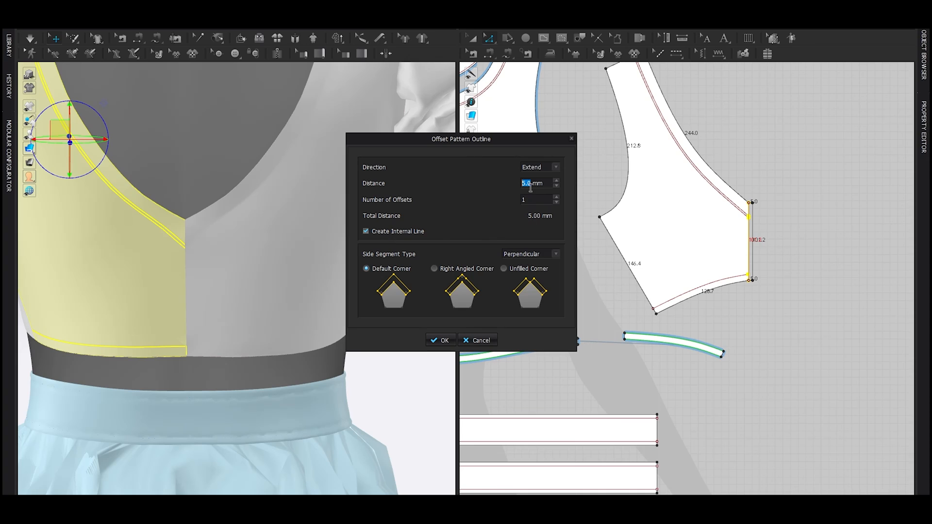
type("10")
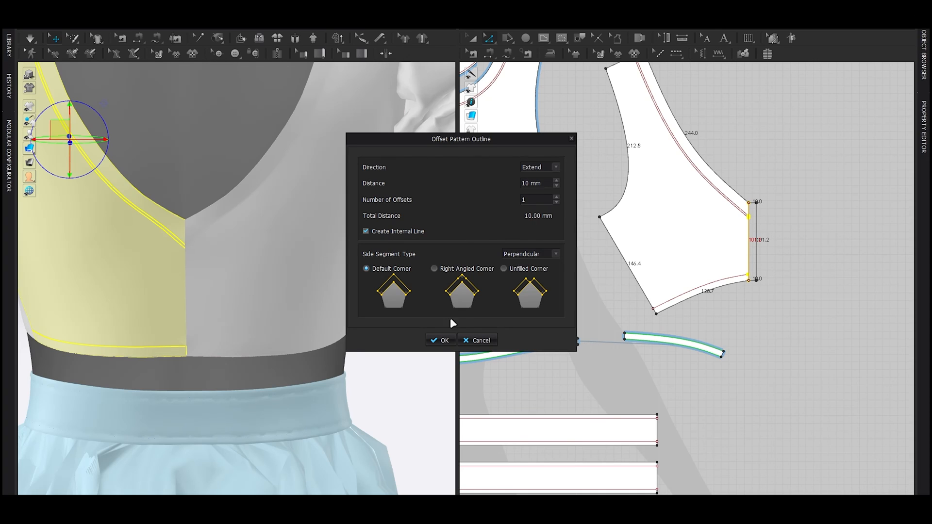
left_click(530, 252)
left_click(522, 270)
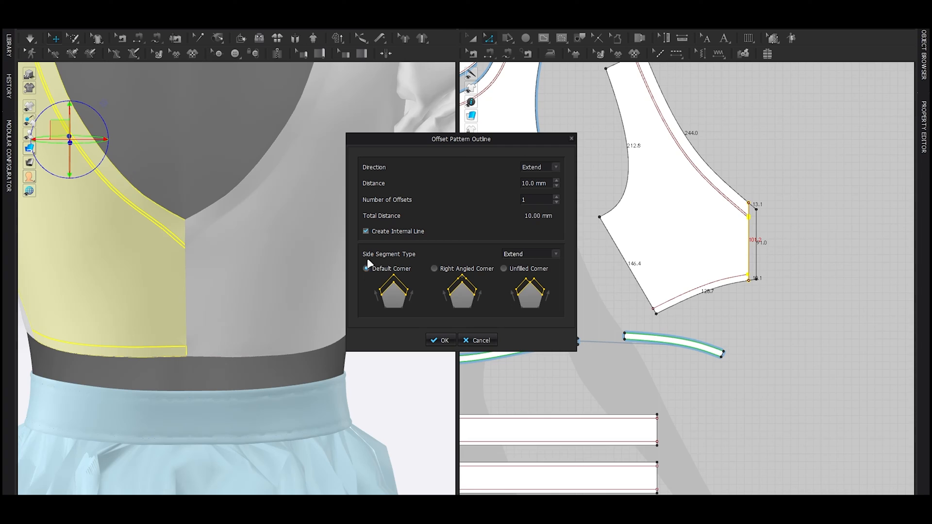
left_click(441, 340)
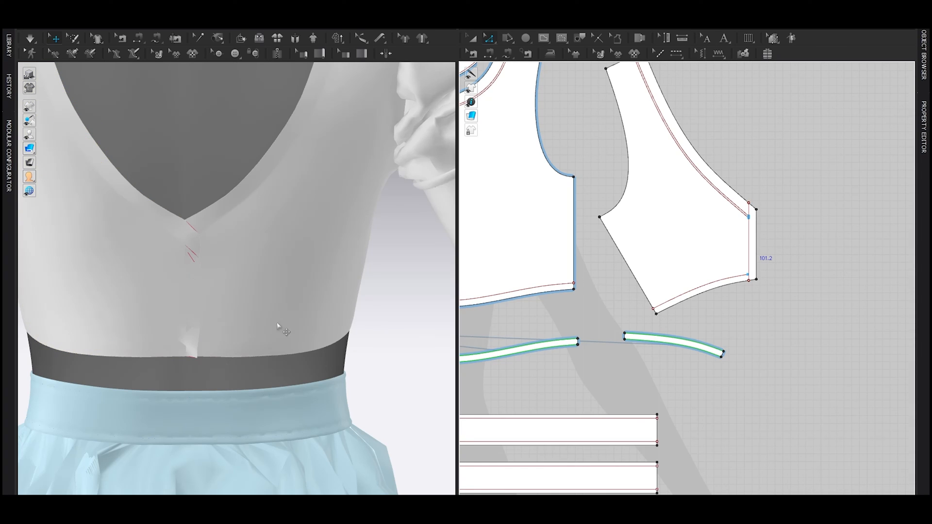
Select the mesh along the left back's centre-back extension and pull it outward on the avatar over the opposite back piece.
right_click_drag(277, 324, 290, 337)
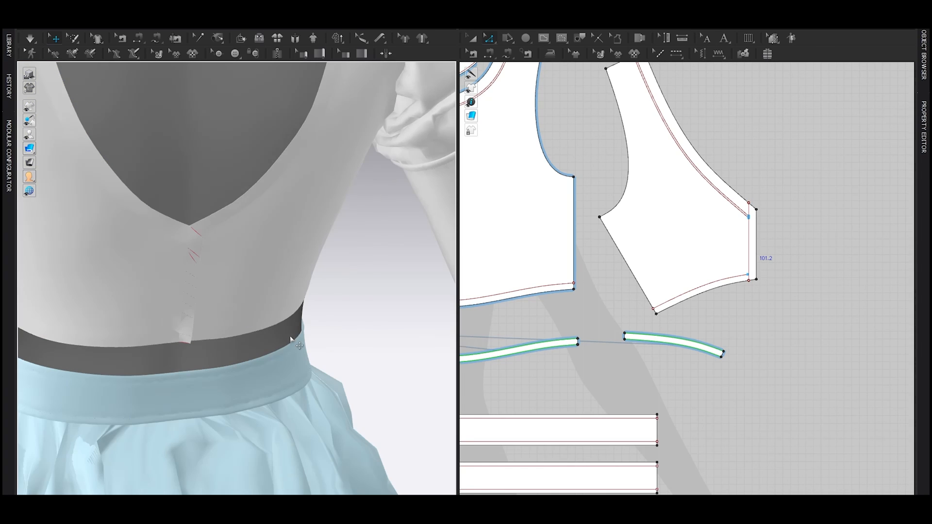
left_click(72, 38)
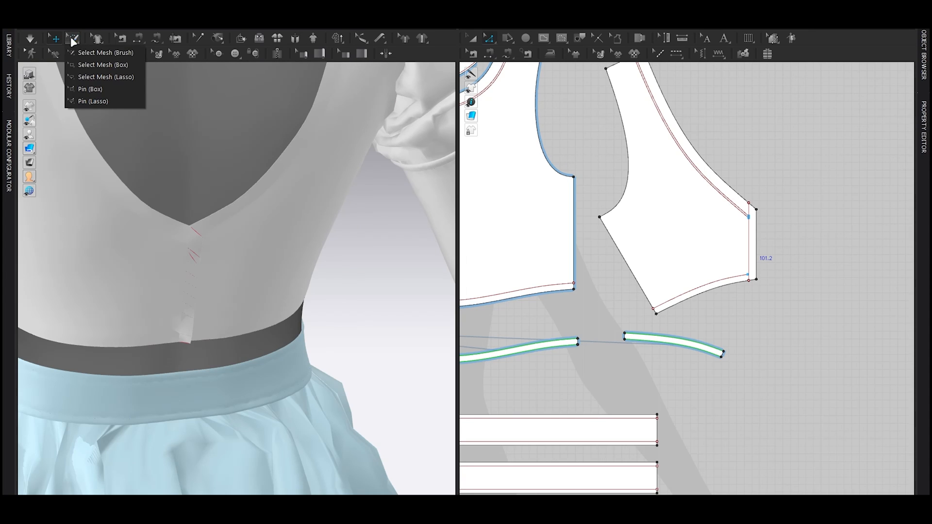
left_click(96, 65)
left_click_drag(783, 305, 767, 274)
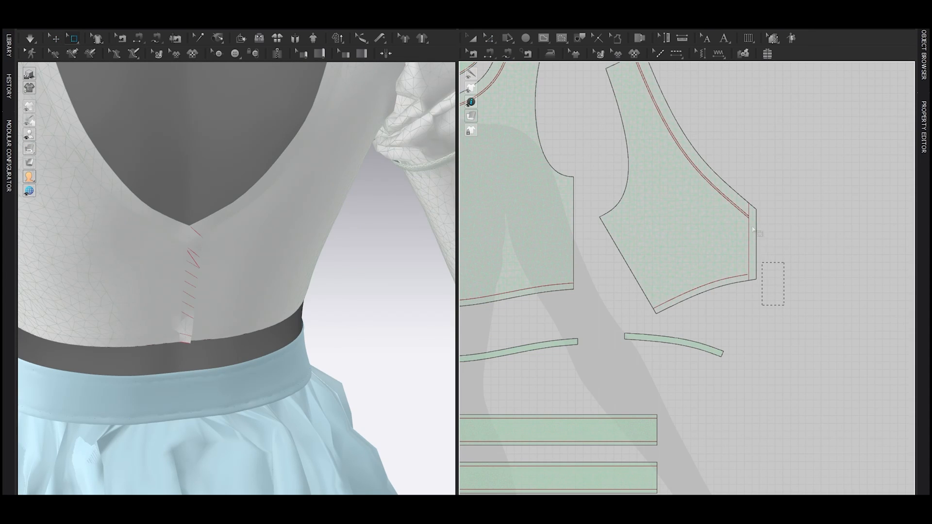
left_click_drag(742, 192, 741, 192)
right_click_drag(165, 327, 178, 324)
scroll(178, 324, "down", 1)
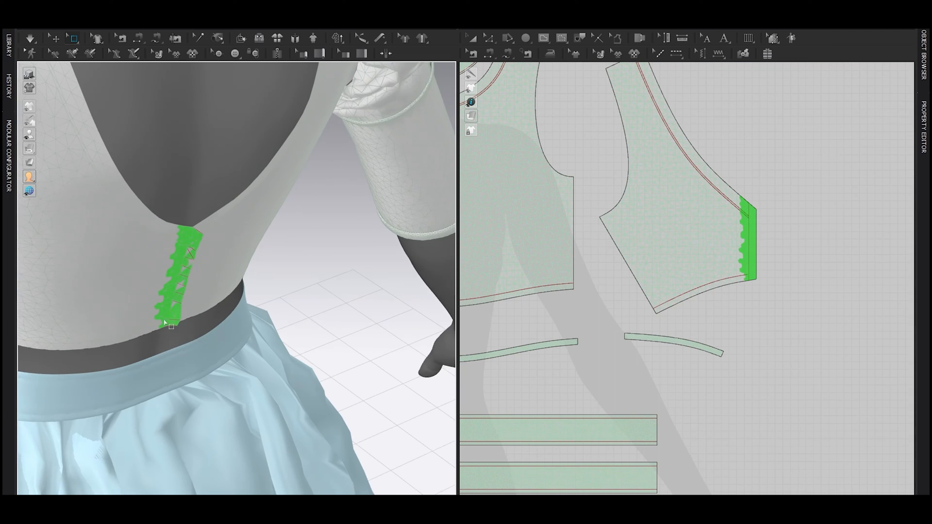
scroll(178, 324, "up", 1)
left_click_drag(158, 285, 169, 289)
key("q")
right_click_drag(323, 310, 239, 315)
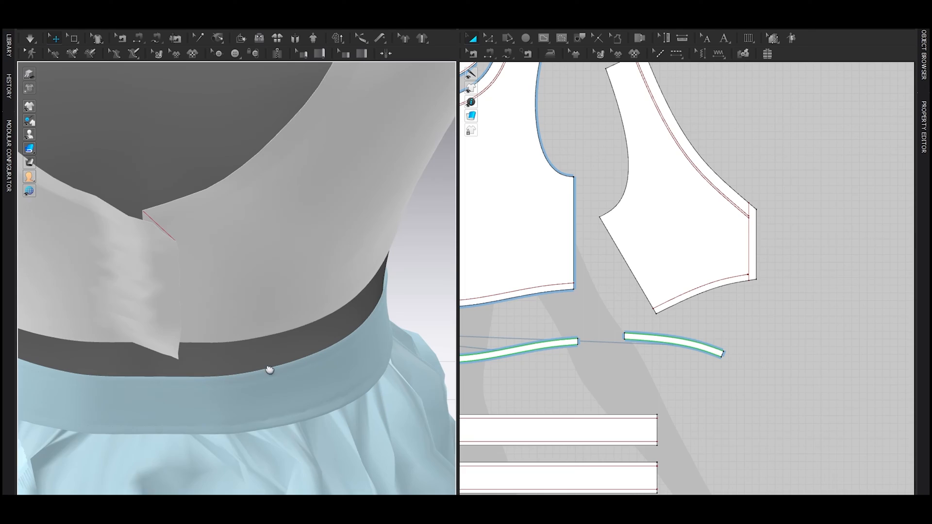
scroll(266, 366, "up", 2)
Replace the centre-back seam by sewing the left back's internal line to the right back's centre edge, and start the simulation.
scroll(765, 264, "up", 4)
middle_click_drag(764, 283, 755, 301)
key("b")
left_click(741, 266)
key("Delete")
key("n")
left_click(730, 245)
scroll(731, 249, "down", 5)
middle_click_drag(587, 284, 774, 285)
left_click(542, 274)
key("space")
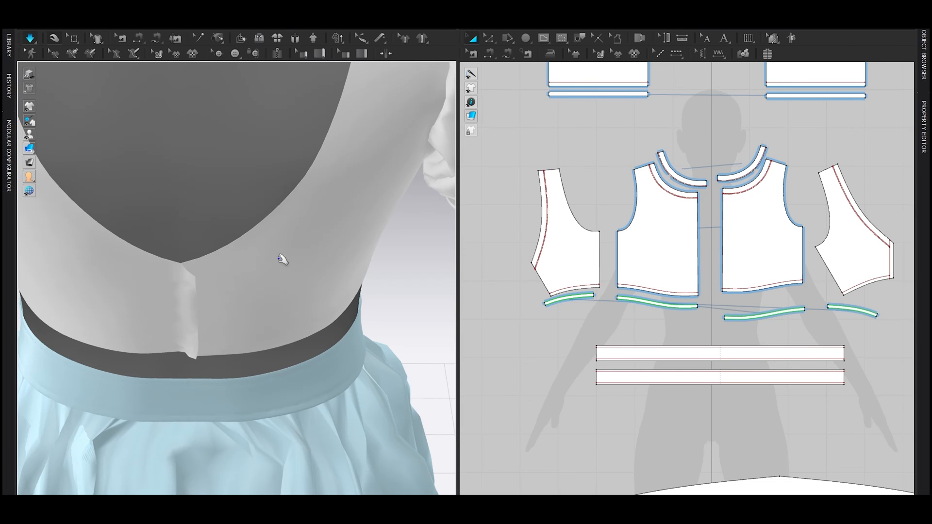
Examine the centre-back overlap on the avatar and the right back piece's centre-back edge.
right_click_drag(228, 300, 254, 339)
scroll(232, 276, "up", 3)
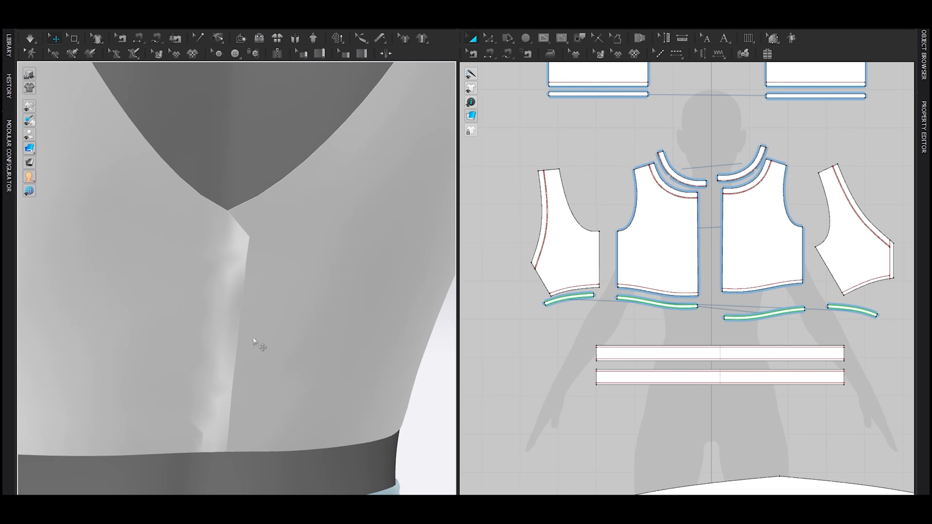
scroll(291, 312, "down", 5)
right_click_drag(235, 308, 225, 291)
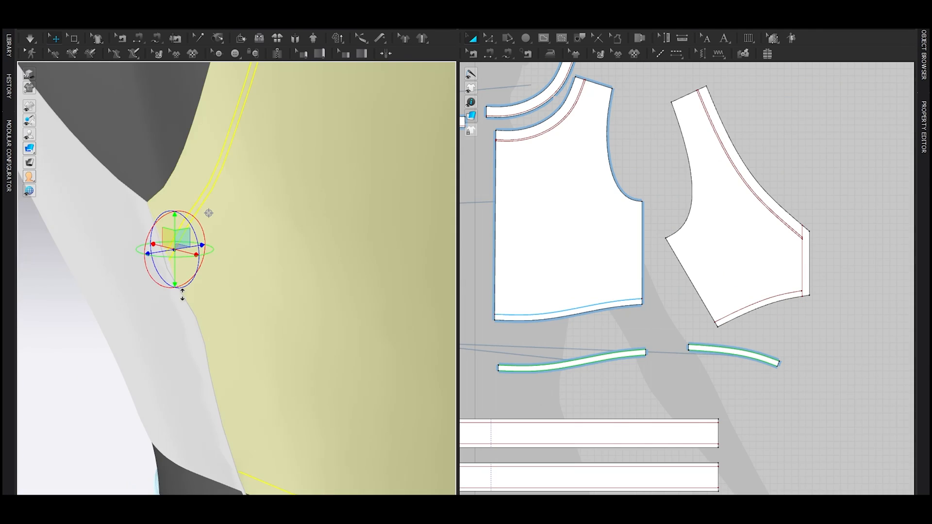
scroll(602, 264, "down", 5)
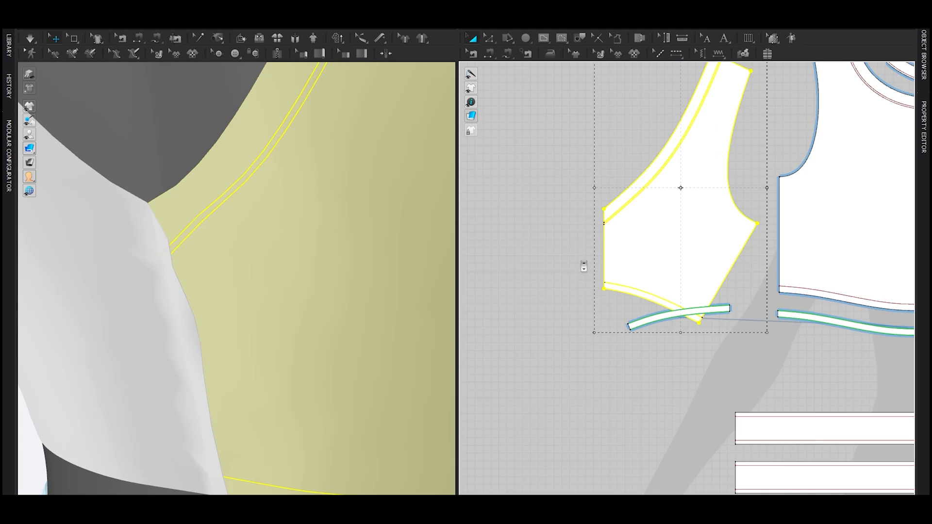
scroll(551, 250, "up", 3)
left_click(551, 250)
key("z")
middle_click_drag(593, 304, 582, 334)
left_click(613, 253)
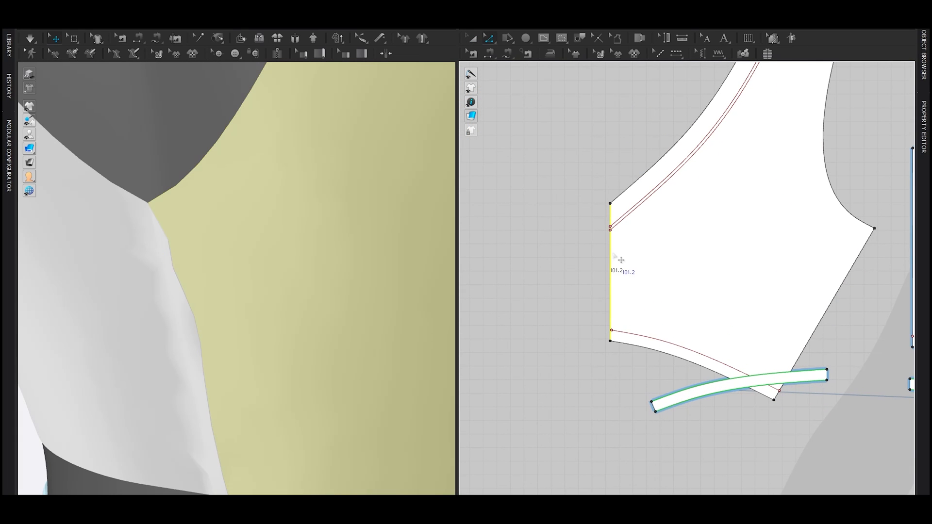
right_click_drag(231, 273, 253, 243)
left_click(212, 236)
scroll(553, 242, "up", 3)
middle_click_drag(593, 309, 526, 275)
Draw a vertical 5 mm internal line on the right back piece, about 6 mm inside the centre-back edge and below the neckline lines.
key("g")
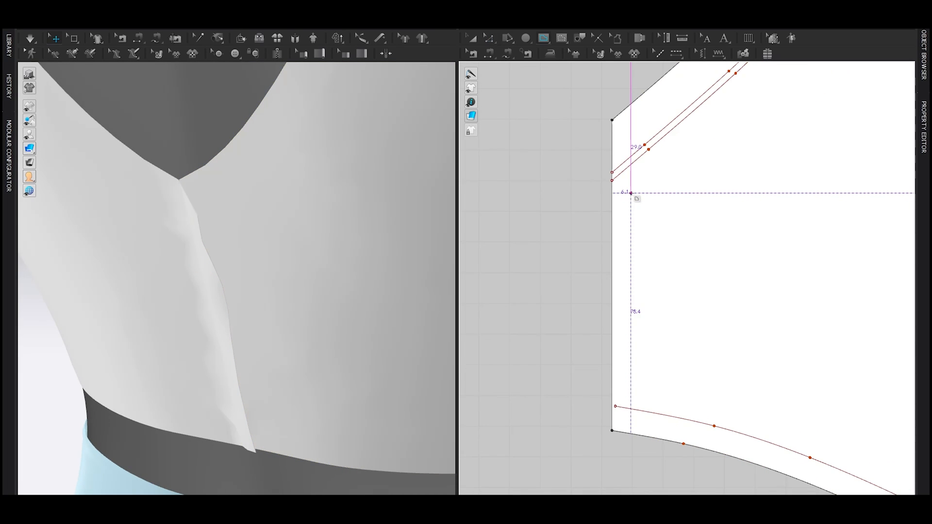
left_click(631, 193)
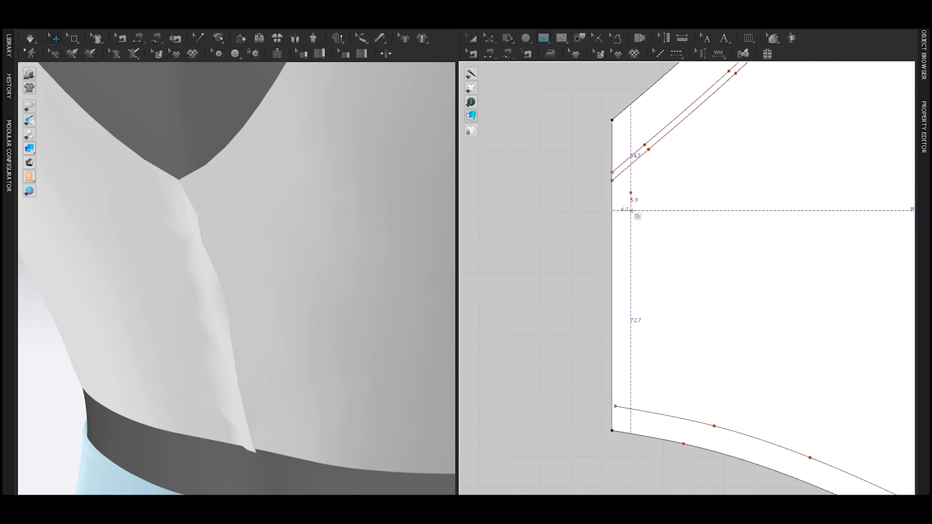
right_click(631, 210)
type("5")
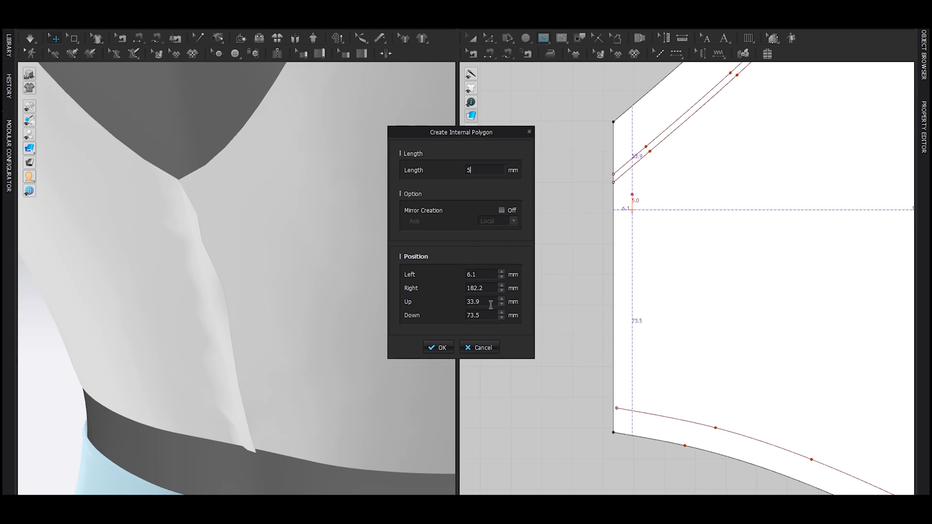
left_click(441, 365)
key("Return")
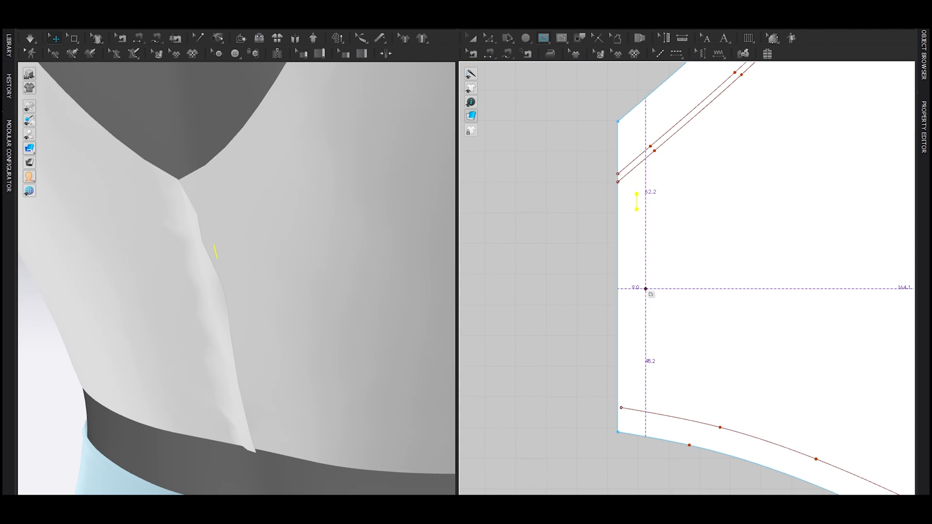
Display the internal lines on the 3D garment.
key("a")
mouse_move(29, 107)
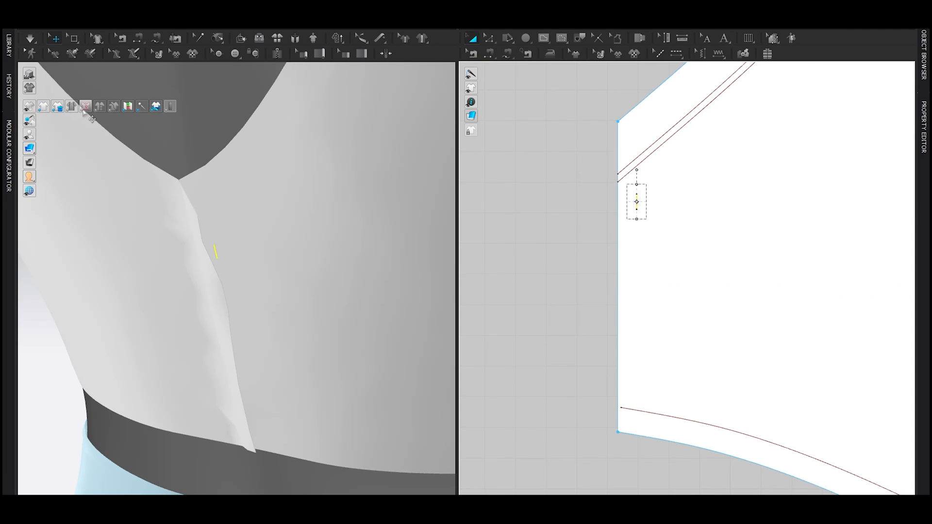
left_click(57, 107)
right_click_drag(322, 238, 276, 266)
scroll(644, 225, "down", 2)
middle_click_drag(644, 242, 649, 218)
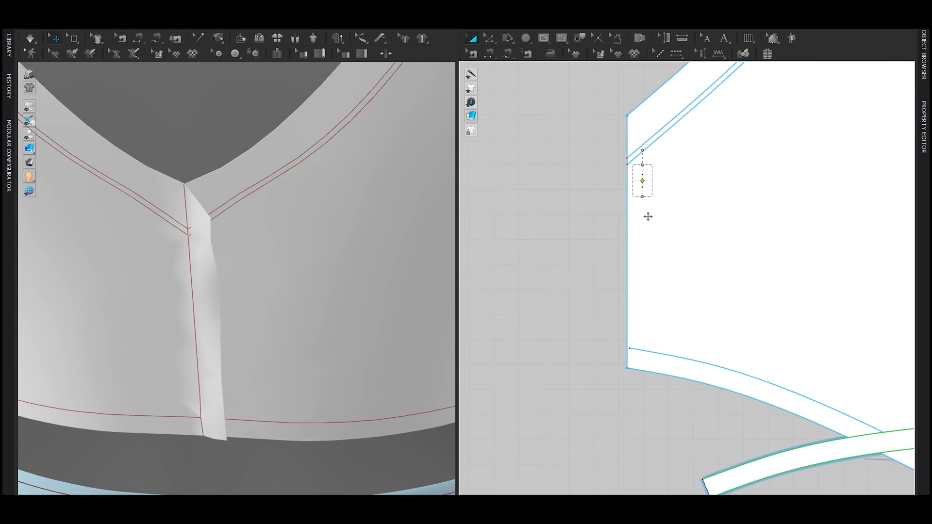
Paste three copies of the 5 mm line down the right back's centre edge at 17.6 mm intervals.
key("ctrl+v")
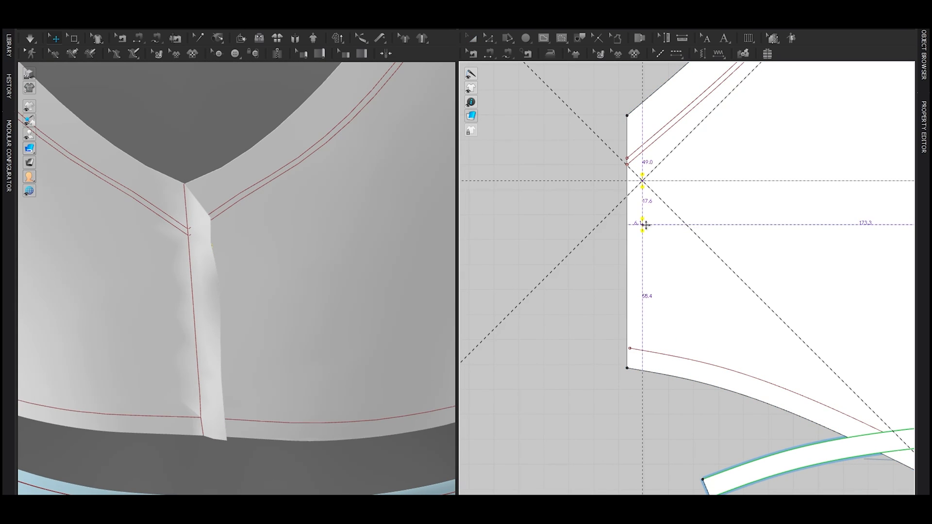
right_click(645, 224)
double_click(509, 200)
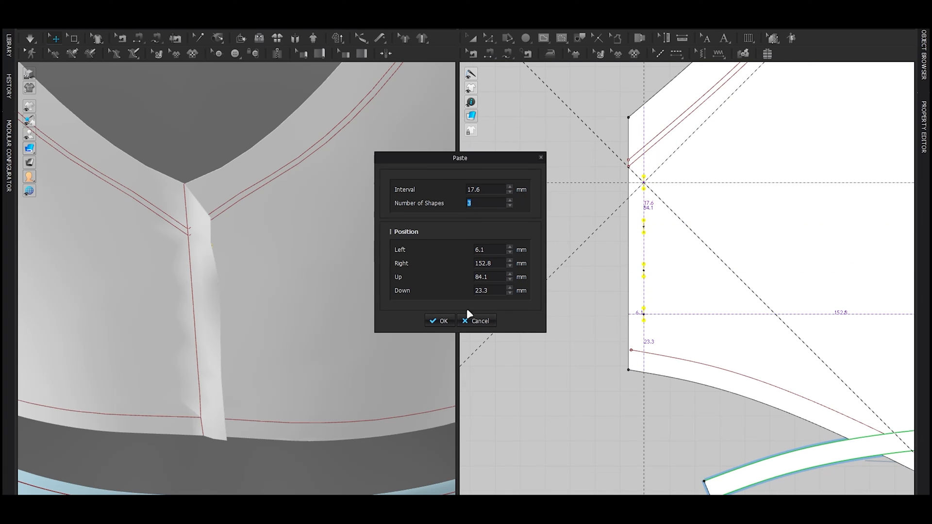
left_click(449, 319)
right_click_drag(277, 309, 384, 301)
scroll(173, 308, "down", 3)
right_click_drag(174, 307, 223, 297)
scroll(500, 271, "down", 6)
scroll(536, 246, "up", 4)
key("z")
left_click(537, 246)
scroll(541, 245, "down", 3)
scroll(556, 255, "down", 5)
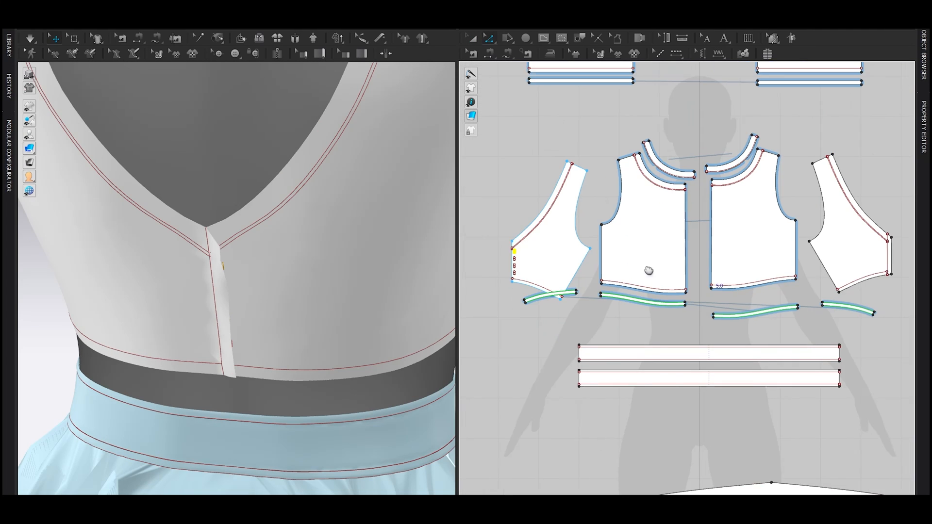
scroll(816, 248, "up", 8)
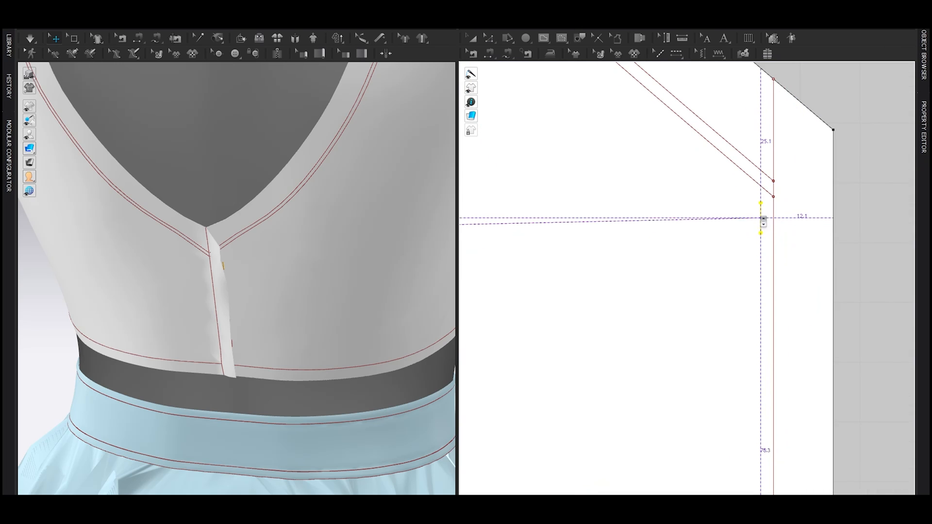
key("Escape")
Move the extended left back pattern beside the right back pattern so their centre-back edges face each other.
scroll(760, 213, "down", 8)
scroll(743, 233, "down", 2)
middle_click_drag(743, 233, 778, 236)
left_click_drag(772, 239, 610, 239)
scroll(632, 241, "up", 8)
Paste one 5 mm line onto the left back's extension and position it 4 mm from the outer edge, near the opposite piece's first line.
left_click_drag(607, 187, 669, 211)
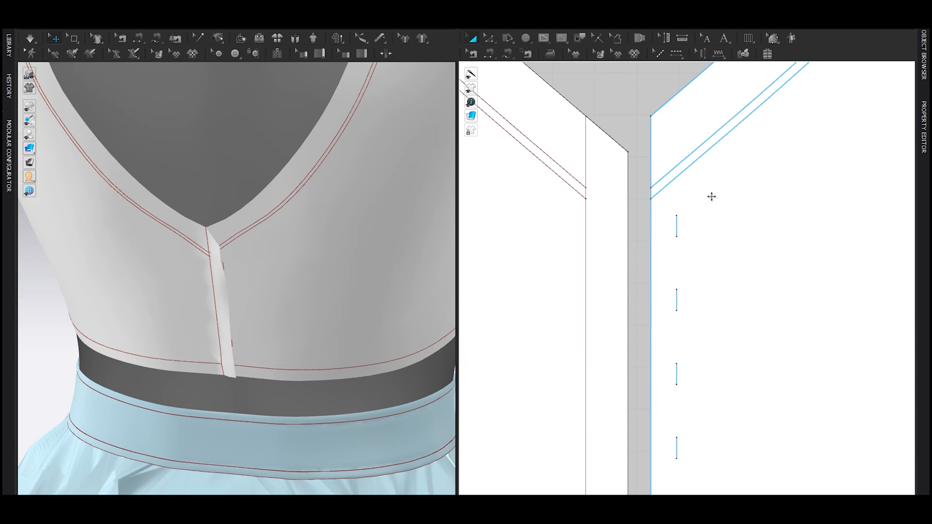
left_click(609, 236)
scroll(246, 297, "up", 5)
scroll(295, 288, "down", 2)
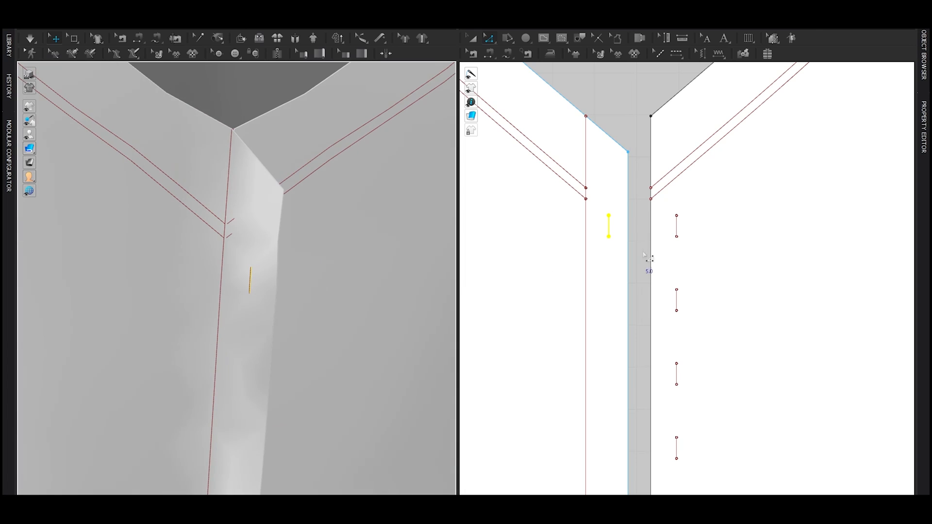
left_click_drag(617, 232, 621, 230)
scroll(291, 297, "up", 3)
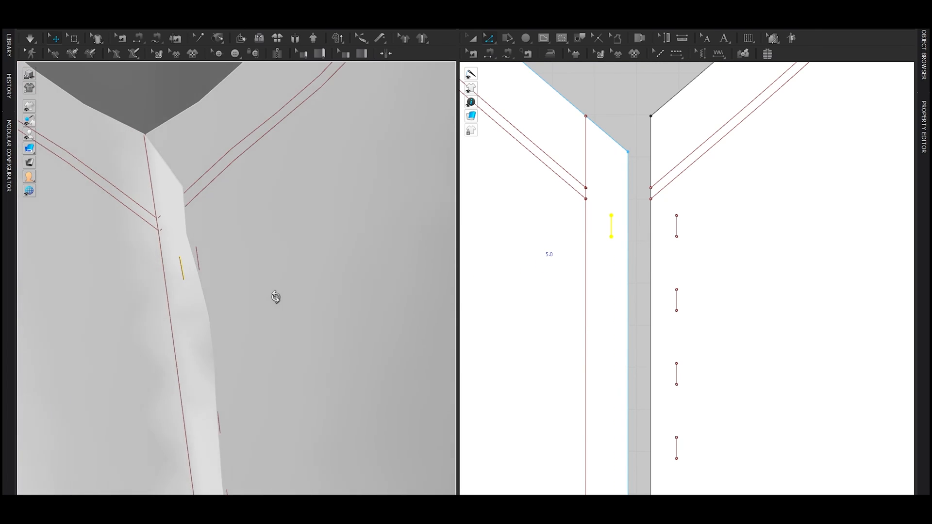
scroll(622, 228, "up", 1)
left_click_drag(622, 233, 619, 223)
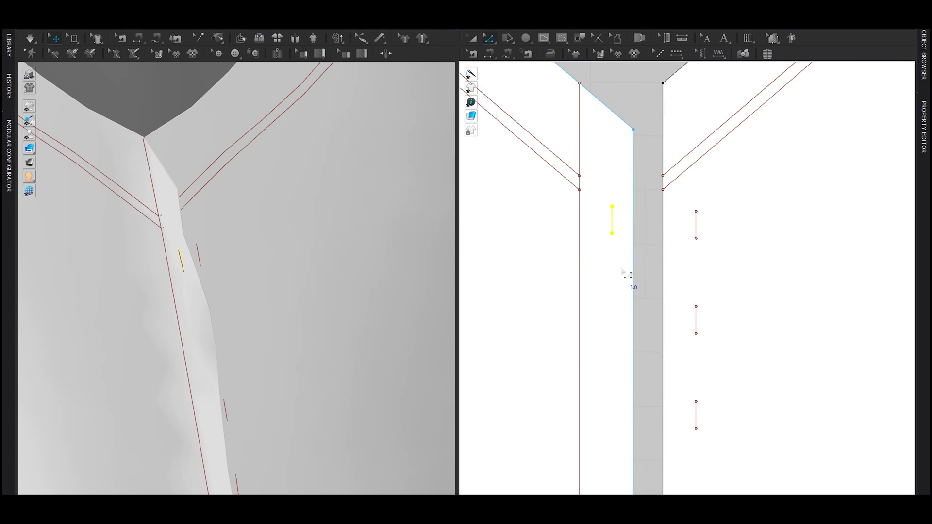
Paste three copies of the short line down the left back's extension at 18 mm intervals.
scroll(626, 275, "down", 2)
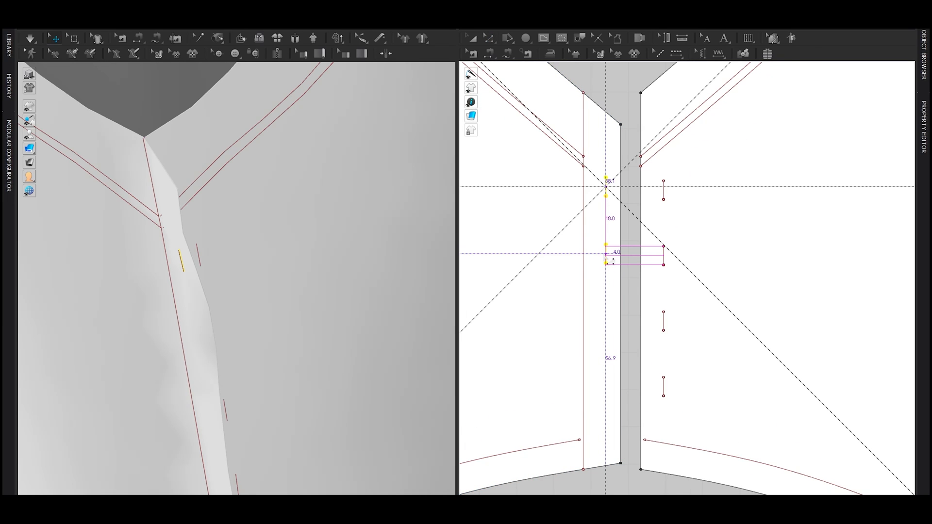
right_click(610, 261)
left_click(510, 200)
left_click(510, 201)
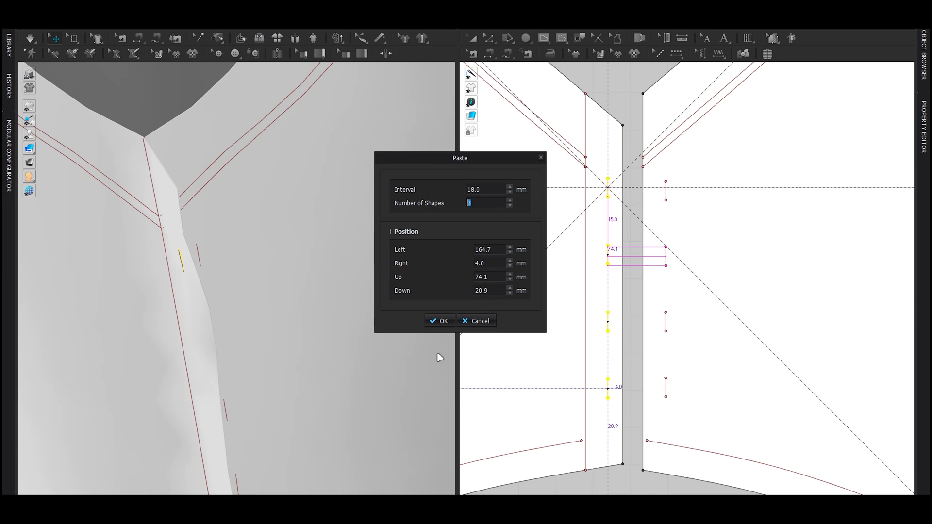
left_click(439, 321)
Sew the four short lines on the left back's extension to the four matching lines on the right back.
right_click_drag(264, 376, 207, 375)
scroll(245, 376, "up", 4)
scroll(652, 256, "down", 2)
key("g")
left_click(616, 200)
left_click(662, 203)
left_click(662, 255)
left_click(614, 255)
left_click(615, 309)
left_click(662, 308)
left_click(662, 363)
left_click(615, 364)
Simulate the garment to settle the sewn centre-back overlap, and inspect the closure from several angles.
key("q")
scroll(312, 379, "down", 3)
right_click_drag(312, 378, 340, 390)
right_click_drag(347, 318, 345, 318)
key("space")
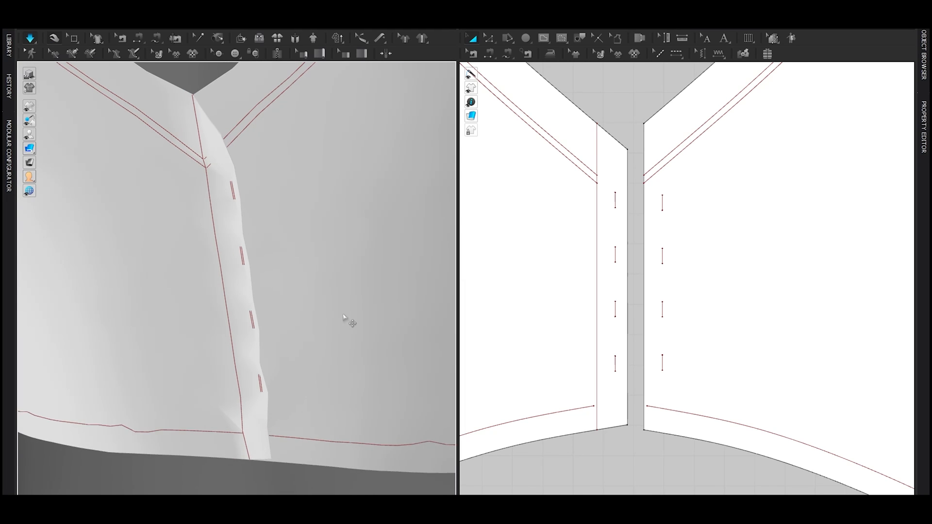
key("space")
scroll(301, 306, "down", 5)
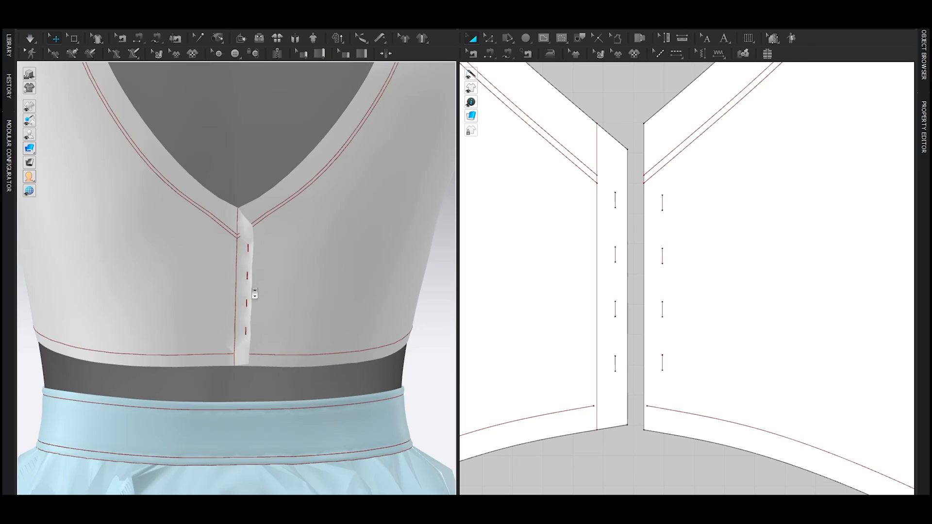
scroll(255, 302, "up", 4)
right_click_drag(301, 310, 267, 316)
scroll(270, 286, "down", 4)
right_click_drag(249, 280, 311, 328)
Copy the left back's neckline band and paste it as a separate strip beside the neckline.
scroll(636, 272, "down", 4)
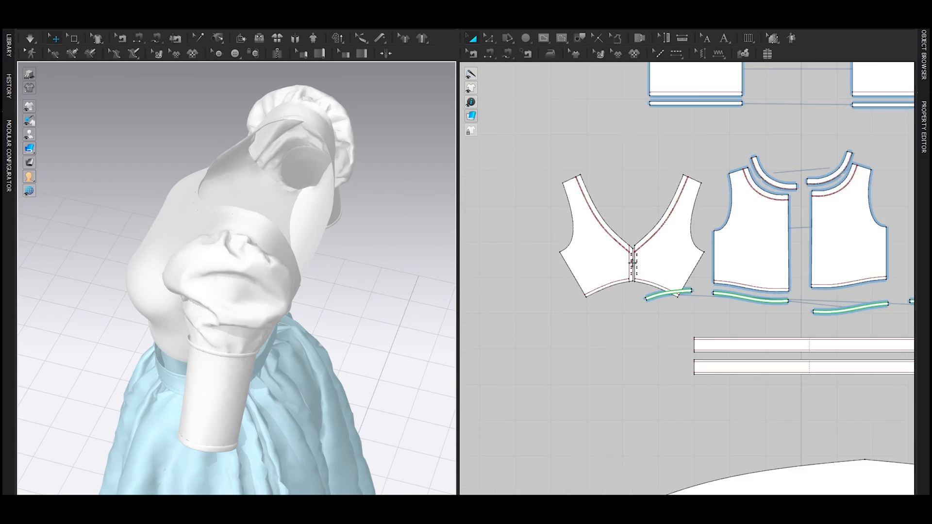
scroll(633, 262, "up", 5)
scroll(603, 240, "down", 3)
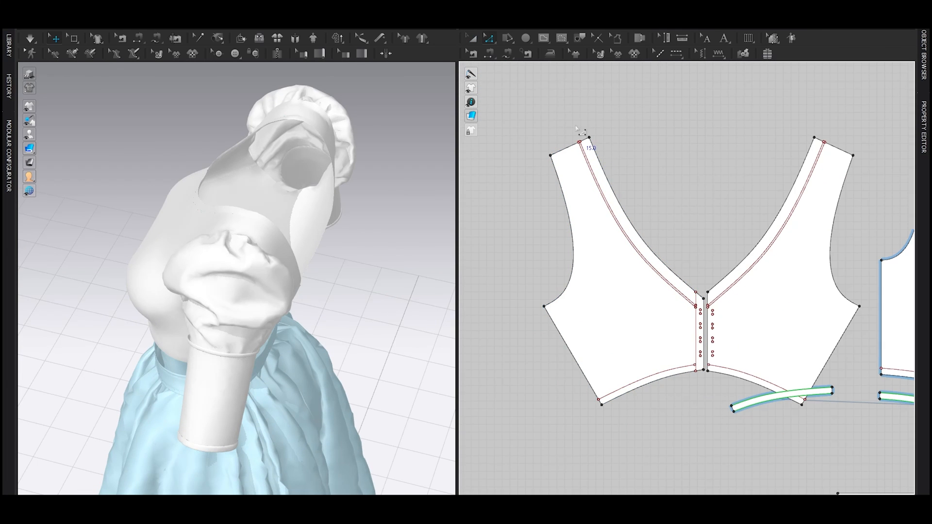
left_click_drag(697, 309, 697, 310)
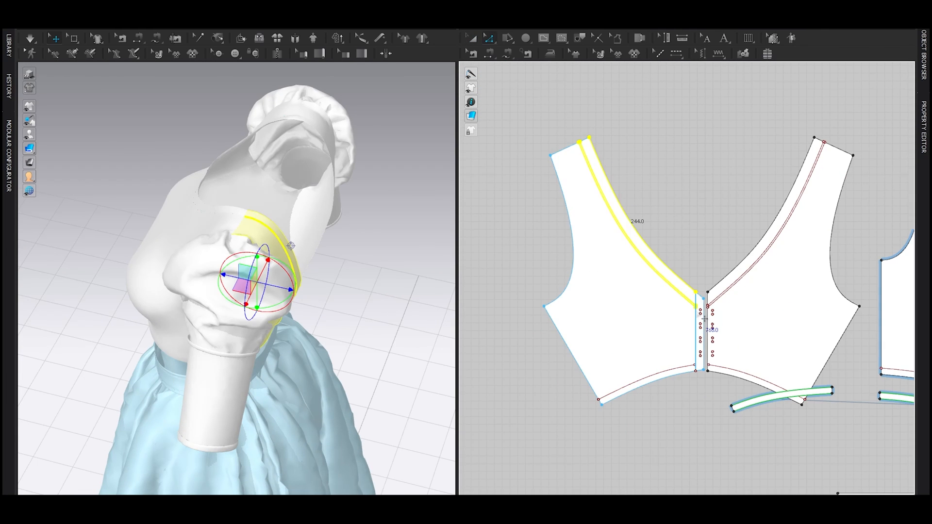
key("ctrl+c")
key("ctrl+v")
left_click(653, 201)
Sew the pasted strip's lower long edge to the internal neckline line of the left back piece.
scroll(618, 146, "up", 5)
scroll(626, 212, "down", 2)
key("n")
left_click(621, 212)
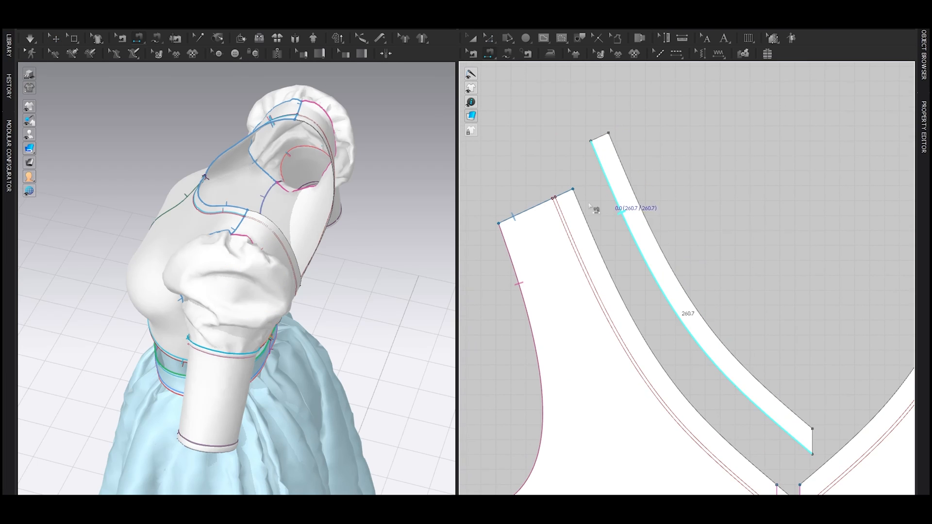
left_click(574, 238)
Delete the pasted neckline strip.
key("a")
left_click(626, 218)
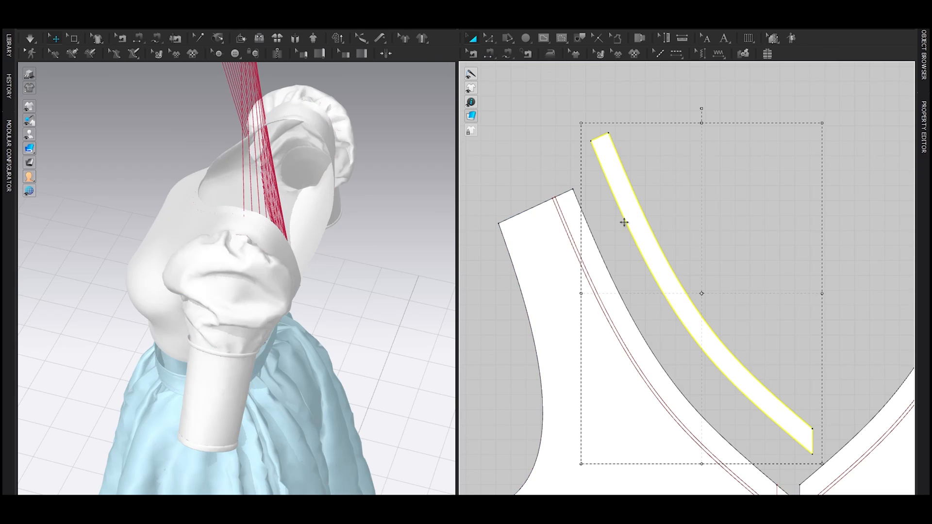
key("Delete")
Delete the upper of the two internal neckline lines on both back pieces.
left_click(585, 262)
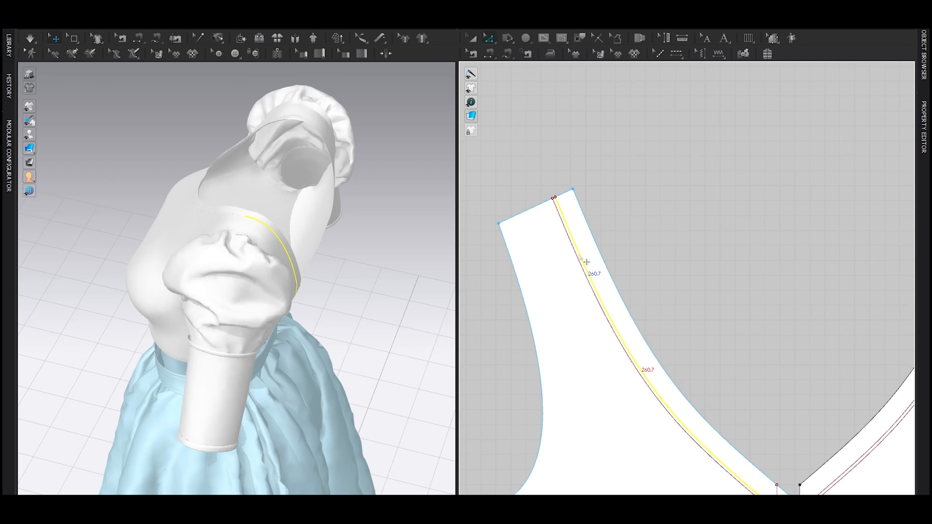
key("Delete")
scroll(580, 258, "down", 3)
left_click(753, 411)
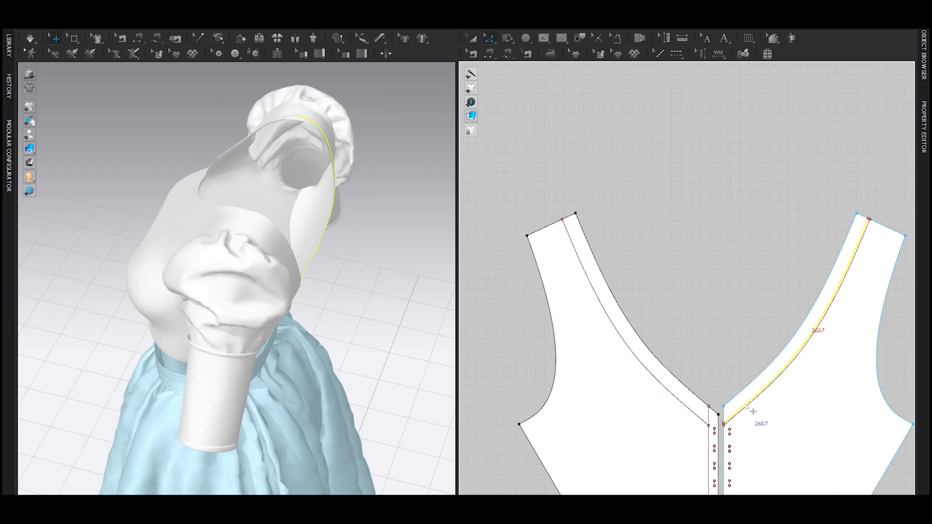
key("Delete")
Copy the left back's neckline band and paste it as a separate strip above the neckline.
left_click(632, 351)
left_click(642, 338, "shift")
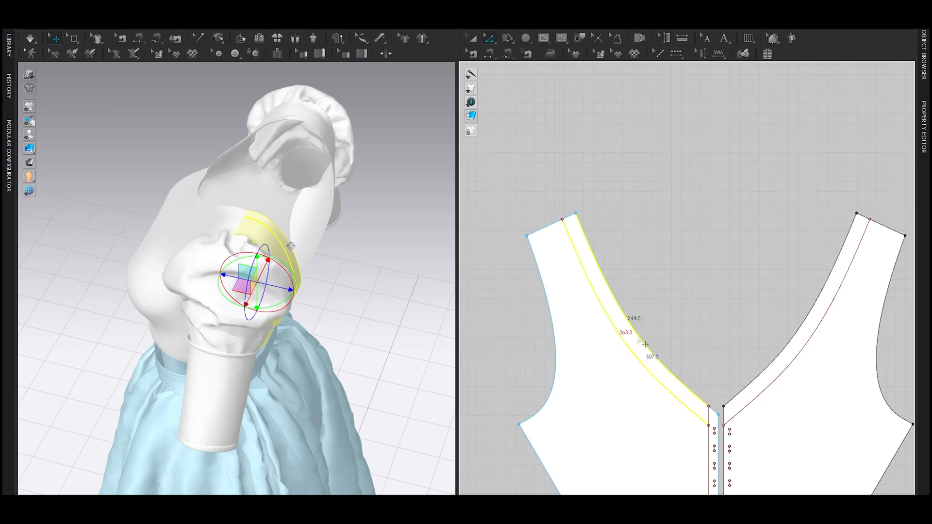
scroll(705, 433, "up", 3)
scroll(712, 437, "down", 3)
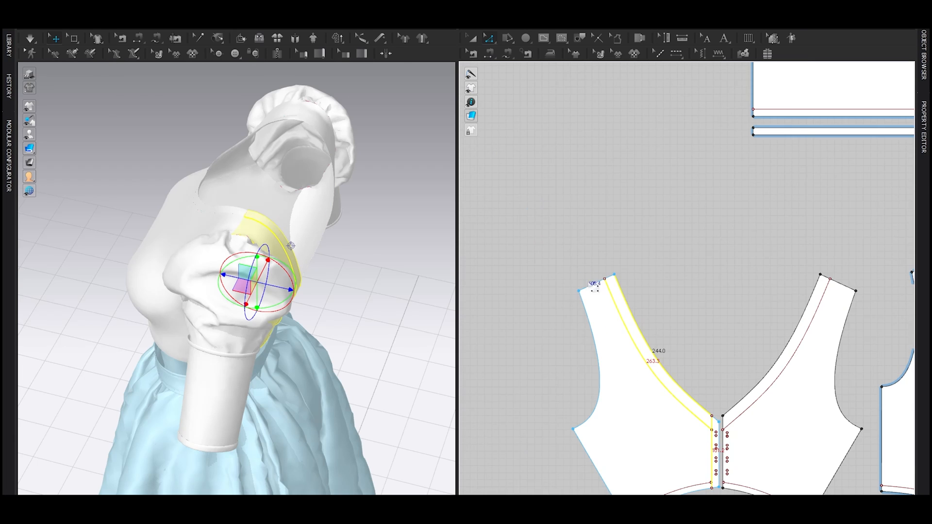
key("ctrl+c")
key("ctrl+v")
left_click(677, 298)
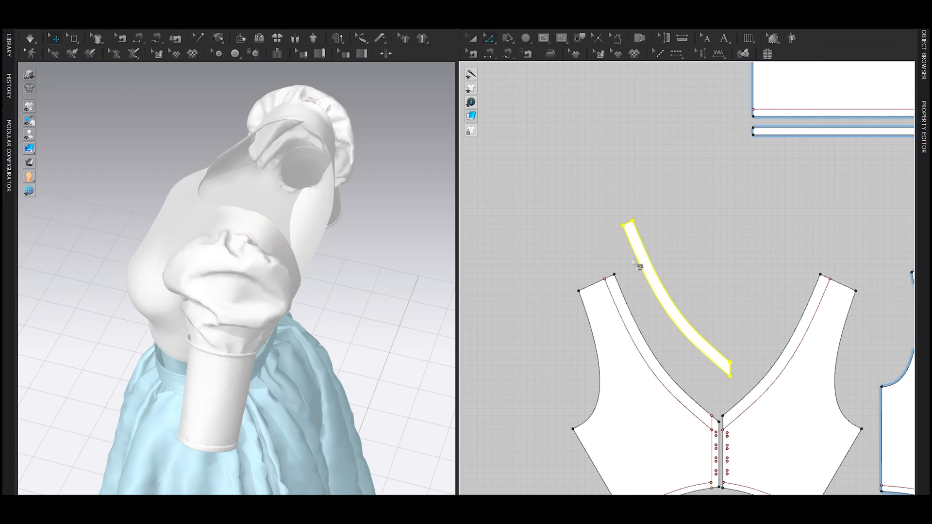
Sew the strip's lower long edge to the left back's internal neckline line and move the strip closer to the neckline.
key("n")
left_click(637, 261)
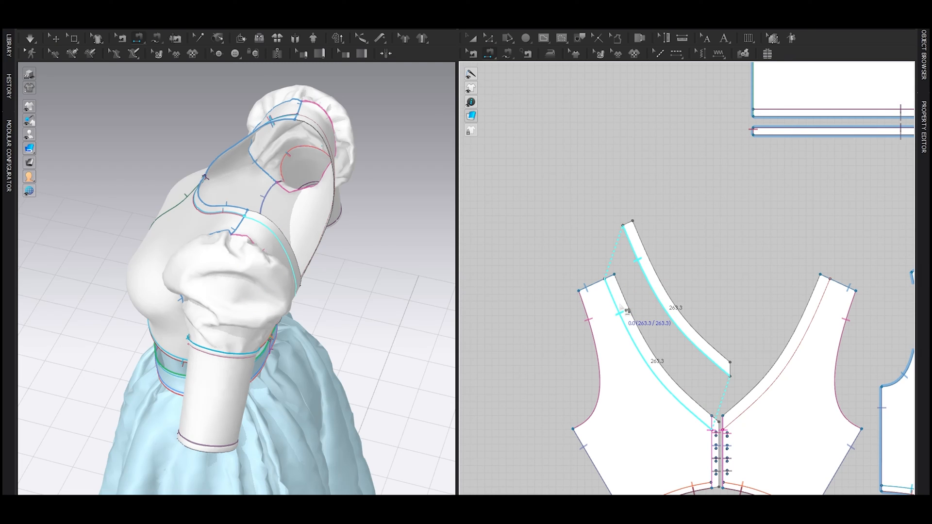
left_click(626, 311)
key("a")
left_click_drag(656, 286, 641, 296)
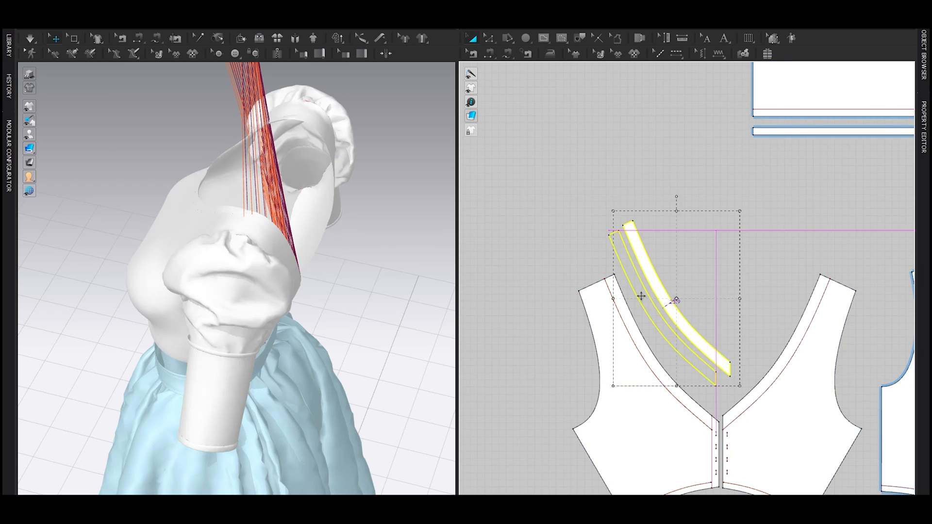
Copy the right back's neckline band and paste it as a separate strip above that neckline.
middle_click_drag(728, 330, 656, 296)
left_click(708, 340)
key("ctrl+c")
key("ctrl+v")
left_click(698, 308)
scroll(725, 306, "up", 3)
Sew the right strip's lower long edge to the internal neckline line of the right back piece.
key("n")
left_click(706, 265)
left_click(726, 286)
key("a")
Check the simulation properties of the front neckline strip.
middle_click_drag(825, 271, 694, 265)
left_click(810, 254)
key("ctrl+c")
key("ctrl+v")
left_click(848, 217)
key("F4")
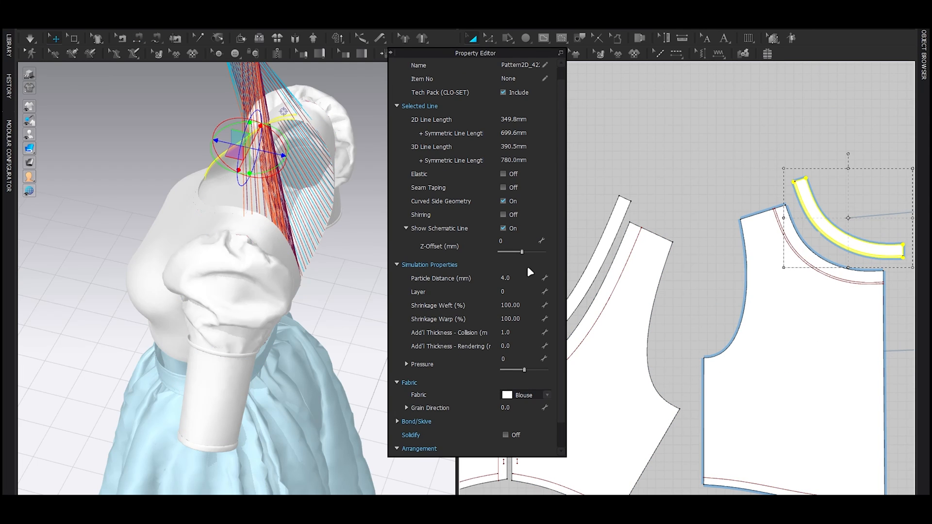
key("F4")
Set the additional collision thickness of both back neckline strips to 1 mm.
middle_click_drag(585, 322, 673, 315)
scroll(672, 315, "down", 2)
left_click(632, 328)
left_click(595, 311, "shift")
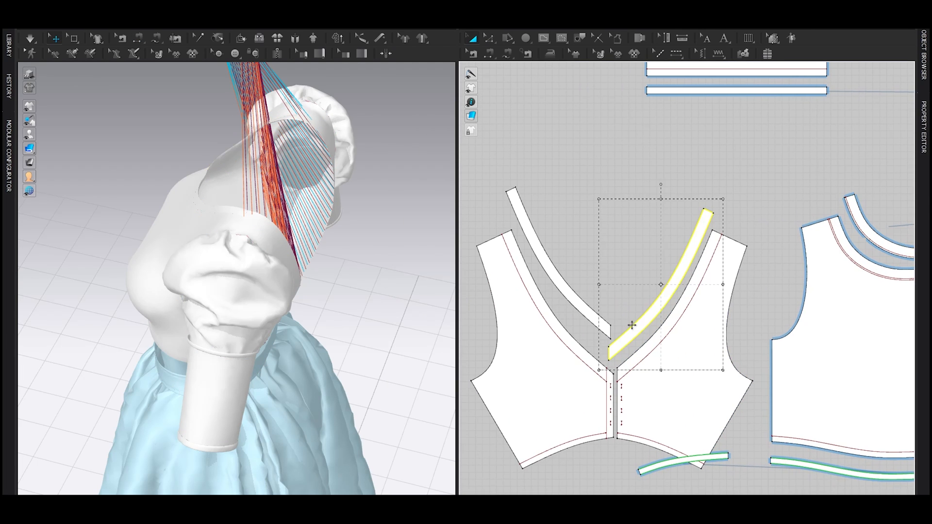
key("F4")
double_click(516, 251)
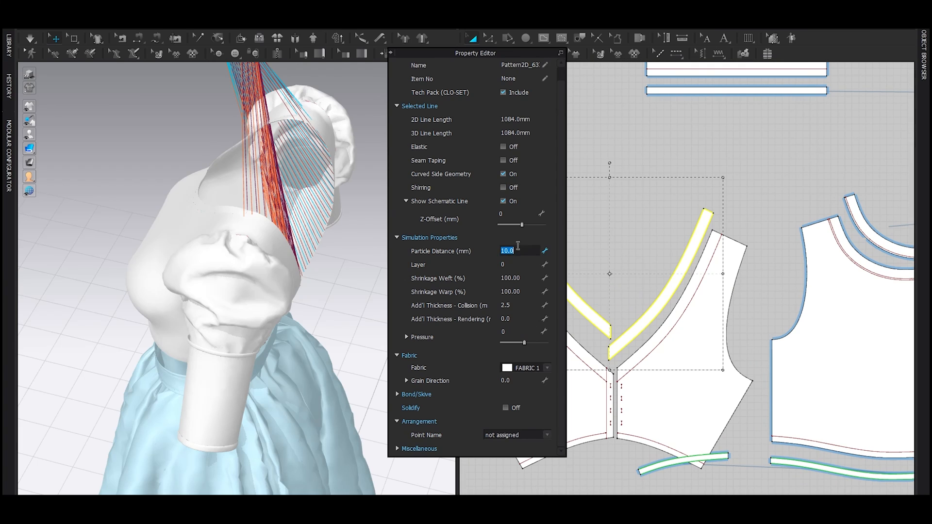
double_click(521, 308)
type("1")
key("Return")
key("F4")
Superimpose both back neckline strips onto the inside of the garment's back neckline in 3D.
left_click(597, 242)
left_click(539, 266)
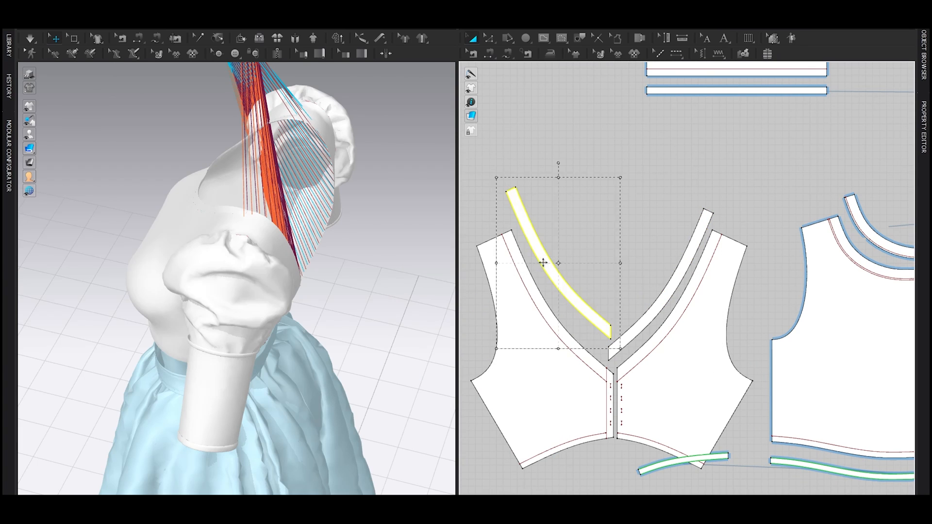
left_click(655, 301, "shift")
scroll(259, 186, "down", 3)
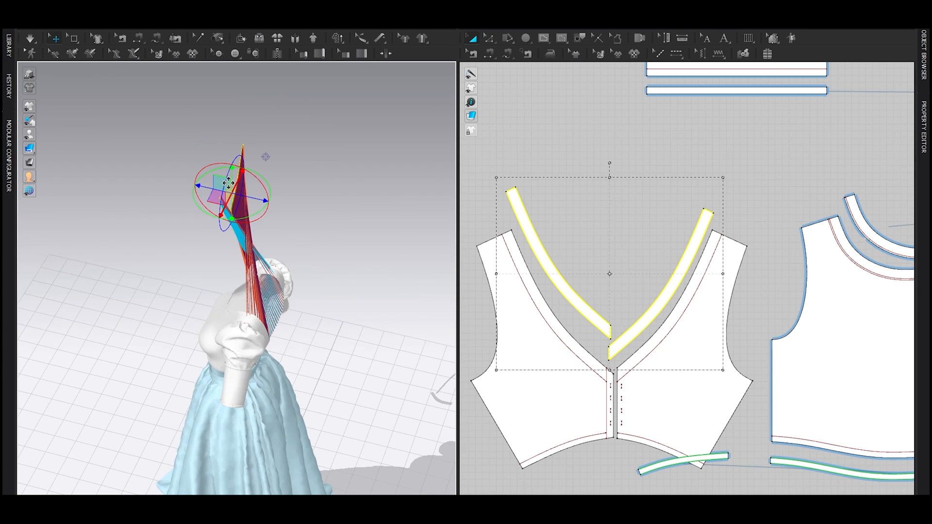
right_click(230, 184)
left_click(262, 427)
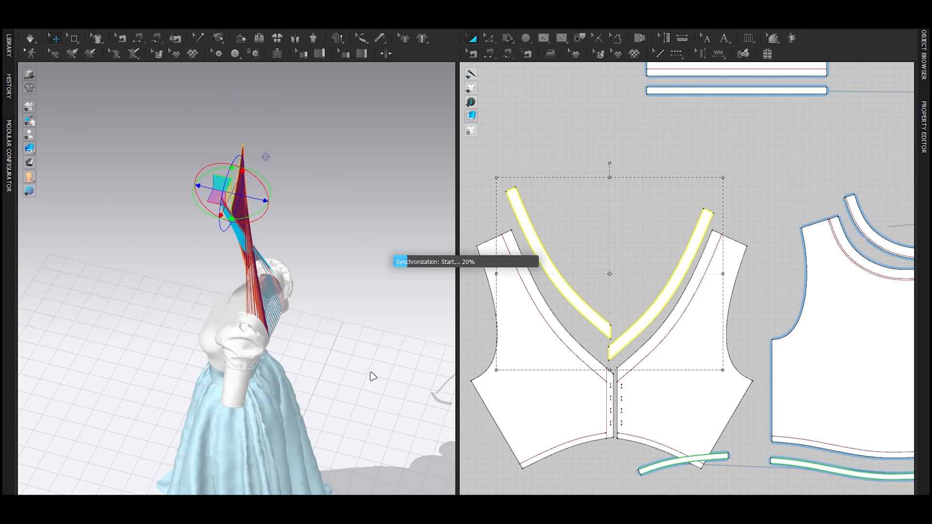
scroll(308, 356, "up", 5)
scroll(287, 350, "down", 5)
right_click_drag(287, 349, 258, 348)
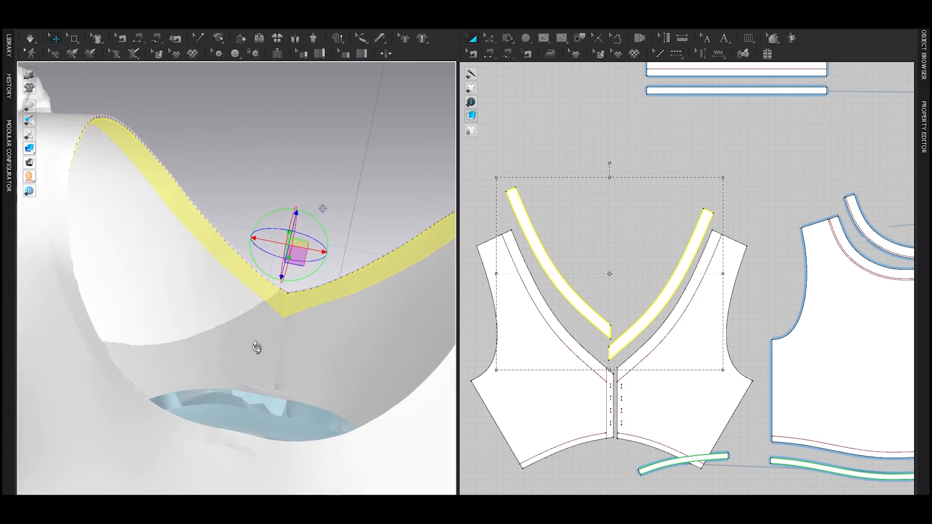
Examine the front piece's double internal neckline lines and how they are sewn.
scroll(257, 348, "up", 4)
scroll(610, 354, "up", 4)
left_click(574, 321)
left_click(570, 370)
scroll(632, 295, "down", 4)
scroll(744, 272, "up", 6)
key("m")
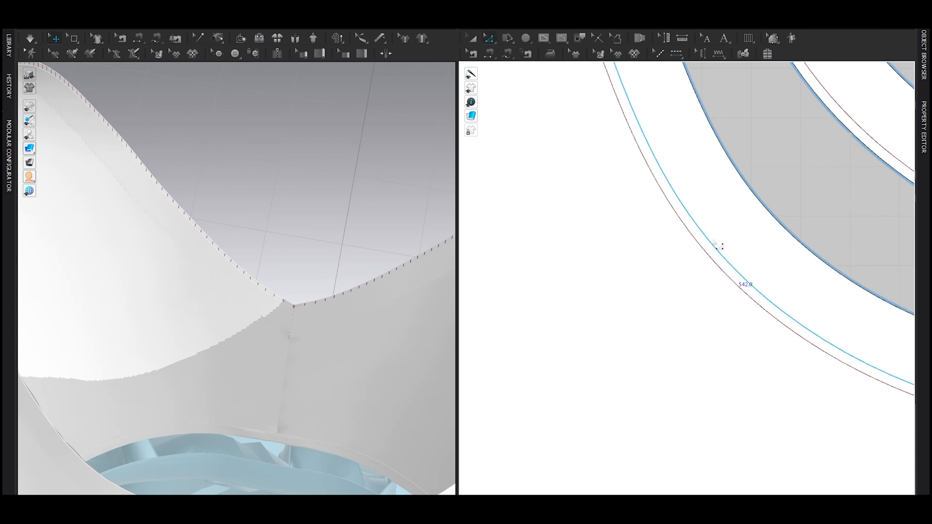
scroll(721, 252, "down", 5)
scroll(702, 301, "up", 6)
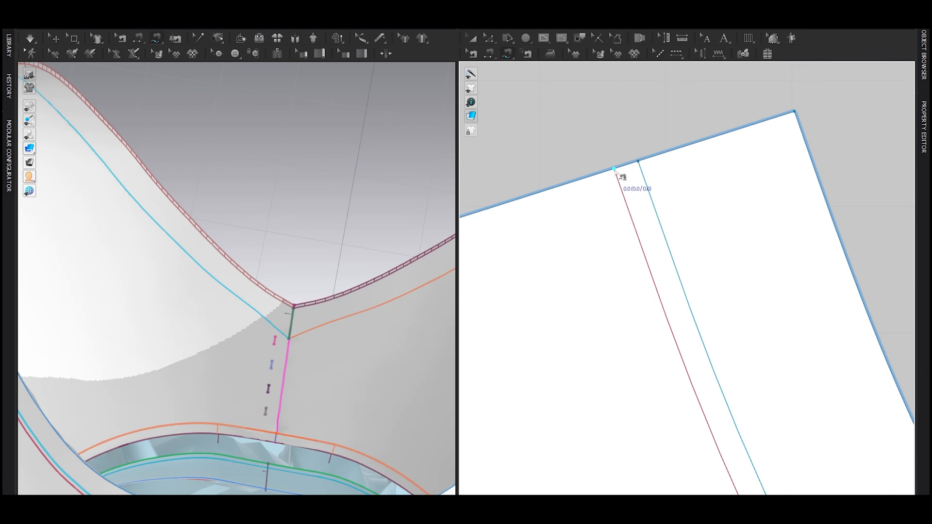
key("a")
scroll(561, 305, "down", 4)
scroll(561, 305, "down", 5)
middle_click_drag(561, 306, 729, 323)
scroll(730, 323, "up", 3)
Offset the internal neckline lines of both back pieces by 2 mm as internal lines extended to the pattern outline.
key("z")
left_click(720, 351)
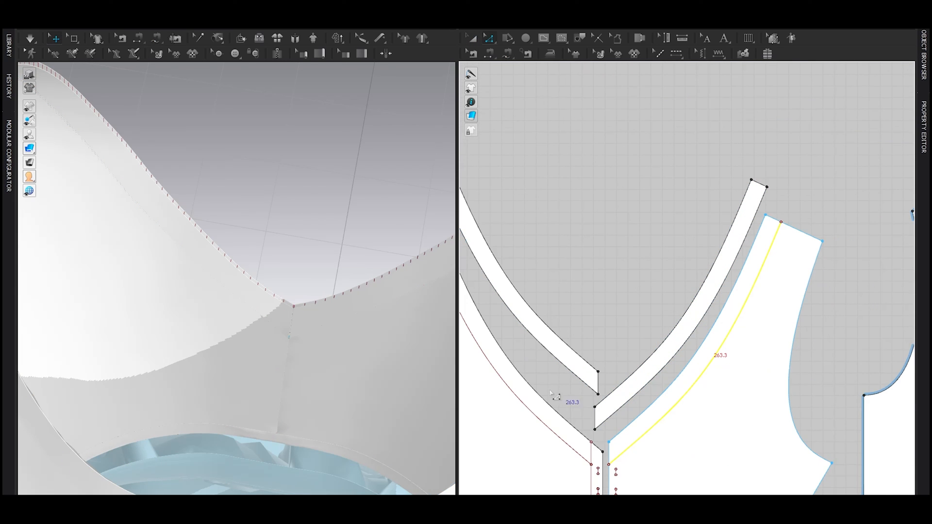
left_click(532, 417, "shift")
middle_click_drag(533, 417, 556, 365)
right_click(555, 367)
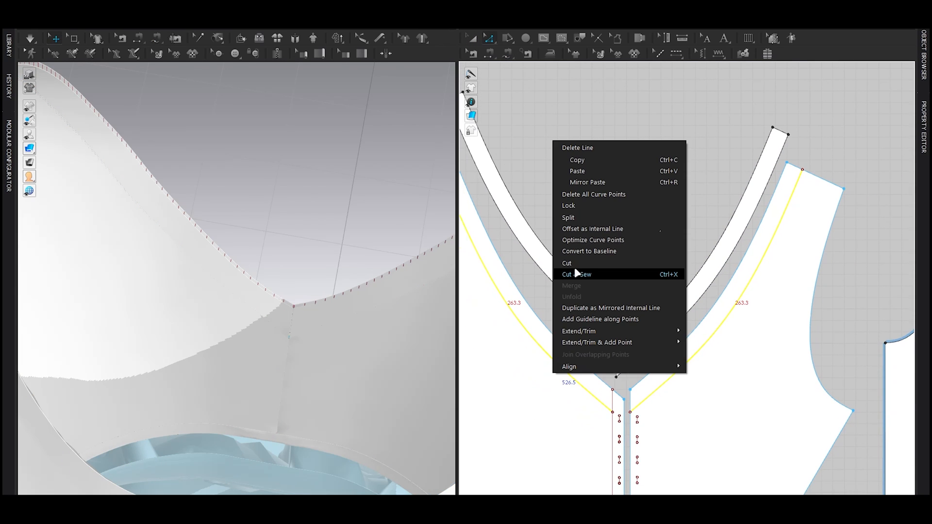
left_click(579, 229)
type("2")
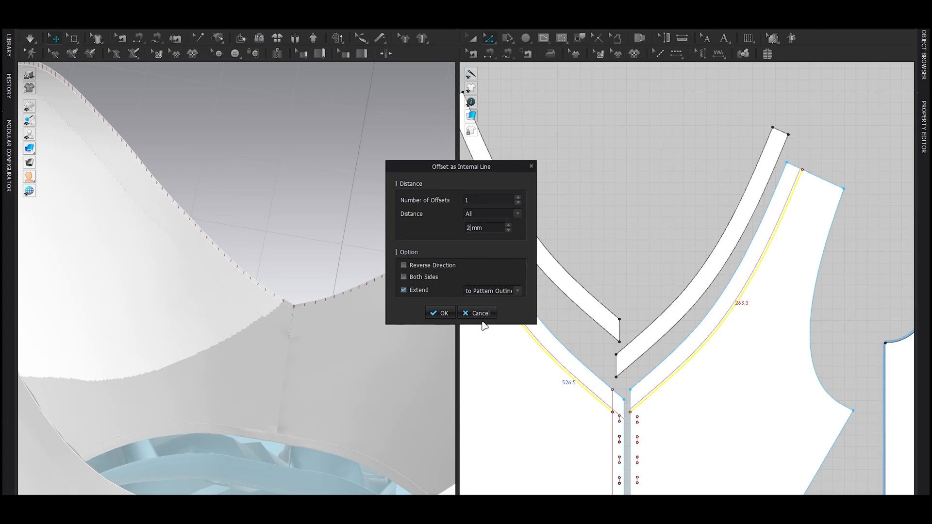
left_click(435, 313)
Trim the centre-back end of the left back's offset neckline line to the vertical internal line.
scroll(610, 410, "up", 5)
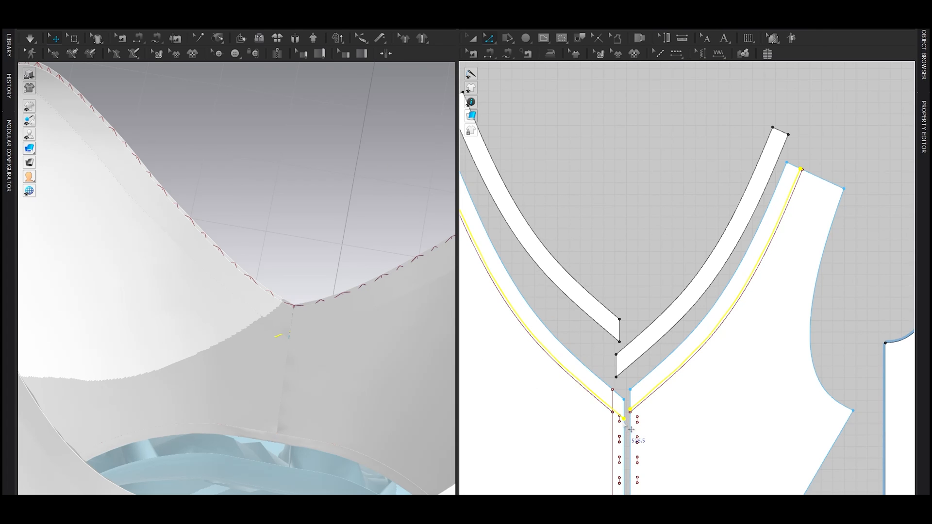
left_click(629, 429)
left_click(584, 391)
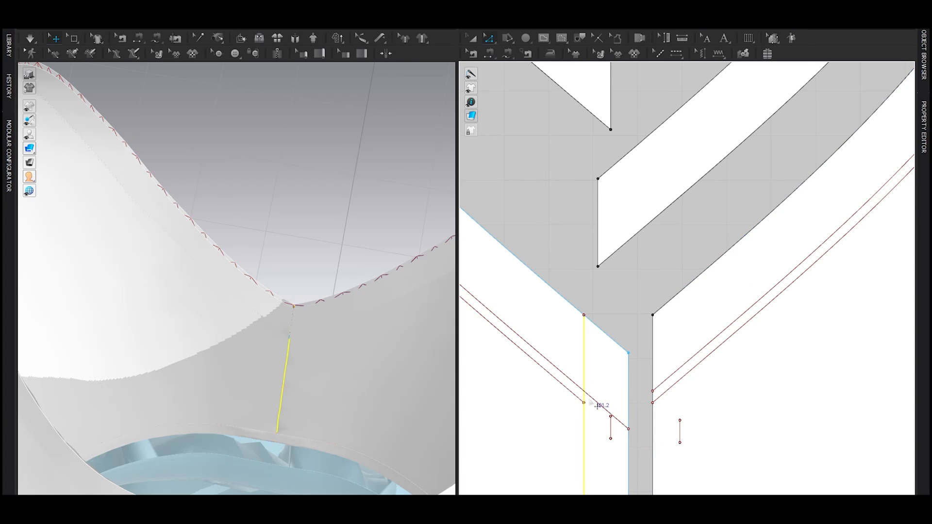
scroll(603, 430, "up", 1)
scroll(645, 410, "up", 1)
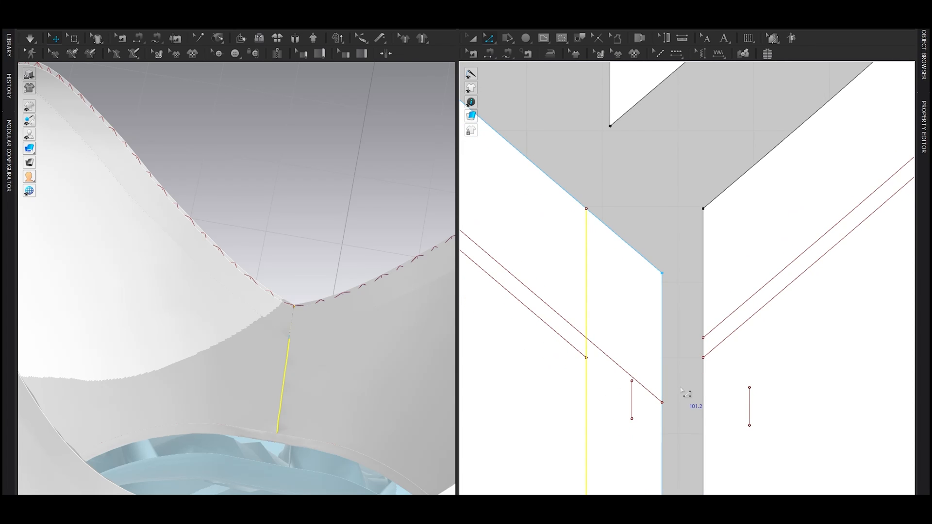
left_click_drag(685, 377, 660, 410)
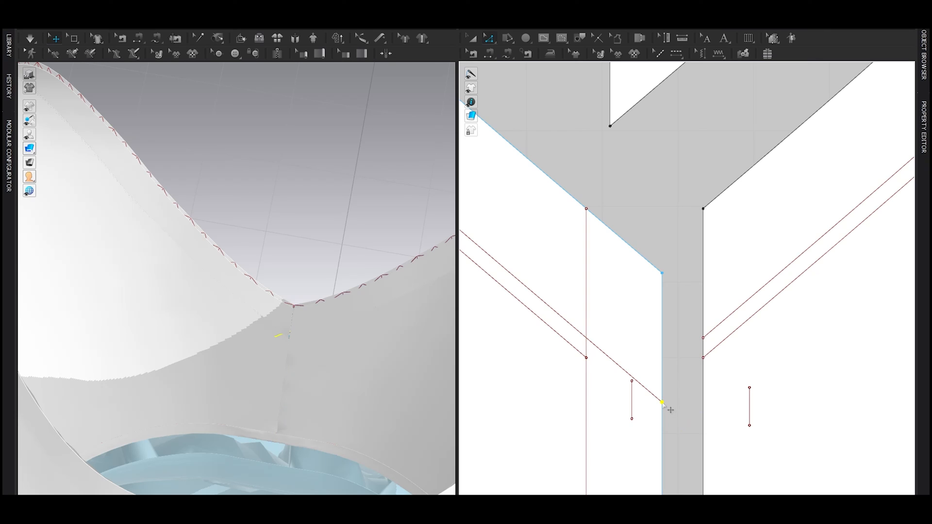
right_click(662, 403)
mouse_move(683, 452)
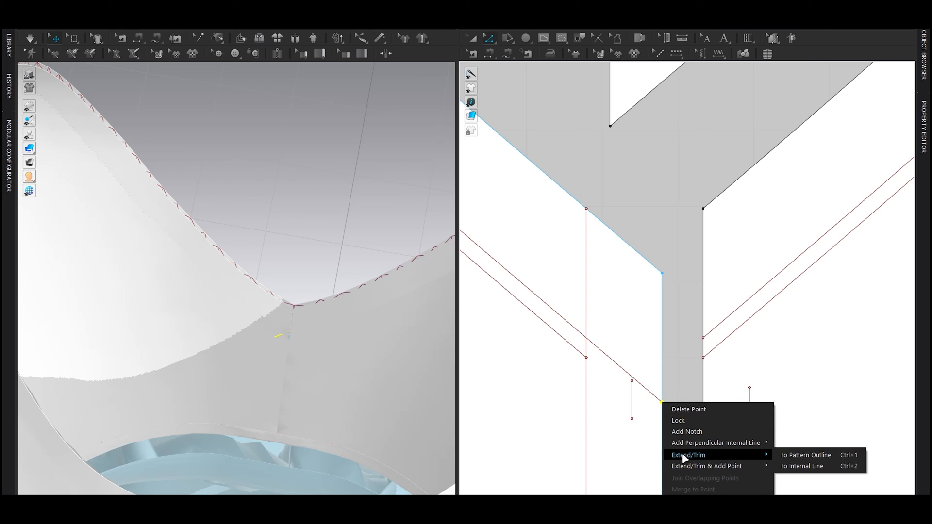
left_click(802, 467)
scroll(594, 341, "down", 5)
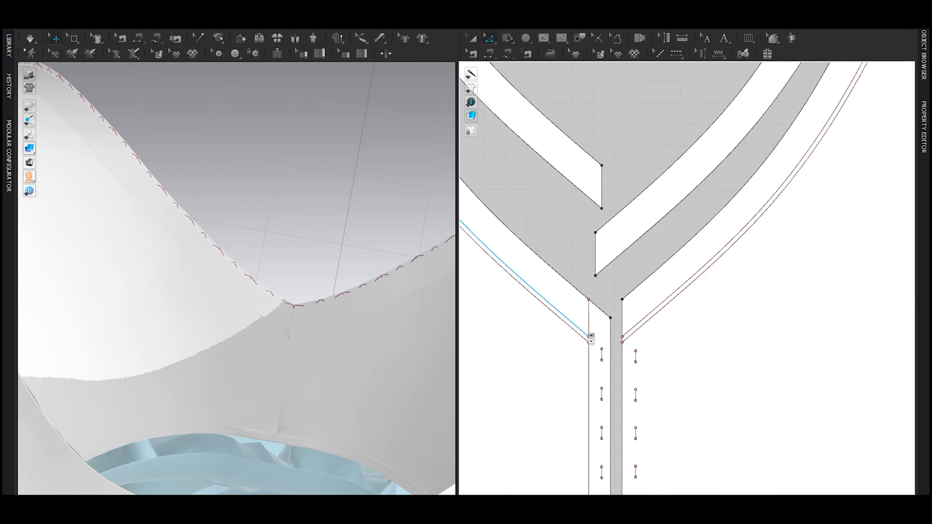
Offset the lower long edges of both back neckline strips by 2 mm as extended internal lines.
scroll(575, 313, "up", 4)
middle_click_drag(618, 272, 616, 290)
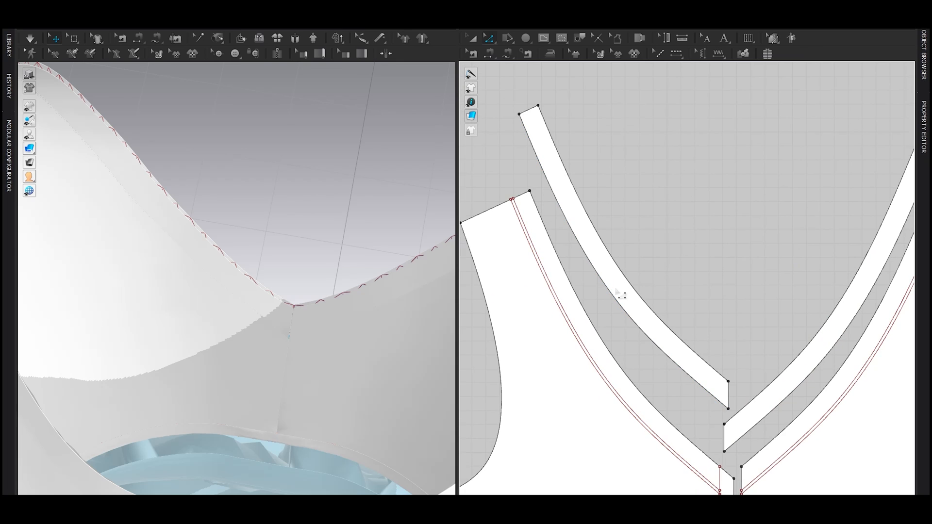
left_click(619, 294)
scroll(667, 337, "down", 2)
left_click(753, 411, "shift")
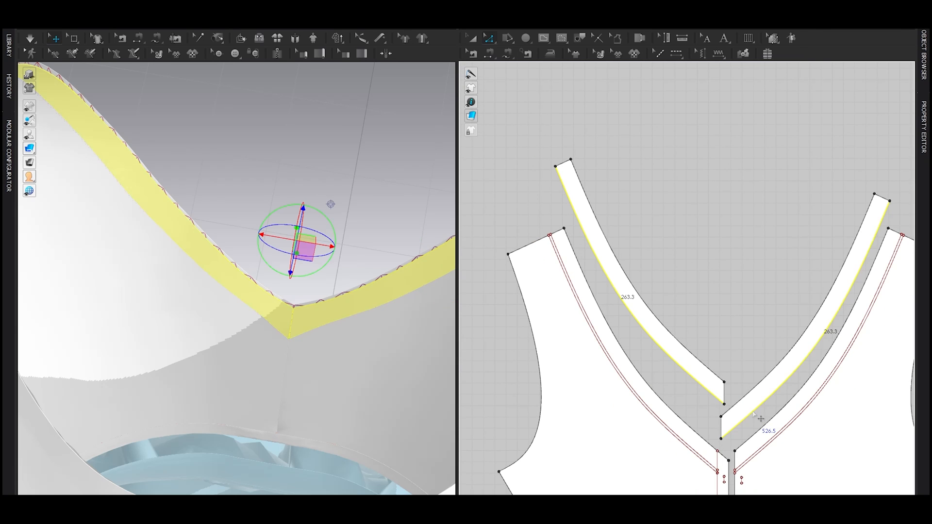
right_click(752, 412)
left_click(792, 313)
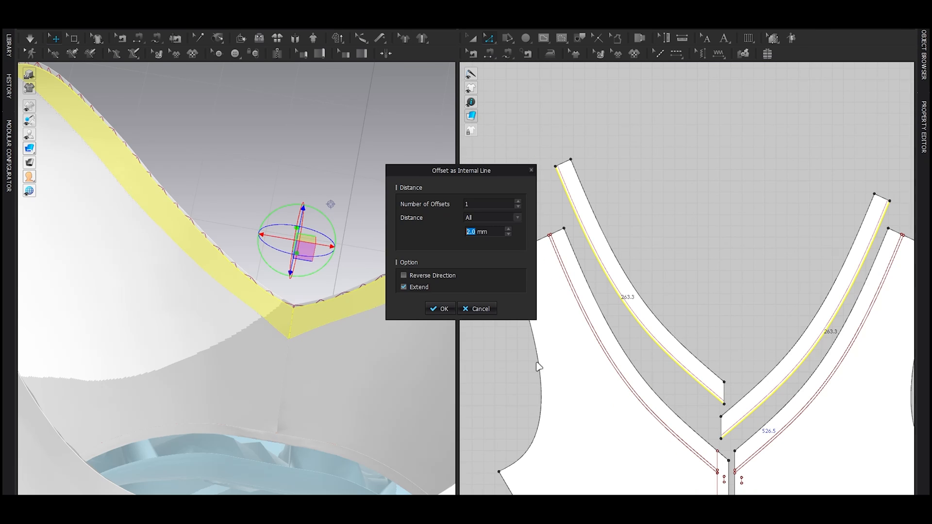
left_click(439, 309)
Sew the internal offset lines of both neckline strips to the matching offset lines on the back pieces.
scroll(545, 295, "up", 3)
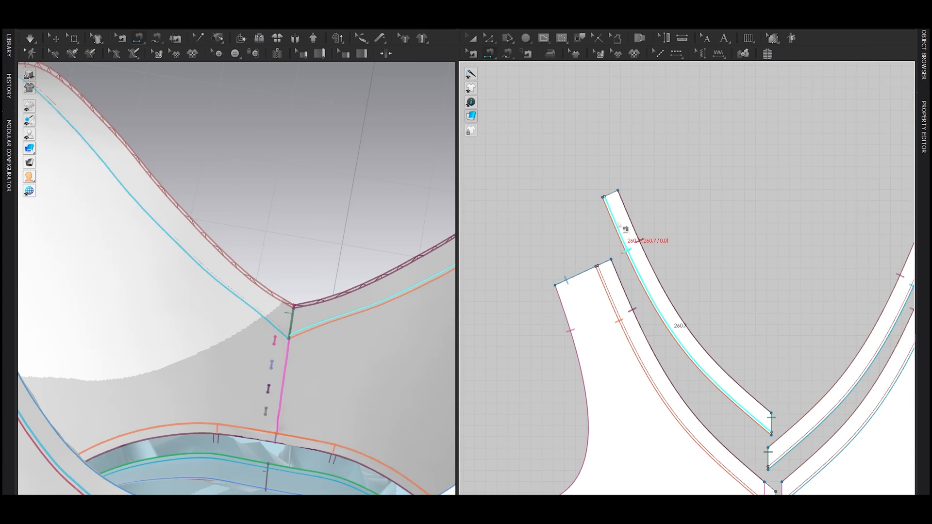
left_click(605, 279)
scroll(626, 306, "down", 2)
left_click(704, 354)
left_click(715, 384)
Show the avatar and simulate the garment to settle the back neckline strips.
key("a")
scroll(339, 307, "down", 6)
right_click_drag(212, 296, 254, 275)
key("shift+a")
middle_click_drag(368, 375, 288, 334)
key("space")
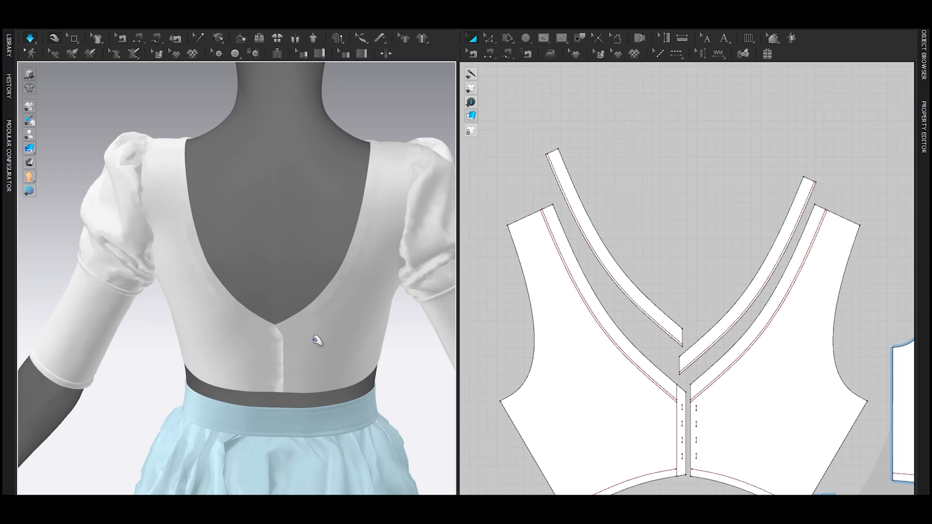
key("space")
scroll(332, 322, "down", 4)
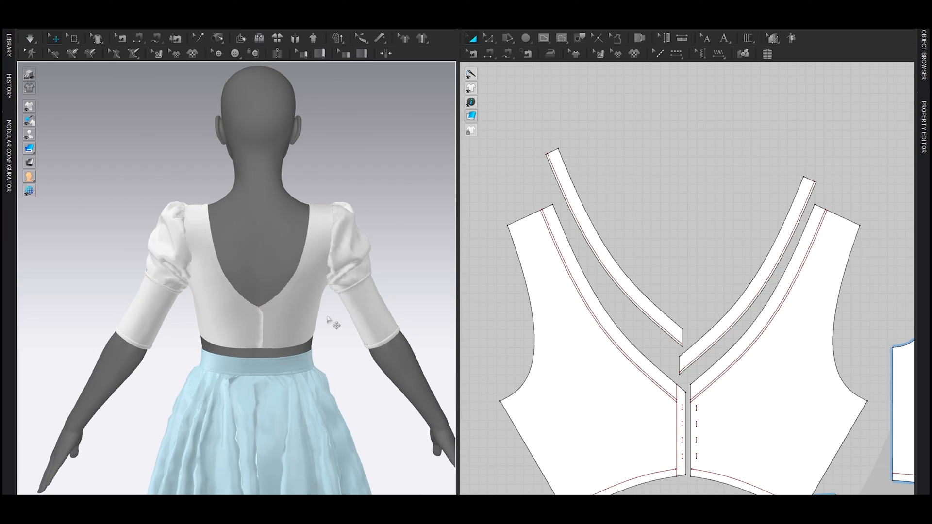
Inspect the crop top and skirt from several sides with the avatar hidden and shown, and look over the full pattern layout.
right_click_drag(274, 311, 235, 308)
key("shift+a")
right_click_drag(193, 338, 368, 338)
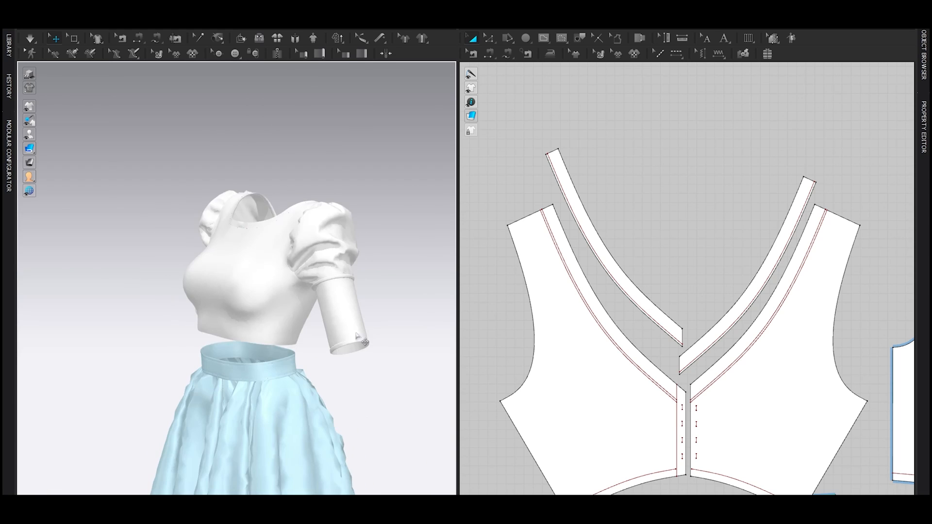
key("shift+a")
scroll(316, 333, "down", 4)
key("2")
right_click_drag(345, 391, 330, 320)
scroll(334, 320, "up", 5)
scroll(335, 321, "down", 8)
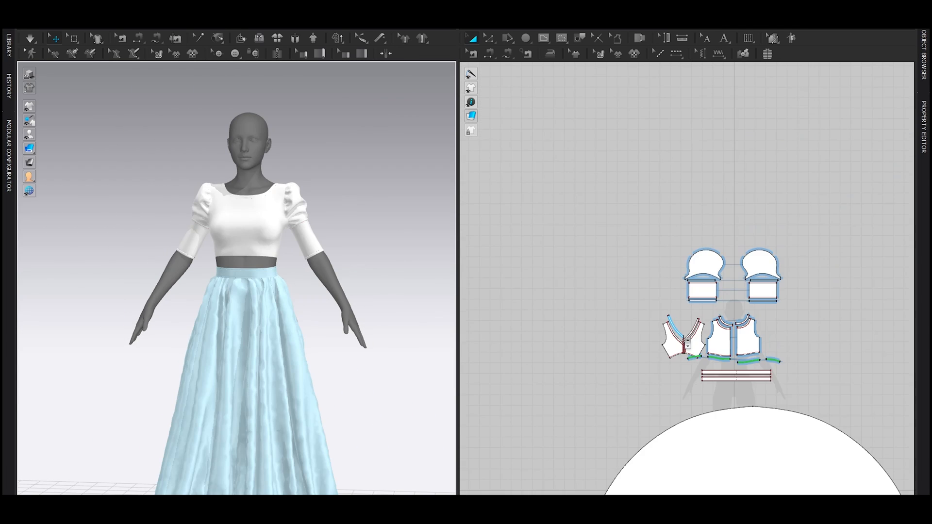
scroll(687, 342, "down", 5)
middle_click_drag(719, 415, 706, 350)
scroll(706, 348, "up", 5)
left_click_drag(696, 313, 680, 297)
middle_click_drag(254, 341, 263, 296)
Freeze all the garment pieces and unfreeze only the lehenga skirt.
key("ctrl+a")
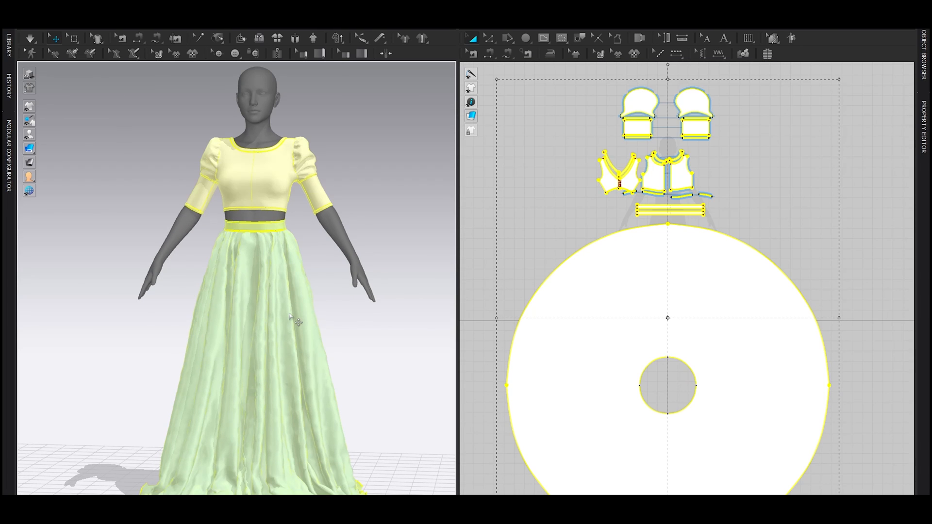
left_click(334, 184)
left_click(273, 302)
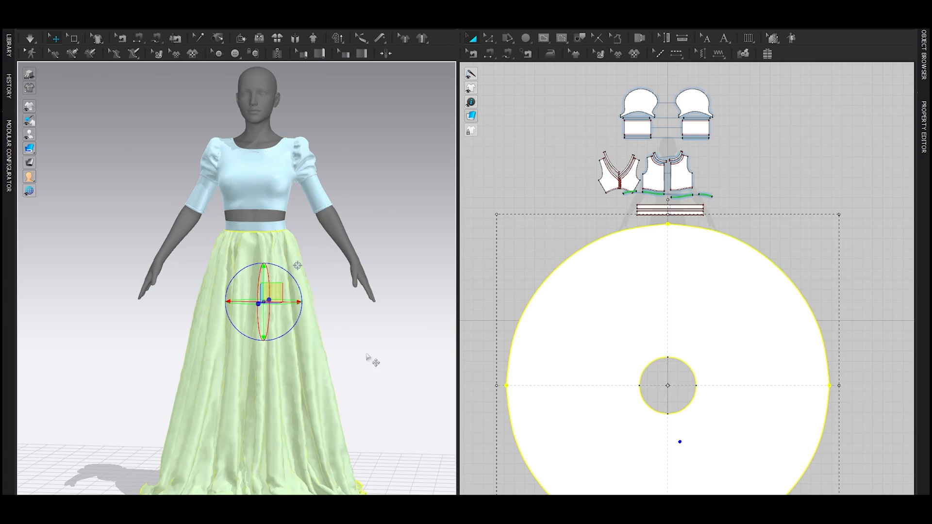
left_click(386, 382)
scroll(215, 280, "up", 8)
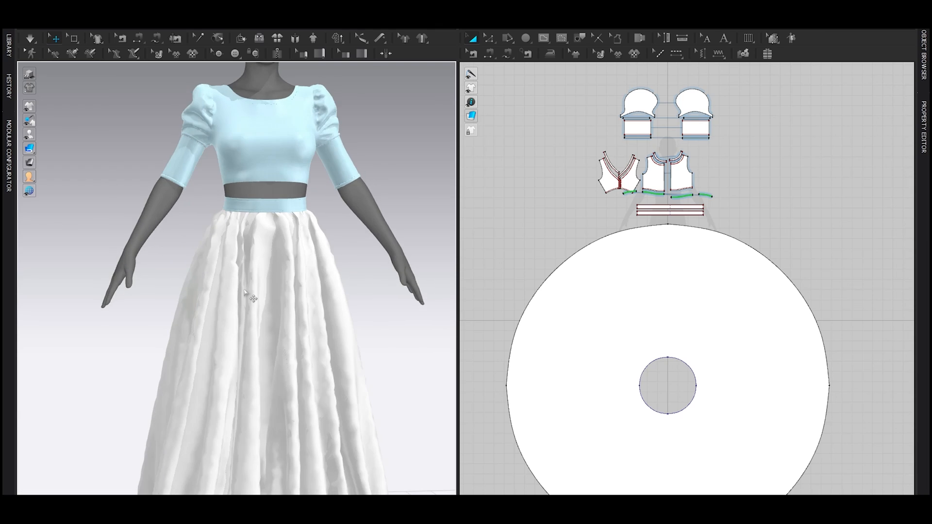
Offset the skirt's waist edge by 60 mm as one extended internal line.
key("z")
left_click_drag(621, 337, 716, 395)
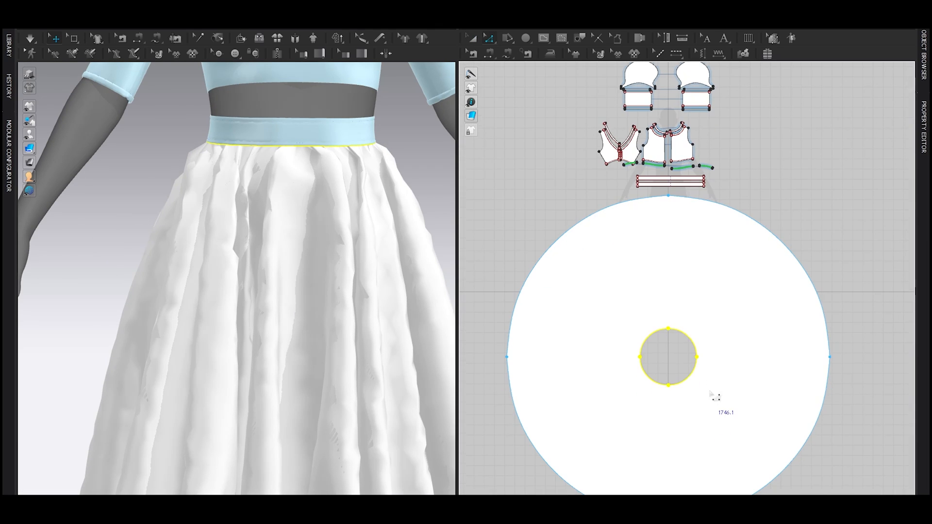
right_click(689, 379)
left_click(708, 243)
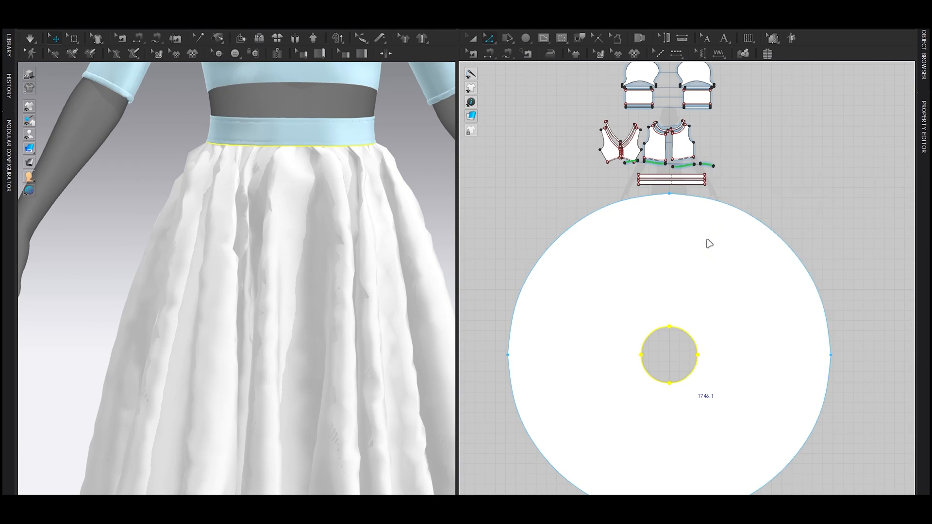
type("60")
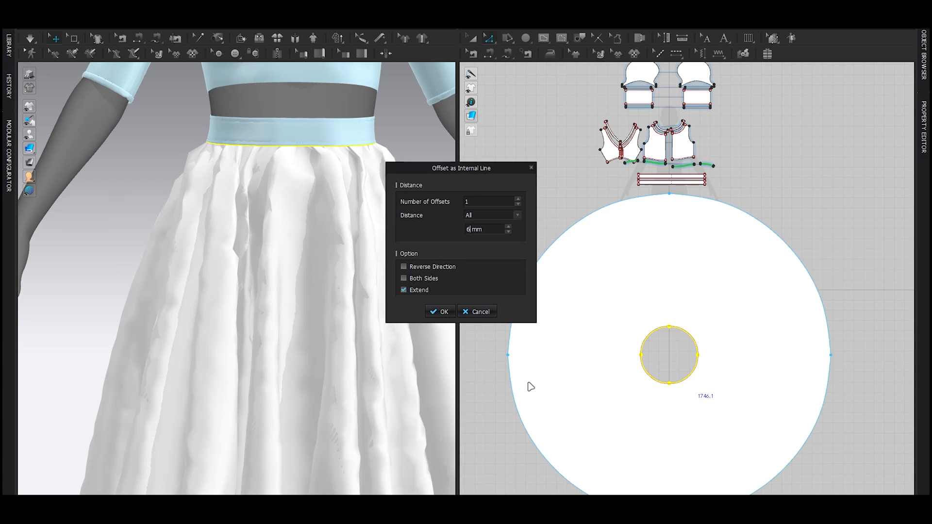
left_click(440, 312)
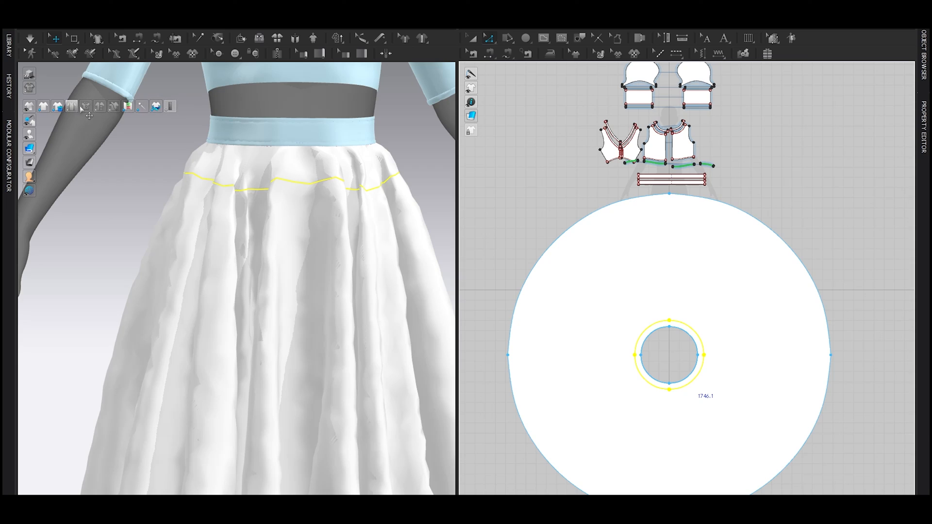
Turn on the display of internal lines on the 3D garment.
left_click(86, 109)
left_click(150, 192)
scroll(304, 262, "up", 1)
middle_click_drag(323, 206, 310, 321)
scroll(304, 262, "up", 4)
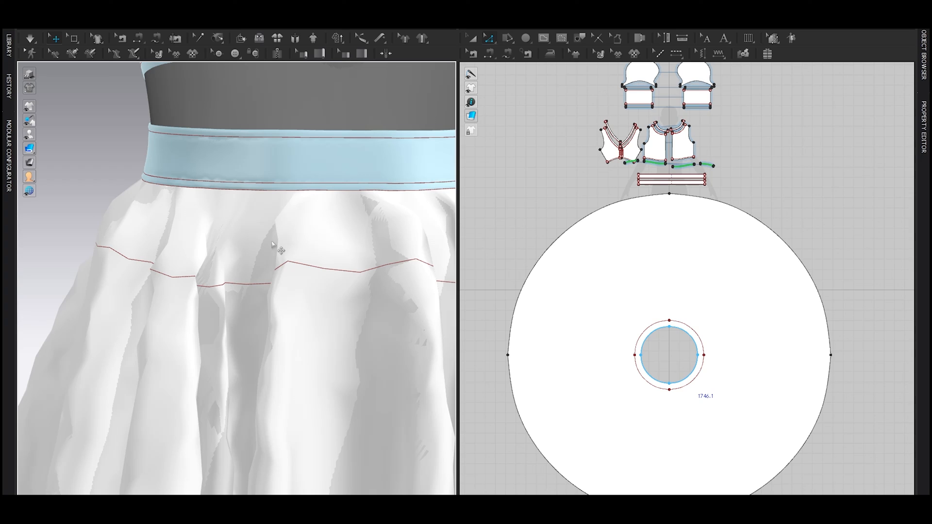
Scale the skirt's offset circle to a circumference of about 2094 mm.
left_click(647, 343)
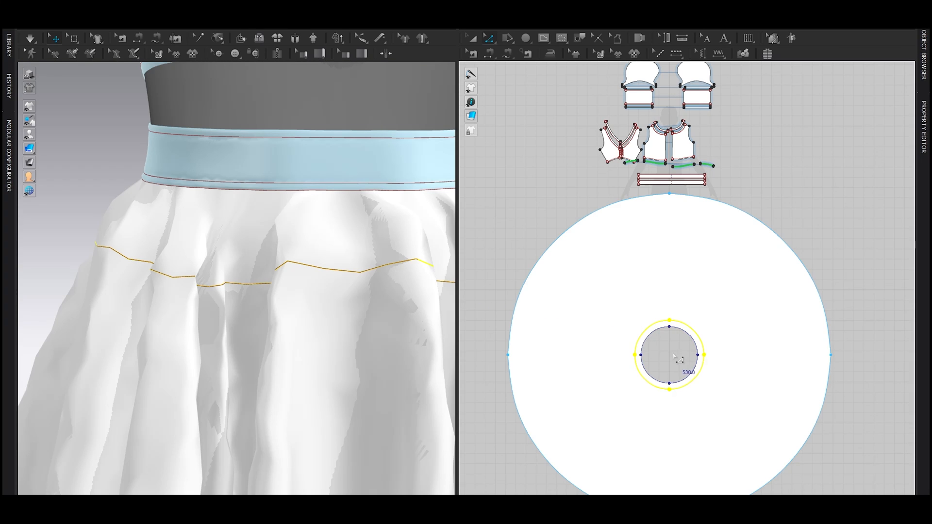
left_click_drag(713, 314, 712, 315)
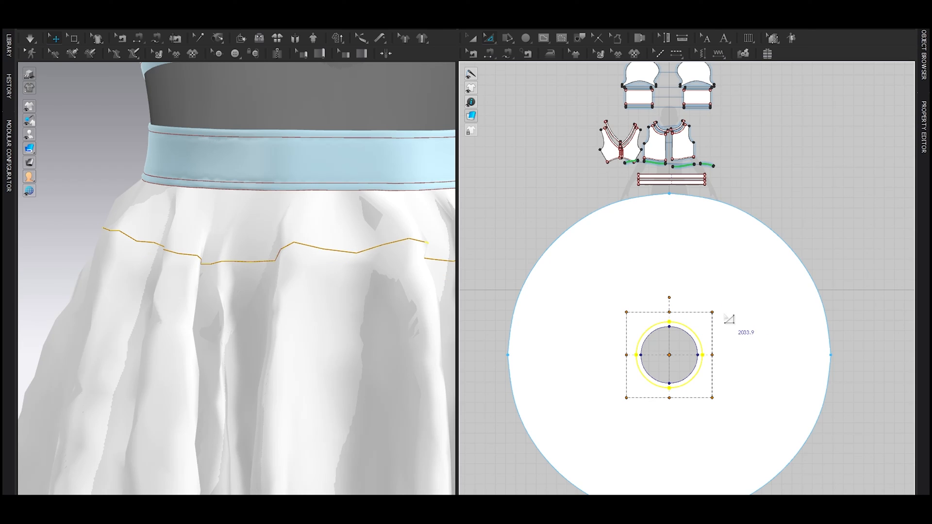
left_click_drag(714, 314, 716, 313)
scroll(715, 314, "down", 6)
scroll(713, 334, "up", 5)
Offset the waist edge by 60 mm as a second internal line and scale it to about 3795 mm around.
left_click(693, 318)
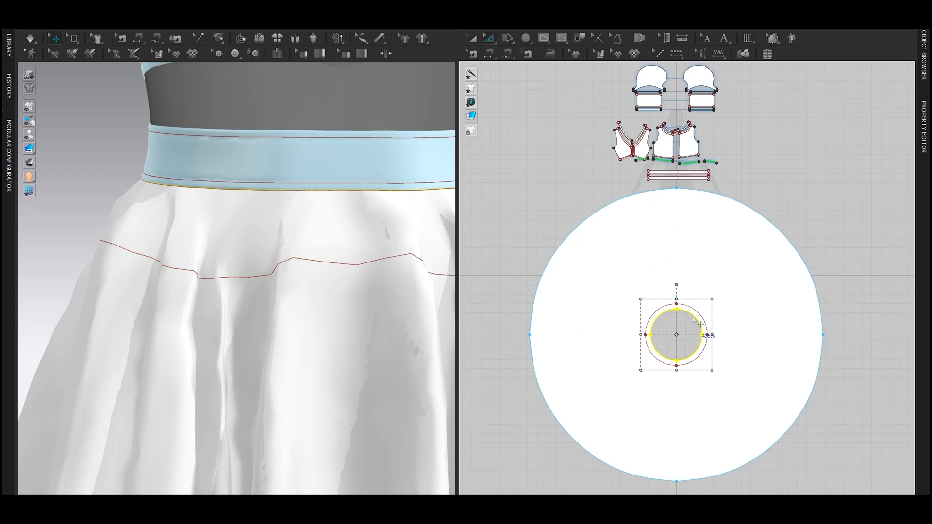
left_click(437, 312)
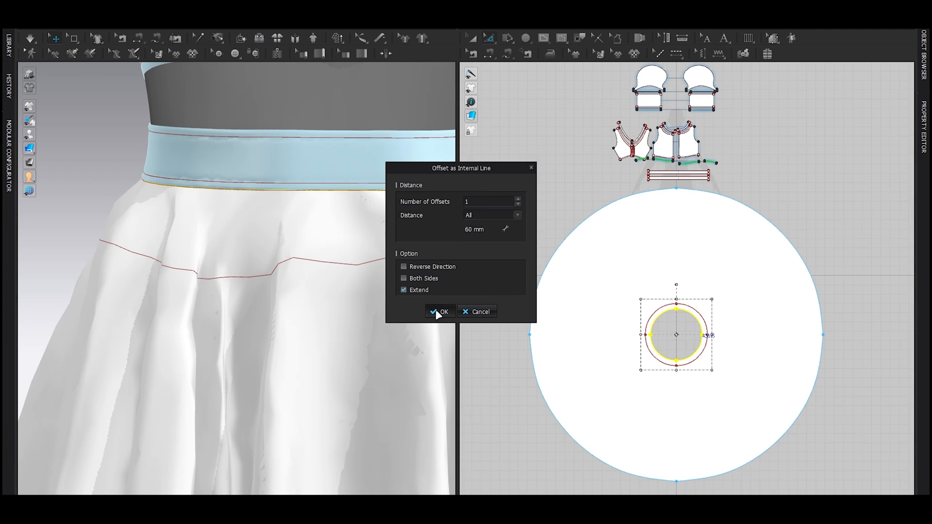
left_click_drag(718, 293, 779, 239)
scroll(243, 277, "down", 6)
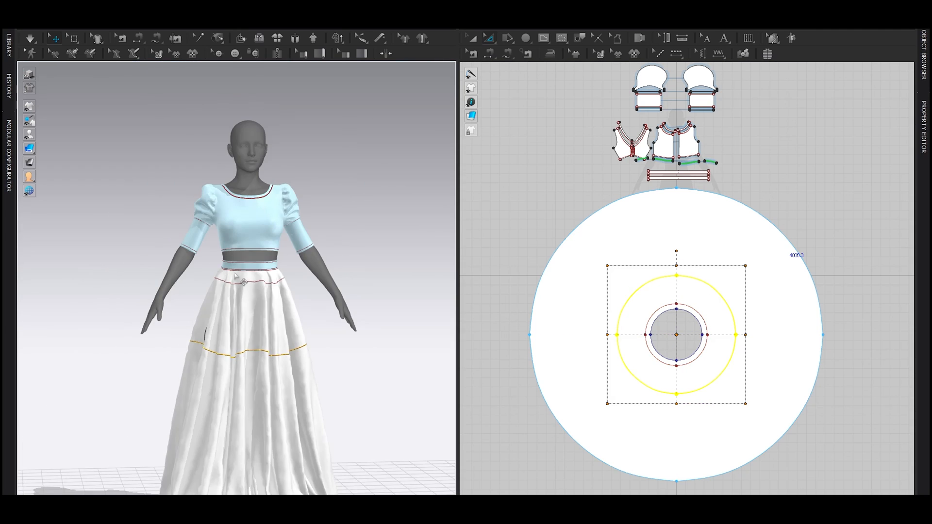
right_click_drag(219, 274, 261, 322)
middle_click_drag(261, 323, 269, 293)
left_click_drag(745, 266, 743, 270)
scroll(250, 370, "up", 5)
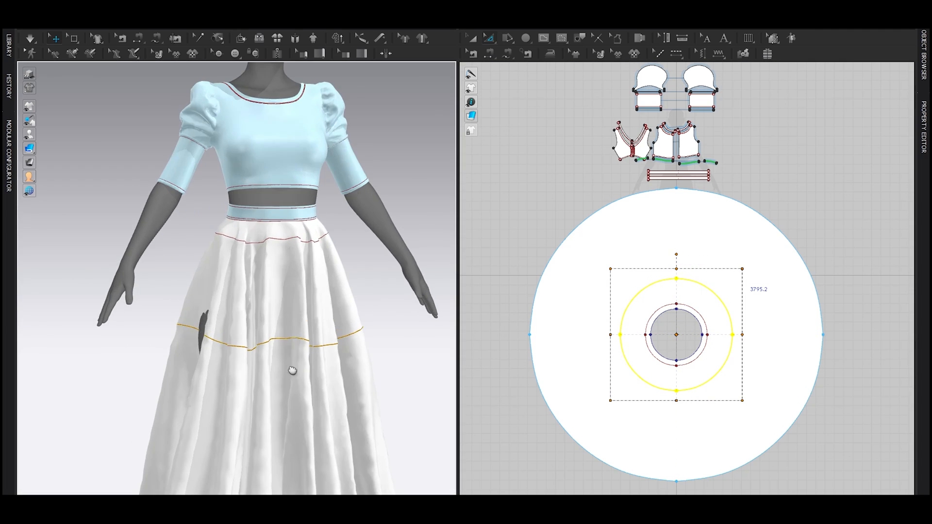
right_click_drag(291, 326, 336, 342)
scroll(339, 330, "down", 3)
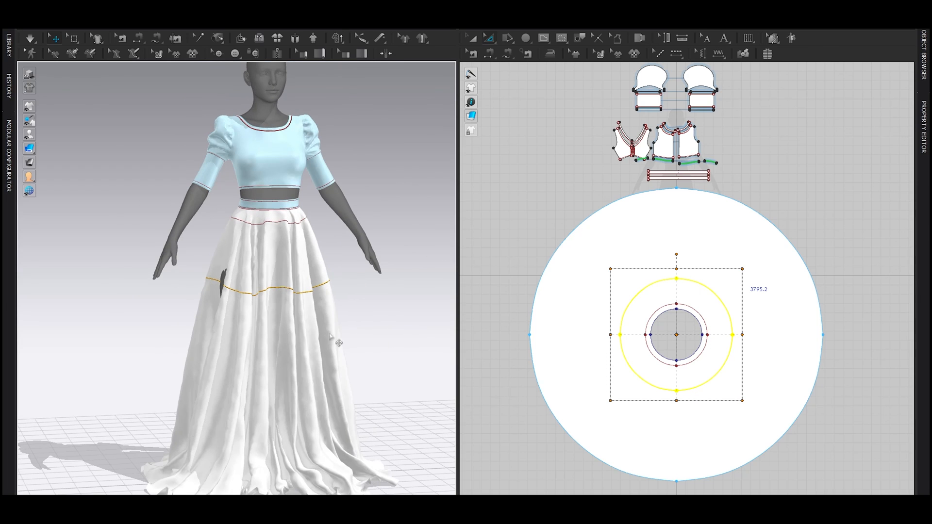
Add a third offset circle from the waist edge, scaled to about 6500 mm around, and simulate the skirt.
left_click(694, 318)
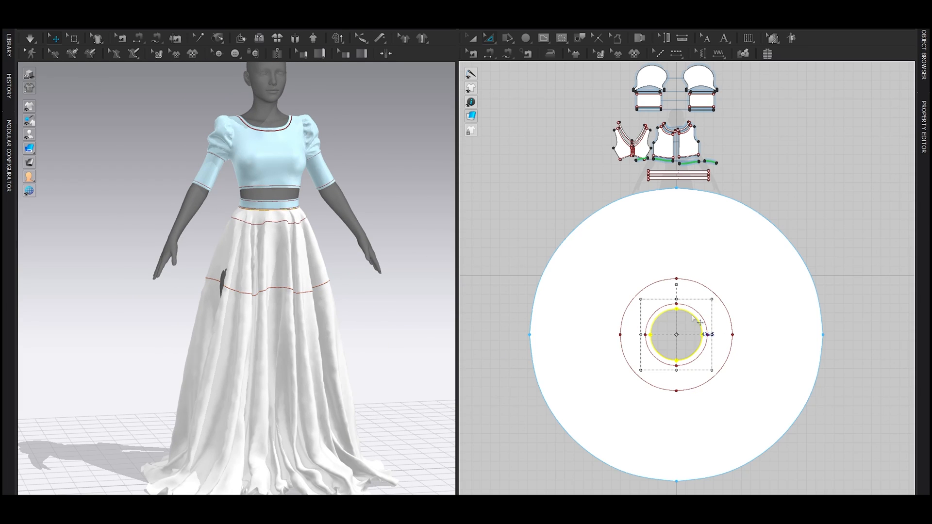
left_click(440, 314)
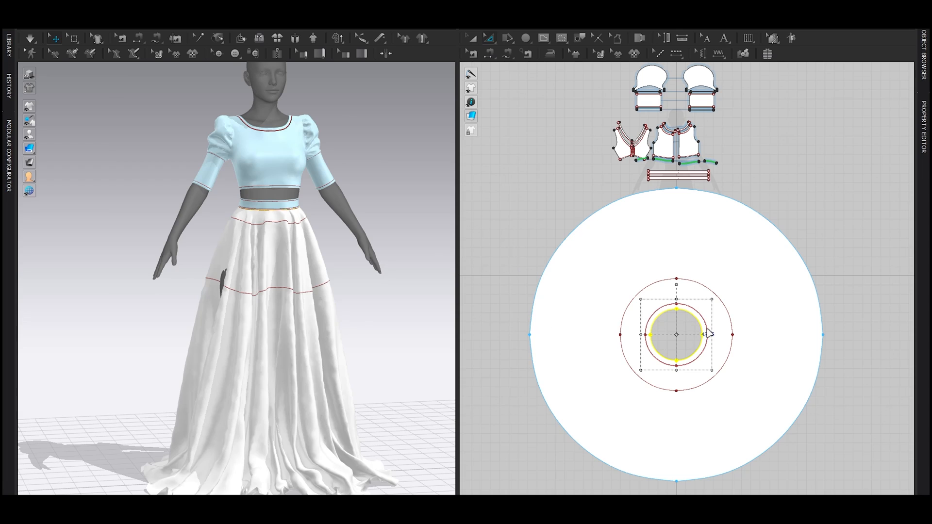
left_click_drag(718, 293, 853, 165)
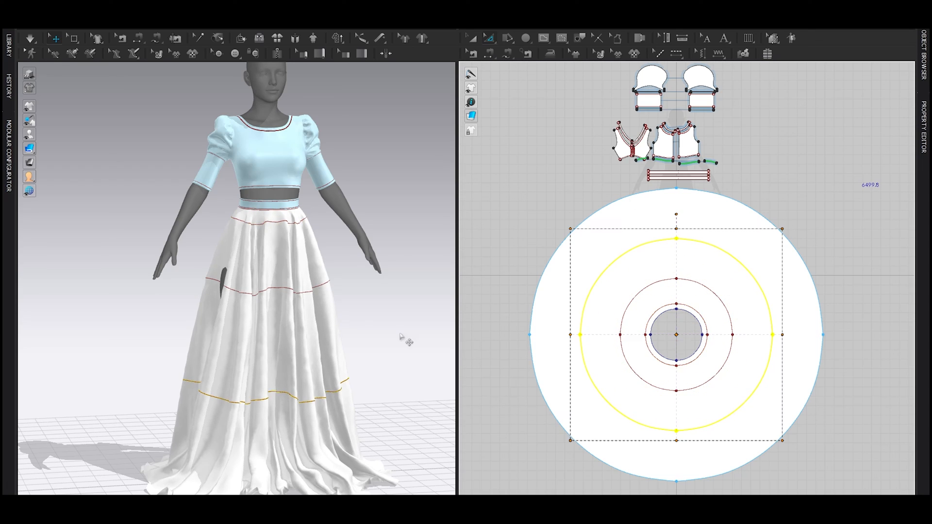
left_click(366, 298)
key("space")
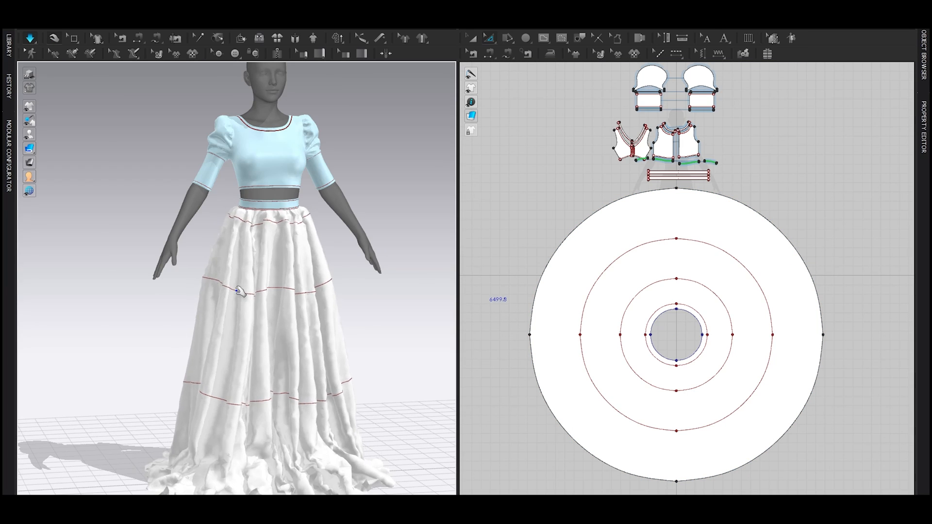
key("space")
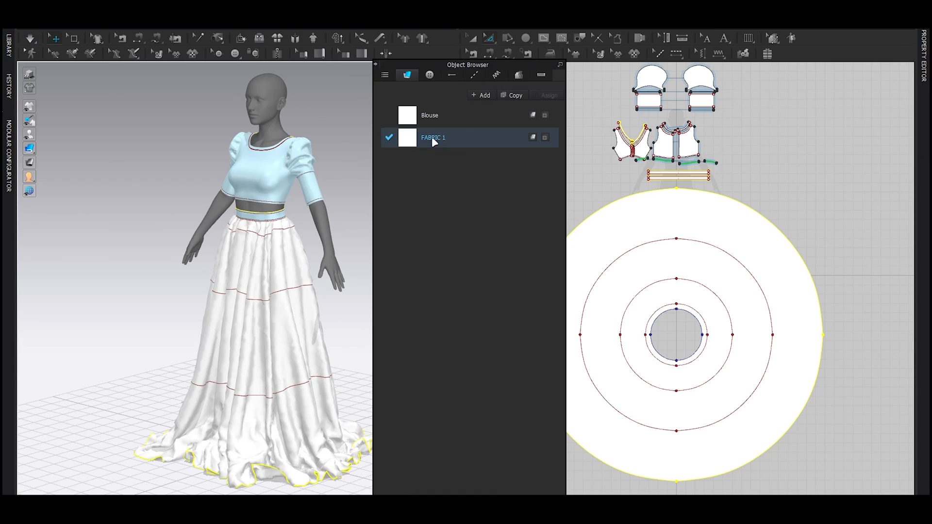
Add a new fabric and assign it to the skirt and both waistband pieces.
left_click(485, 95)
scroll(717, 263, "down", 5)
key("a")
left_click_drag(784, 400, 649, 230)
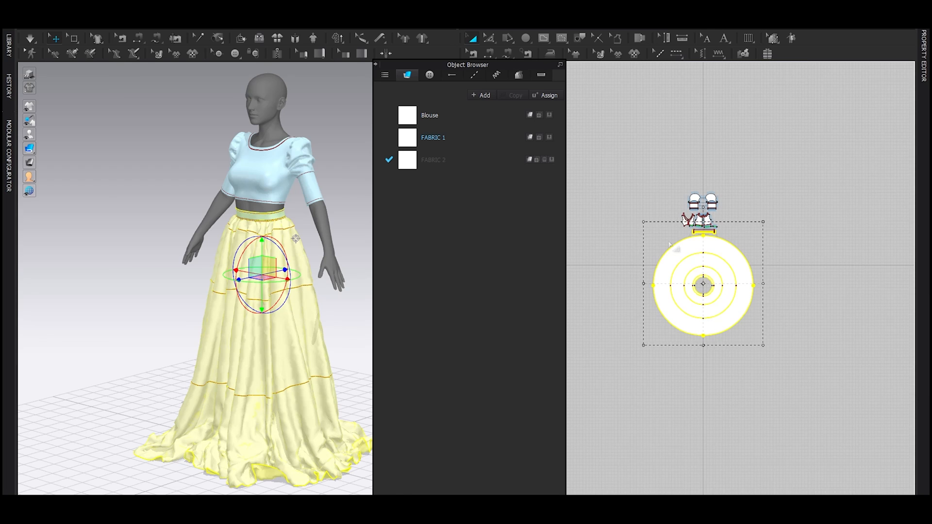
scroll(730, 212, "up", 5)
left_click(713, 215, "shift")
left_click(552, 160)
Rename the new fabric Lehenga and set its physical property preset to Silk_Organza.
double_click(442, 161)
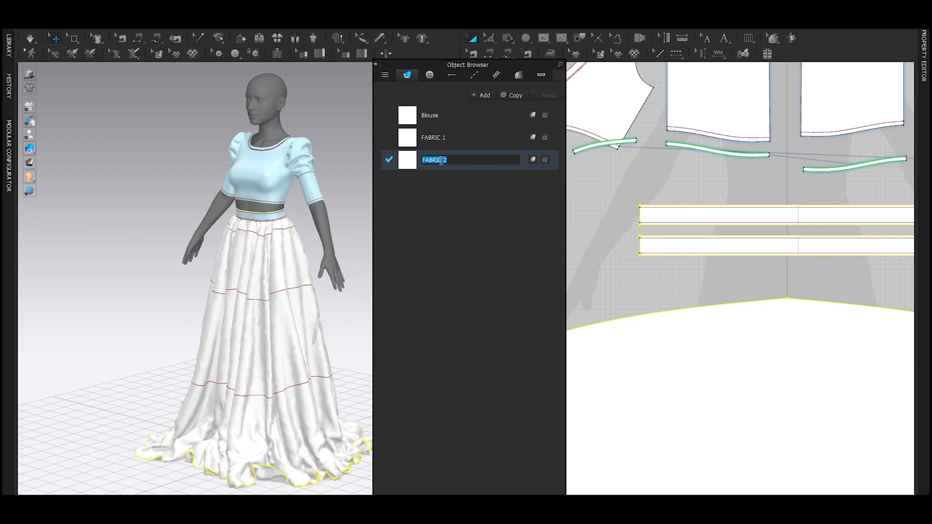
key("Return")
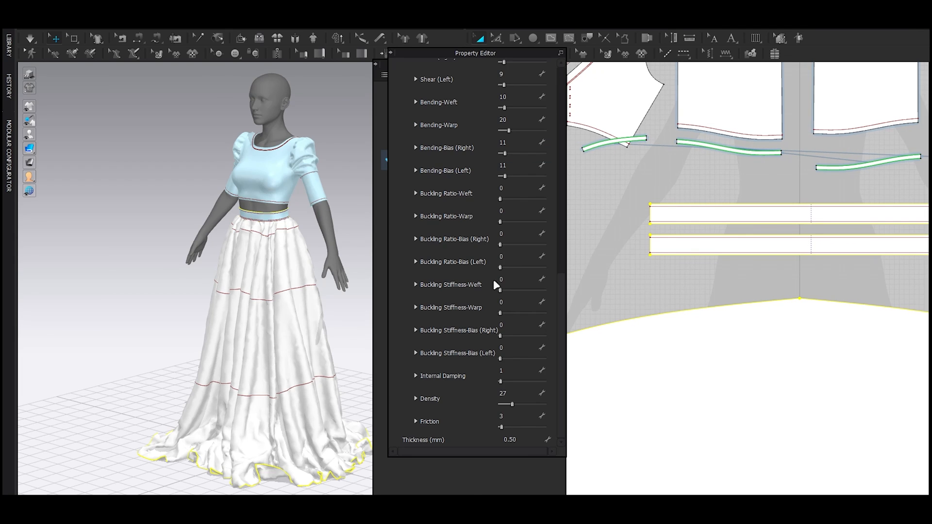
scroll(471, 287, "up", 9)
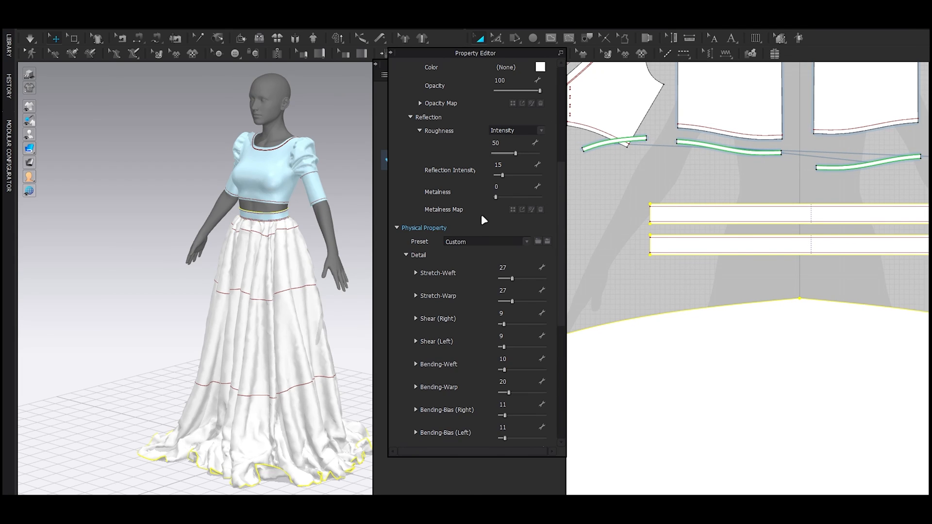
left_click(462, 241)
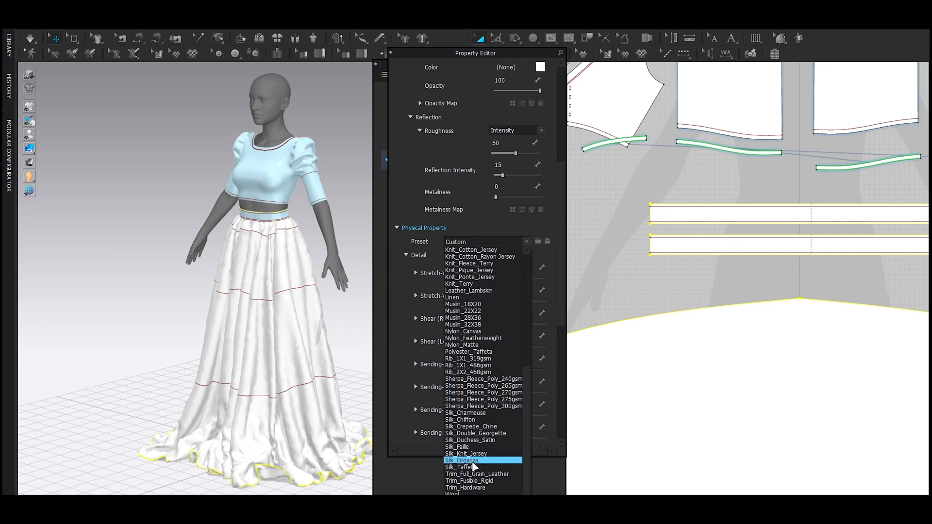
left_click(472, 461)
left_click(463, 241)
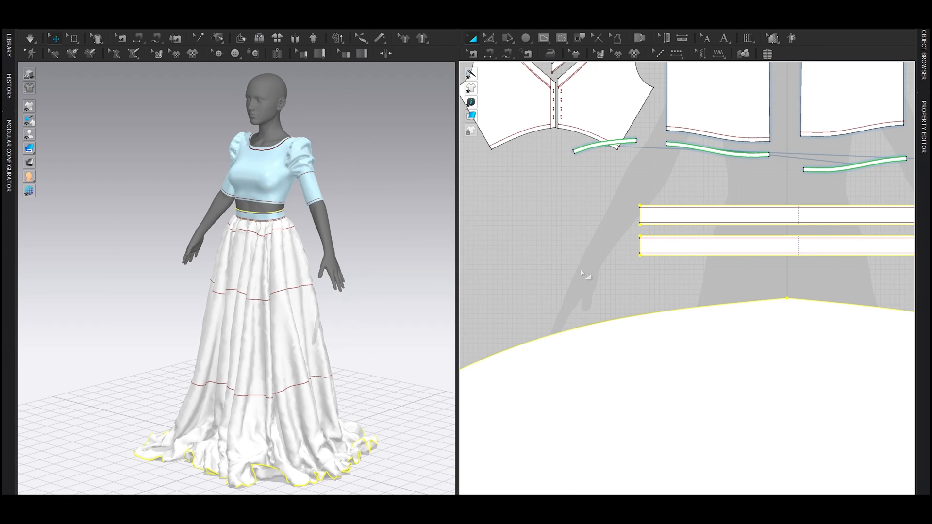
Simulate the skirt with the new fabric and hide the avatar.
scroll(592, 276, "down", 4)
left_click(559, 268)
scroll(318, 298, "down", 2)
right_click_drag(317, 283, 339, 302)
key("space")
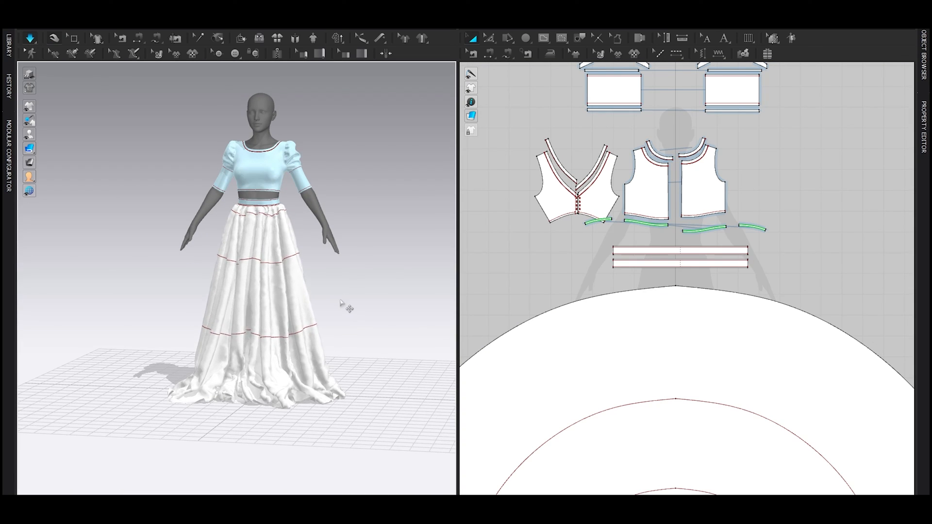
key("space")
key("shift+a")
right_click_drag(297, 316, 318, 317)
scroll(291, 330, "up", 4)
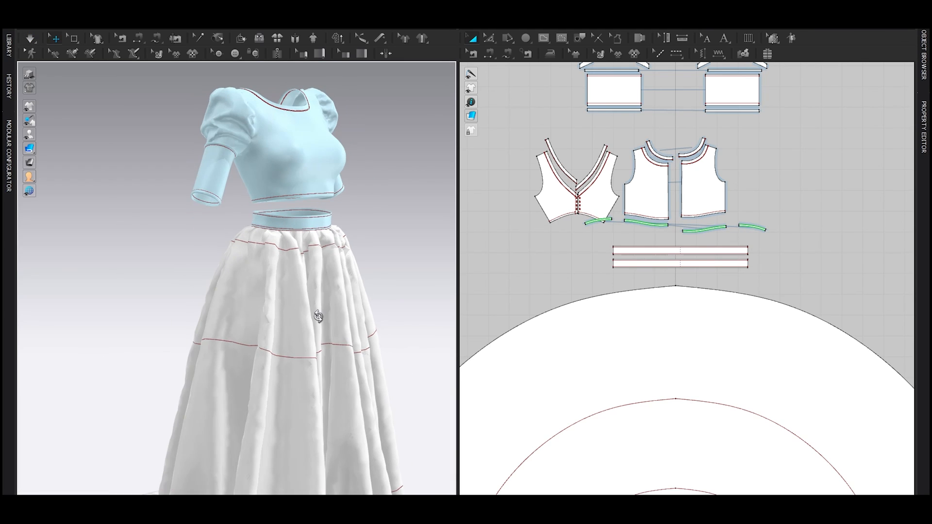
key("space")
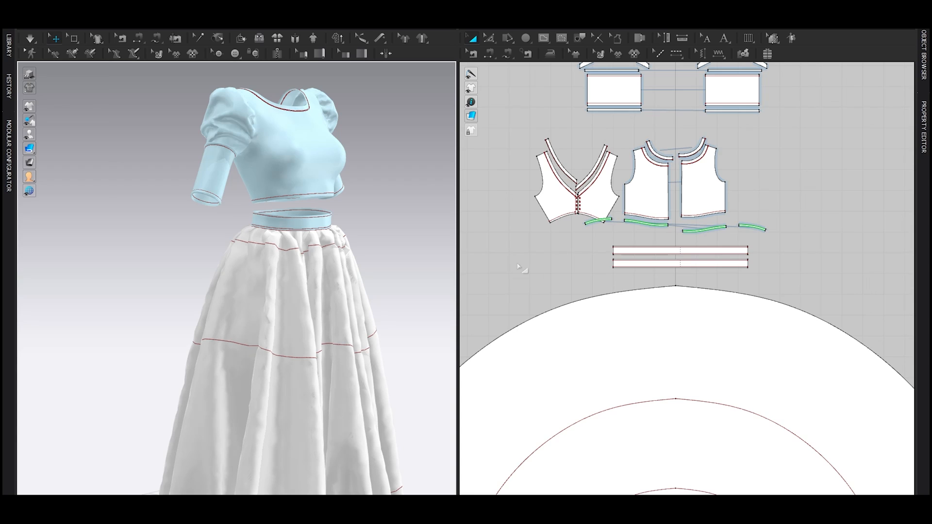
Cut and sew the skirt pattern along its three internal circles.
scroll(605, 306, "down", 6)
middle_click_drag(631, 378, 649, 322)
scroll(649, 322, "up", 5)
key("z")
double_click(595, 276)
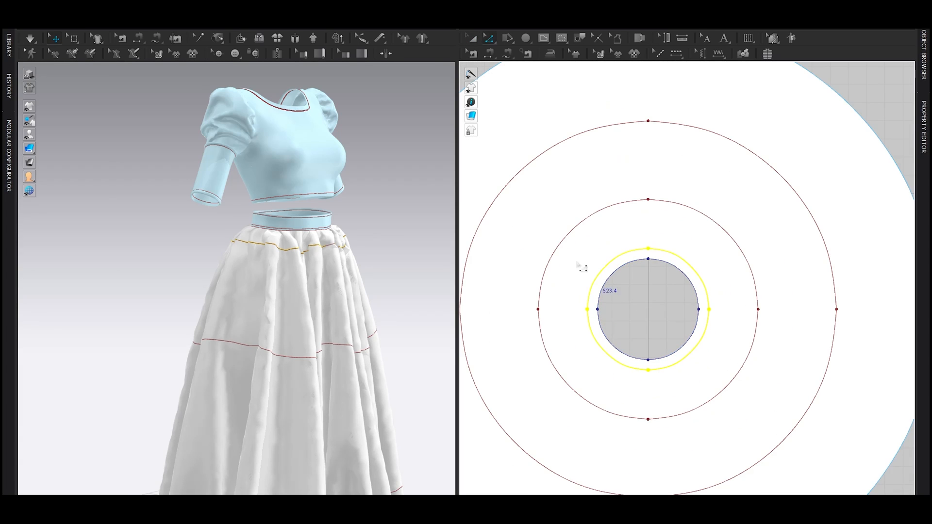
left_click(559, 252, "shift")
scroll(559, 252, "down", 2)
left_click(512, 236, "shift")
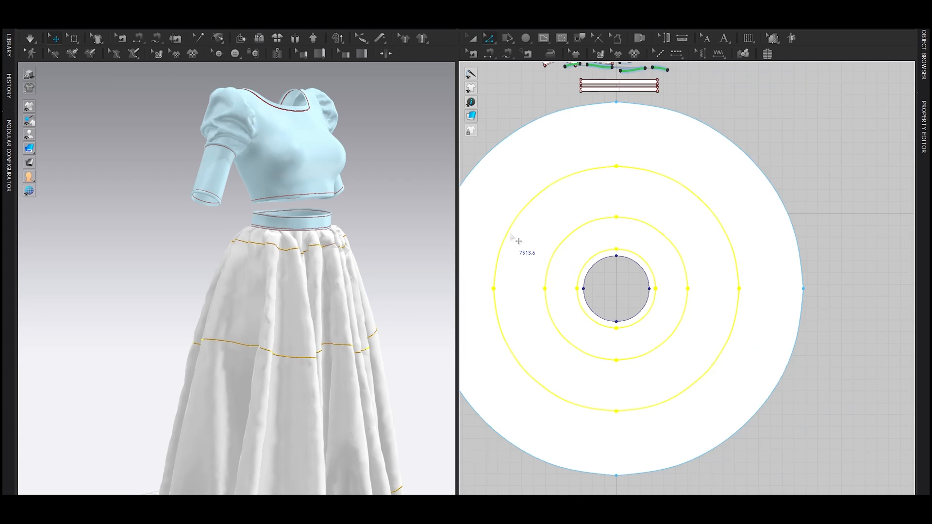
right_click(511, 235)
left_click(543, 382)
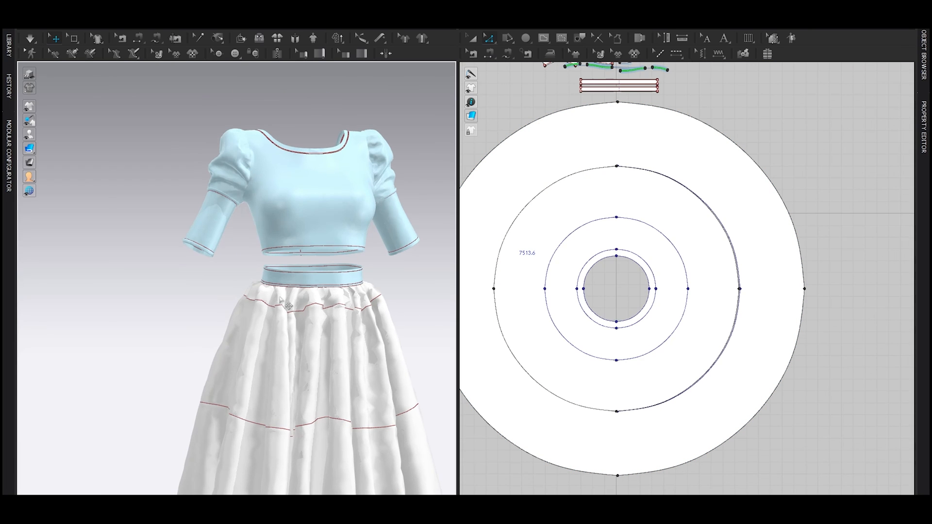
Set a finer particle distance for the skirt's narrow innermost panel just below the waistband.
left_click(280, 296)
right_click_drag(324, 333, 268, 308)
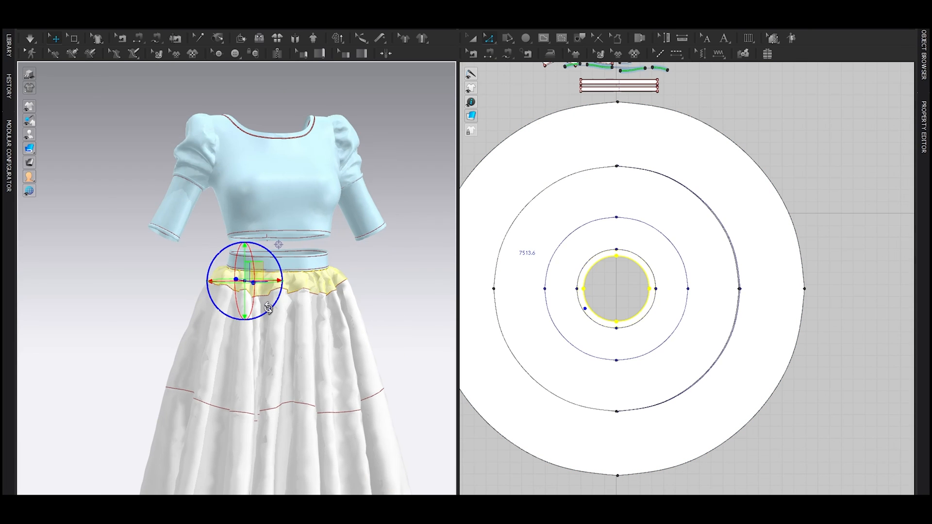
key("F7")
left_click(526, 250)
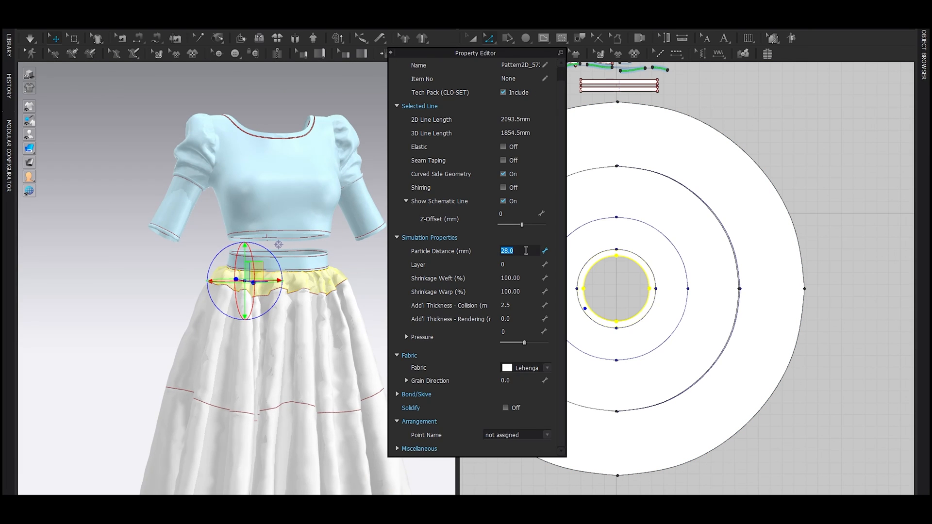
key("Return")
Set the particle distance of the skirt's second panel, between the narrow waist panel and the third panel, to 8 mm.
left_click(322, 340)
left_click(521, 300)
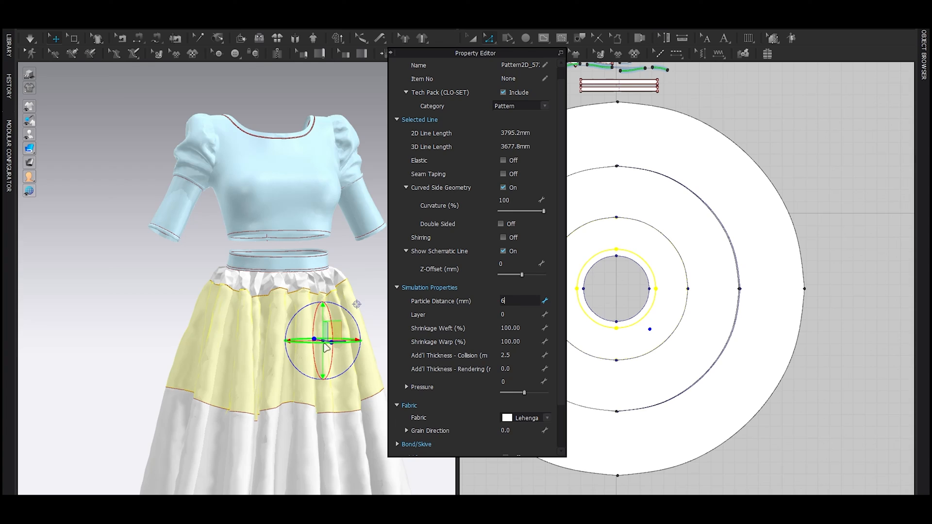
key("Return")
left_click(513, 303)
type("8")
key("Return")
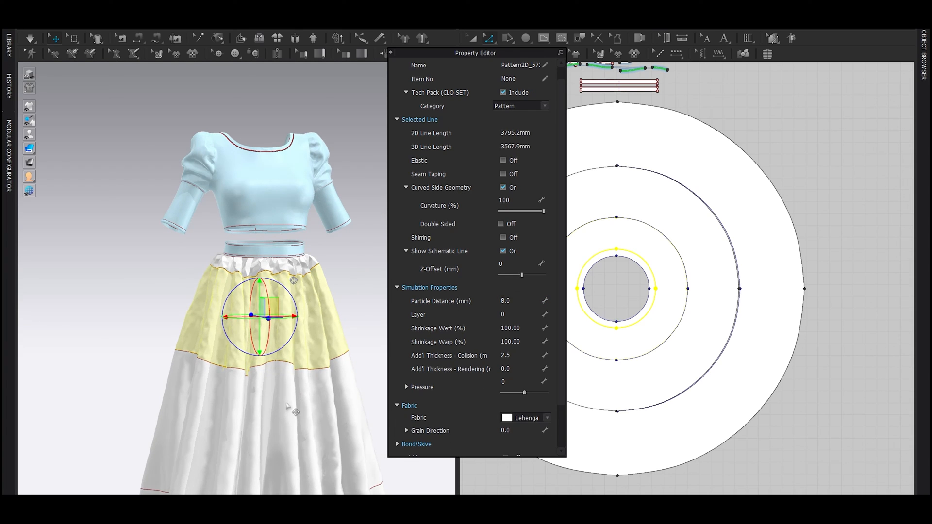
Set the particle distance of the skirt's third panel, just above the hem panel, to 12 mm.
left_click(285, 398)
left_click(529, 301)
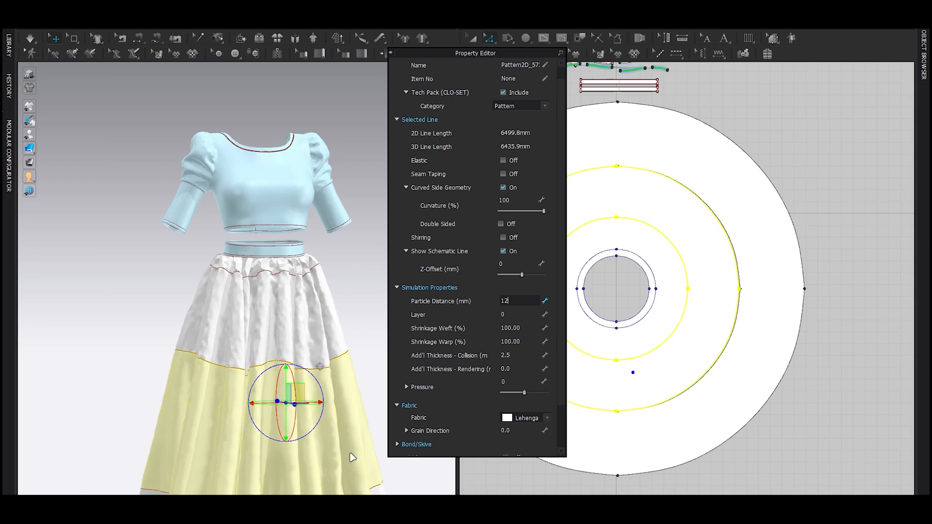
type("12")
key("Return")
Set the particle distance of the skirt's outermost hem panel to 14 mm and clear the selection.
left_click(294, 439)
left_click(520, 301)
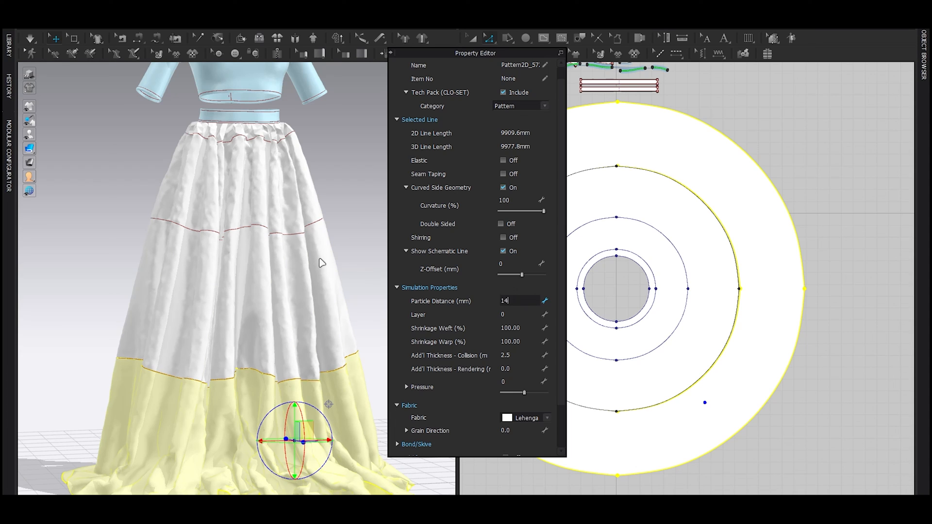
key("Return")
left_click(364, 252)
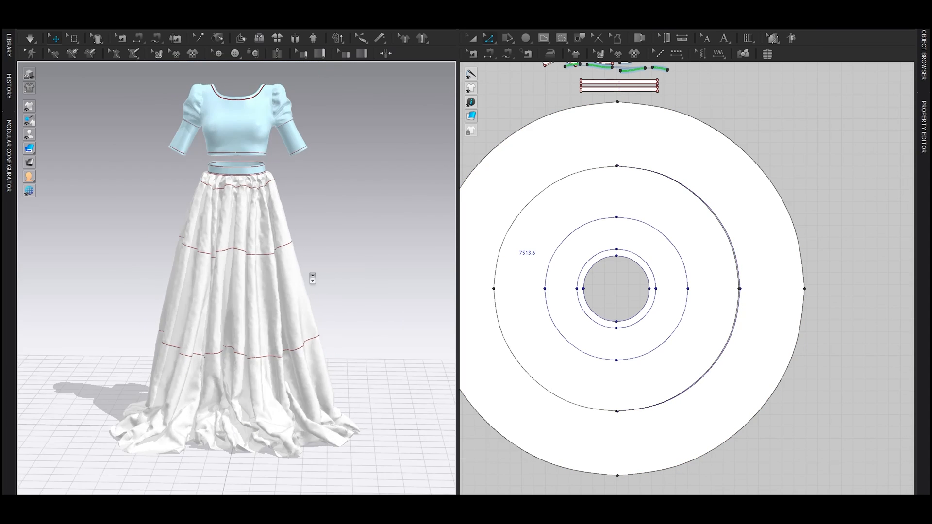
Simulate the skirt with its new particle distances and show the avatar from the front.
key("space")
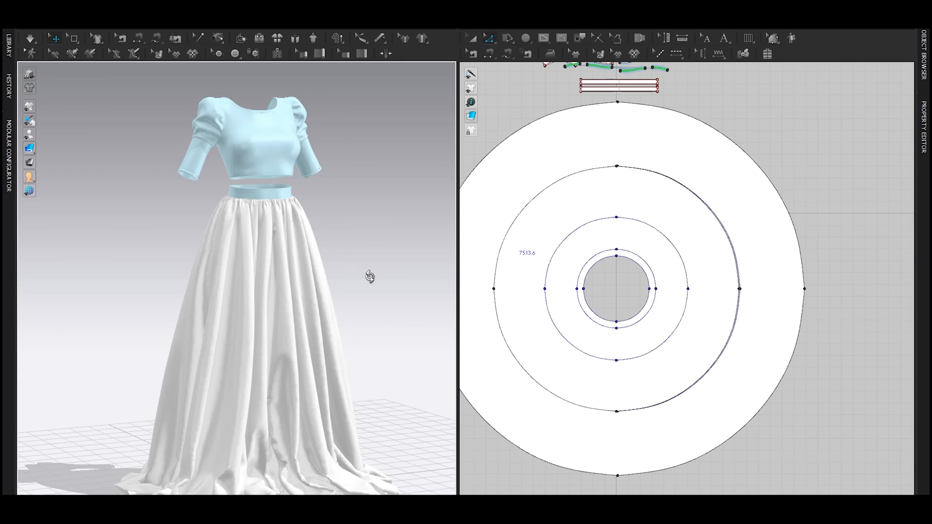
right_click_drag(369, 273, 379, 271)
key("shift+a")
key("2")
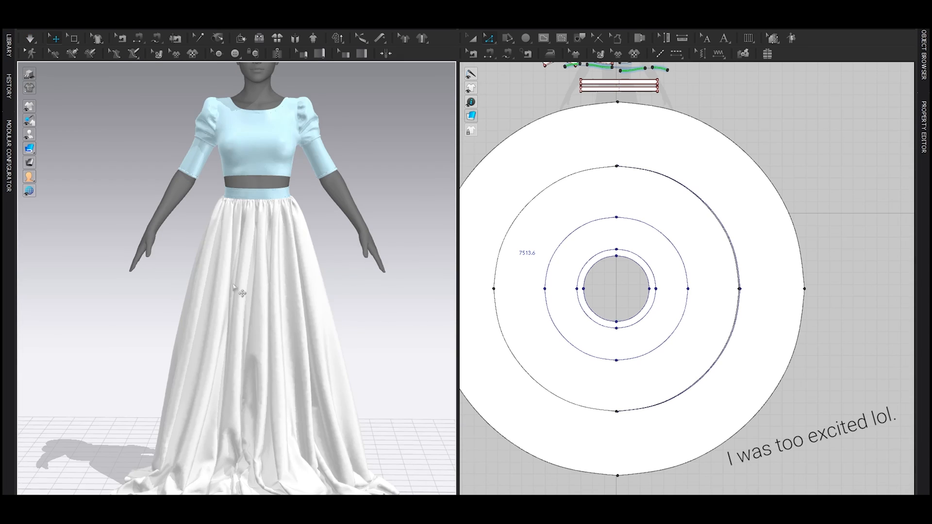
Examine the gathers at the waistband and the skirt's overall drape on the avatar, and hide the avatar.
scroll(233, 273, "up", 6)
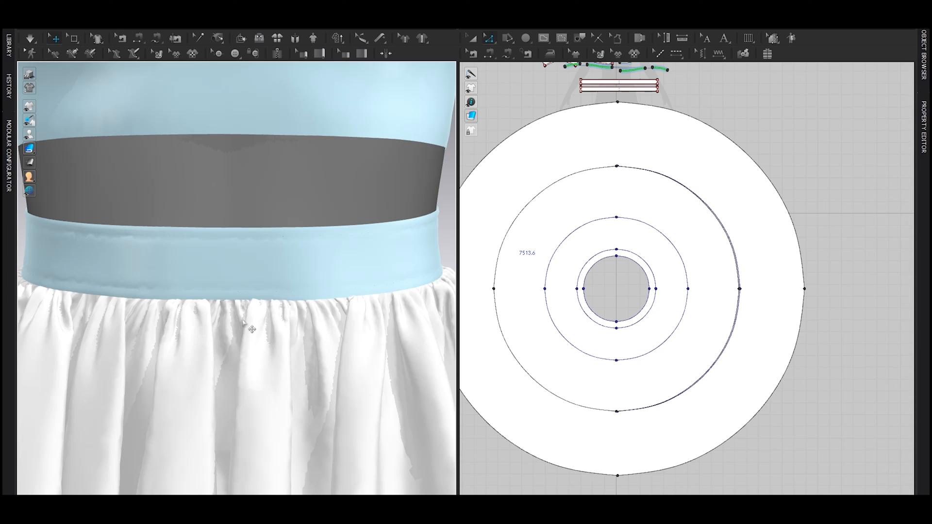
scroll(327, 330, "down", 6)
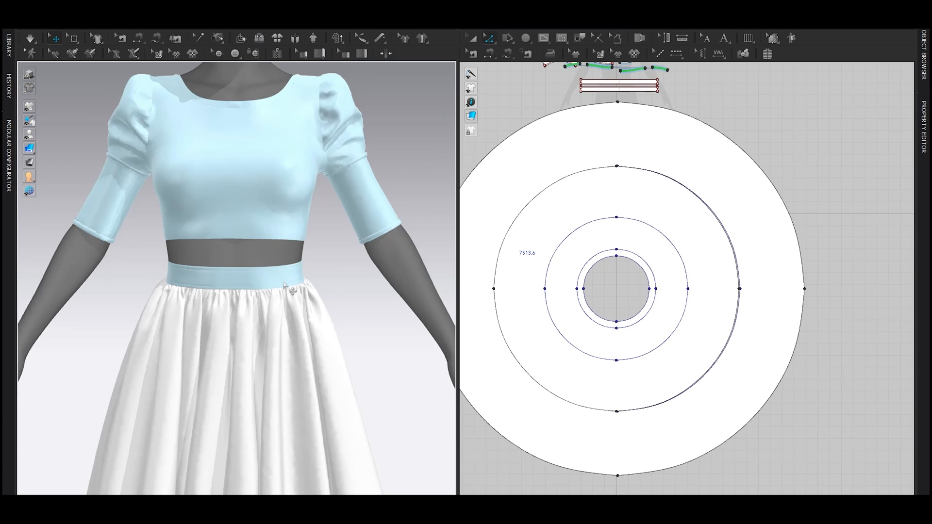
right_click_drag(328, 293, 284, 299)
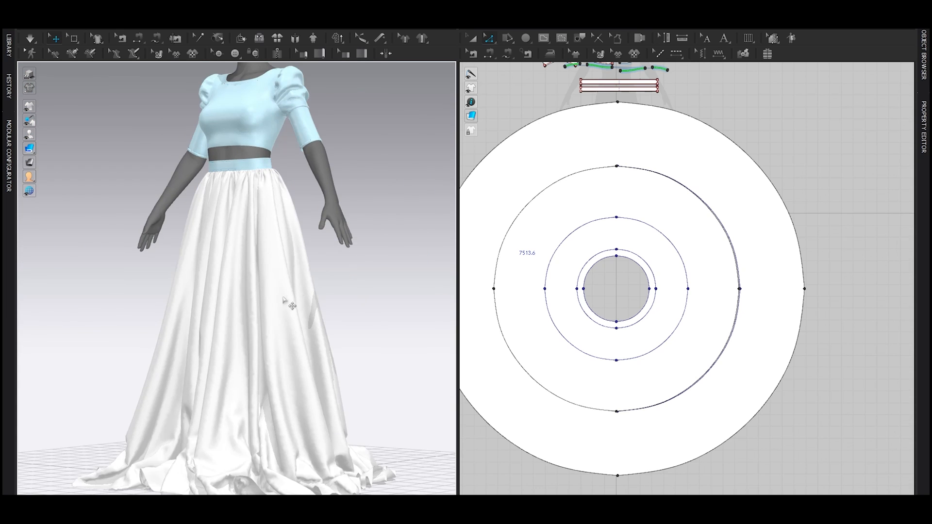
scroll(288, 318, "down", 4)
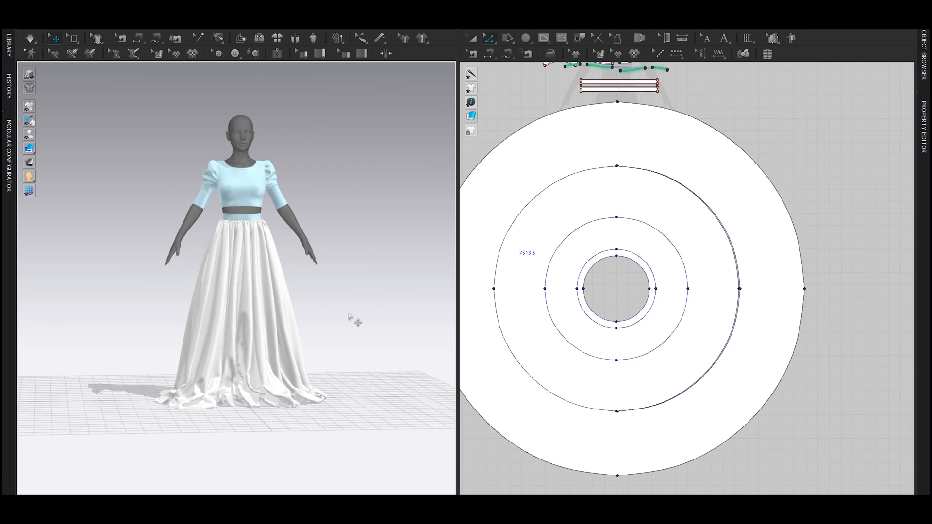
key("shift+a")
right_click_drag(353, 312, 379, 322)
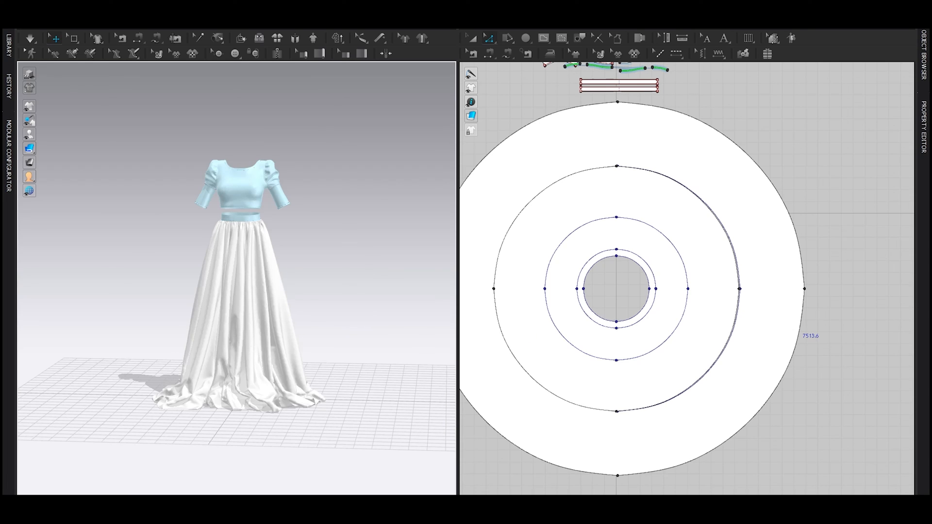
right_click_drag(931, 212, 727, 219)
middle_click_drag(276, 263, 250, 240)
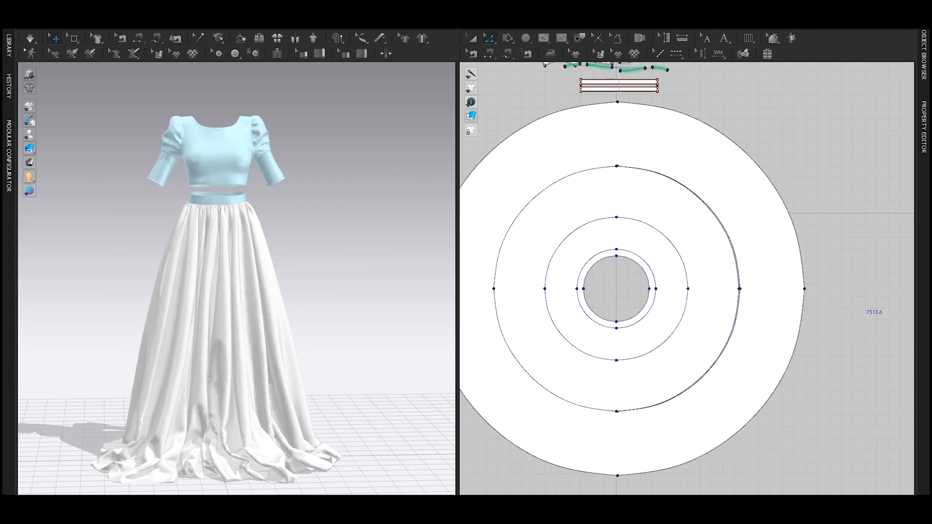
Compare the garment with the red lehenga reference images showing three views of the outfit.
right_click_drag(931, 262, 579, 252)
scroll(563, 253, "down", 3)
scroll(569, 293, "up", 1)
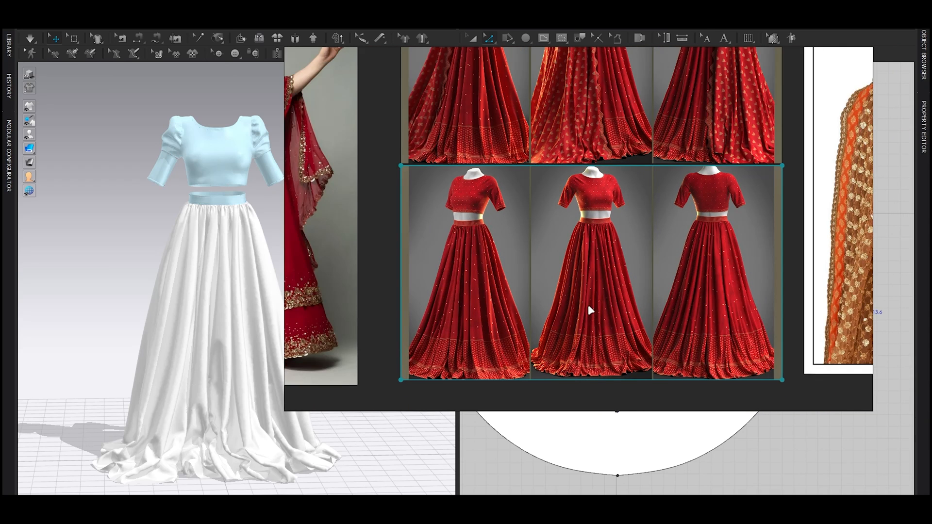
scroll(588, 306, "up", 1)
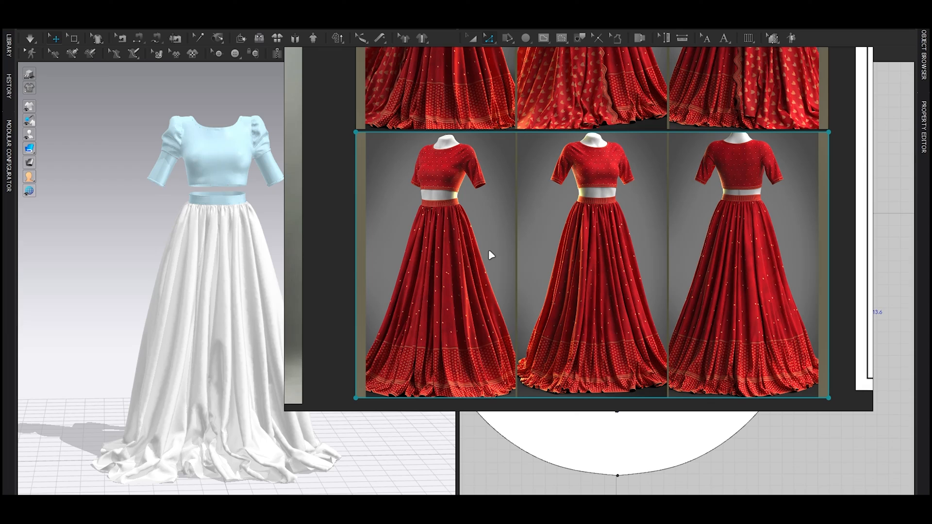
right_click_drag(423, 216, 931, 323)
scroll(358, 270, "down", 3)
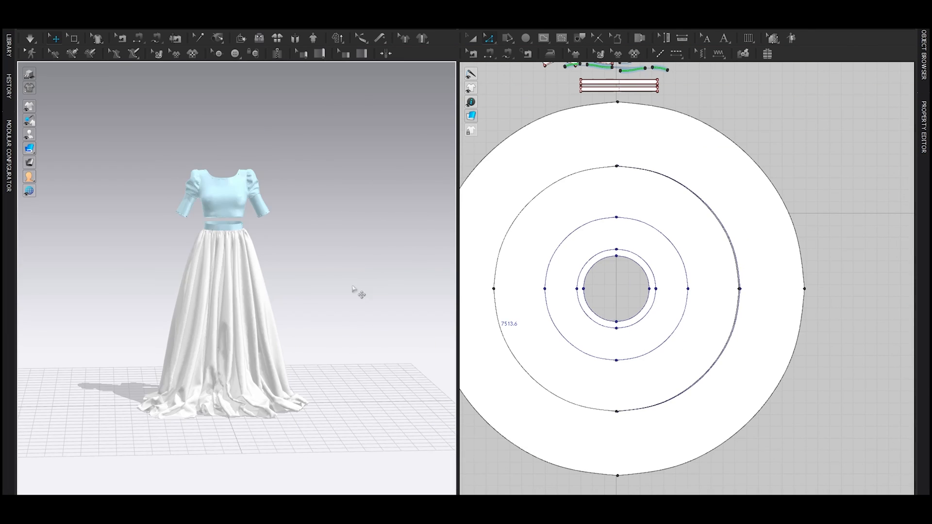
Select all pattern pieces and unfreeze the crop top and waistband.
key("ctrl+a")
left_click(333, 297)
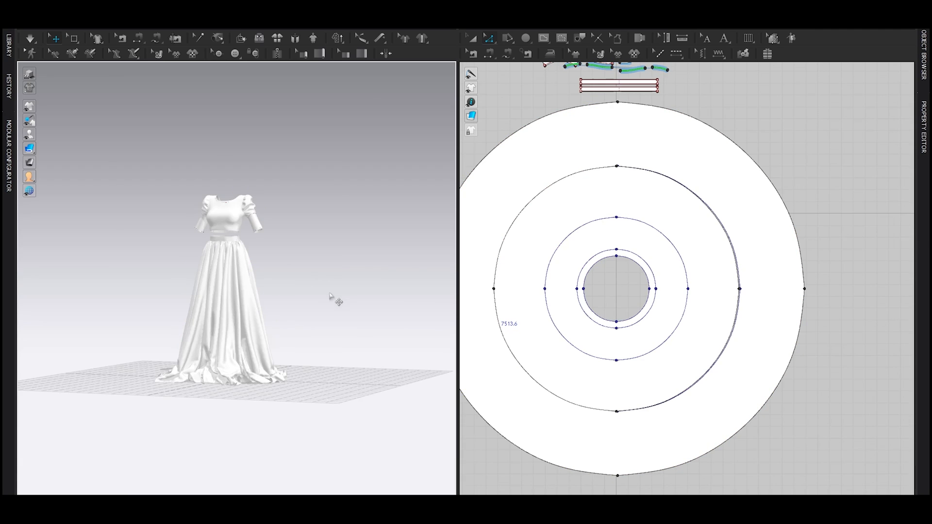
scroll(308, 301, "down", 2)
scroll(538, 285, "down", 2)
scroll(308, 269, "up", 4)
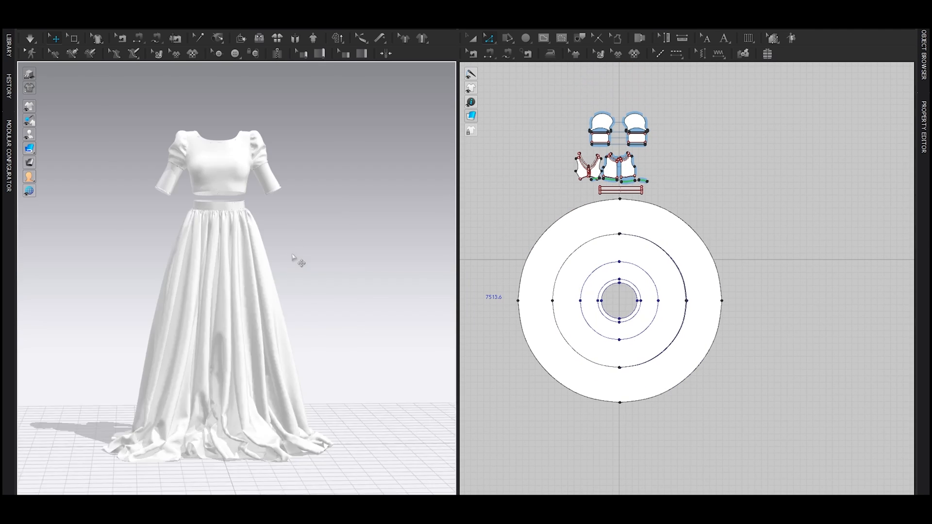
Show the avatar again and look over the complete crop top and lehenga outfit from the front.
right_click_drag(260, 273, 285, 260)
key("shift+a")
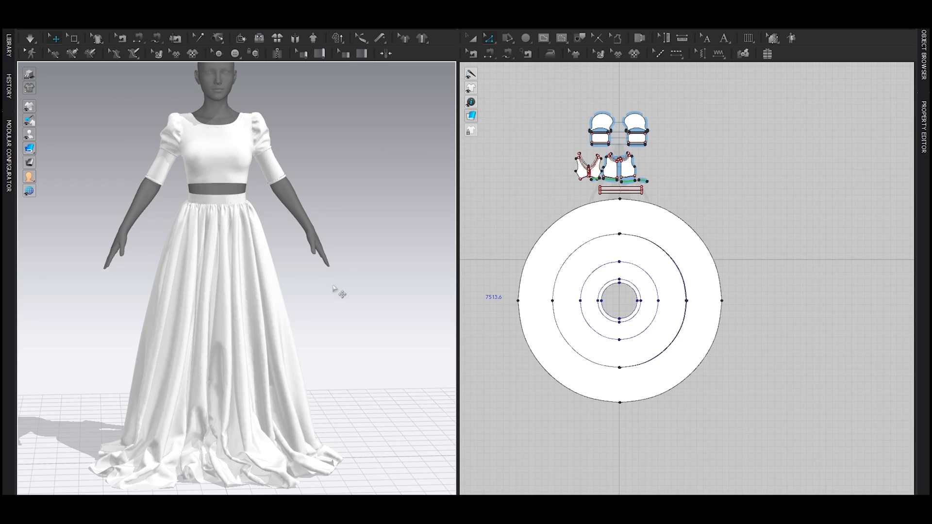
middle_click_drag(333, 287, 348, 325)
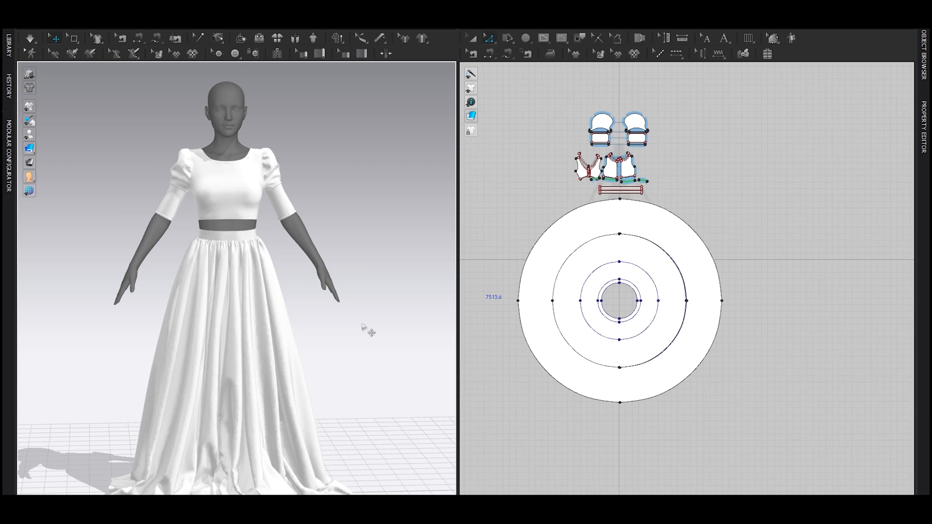
scroll(343, 324, "down", 3)
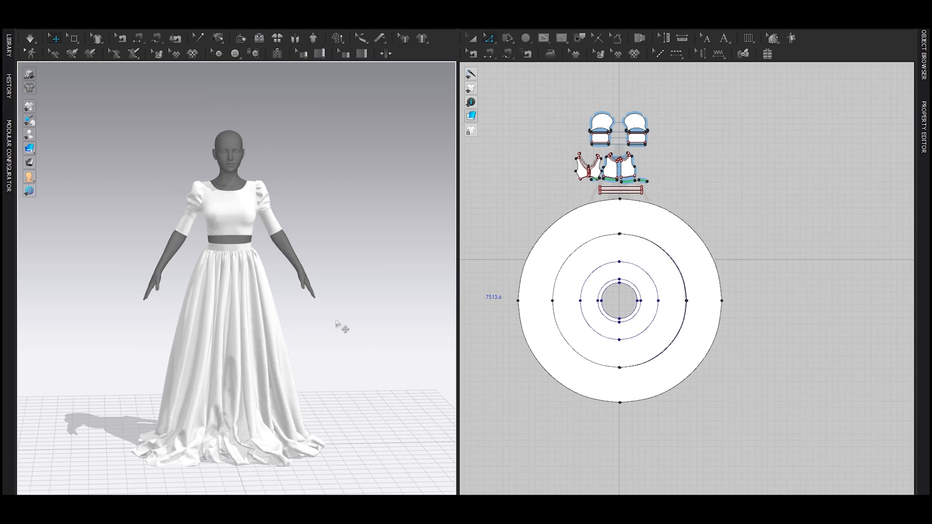
scroll(334, 323, "down", 1)
middle_click_drag(324, 340, 324, 330)
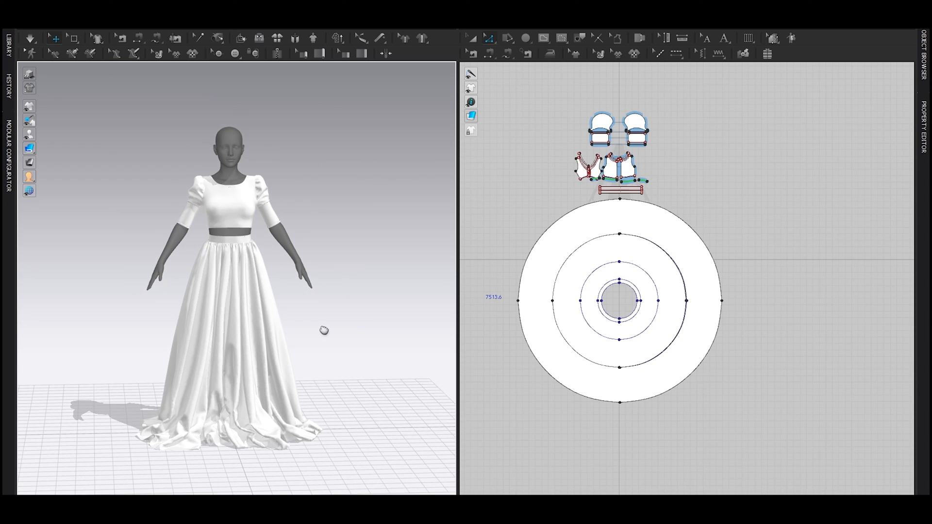